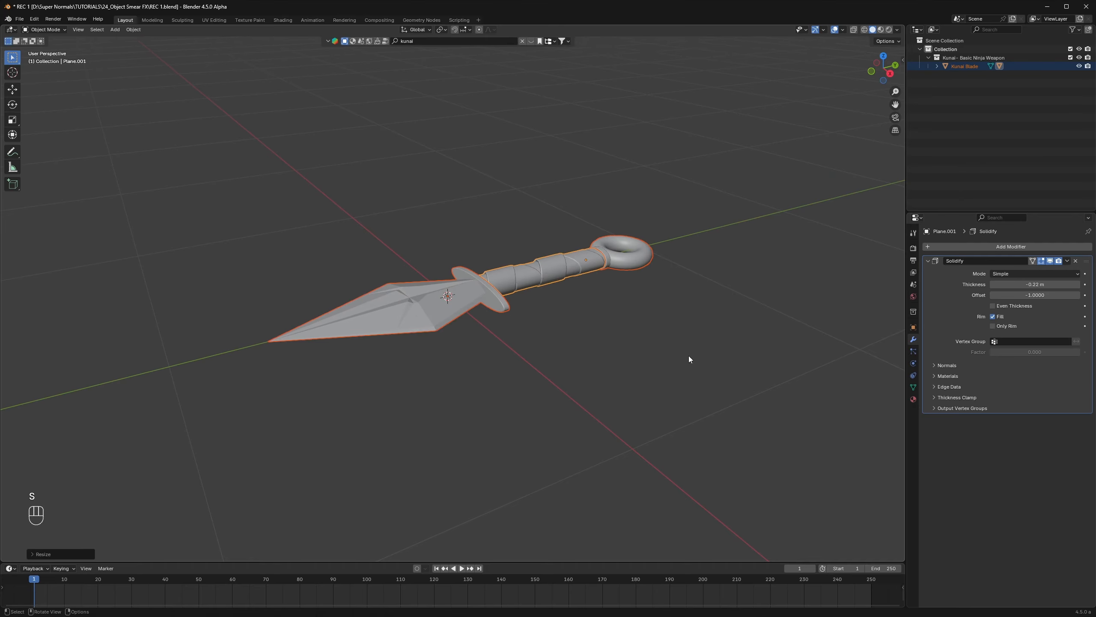
Step: Resize the selected kunai in two passes, deselect it and save the file
{"action": "scroll", "coordinate": [490, 316], "scroll_direction": "down", "scroll_amount": 3}
{"action": "key", "text": "s"}
{"action": "left_click", "coordinate": [516, 335]}
{"action": "scroll", "coordinate": [515, 336], "scroll_direction": "down", "scroll_amount": 2}
{"action": "key", "text": "s"}
{"action": "middle_click_drag", "start_coordinate": [512, 337], "coordinate": [484, 341]}
{"action": "left_click", "coordinate": [525, 352]}
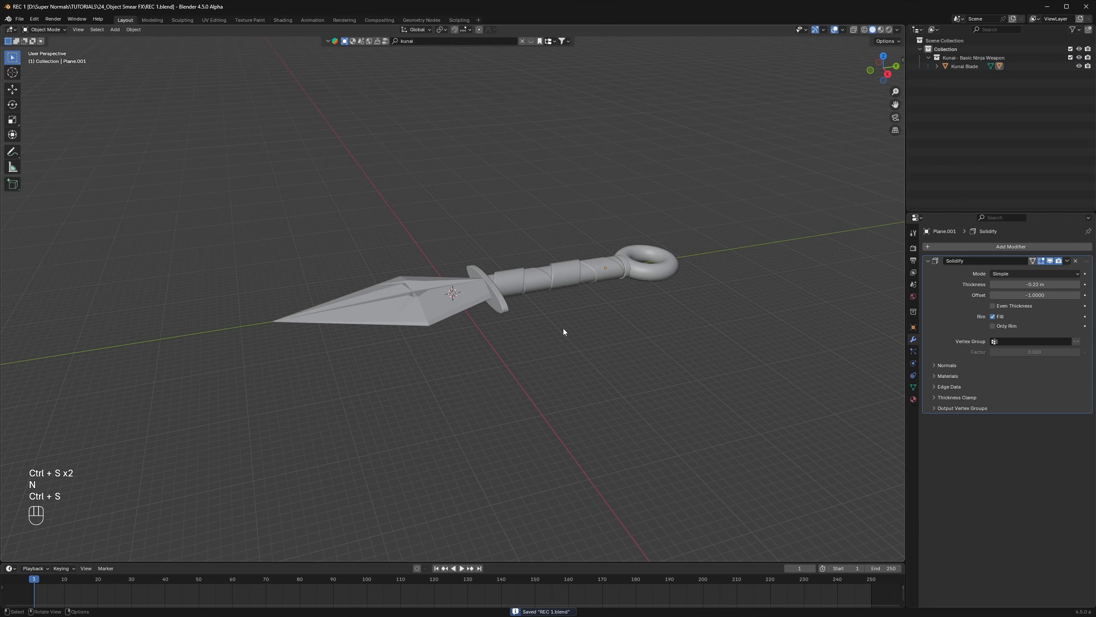
Step: Split the 3D viewport into two side-by-side areas and change the new area to the Geometry Node Editor
{"action": "scroll", "coordinate": [527, 339], "scroll_direction": "up", "scroll_amount": 3}
{"action": "scroll", "coordinate": [511, 344], "scroll_direction": "down", "scroll_amount": 3}
{"action": "middle_click_drag", "start_coordinate": [509, 344], "coordinate": [562, 343]}
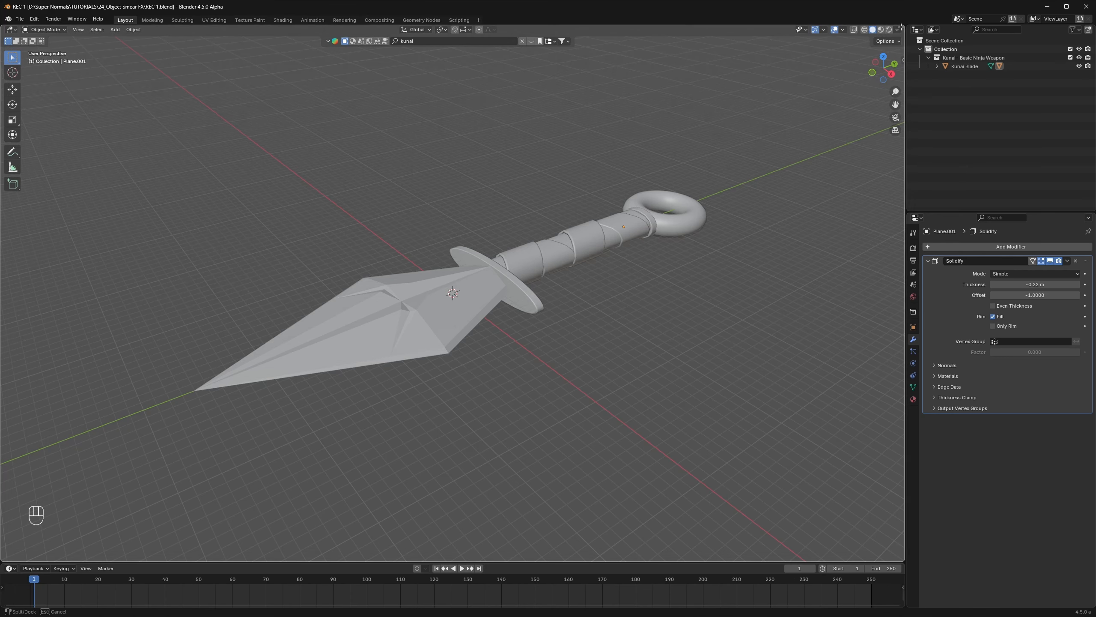
{"action": "left_click_drag", "start_coordinate": [903, 28], "coordinate": [453, 42]}
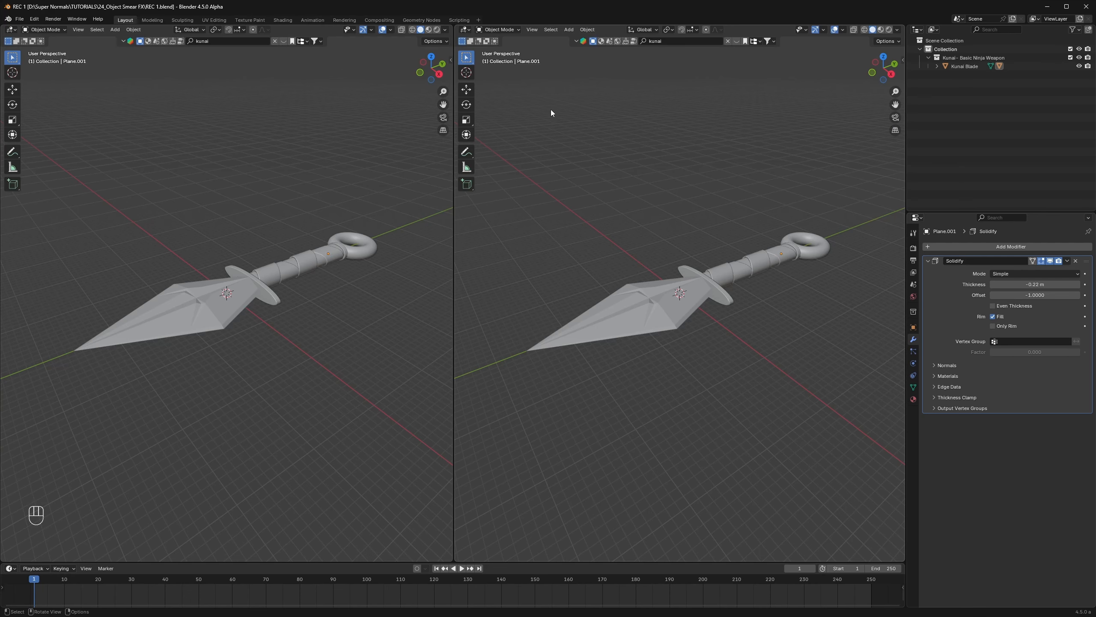
{"action": "left_click", "coordinate": [464, 30]}
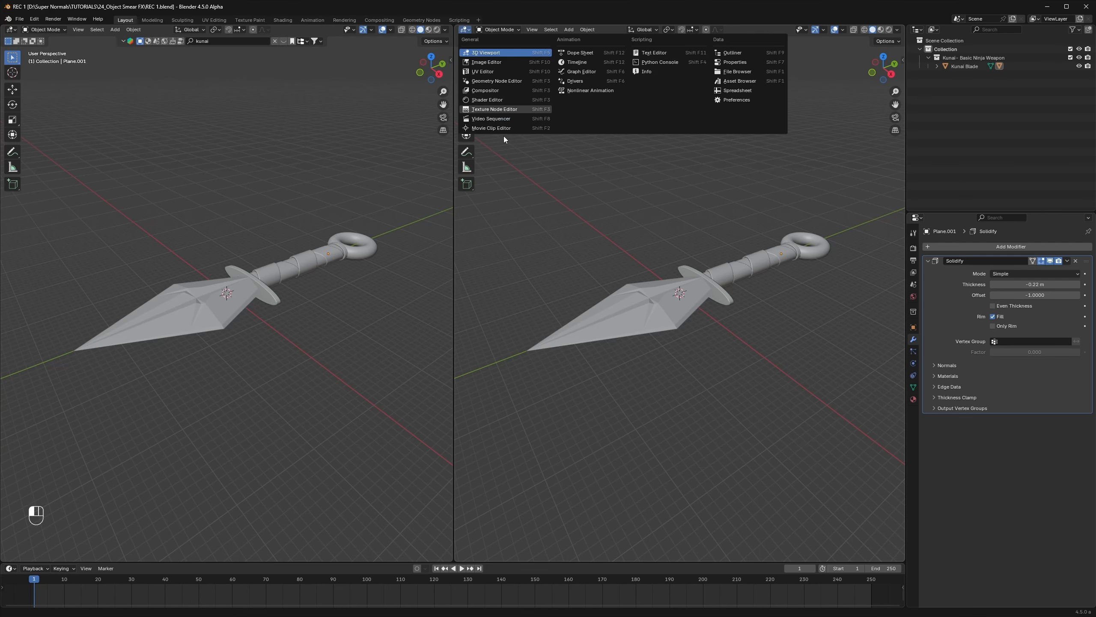
{"action": "left_click", "coordinate": [498, 81]}
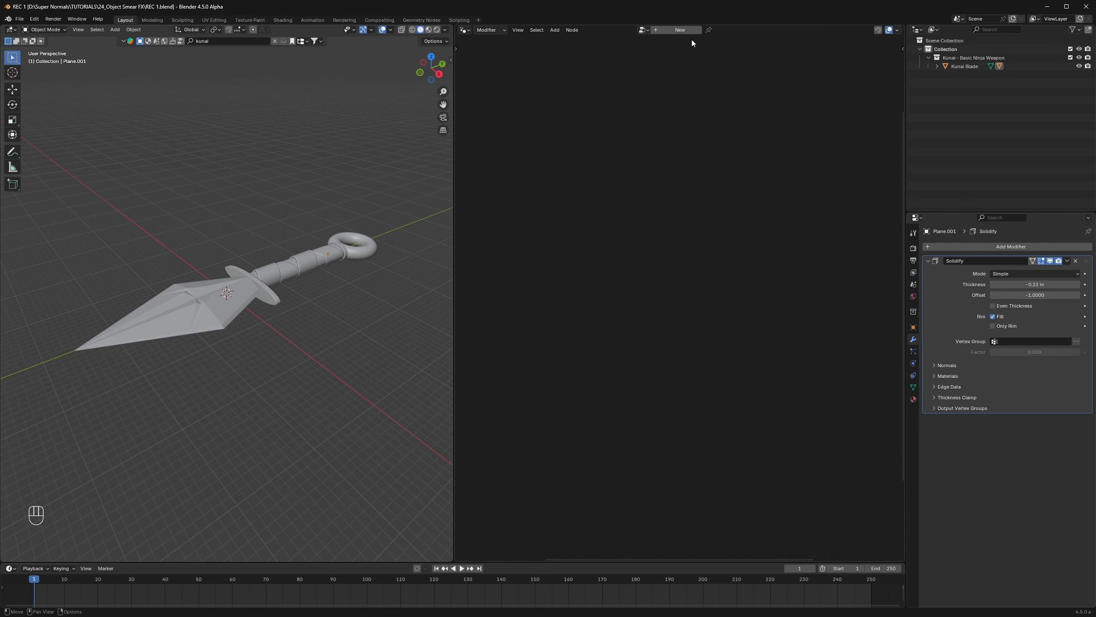
Step: Create a new geometry node tree on the Plane.001 handle wrap
{"action": "left_click", "coordinate": [679, 30]}
{"action": "middle_click_drag", "start_coordinate": [479, 509], "coordinate": [599, 358]}
{"action": "scroll", "coordinate": [599, 357], "scroll_direction": "down", "scroll_amount": 5}
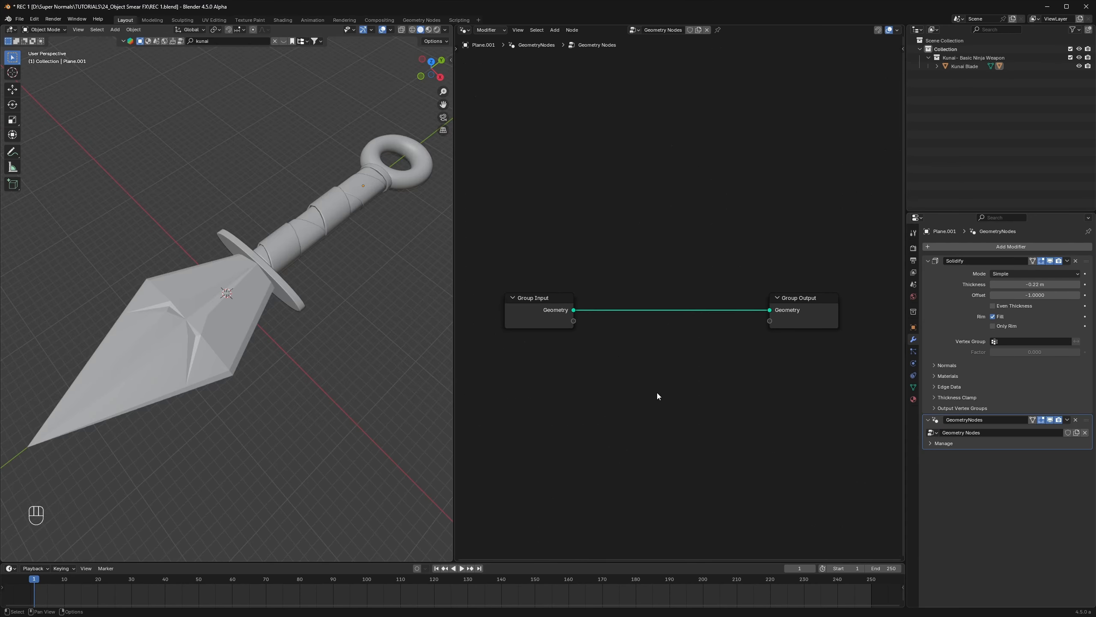
Step: Give the Kunai Blade its own node tree and insert a Distribute Points on Faces node between Group Input and Group Output
{"action": "middle_click_drag", "start_coordinate": [604, 383], "coordinate": [656, 352]}
{"action": "scroll", "coordinate": [610, 380], "scroll_direction": "up", "scroll_amount": 4}
{"action": "scroll", "coordinate": [610, 380], "scroll_direction": "down", "scroll_amount": 4}
{"action": "scroll", "coordinate": [651, 352], "scroll_direction": "up", "scroll_amount": 3}
{"action": "key", "text": "shift+a"}
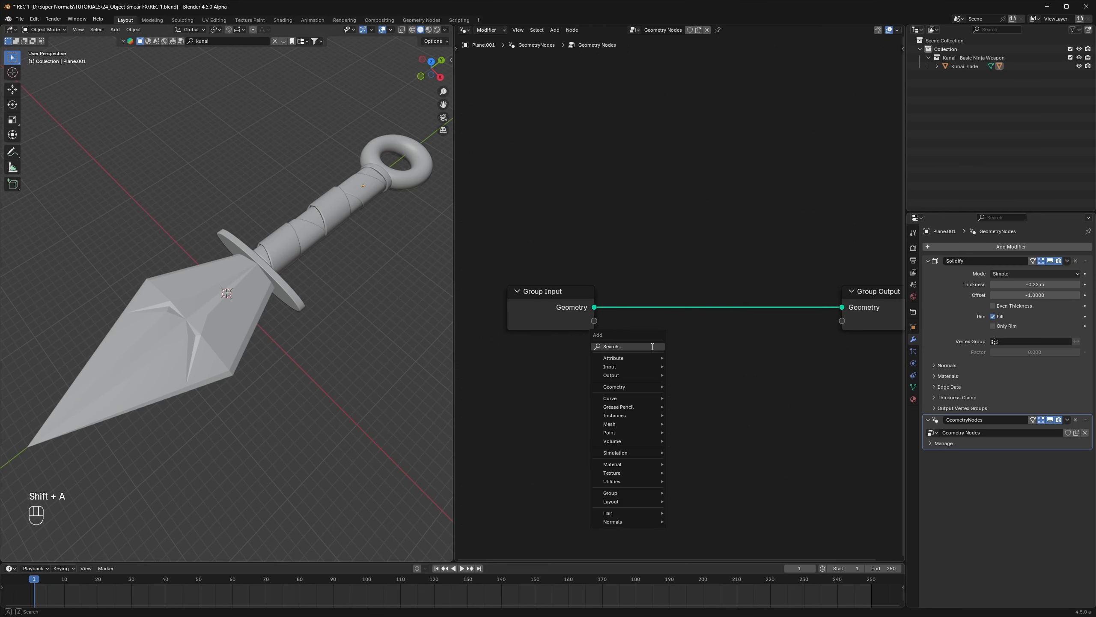
{"action": "type", "text": "d"}
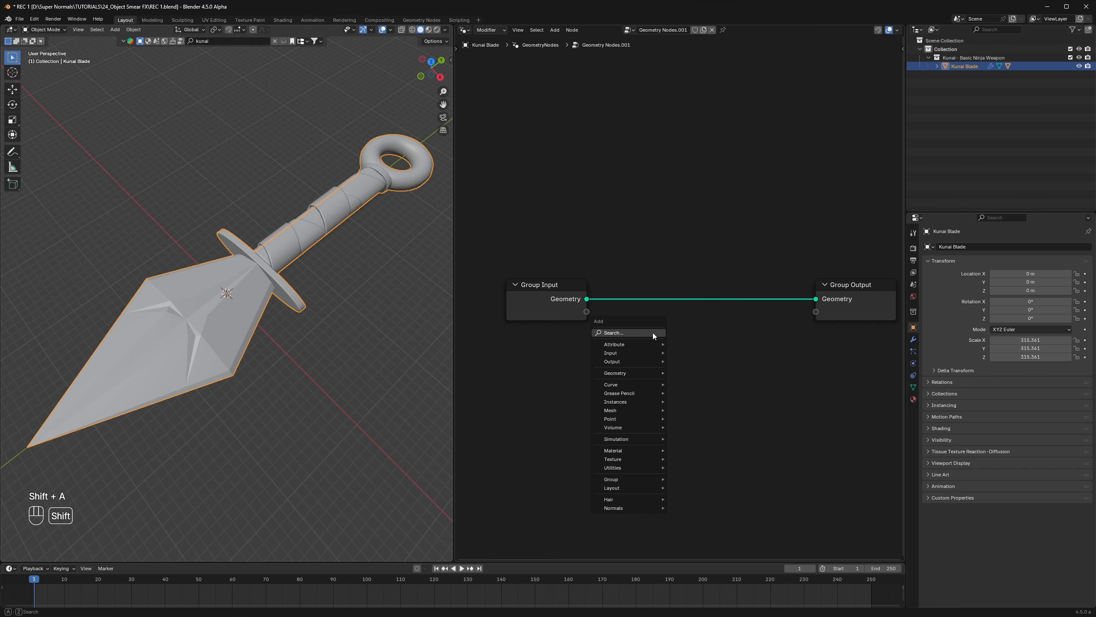
{"action": "type", "text": "dis"}
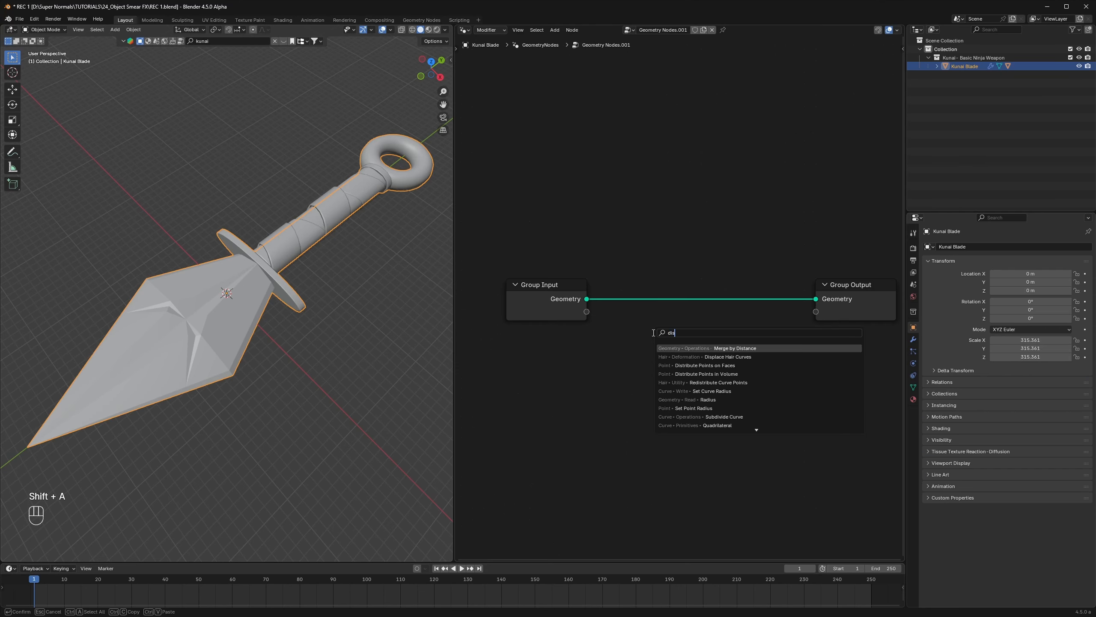
{"action": "left_click", "coordinate": [690, 365]}
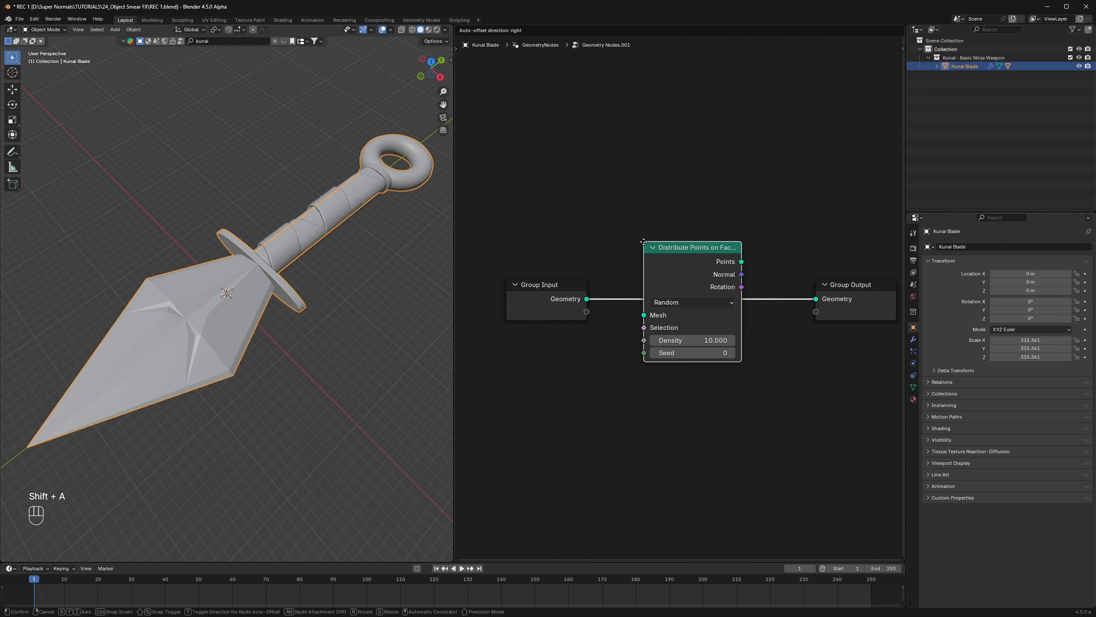
{"action": "left_click", "coordinate": [646, 243]}
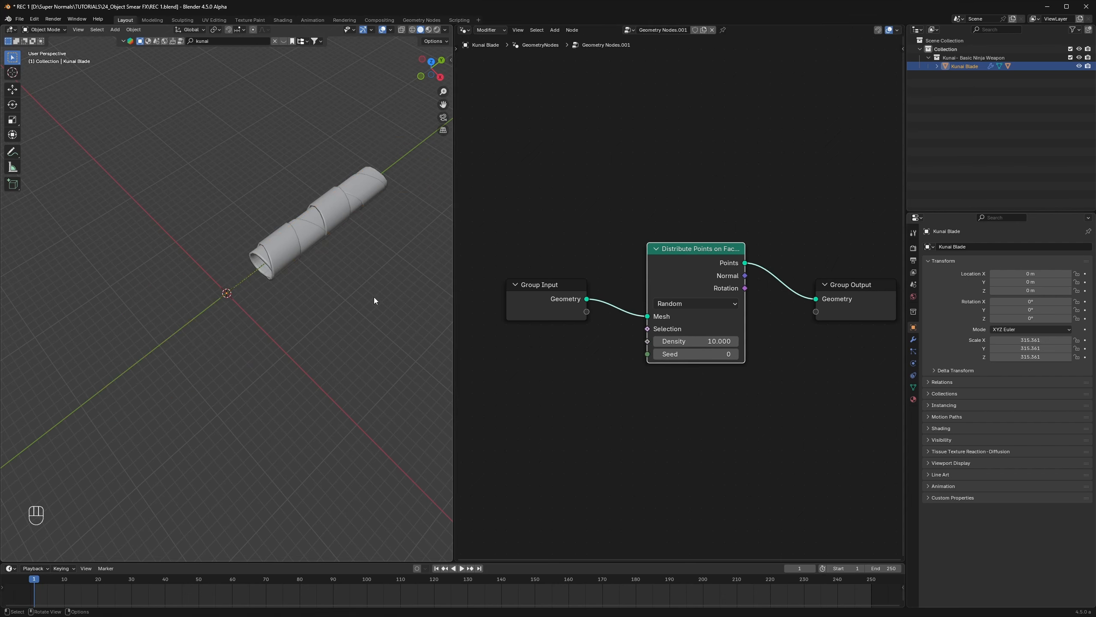
Step: Raise the point density of the Distribute Points on Faces node to 348
{"action": "middle_click_drag", "start_coordinate": [374, 300], "coordinate": [336, 304]}
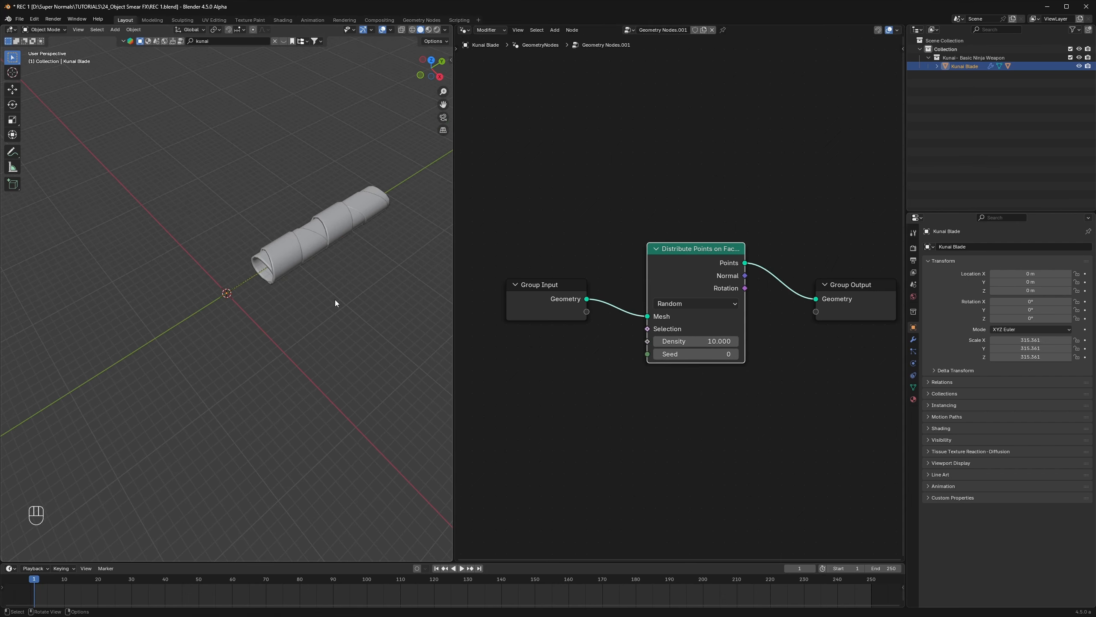
{"action": "left_click_drag", "start_coordinate": [675, 341], "coordinate": [733, 341]}
{"action": "middle_click_drag", "start_coordinate": [149, 345], "coordinate": [199, 316]}
{"action": "scroll", "coordinate": [199, 315], "scroll_direction": "up", "scroll_amount": 3}
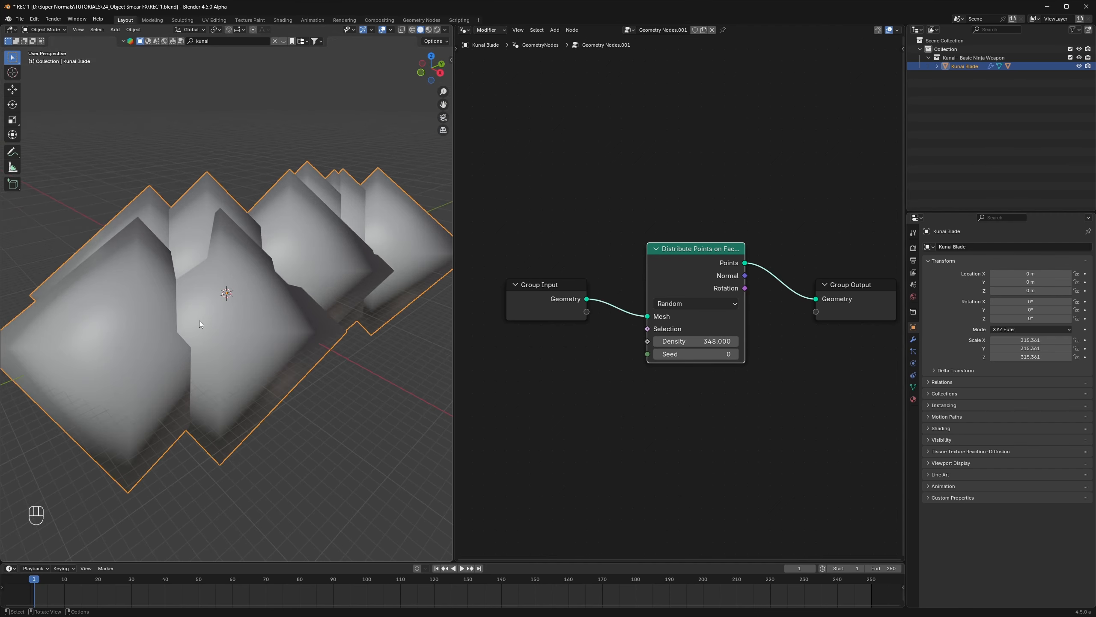
{"action": "middle_click_drag", "start_coordinate": [277, 310], "coordinate": [255, 346]}
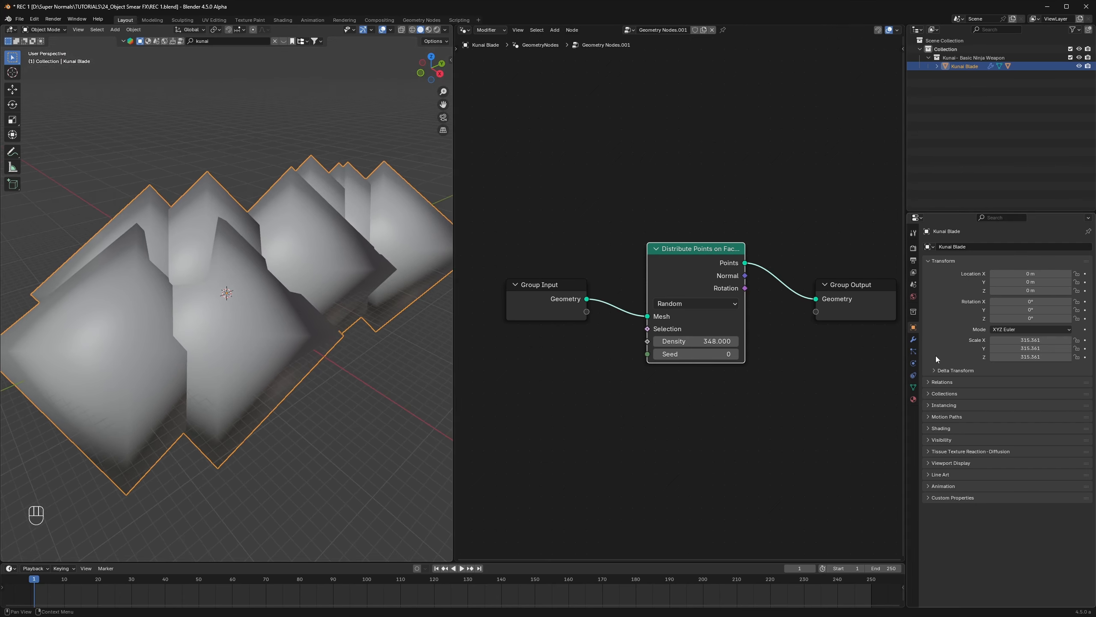
Step: Disable the Kunai Blade's Geometry Nodes modifier in the viewport and apply the object's scale
{"action": "left_click", "coordinate": [913, 339]}
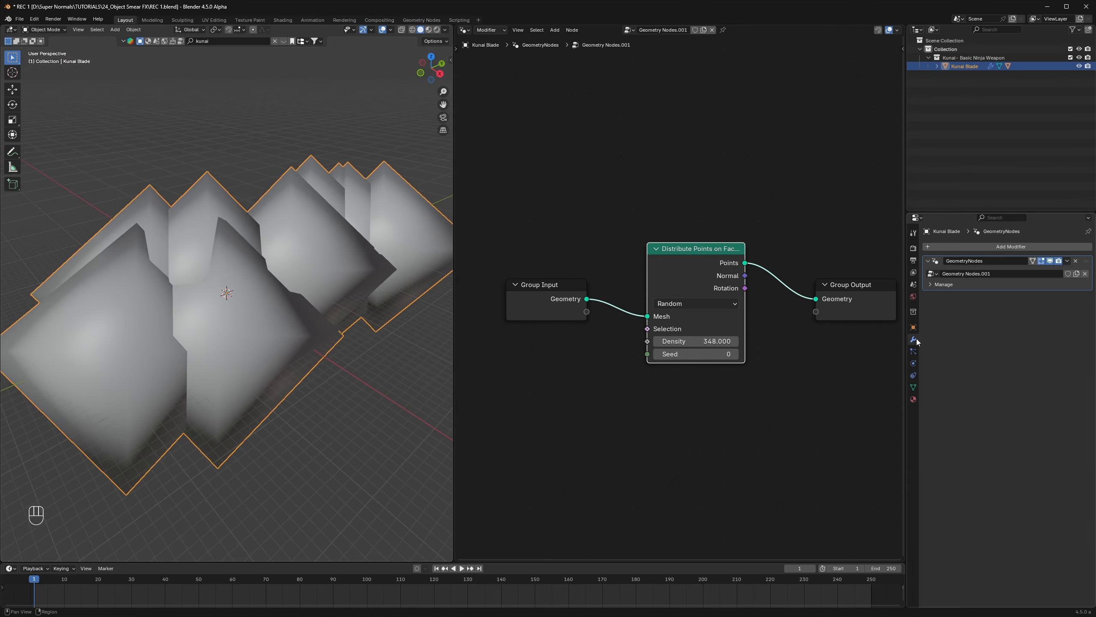
{"action": "left_click", "coordinate": [1050, 261]}
{"action": "scroll", "coordinate": [191, 307], "scroll_direction": "up", "scroll_amount": 5}
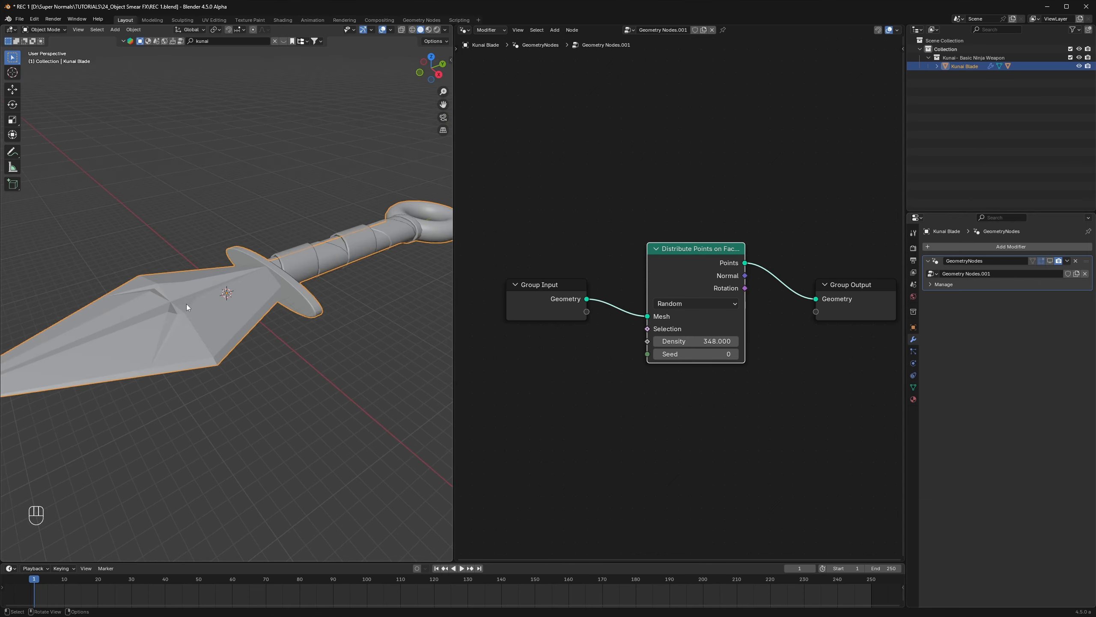
{"action": "scroll", "coordinate": [189, 302], "scroll_direction": "down", "scroll_amount": 2}
{"action": "key", "text": "ctrl+a"}
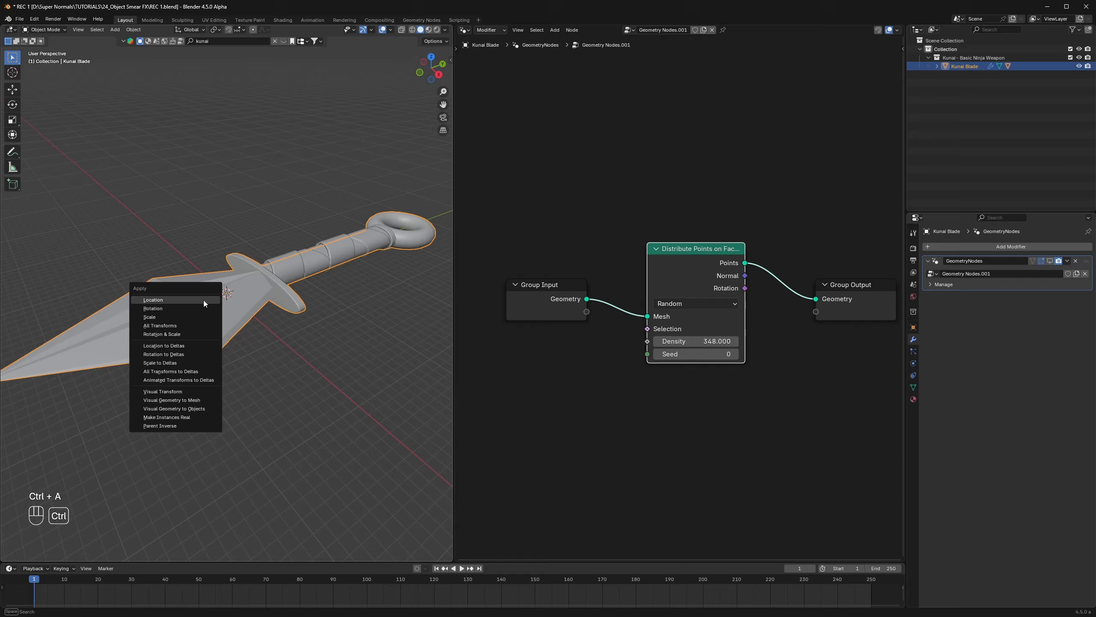
{"action": "left_click", "coordinate": [160, 315]}
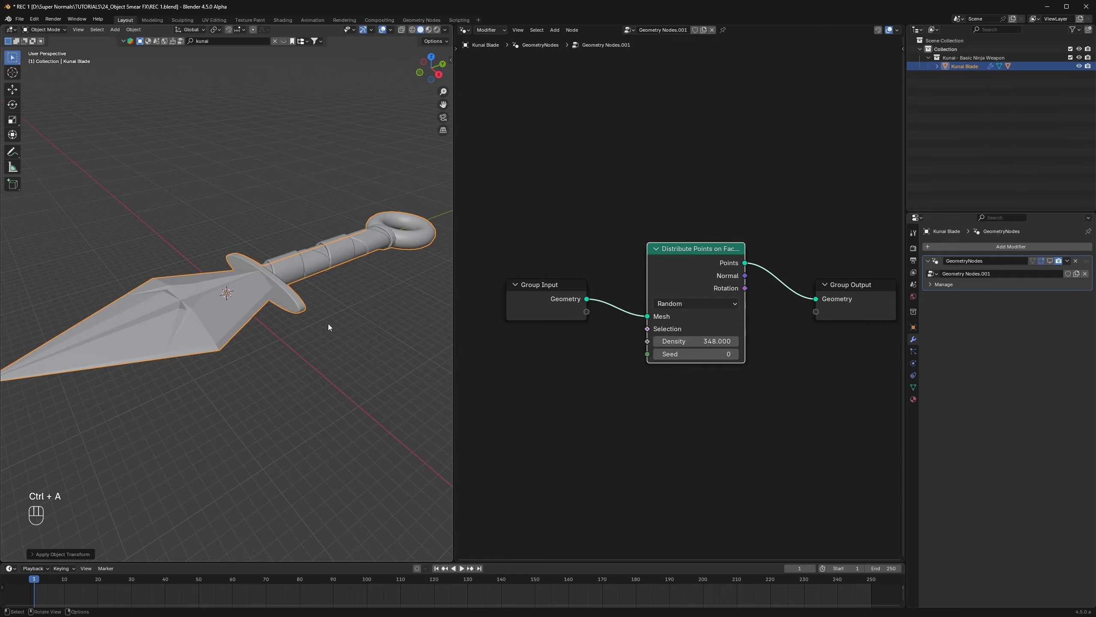
Step: Re-enable the viewport display of the Kunai Blade's Geometry Nodes modifier
{"action": "left_click", "coordinate": [1050, 261]}
{"action": "scroll", "coordinate": [290, 332], "scroll_direction": "up", "scroll_amount": 8}
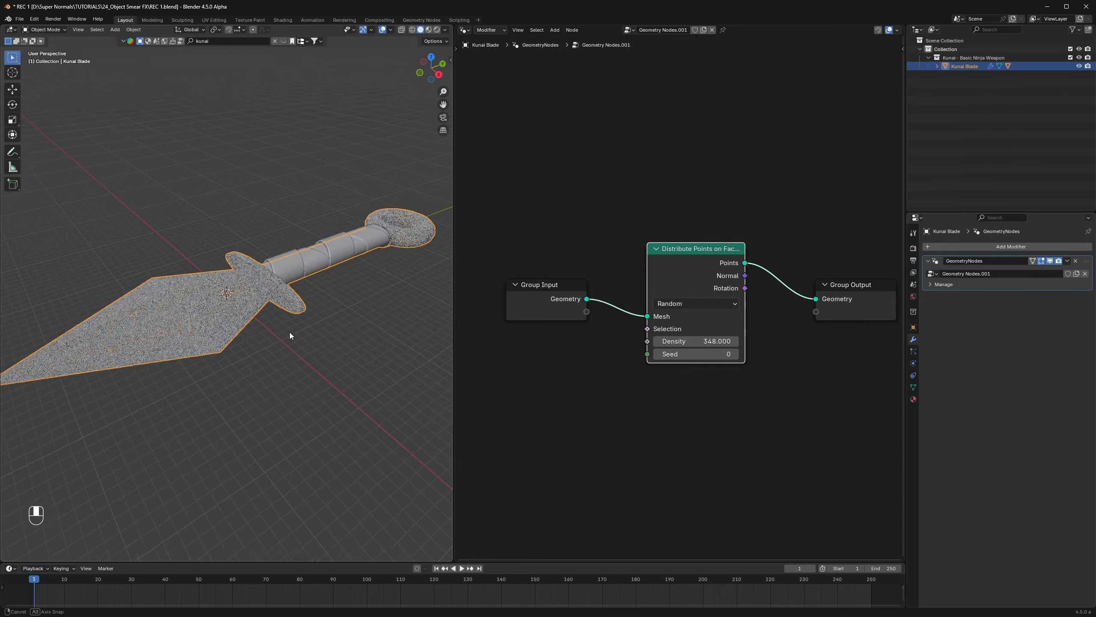
{"action": "middle_click_drag", "start_coordinate": [280, 350], "coordinate": [264, 299]}
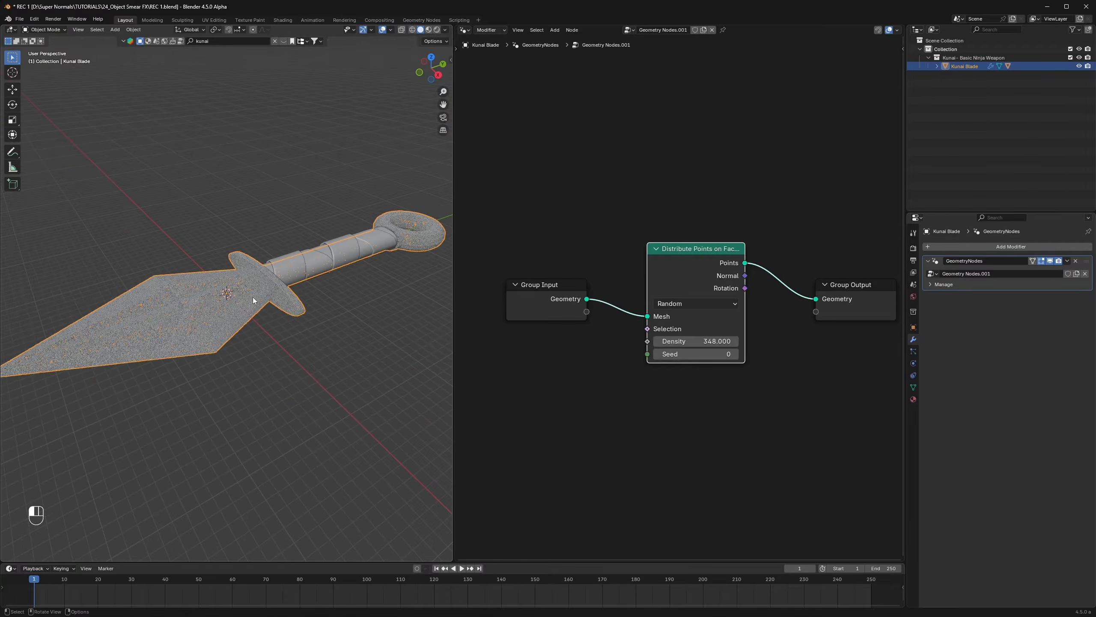
Step: Resize the Kunai Blade in several passes, applying its scale after each resize
{"action": "key", "text": "s"}
{"action": "left_click", "coordinate": [262, 305]}
{"action": "key", "text": "ctrl+a"}
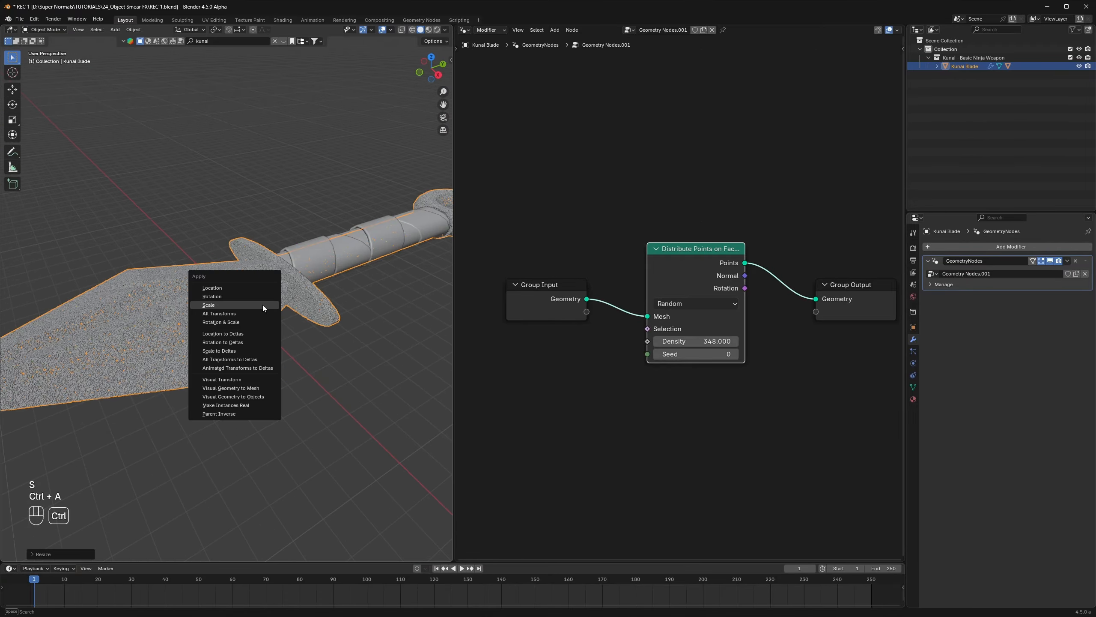
{"action": "left_click", "coordinate": [241, 305]}
{"action": "scroll", "coordinate": [259, 320], "scroll_direction": "up", "scroll_amount": 5}
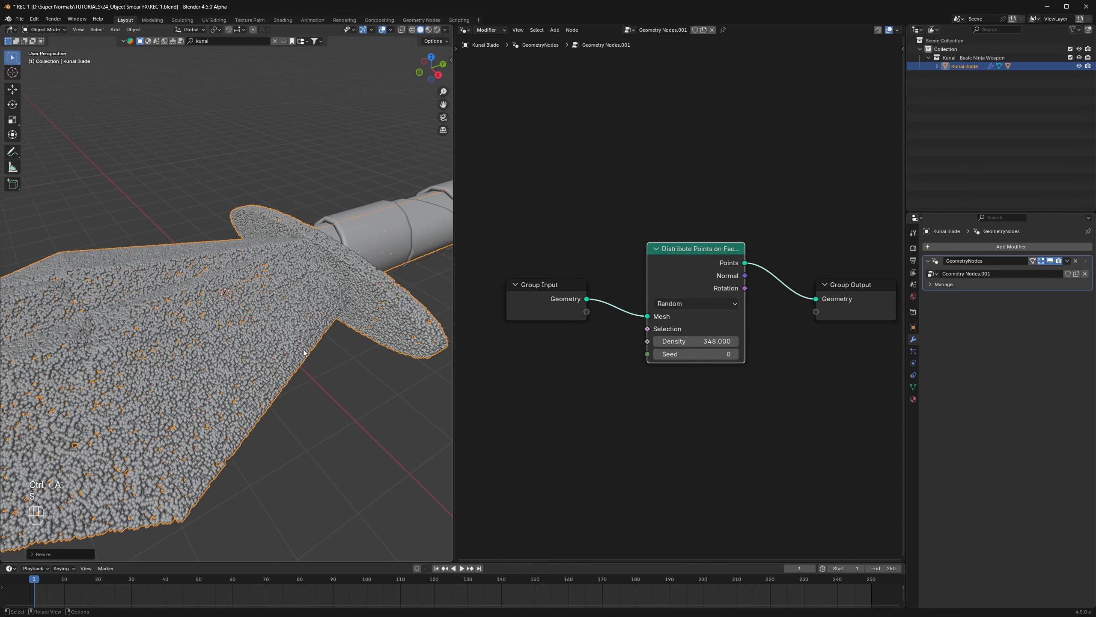
{"action": "scroll", "coordinate": [259, 320], "scroll_direction": "down", "scroll_amount": 5}
{"action": "key", "text": "ctrl+a"}
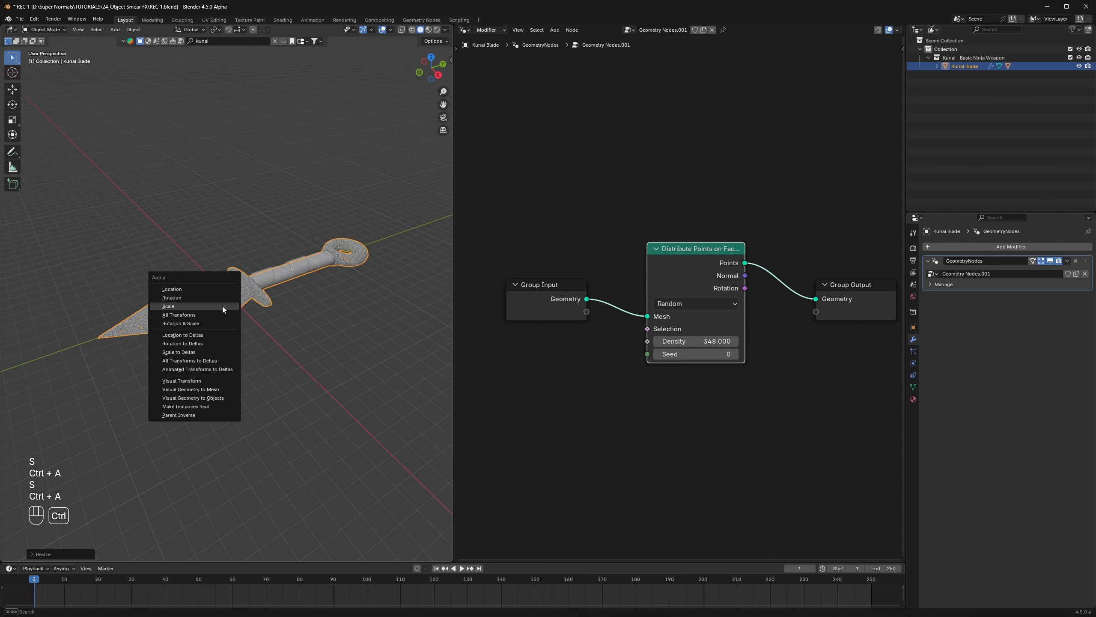
{"action": "left_click", "coordinate": [222, 305]}
{"action": "scroll", "coordinate": [233, 329], "scroll_direction": "up", "scroll_amount": 5}
{"action": "key", "text": "s"}
{"action": "left_click", "coordinate": [301, 349]}
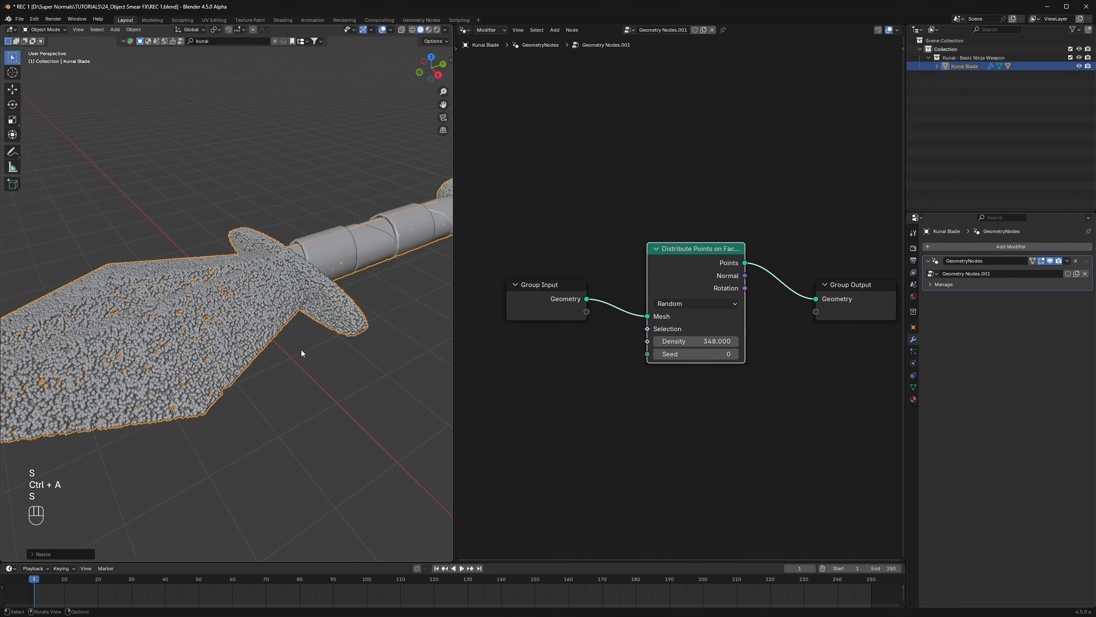
{"action": "key", "text": "ctrl+a"}
{"action": "left_click", "coordinate": [253, 313]}
{"action": "scroll", "coordinate": [247, 335], "scroll_direction": "down", "scroll_amount": 5}
{"action": "mouse_move", "coordinate": [247, 334]}
{"action": "middle_mouse_down"}
{"action": "mouse_move", "coordinate": [314, 343]}
{"action": "mouse_move", "coordinate": [255, 332]}
{"action": "middle_mouse_up"}
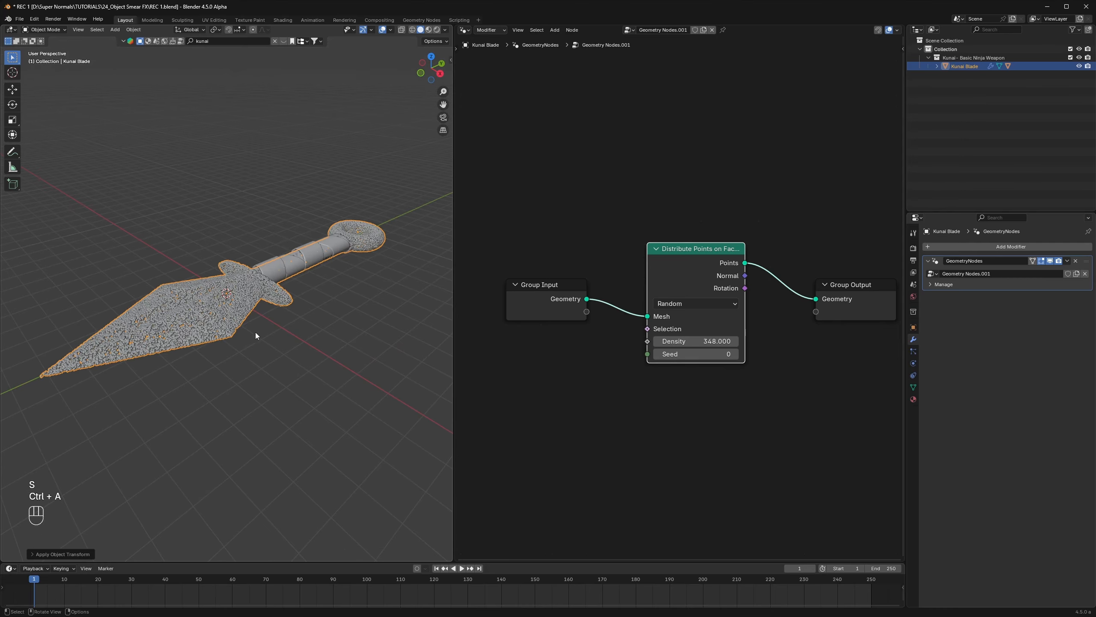
Step: Save the file and set the Distribute Points on Faces density to 50
{"action": "key", "text": "ctrl+s"}
{"action": "scroll", "coordinate": [278, 331], "scroll_direction": "up", "scroll_amount": 3}
{"action": "double_click", "coordinate": [708, 341]}
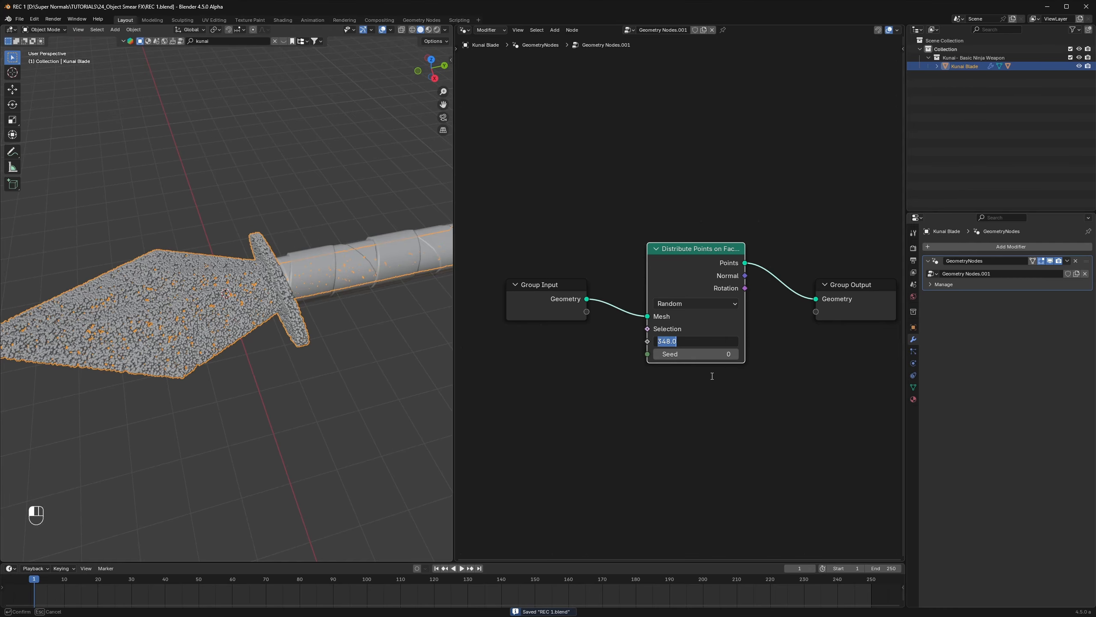
{"action": "type", "text": "50"}
{"action": "key", "text": "Return"}
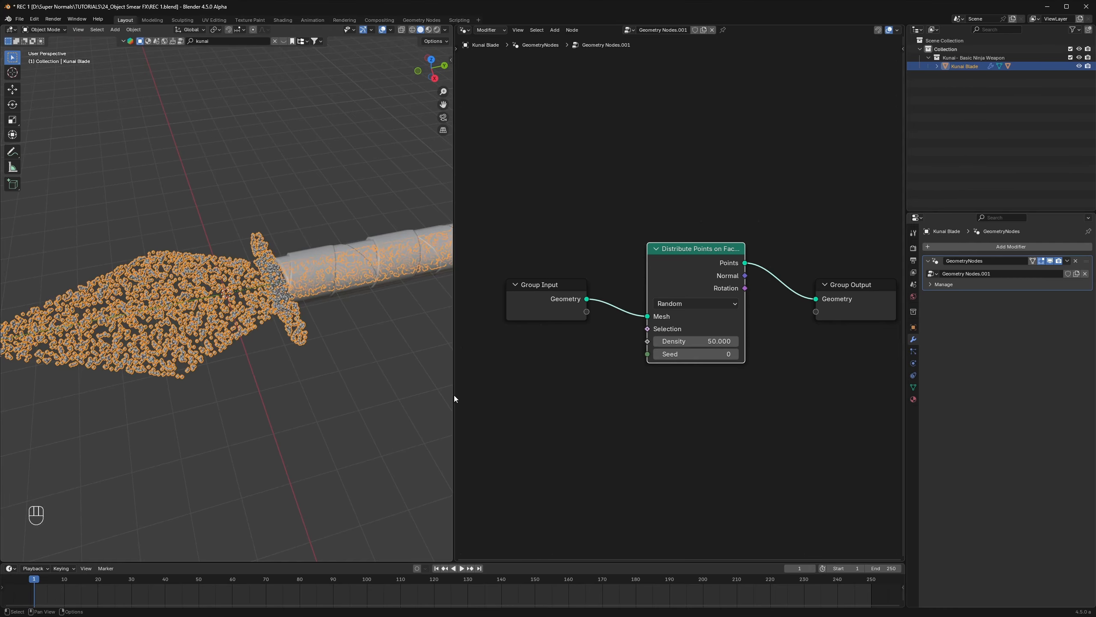
Step: Deselect the kunai and examine the point distribution over its blade, guard and ring from several angles
{"action": "middle_click_drag", "start_coordinate": [317, 371], "coordinate": [232, 311]}
{"action": "left_click", "coordinate": [331, 388]}
{"action": "scroll", "coordinate": [327, 359], "scroll_direction": "up", "scroll_amount": 3}
{"action": "scroll", "coordinate": [257, 335], "scroll_direction": "down", "scroll_amount": 5}
{"action": "scroll", "coordinate": [303, 331], "scroll_direction": "up", "scroll_amount": 6}
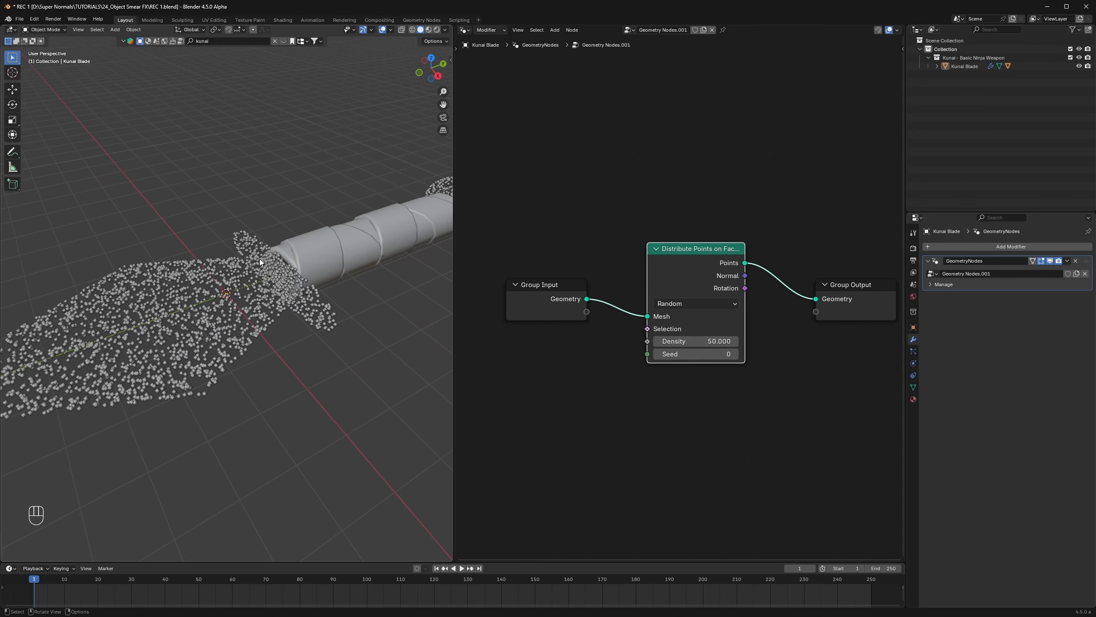
{"action": "scroll", "coordinate": [269, 359], "scroll_direction": "down", "scroll_amount": 5}
{"action": "middle_click_drag", "start_coordinate": [269, 359], "coordinate": [258, 383]}
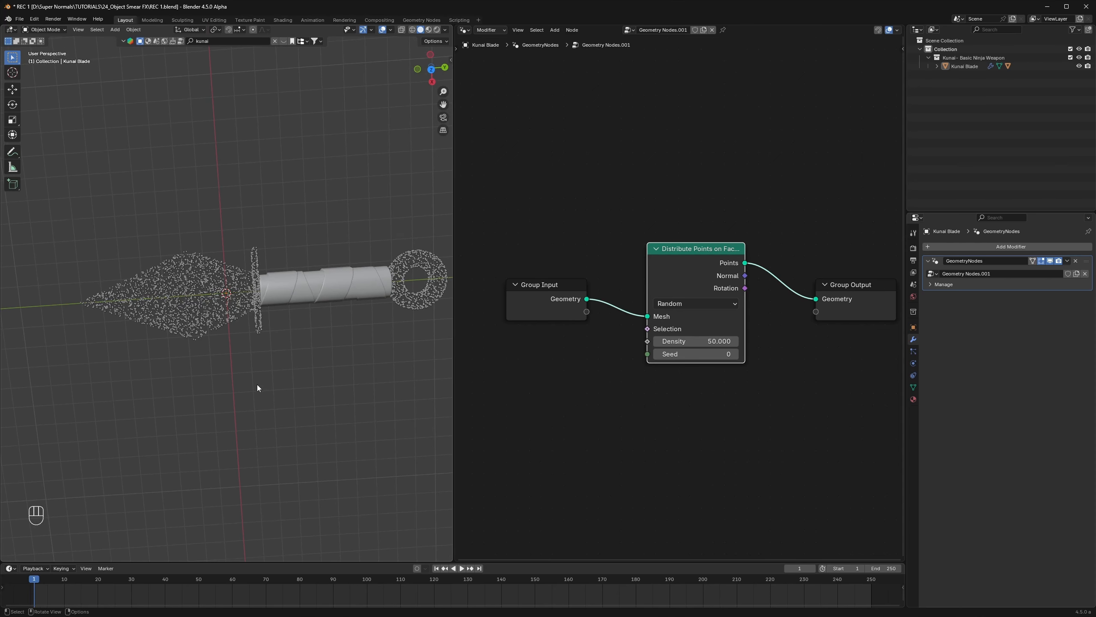
{"action": "scroll", "coordinate": [241, 352], "scroll_direction": "up", "scroll_amount": 3}
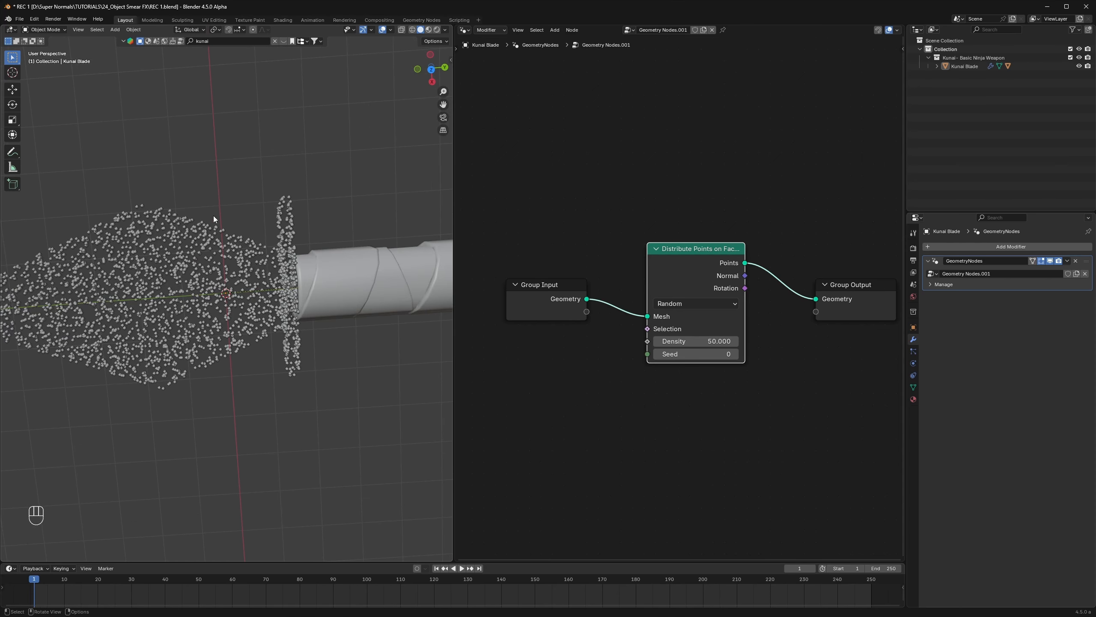
{"action": "scroll", "coordinate": [310, 227], "scroll_direction": "down", "scroll_amount": 3}
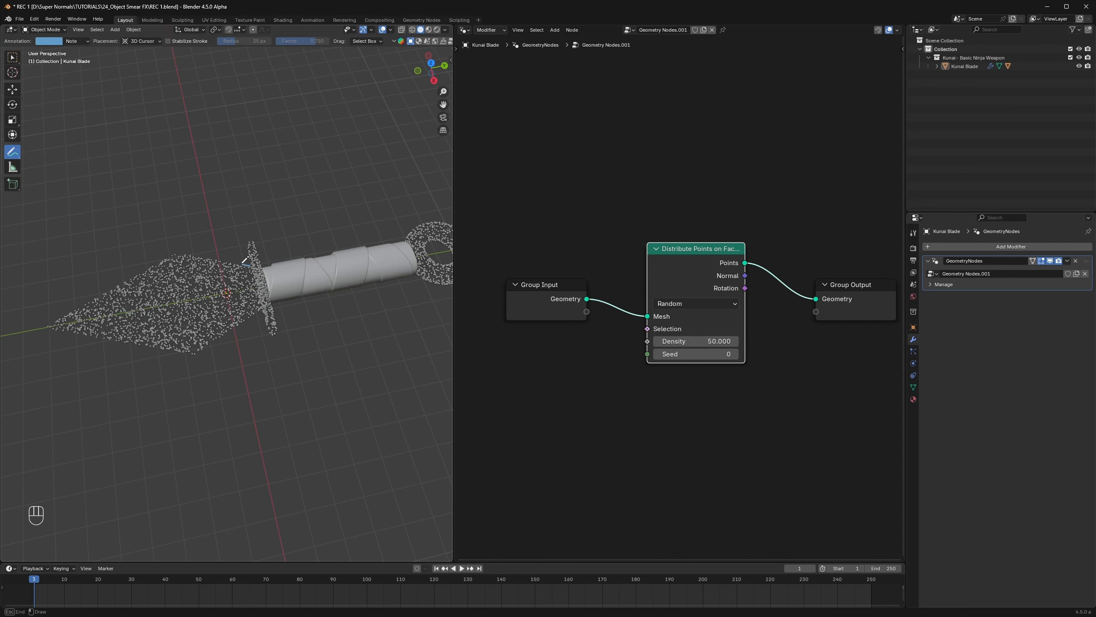
Step: Trace the kunai's outline with the Annotate tool and draw extra strokes over the blade
{"action": "mouse_move", "coordinate": [250, 265]}
{"action": "left_mouse_down"}
{"action": "mouse_move", "coordinate": [152, 255]}
{"action": "mouse_move", "coordinate": [43, 324]}
{"action": "mouse_move", "coordinate": [186, 353]}
{"action": "mouse_move", "coordinate": [278, 317]}
{"action": "mouse_move", "coordinate": [250, 264]}
{"action": "left_mouse_up"}
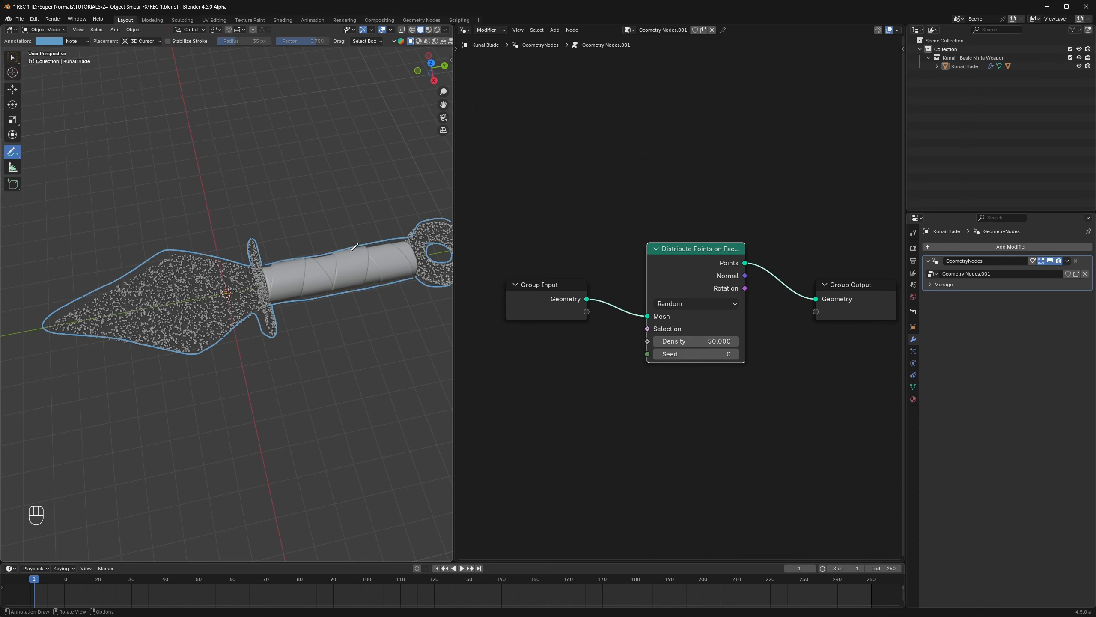
{"action": "mouse_move", "coordinate": [309, 355]}
{"action": "middle_mouse_down"}
{"action": "mouse_move", "coordinate": [274, 326]}
{"action": "mouse_move", "coordinate": [277, 294]}
{"action": "middle_mouse_up"}
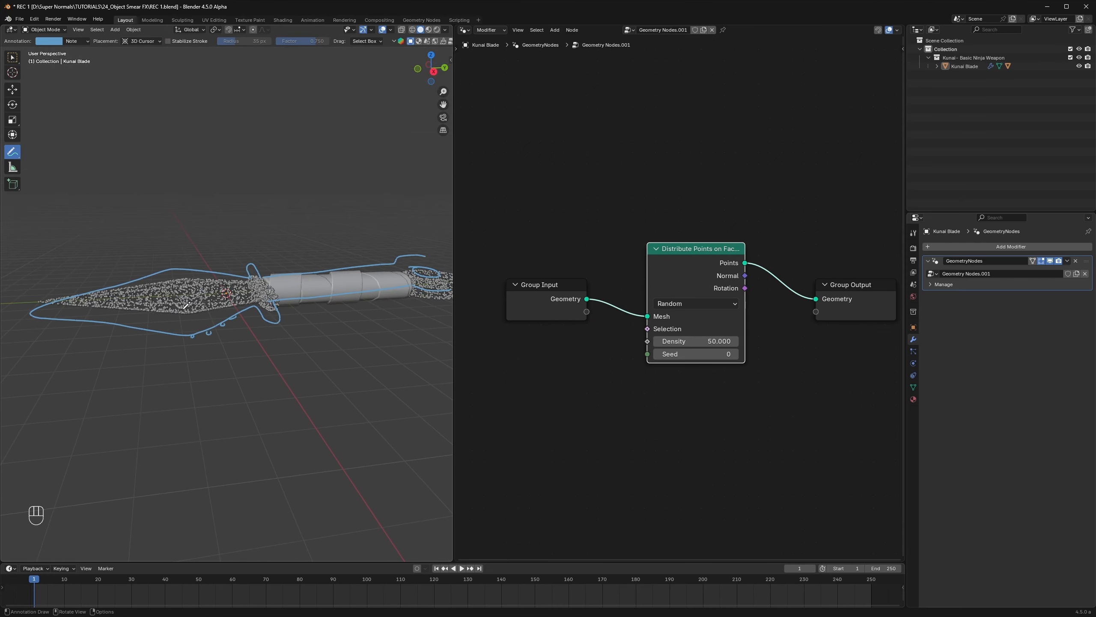
{"action": "mouse_move", "coordinate": [186, 311]}
{"action": "left_mouse_down"}
{"action": "mouse_move", "coordinate": [40, 297]}
{"action": "mouse_move", "coordinate": [244, 281]}
{"action": "left_mouse_up"}
{"action": "left_click_drag", "start_coordinate": [184, 315], "coordinate": [210, 312]}
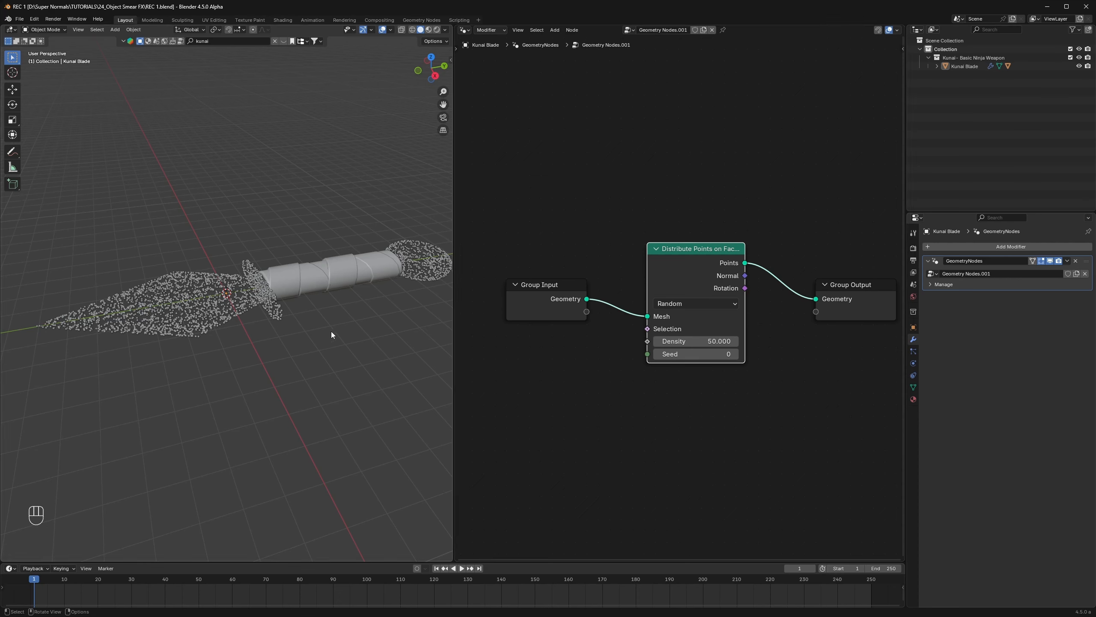
Step: Add a camera to the scene and look through it
{"action": "key", "text": "shift+a"}
{"action": "mouse_move", "coordinate": [314, 339]}
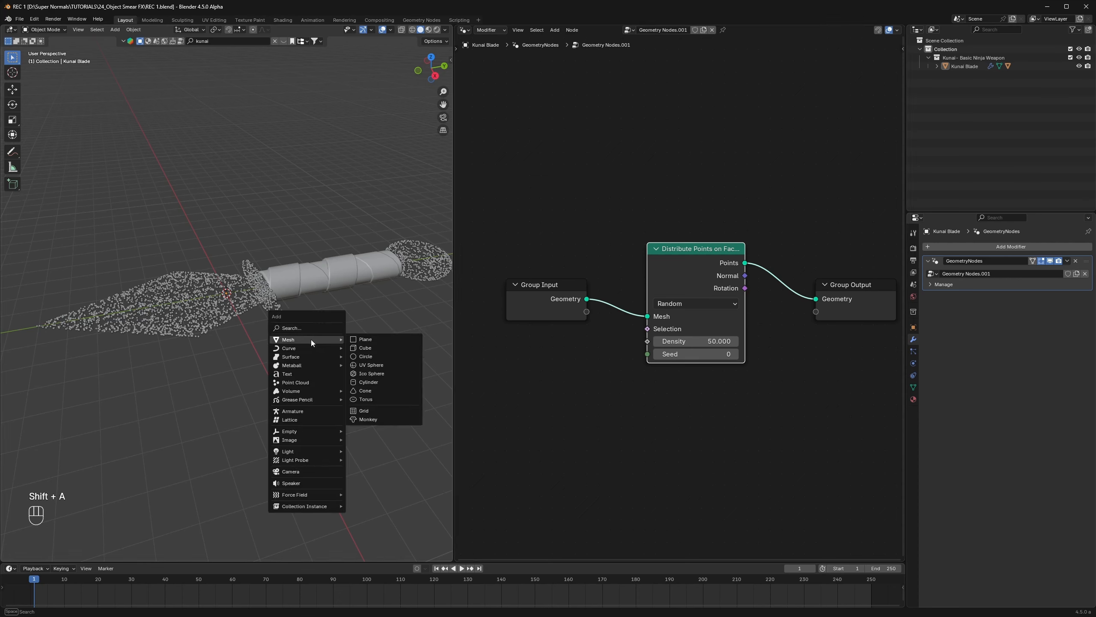
{"action": "left_click", "coordinate": [295, 471]}
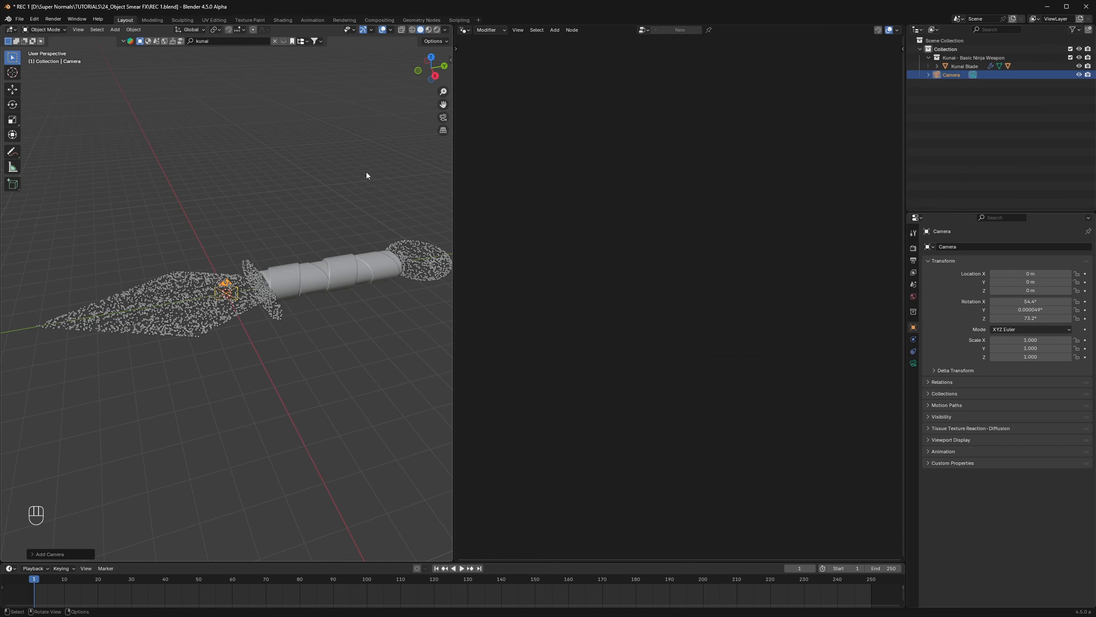
{"action": "left_click", "coordinate": [444, 118]}
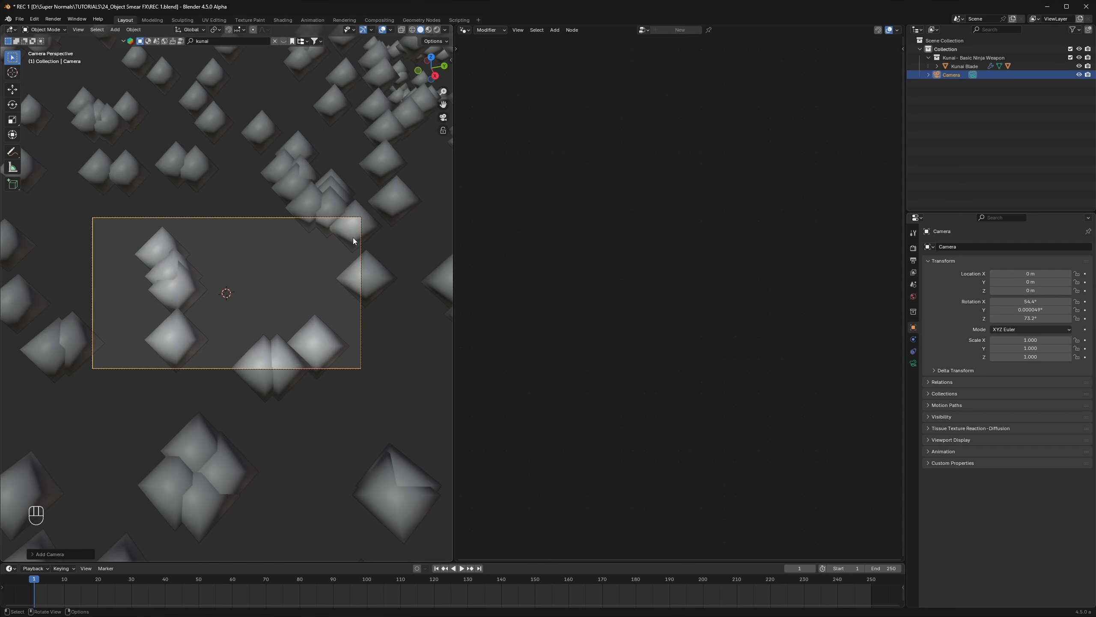
Step: Lock the camera to the view and frame the whole kunai at an angle inside the camera border
{"action": "left_click", "coordinate": [443, 131]}
{"action": "left_click", "coordinate": [272, 289]}
{"action": "scroll", "coordinate": [272, 289], "scroll_direction": "down", "scroll_amount": 3}
{"action": "scroll", "coordinate": [273, 291], "scroll_direction": "down", "scroll_amount": 20}
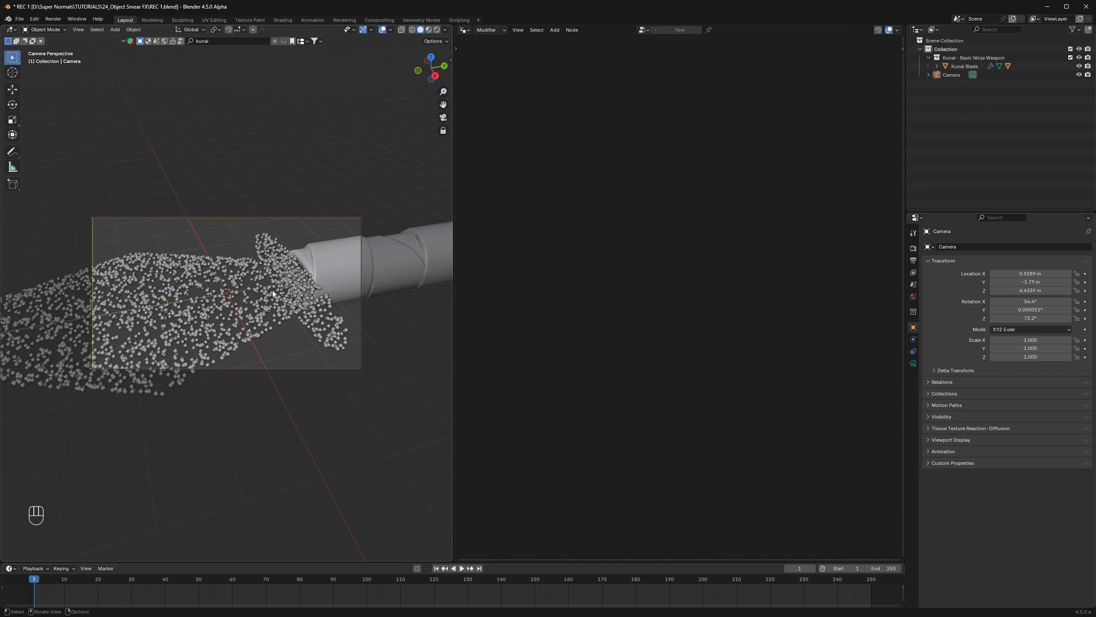
{"action": "mouse_move", "coordinate": [273, 291]}
{"action": "middle_mouse_down"}
{"action": "mouse_move", "coordinate": [254, 286]}
{"action": "mouse_move", "coordinate": [273, 286]}
{"action": "middle_mouse_up"}
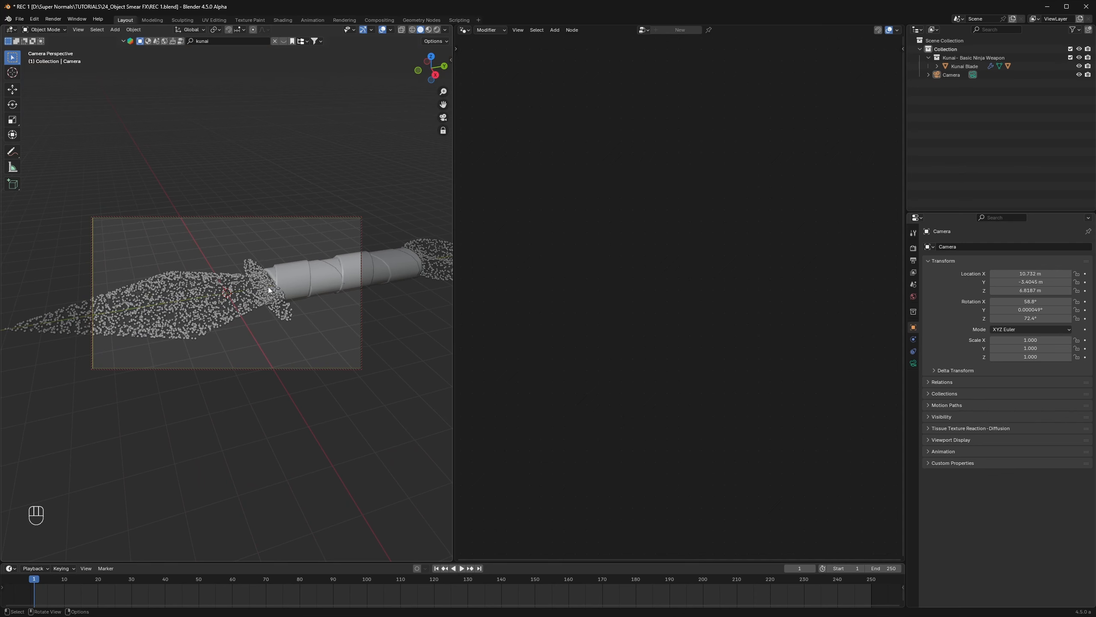
{"action": "scroll", "coordinate": [260, 284], "scroll_direction": "down", "scroll_amount": 5}
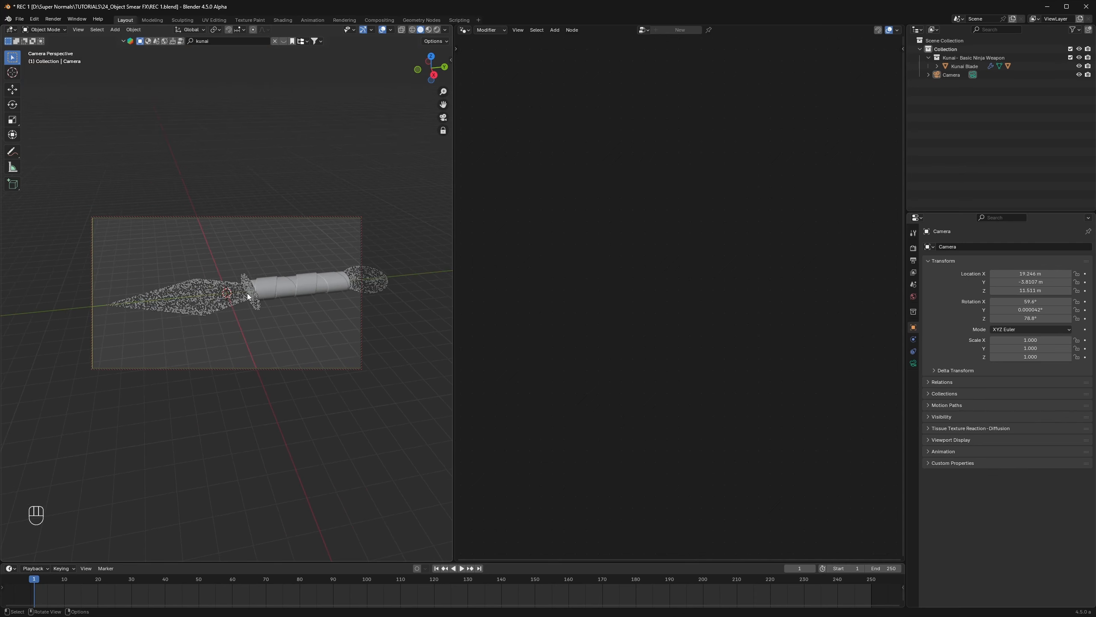
{"action": "middle_click_drag", "start_coordinate": [249, 293], "coordinate": [269, 292]}
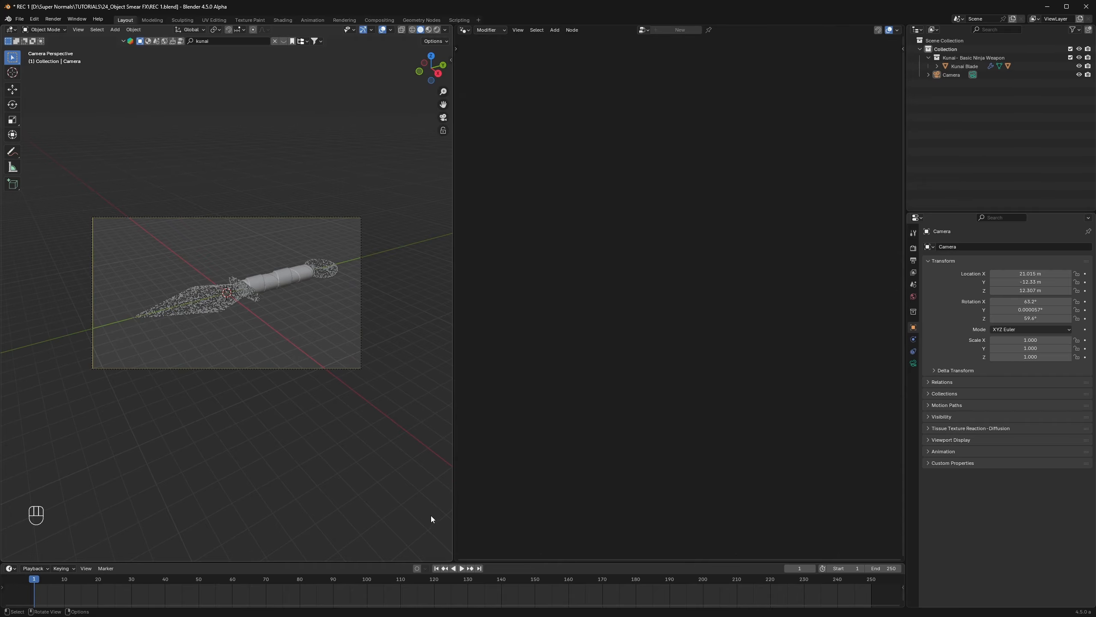
Step: Split the 3D viewport into two stacked views and set the lower one to the right orthographic view
{"action": "left_click_drag", "start_coordinate": [452, 561], "coordinate": [437, 268]}
{"action": "middle_click_drag", "start_coordinate": [328, 401], "coordinate": [285, 373]}
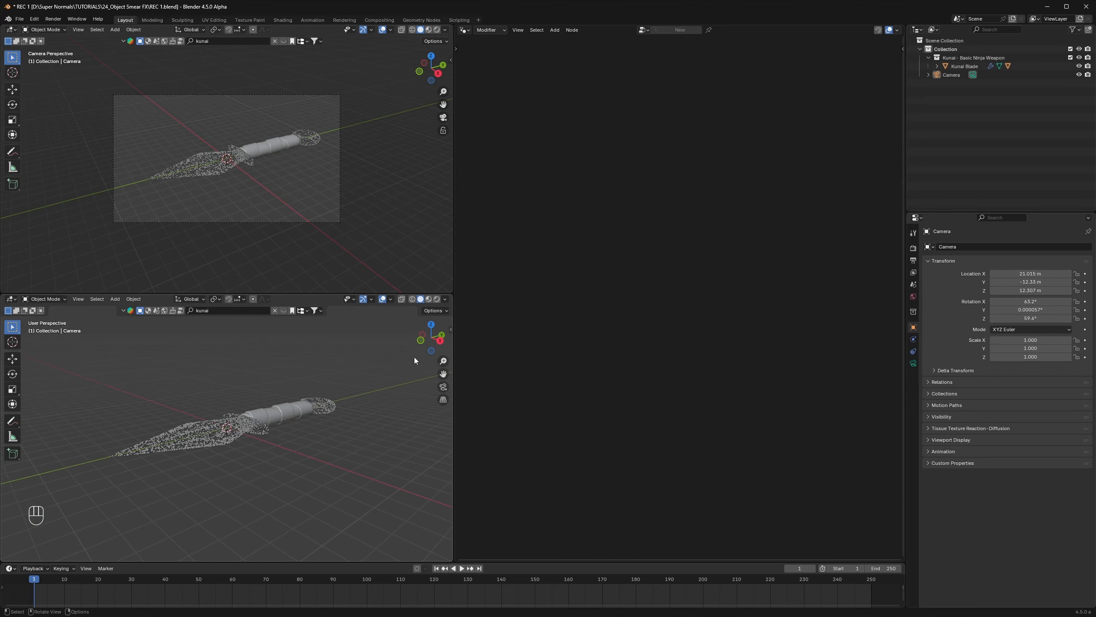
{"action": "left_click", "coordinate": [440, 341]}
Step: Rotate the Kunai Blade freehand in the right orthographic view so its flat side shows diagonally, deselect it and save the file
{"action": "left_click", "coordinate": [312, 426]}
{"action": "left_click", "coordinate": [273, 429]}
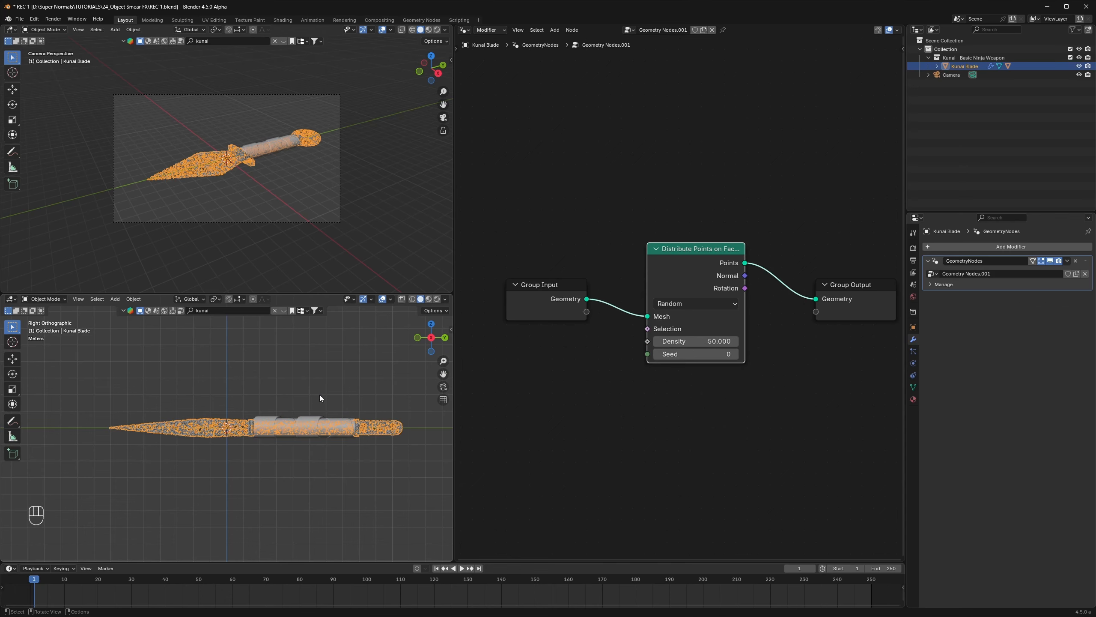
{"action": "key", "text": "r"}
{"action": "key", "text": "ctrl+s"}
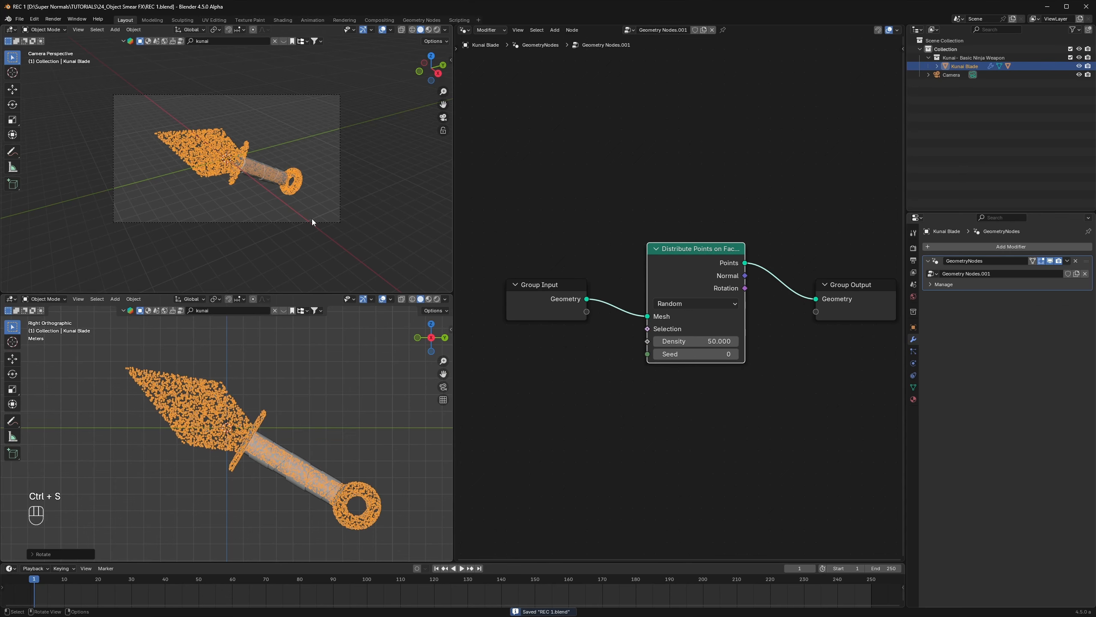
{"action": "scroll", "coordinate": [311, 218], "scroll_direction": "up", "scroll_amount": 3}
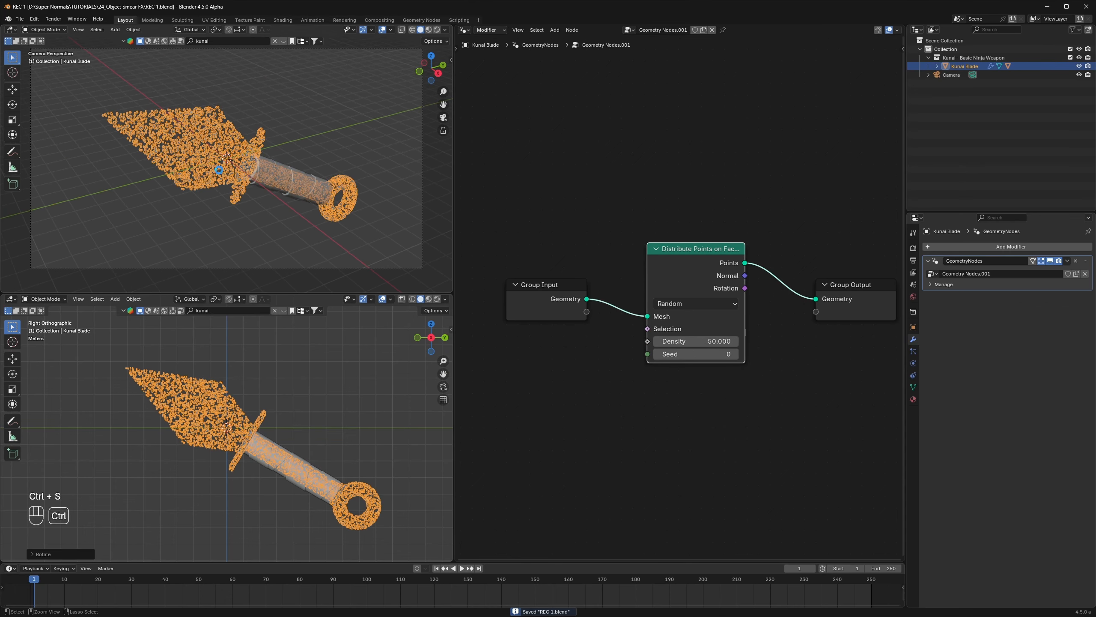
{"action": "key", "text": "ctrl+s"}
{"action": "left_click", "coordinate": [302, 149]}
{"action": "key", "text": "ctrl+s"}
{"action": "key", "text": "ctrl+s"}
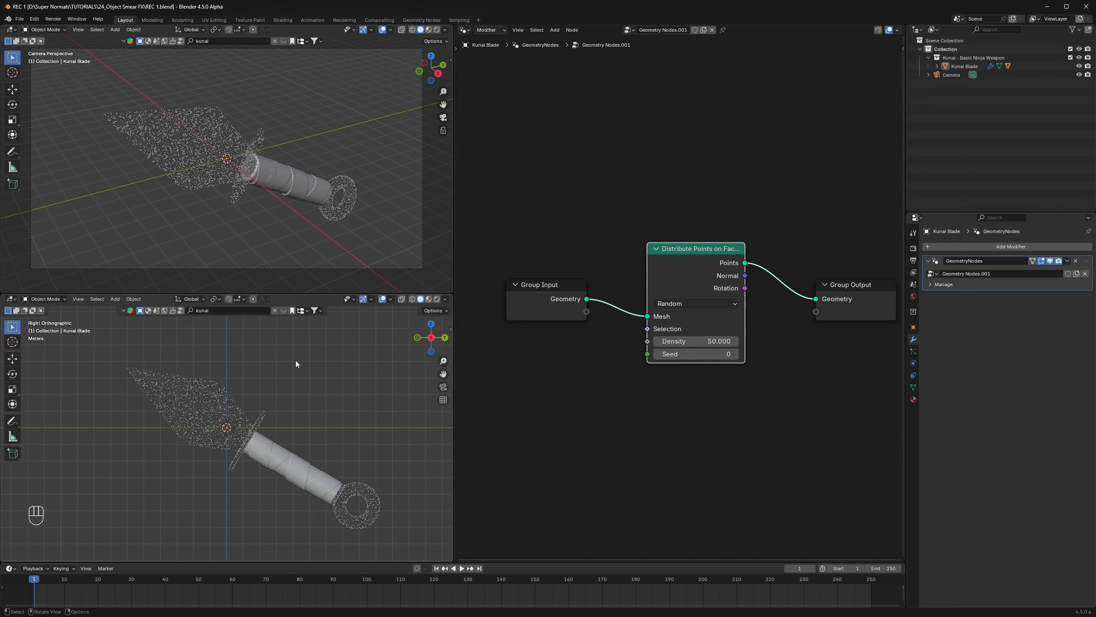
Step: Add an Object Info node for the Camera to the kunai's node tree and set it to Relative
{"action": "middle_click_drag", "start_coordinate": [296, 359], "coordinate": [388, 380]}
{"action": "middle_click_drag", "start_coordinate": [512, 396], "coordinate": [572, 372]}
{"action": "scroll", "coordinate": [712, 384], "scroll_direction": "up", "scroll_amount": 5}
{"action": "middle_click_drag", "start_coordinate": [718, 386], "coordinate": [637, 387]}
{"action": "scroll", "coordinate": [656, 358], "scroll_direction": "up", "scroll_amount": 2}
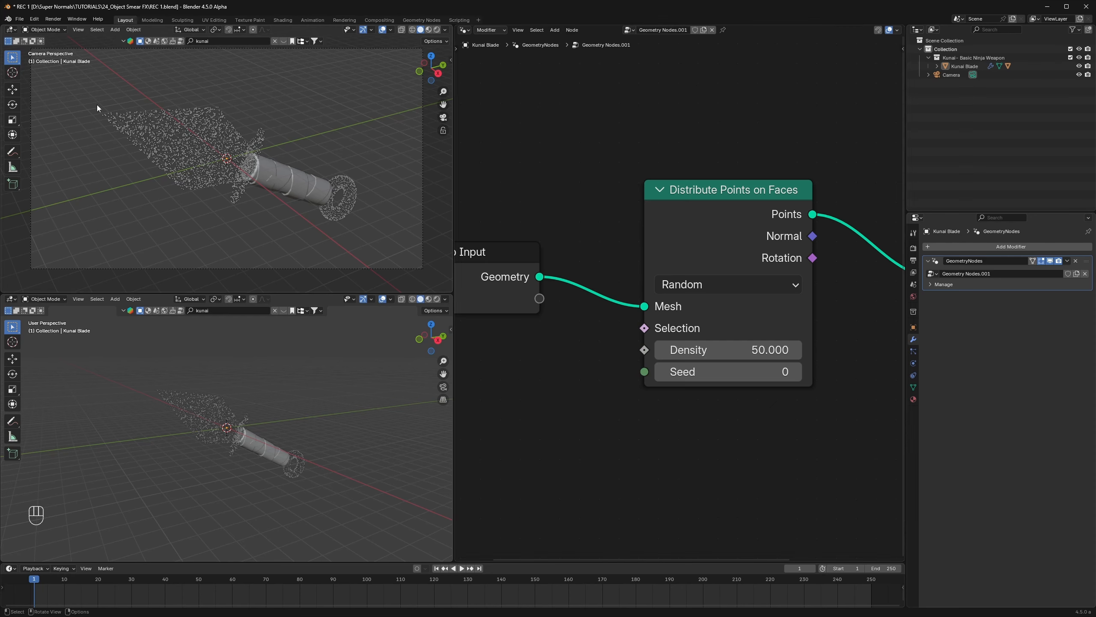
{"action": "scroll", "coordinate": [863, 234], "scroll_direction": "down", "scroll_amount": 2}
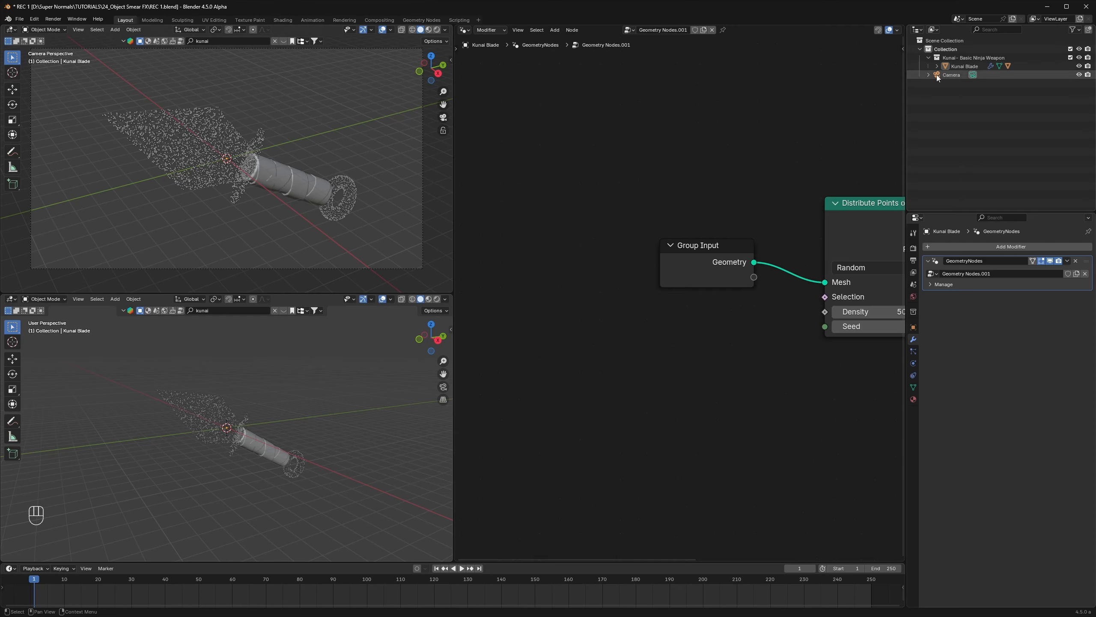
{"action": "left_click_drag", "start_coordinate": [950, 75], "coordinate": [553, 299]}
{"action": "middle_click_drag", "start_coordinate": [657, 331], "coordinate": [687, 304]}
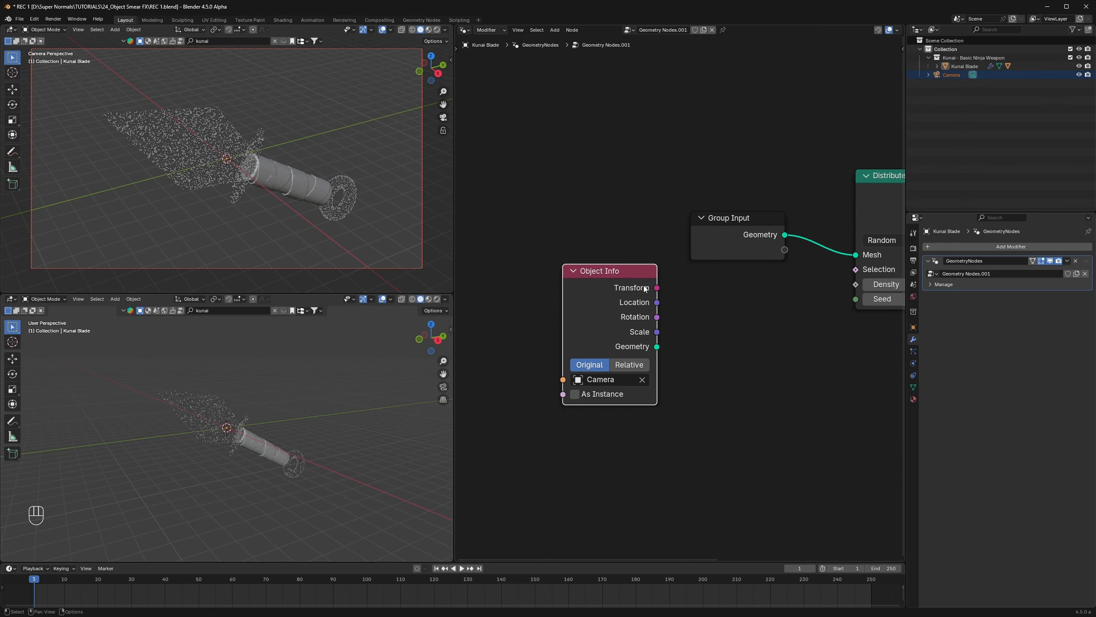
{"action": "left_click_drag", "start_coordinate": [645, 288], "coordinate": [666, 343]}
{"action": "left_click", "coordinate": [590, 384]}
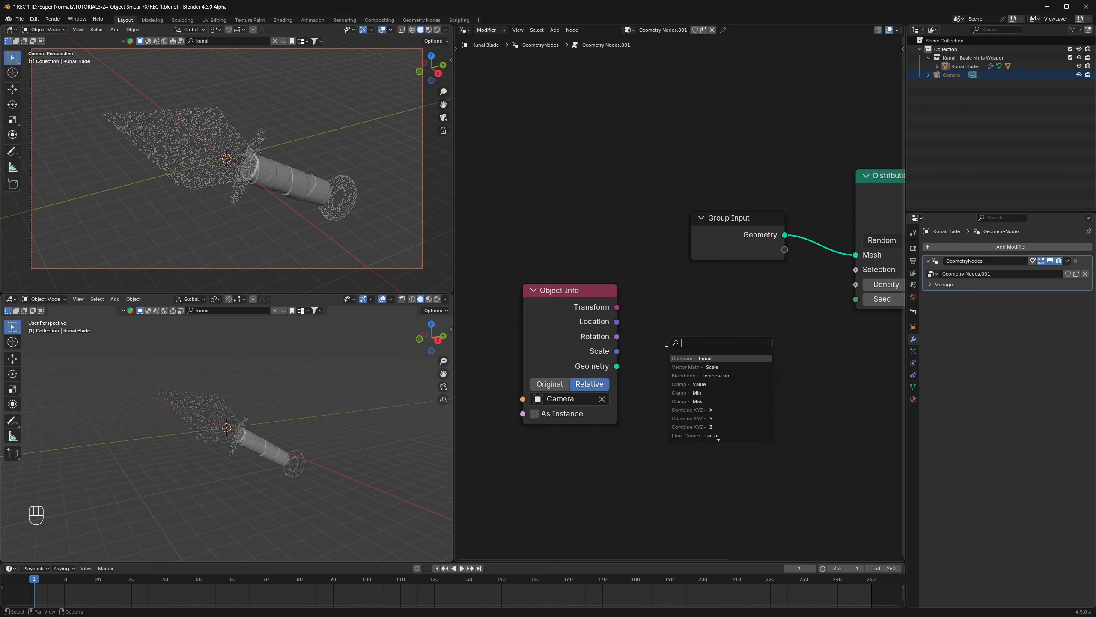
Step: Add a vector Subtract node and a Position node, and subtract Position from the camera's Location
{"action": "type", "text": "subtra"}
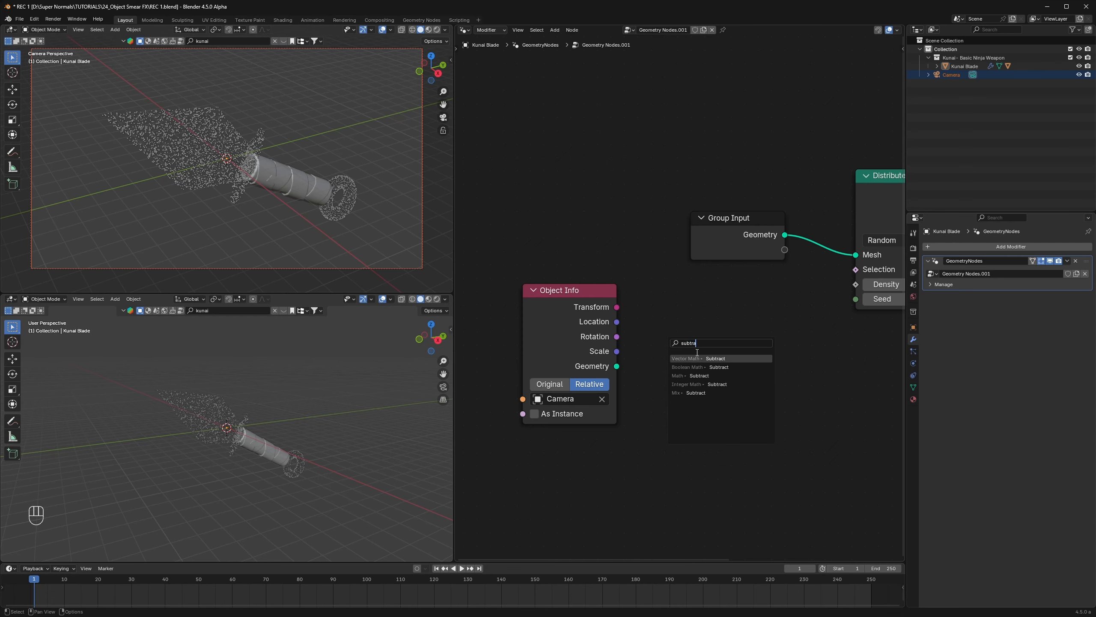
{"action": "key", "text": "Return"}
{"action": "key", "text": "shift+a"}
{"action": "type", "text": "pos"}
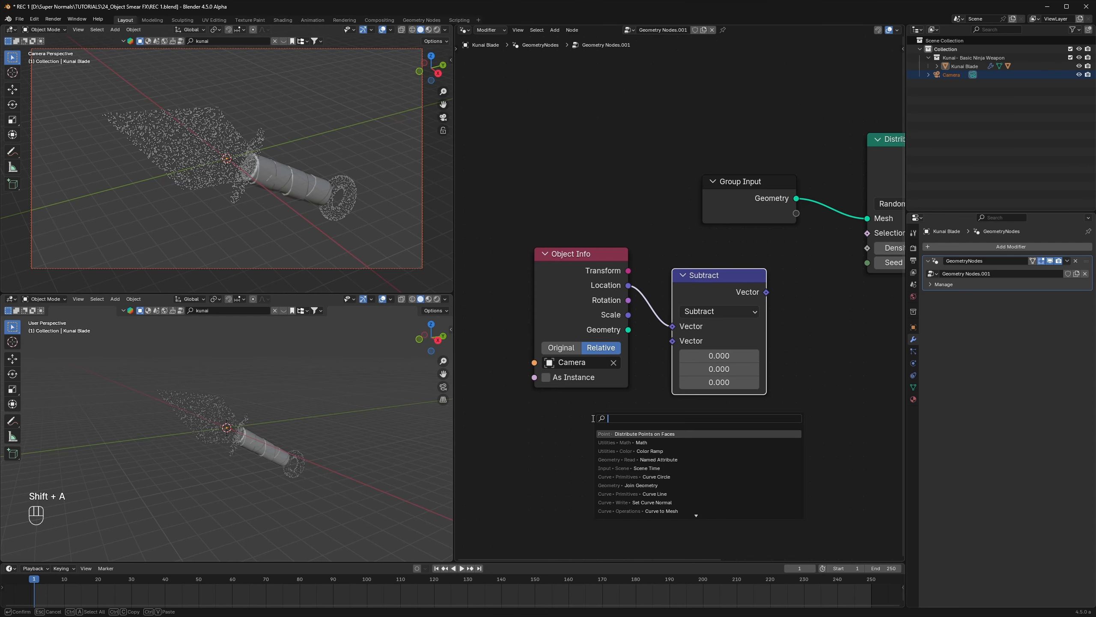
{"action": "left_click", "coordinate": [624, 433]}
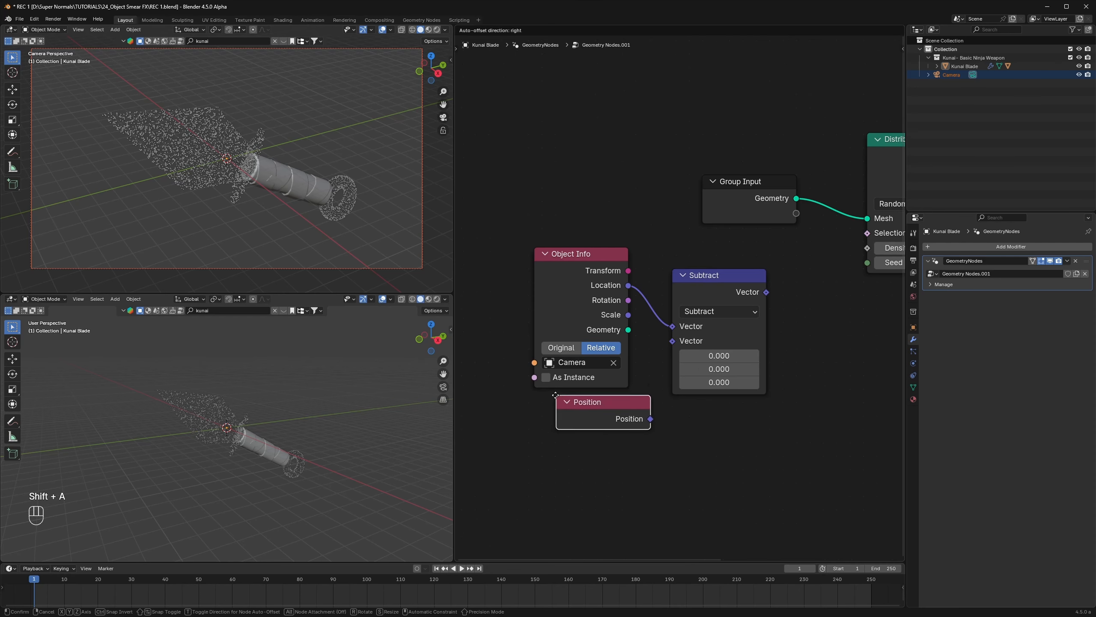
{"action": "left_click", "coordinate": [609, 417]}
{"action": "left_click_drag", "start_coordinate": [629, 418], "coordinate": [669, 344]}
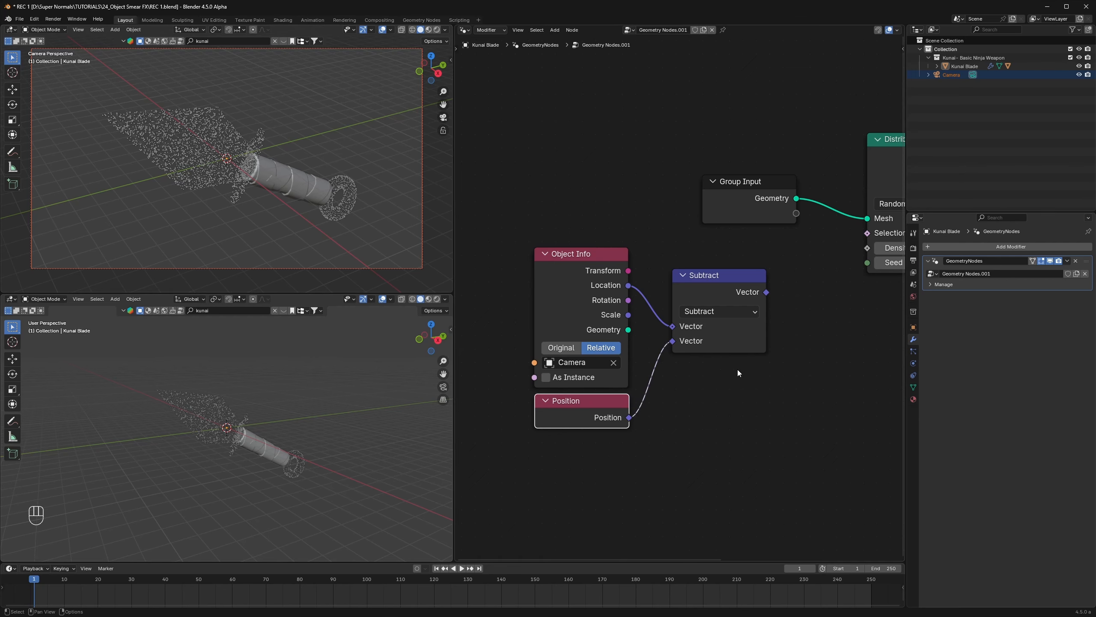
Step: Rearrange the nodes so the Object Info, Position, Subtract and Group Input nodes sit farther from Distribute Points on Faces
{"action": "scroll", "coordinate": [649, 312], "scroll_direction": "down", "scroll_amount": 2}
{"action": "left_click_drag", "start_coordinate": [651, 269], "coordinate": [527, 413]}
{"action": "key", "text": "g"}
{"action": "left_click", "coordinate": [494, 397]}
{"action": "scroll", "coordinate": [688, 293], "scroll_direction": "up", "scroll_amount": 2}
{"action": "left_click_drag", "start_coordinate": [670, 216], "coordinate": [595, 204]}
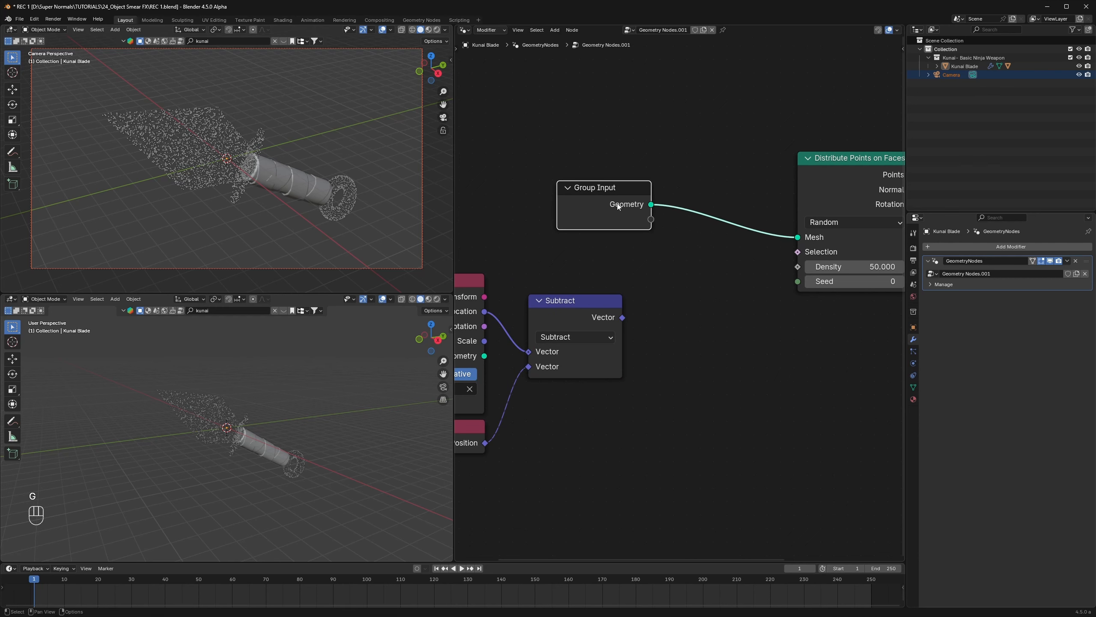
Step: Preview the Group Input geometry and the Subtract vector on the kunai through a Viewer node, and save the file
{"action": "key", "text": "ctrl+shift"}
{"action": "left_click", "coordinate": [612, 200], "text": "ctrl+shift"}
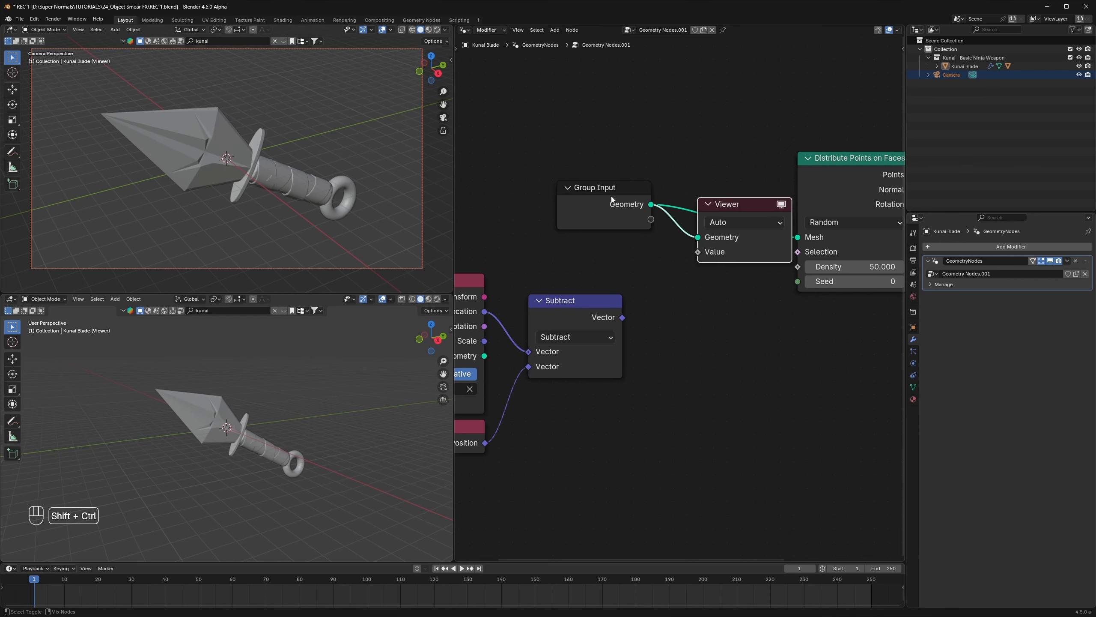
{"action": "left_click", "coordinate": [568, 313], "text": "ctrl+shift"}
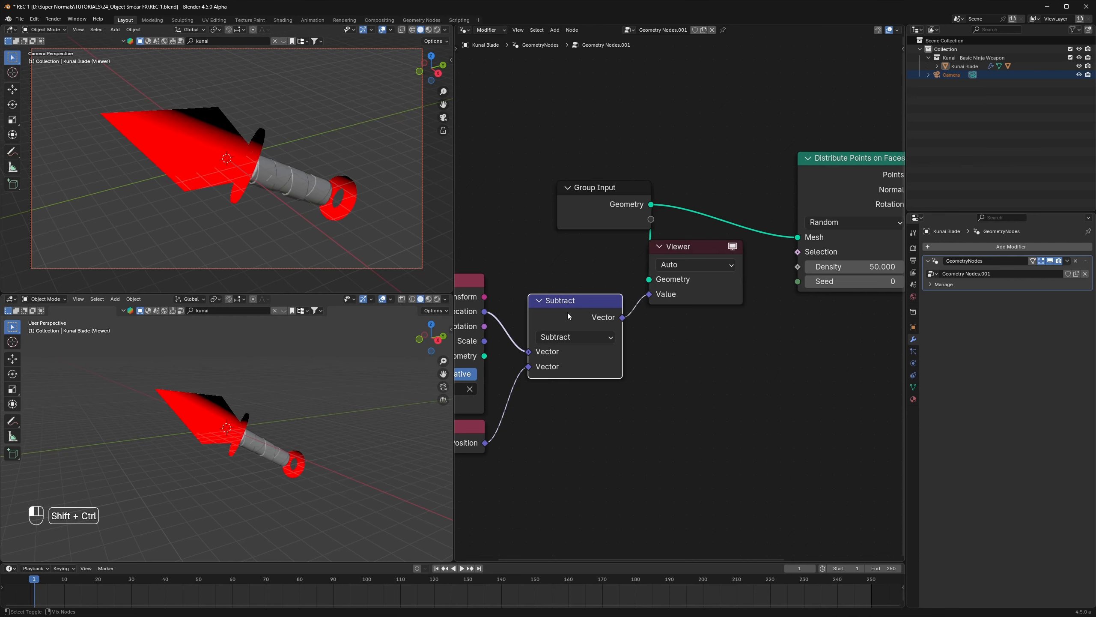
{"action": "key", "text": "ctrl+s"}
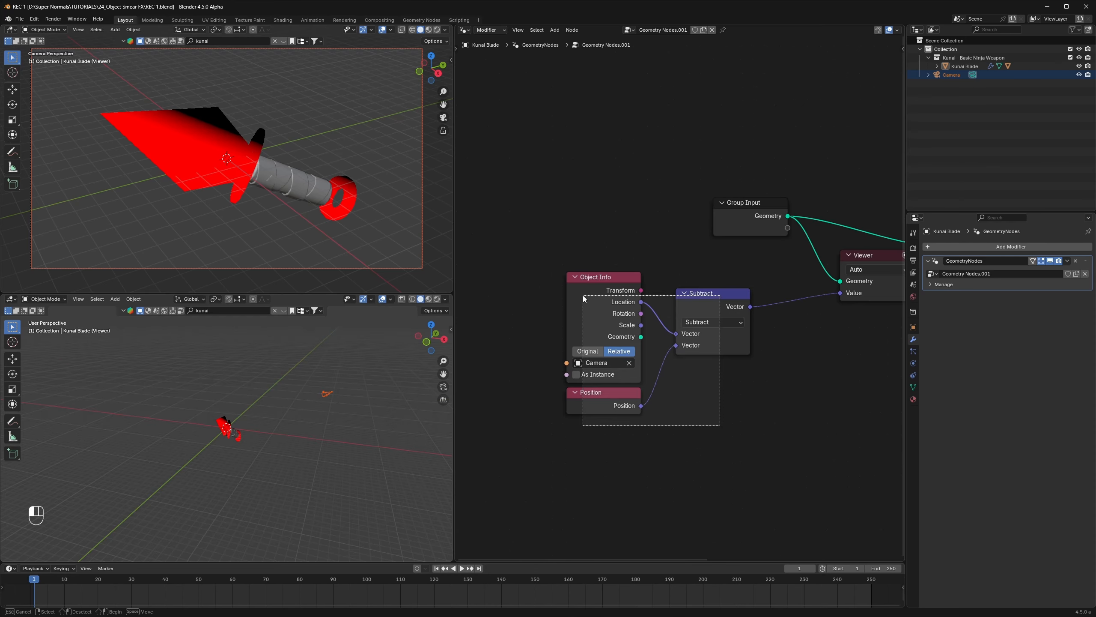
Step: Move the Object Info, Position and Subtract nodes farther from the Viewer to make room for another node
{"action": "key", "text": "h"}
{"action": "key", "text": "ctrl+z"}
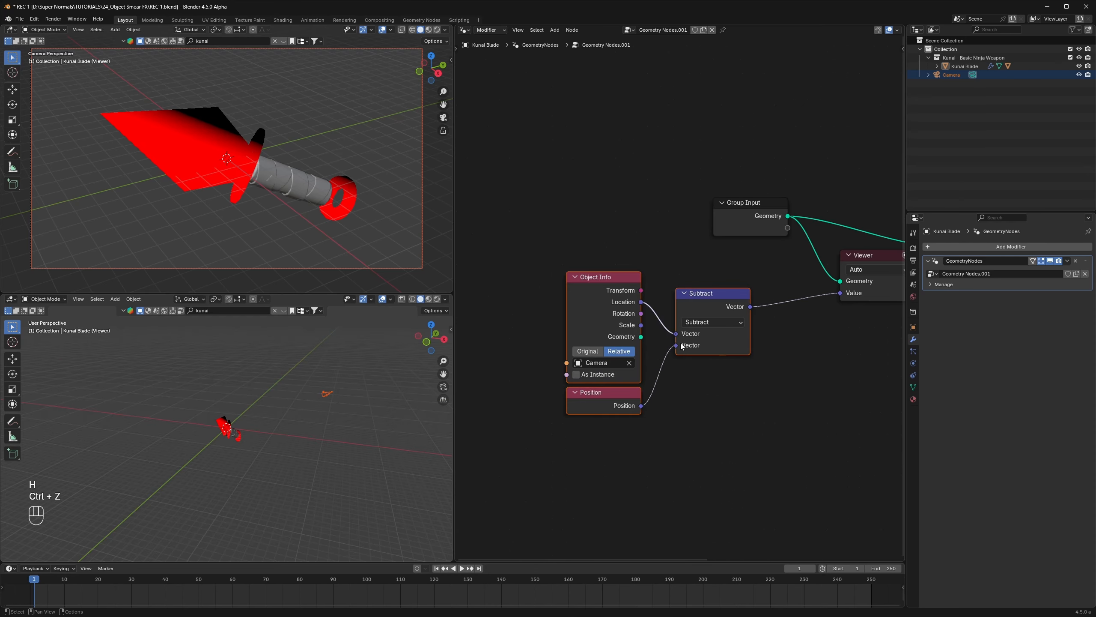
{"action": "key", "text": "g"}
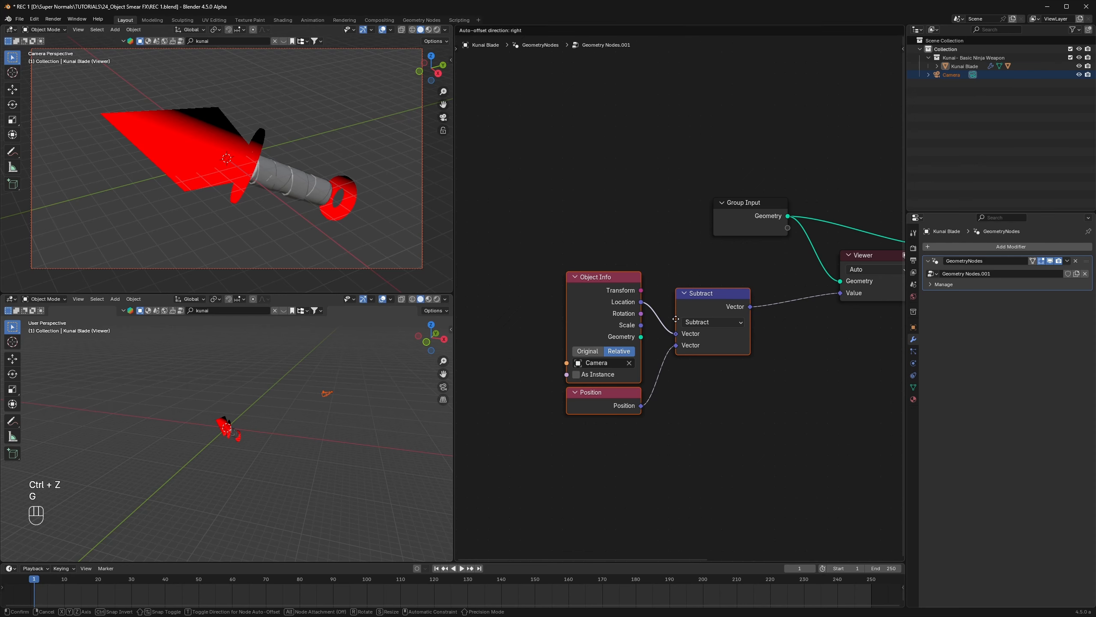
{"action": "left_click", "coordinate": [616, 316]}
{"action": "left_click", "coordinate": [749, 340]}
Step: Add a vector Dot Product node between Subtract and the Viewer, with the Subtract result as its first vector
{"action": "middle_click_drag", "start_coordinate": [750, 342], "coordinate": [704, 342]}
{"action": "scroll", "coordinate": [701, 341], "scroll_direction": "up", "scroll_amount": 4}
{"action": "key", "text": "shift+a"}
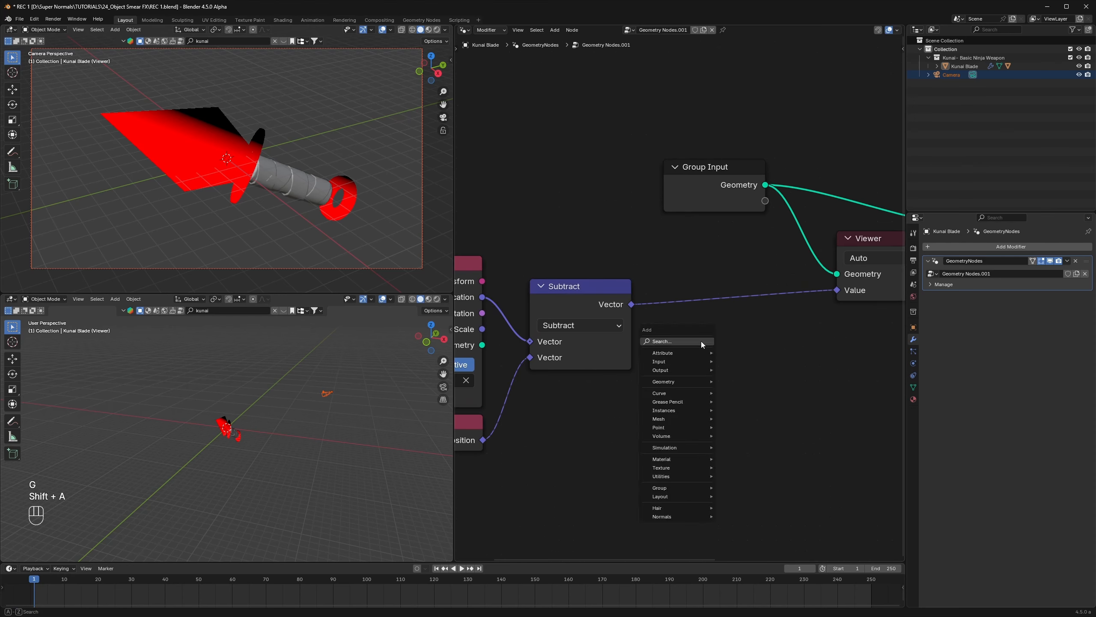
{"action": "left_click_drag", "start_coordinate": [632, 304], "coordinate": [705, 338]}
{"action": "type", "text": "dot"}
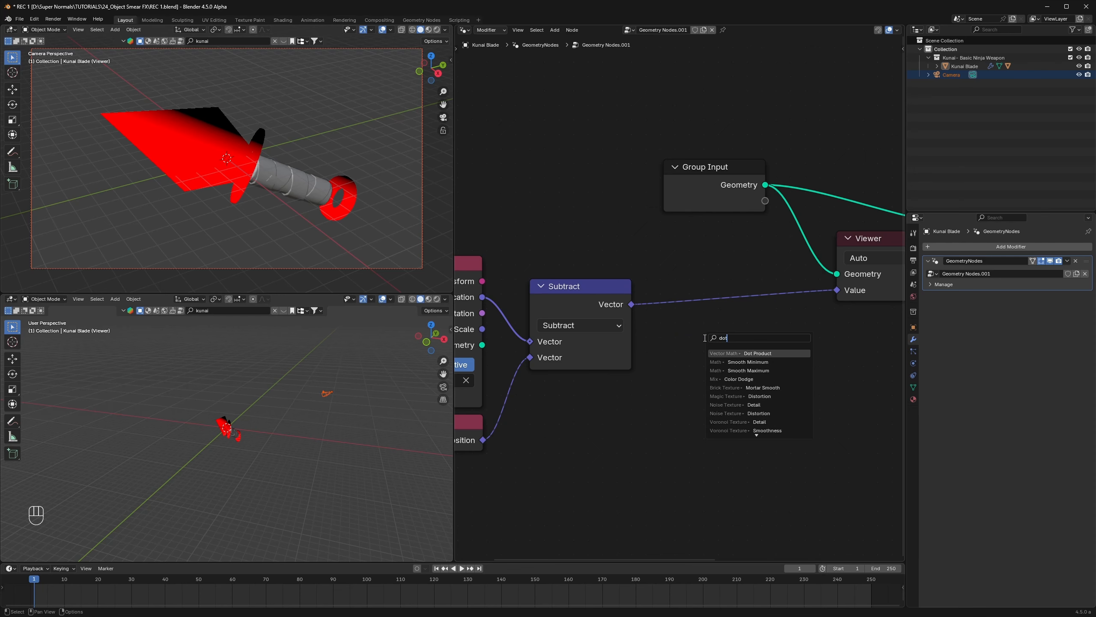
{"action": "left_click", "coordinate": [751, 352]}
{"action": "left_click", "coordinate": [734, 316]}
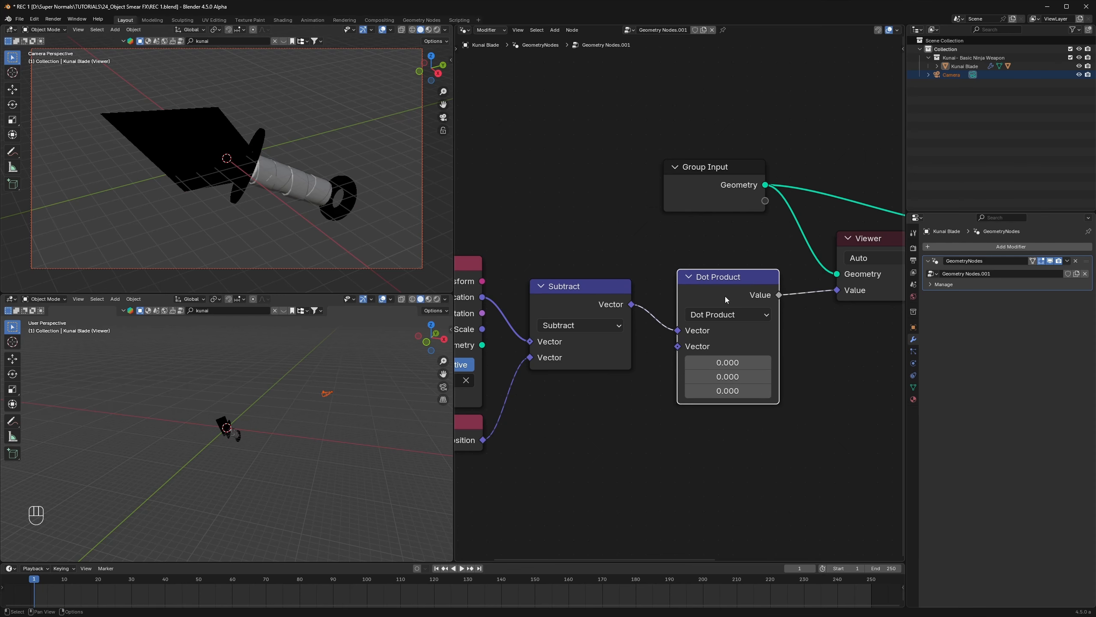
Step: Add a Normal node, connect its Normal output to the second vector of Dot Product and save the file
{"action": "middle_click_drag", "start_coordinate": [682, 359], "coordinate": [686, 300]}
{"action": "key", "text": "shift+a"}
{"action": "type", "text": "normal"}
{"action": "left_click", "coordinate": [717, 380]}
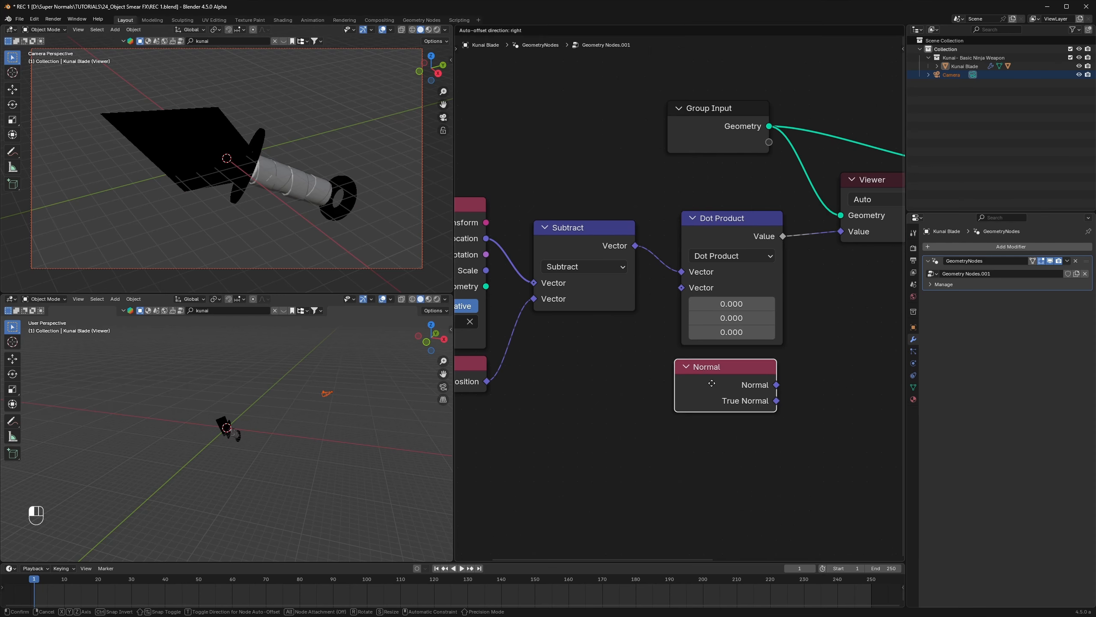
{"action": "left_click", "coordinate": [721, 376]}
{"action": "left_click_drag", "start_coordinate": [785, 379], "coordinate": [680, 288]}
{"action": "key", "text": "ctrl+s"}
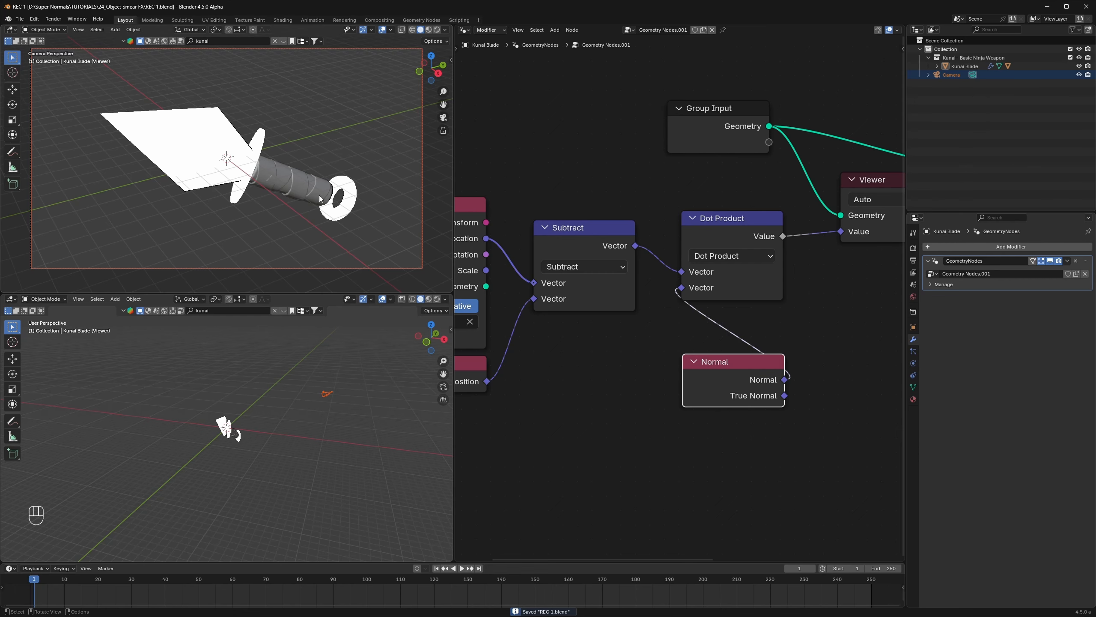
Step: Shift the Object Info, Position and Subtract nodes away from Dot Product to open a gap between them
{"action": "key", "text": "g"}
{"action": "left_click", "coordinate": [624, 289]}
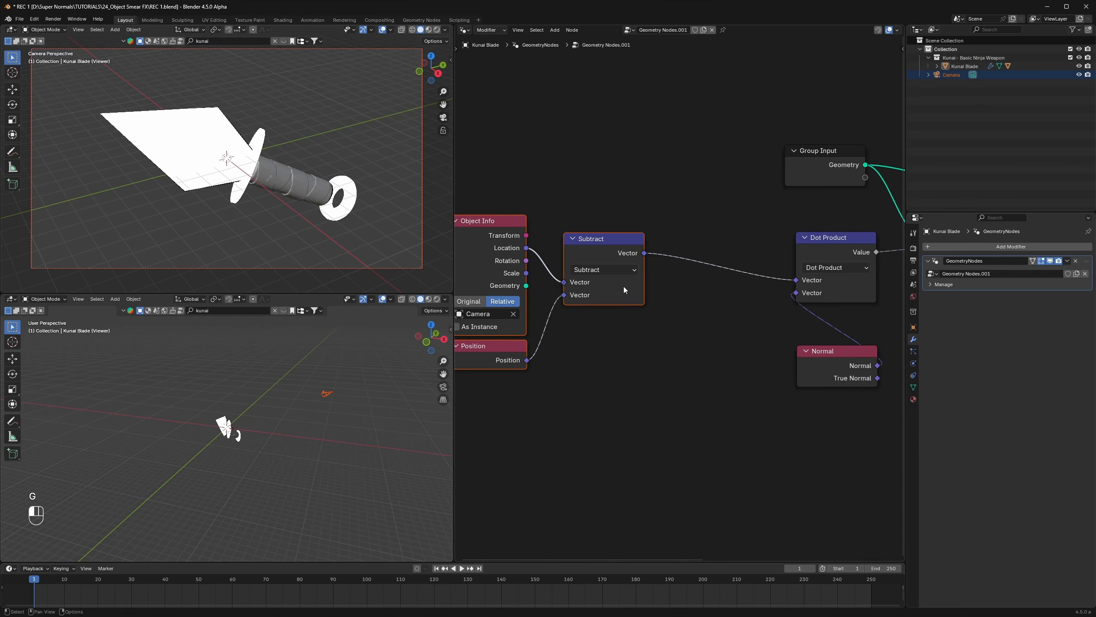
{"action": "left_click", "coordinate": [666, 297]}
Step: Duplicate the vector Subtract node onto the link between Subtract and Dot Product and set the copy's operation to Normalize
{"action": "scroll", "coordinate": [669, 298], "scroll_direction": "up", "scroll_amount": 2}
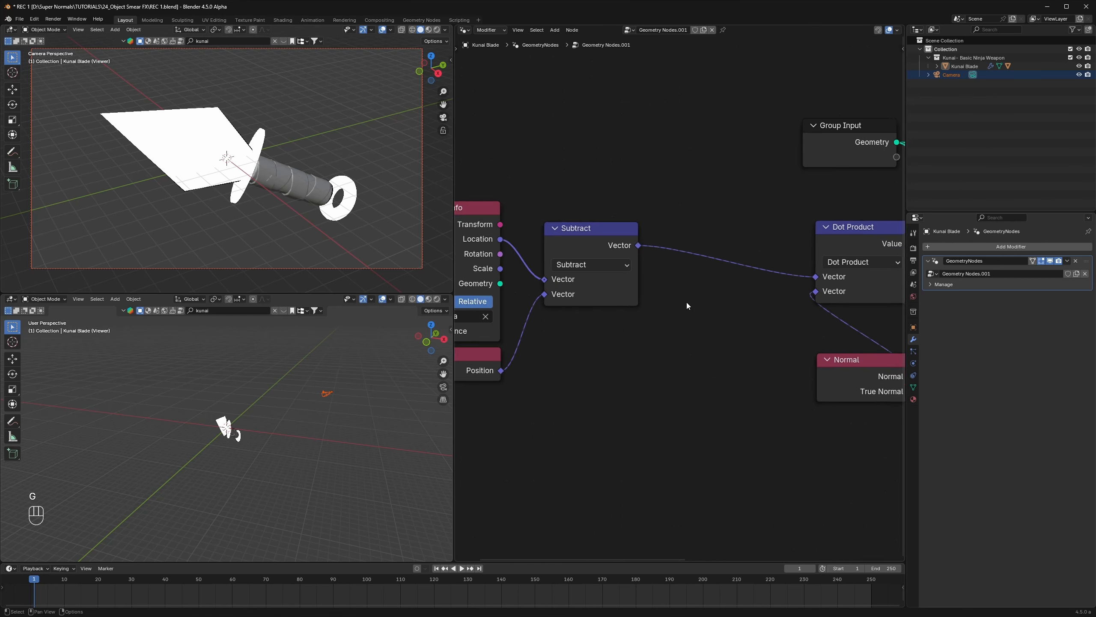
{"action": "middle_click_drag", "start_coordinate": [710, 304], "coordinate": [659, 320]}
{"action": "scroll", "coordinate": [665, 311], "scroll_direction": "down", "scroll_amount": 1}
{"action": "left_click", "coordinate": [533, 251]}
{"action": "key", "text": "shift+d"}
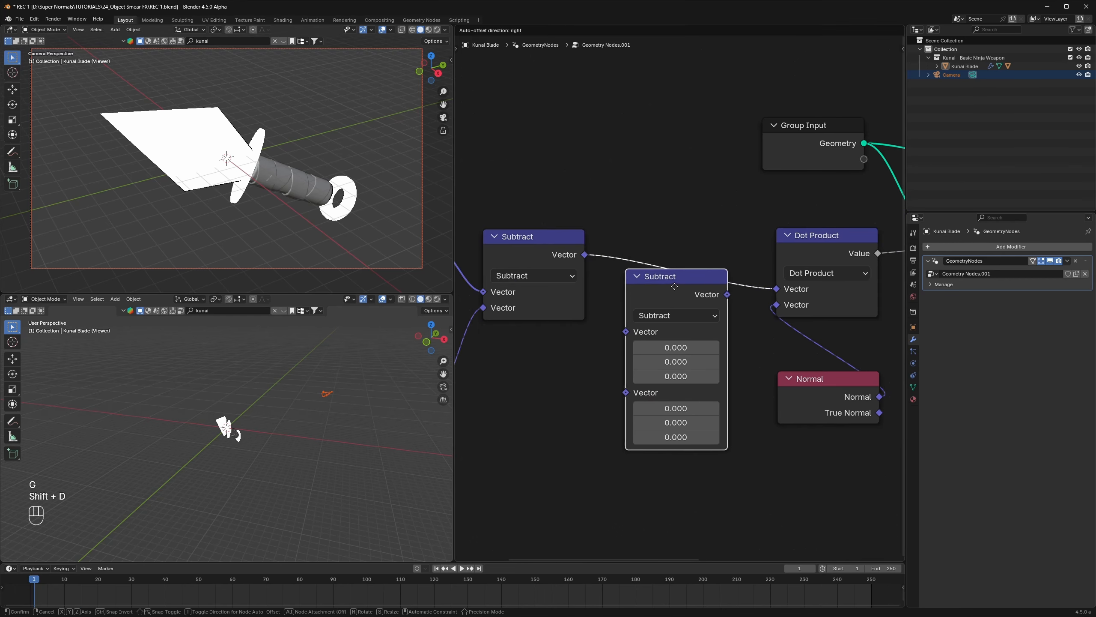
{"action": "left_click", "coordinate": [670, 237]}
{"action": "left_click", "coordinate": [666, 263]}
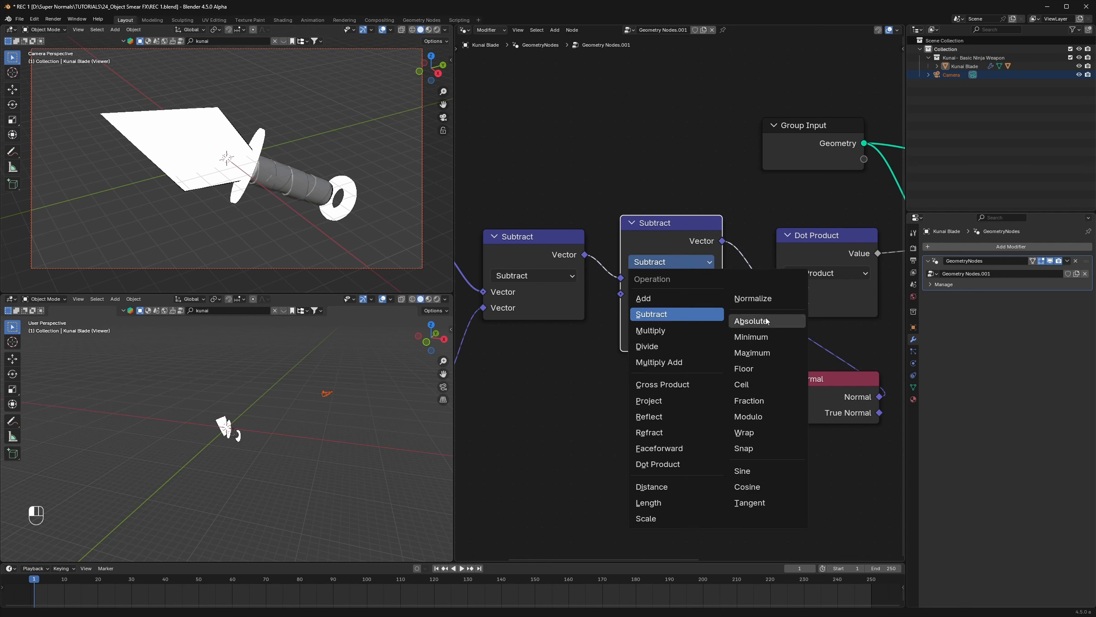
{"action": "left_click", "coordinate": [755, 299]}
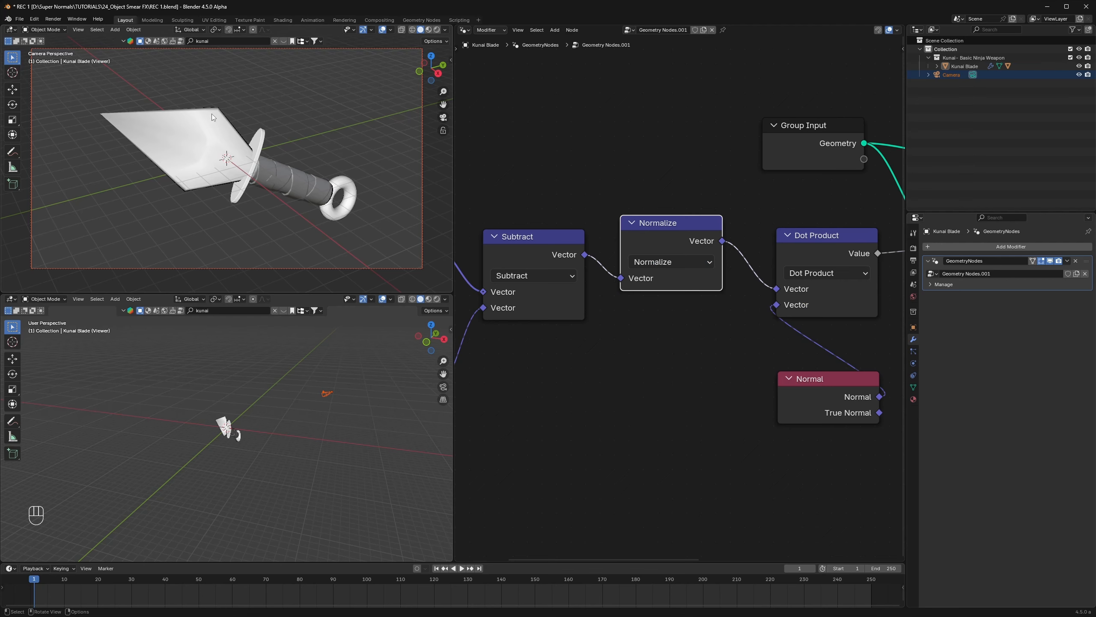
Step: Tidy the node chain by moving Dot Product and Normal closer to Normalize, and save the file
{"action": "scroll", "coordinate": [687, 304], "scroll_direction": "down", "scroll_amount": 3}
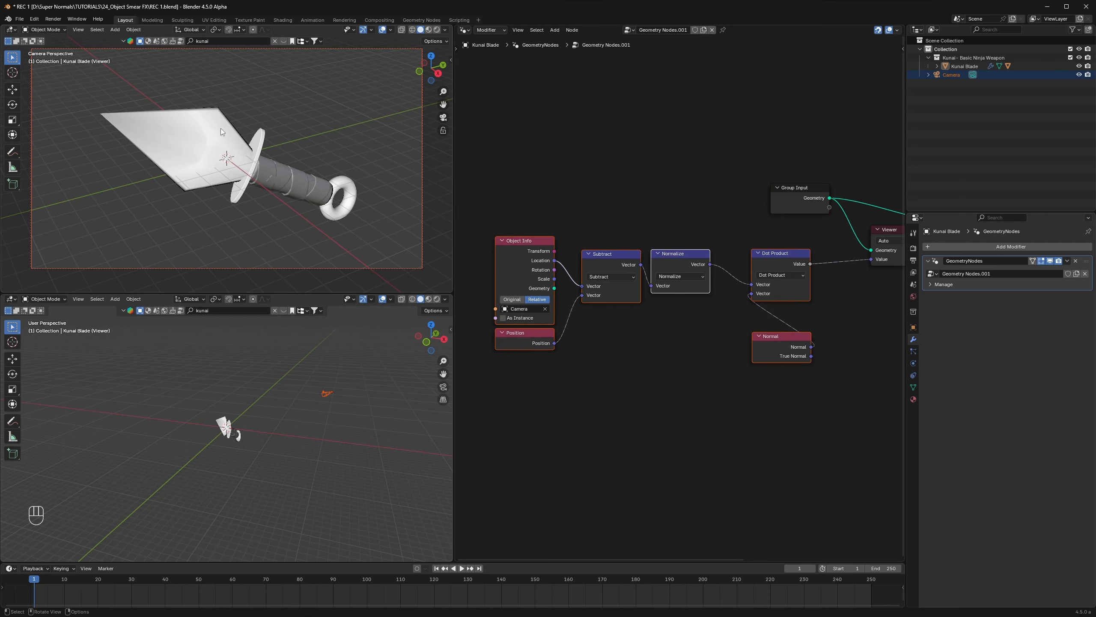
{"action": "left_click_drag", "start_coordinate": [805, 389], "coordinate": [483, 237]}
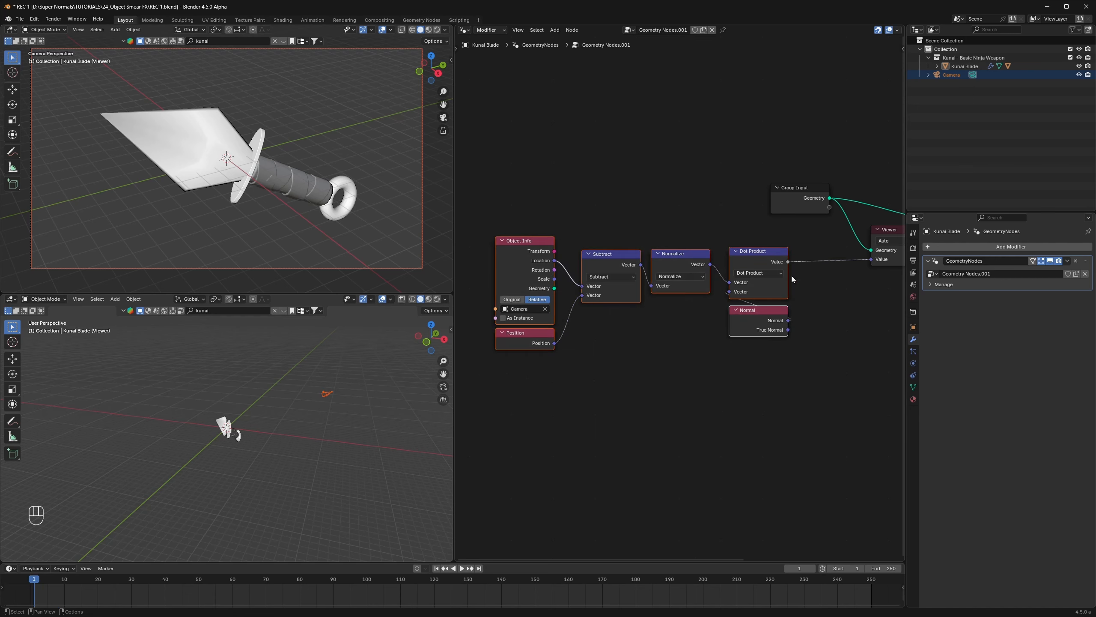
{"action": "key", "text": "g"}
{"action": "key", "text": "ctrl+s"}
Step: Connect Dot Product's Value to the Selection of Distribute Points on Faces, delete the Viewer node and save the file
{"action": "middle_click_drag", "start_coordinate": [787, 279], "coordinate": [733, 287]}
{"action": "scroll", "coordinate": [712, 287], "scroll_direction": "up", "scroll_amount": 3}
{"action": "middle_click_drag", "start_coordinate": [797, 299], "coordinate": [597, 314]}
{"action": "mouse_move", "coordinate": [659, 281]}
{"action": "left_mouse_down"}
{"action": "mouse_move", "coordinate": [707, 326]}
{"action": "mouse_move", "coordinate": [717, 238]}
{"action": "mouse_move", "coordinate": [737, 242]}
{"action": "mouse_move", "coordinate": [666, 287]}
{"action": "left_mouse_up"}
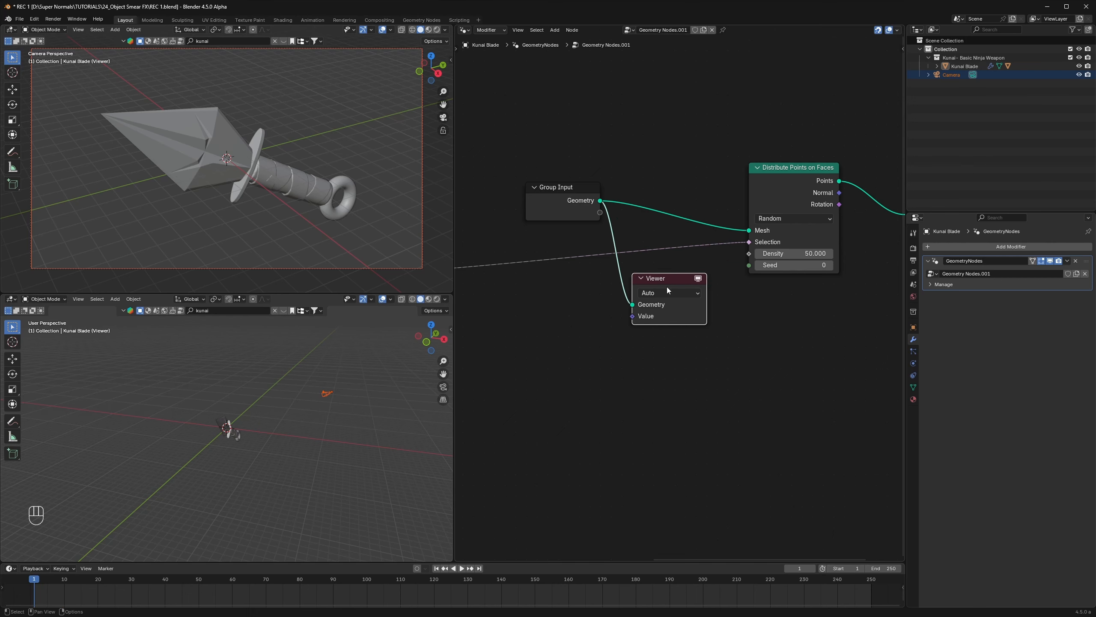
{"action": "key", "text": "x"}
{"action": "key", "text": "ctrl+s"}
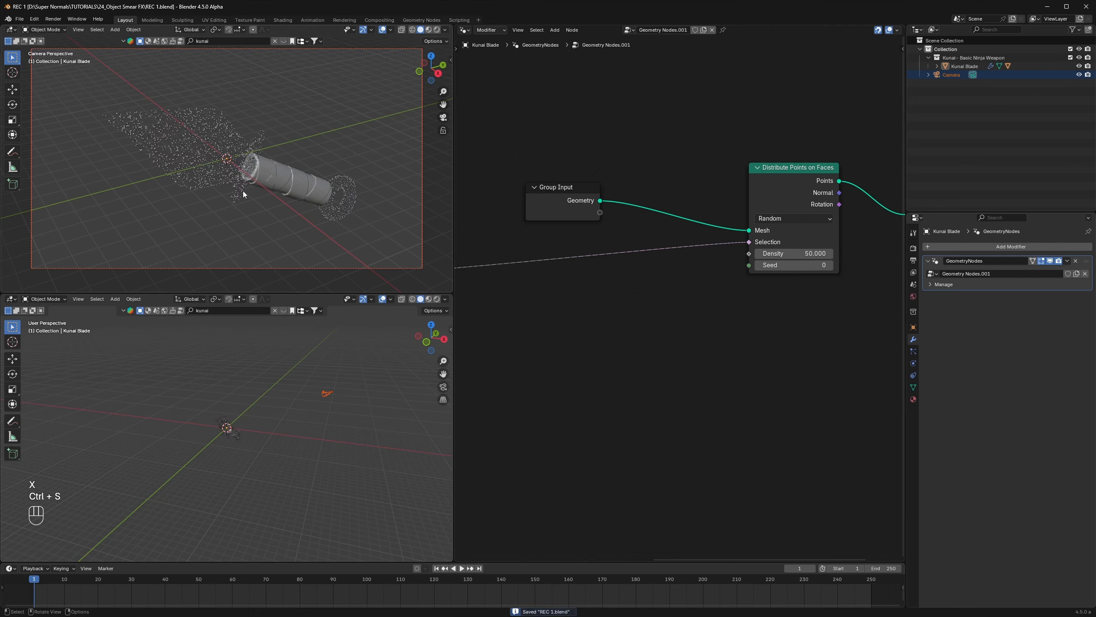
Step: Preview the Dot Product value on the kunai with a temporary Viewer node, and delete that Viewer
{"action": "middle_click_drag", "start_coordinate": [550, 202], "coordinate": [711, 210]}
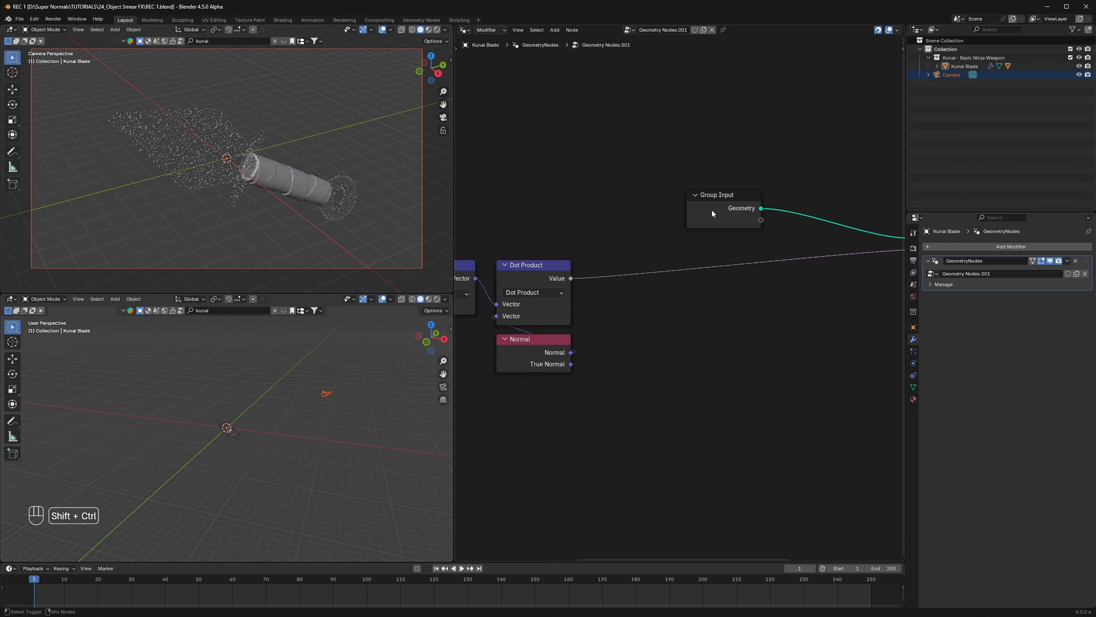
{"action": "left_click", "coordinate": [558, 275], "text": "ctrl+shift"}
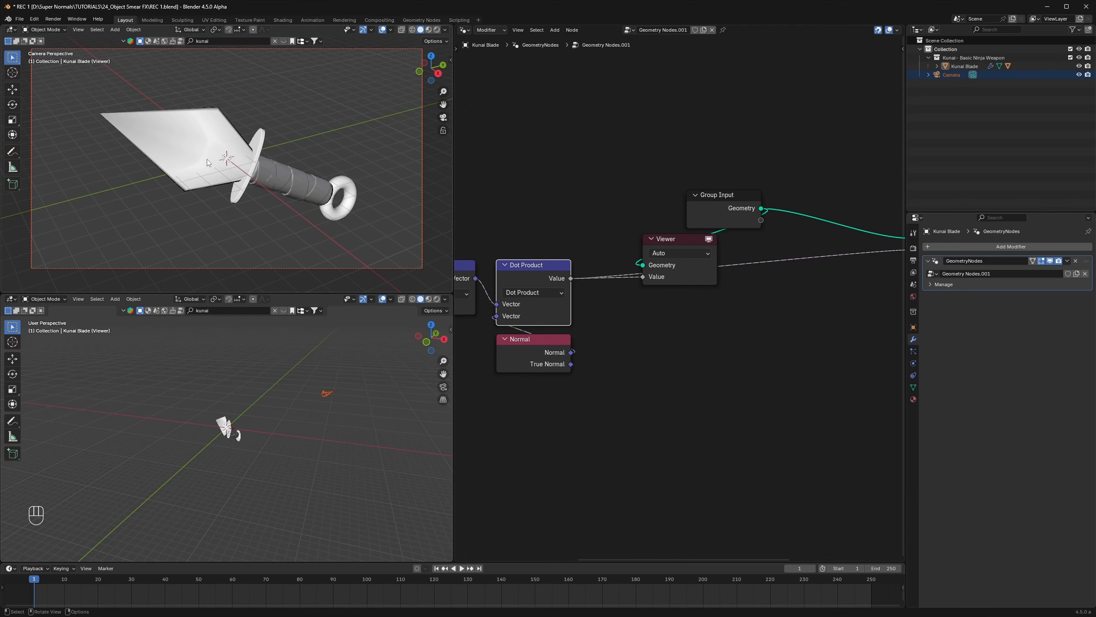
{"action": "key", "text": "x"}
Step: Insert a Map Range node on the link between Dot Product and the Selection of Distribute Points on Faces
{"action": "key", "text": "shift+a"}
{"action": "type", "text": "map range"}
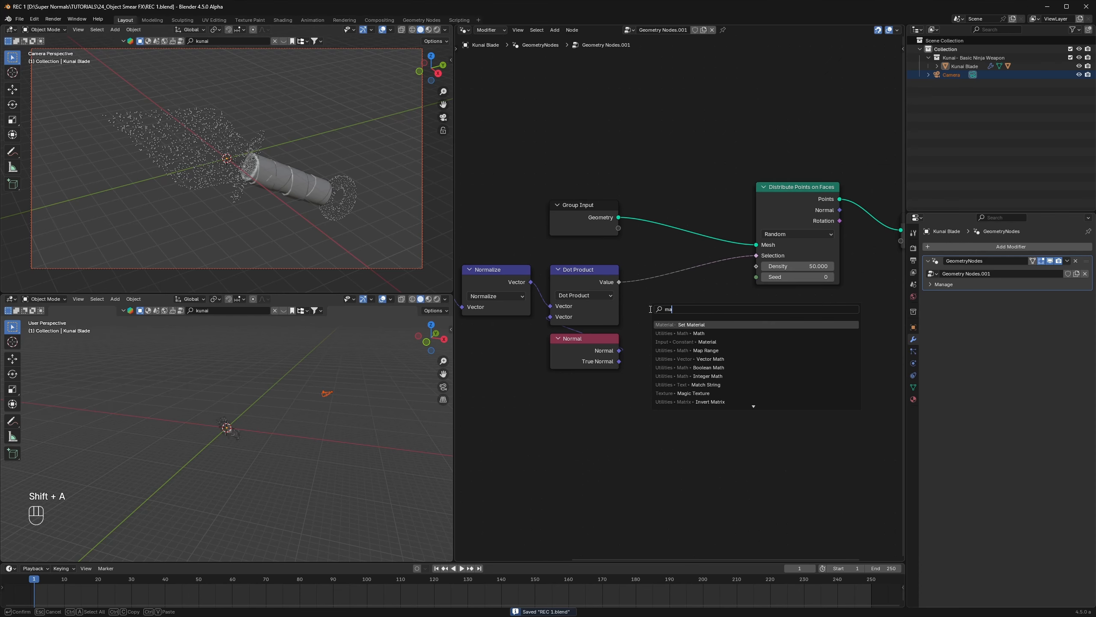
{"action": "key", "text": "Return"}
{"action": "left_click", "coordinate": [630, 241]}
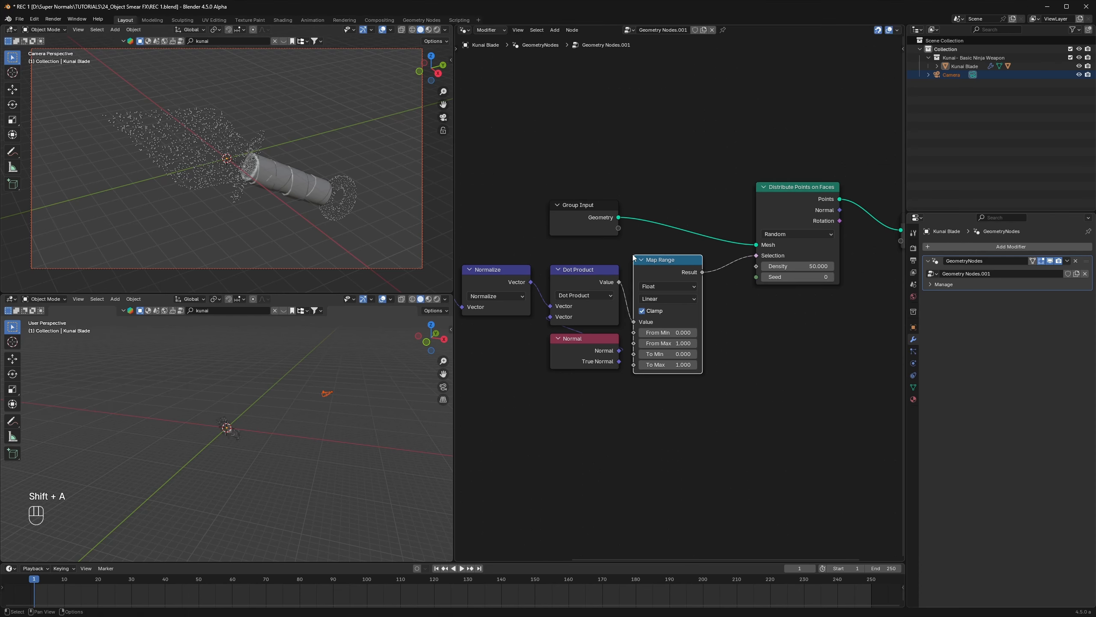
Step: Invert the Map Range output by setting To Min to 1 and To Max to 0
{"action": "scroll", "coordinate": [656, 332], "scroll_direction": "up", "scroll_amount": 3}
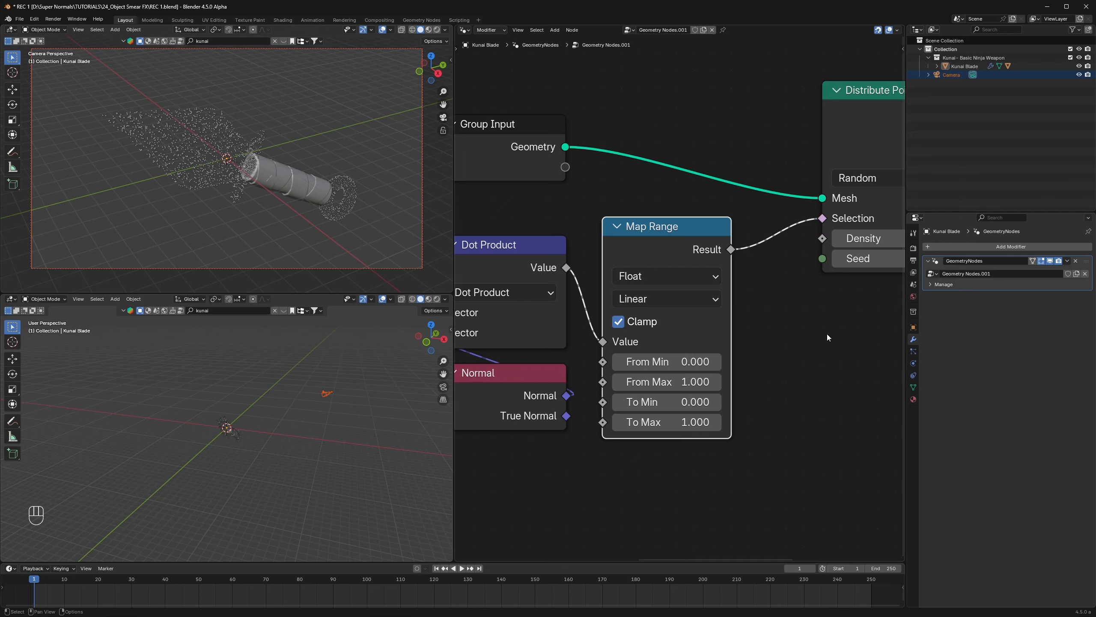
{"action": "middle_click_drag", "start_coordinate": [686, 402], "coordinate": [691, 341]}
{"action": "scroll", "coordinate": [692, 341], "scroll_direction": "up", "scroll_amount": 1}
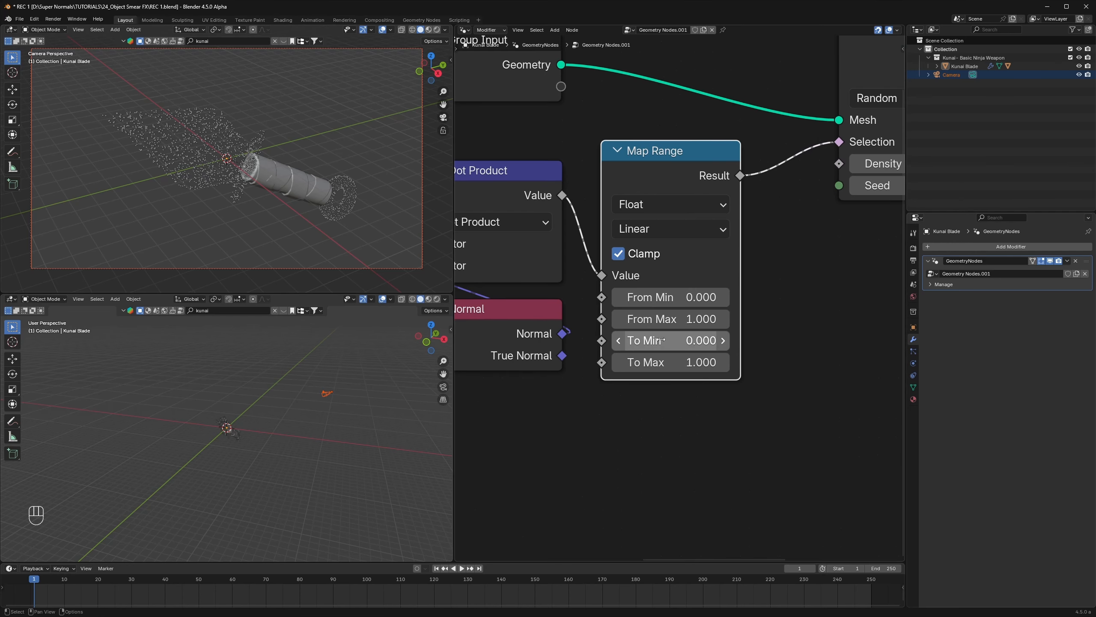
{"action": "left_click", "coordinate": [678, 341]}
{"action": "type", "text": "1"}
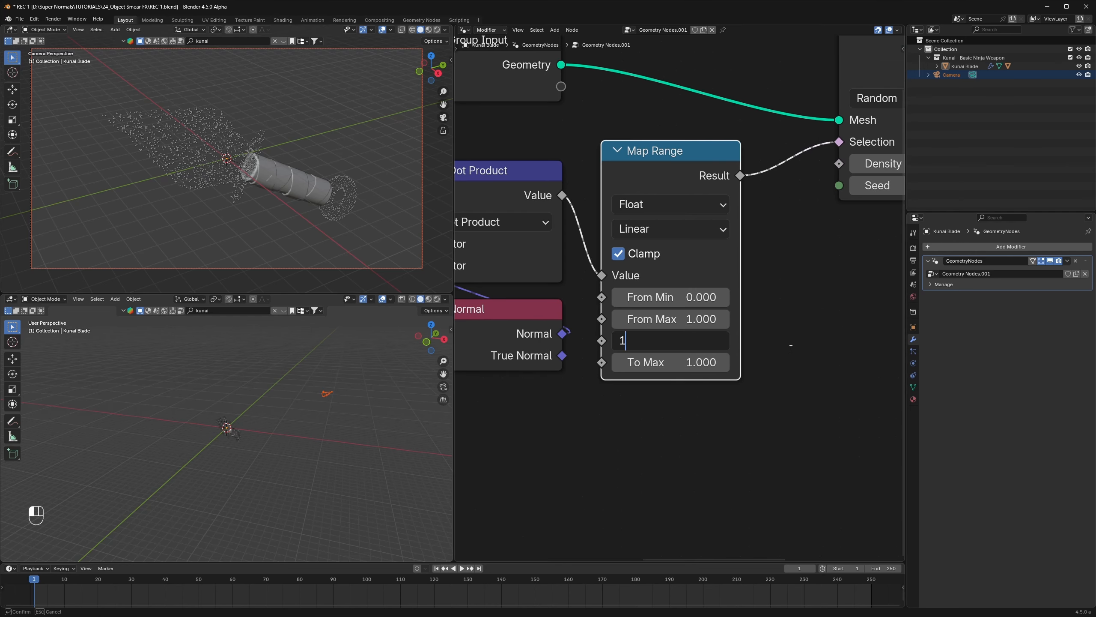
{"action": "key", "text": "Tab"}
{"action": "type", "text": "0"}
{"action": "key", "text": "Return"}
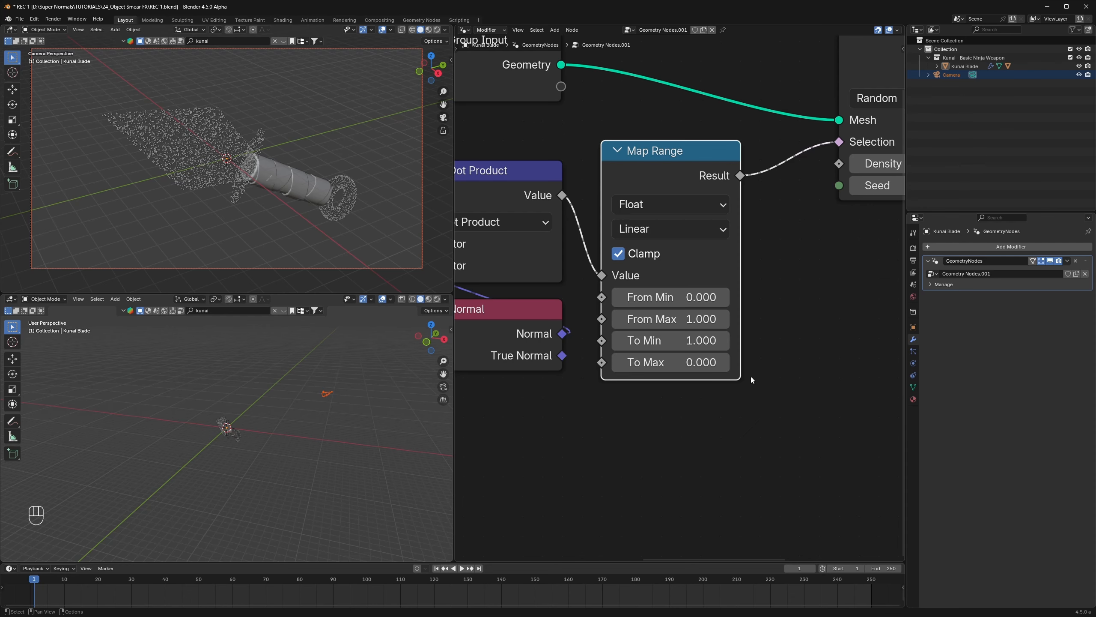
Step: Preview the Map Range result on the kunai geometry in a Viewer and lower its From Max to 0.360
{"action": "scroll", "coordinate": [718, 275], "scroll_direction": "down", "scroll_amount": 2}
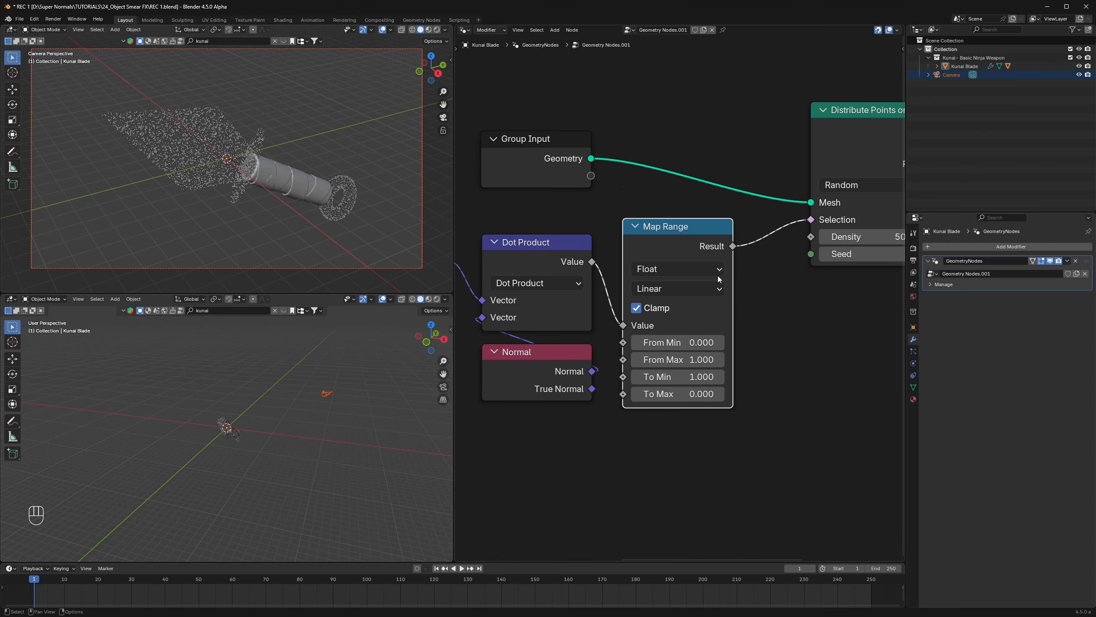
{"action": "left_click", "coordinate": [525, 144], "text": "ctrl+shift"}
{"action": "left_click", "coordinate": [671, 251], "text": "ctrl+shift"}
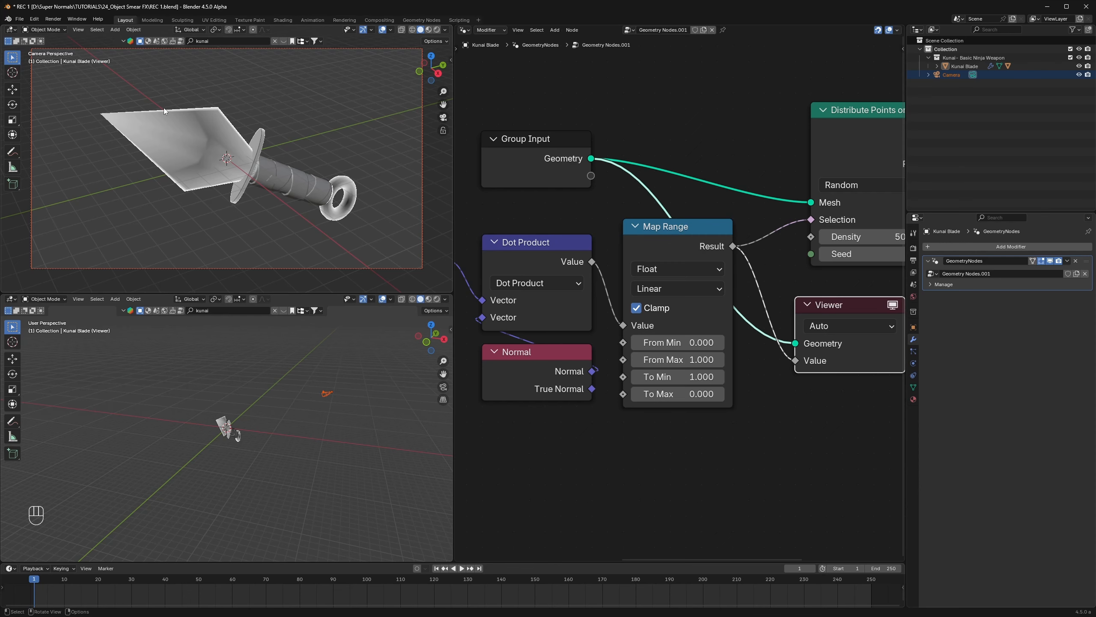
{"action": "scroll", "coordinate": [684, 343], "scroll_direction": "up", "scroll_amount": 1}
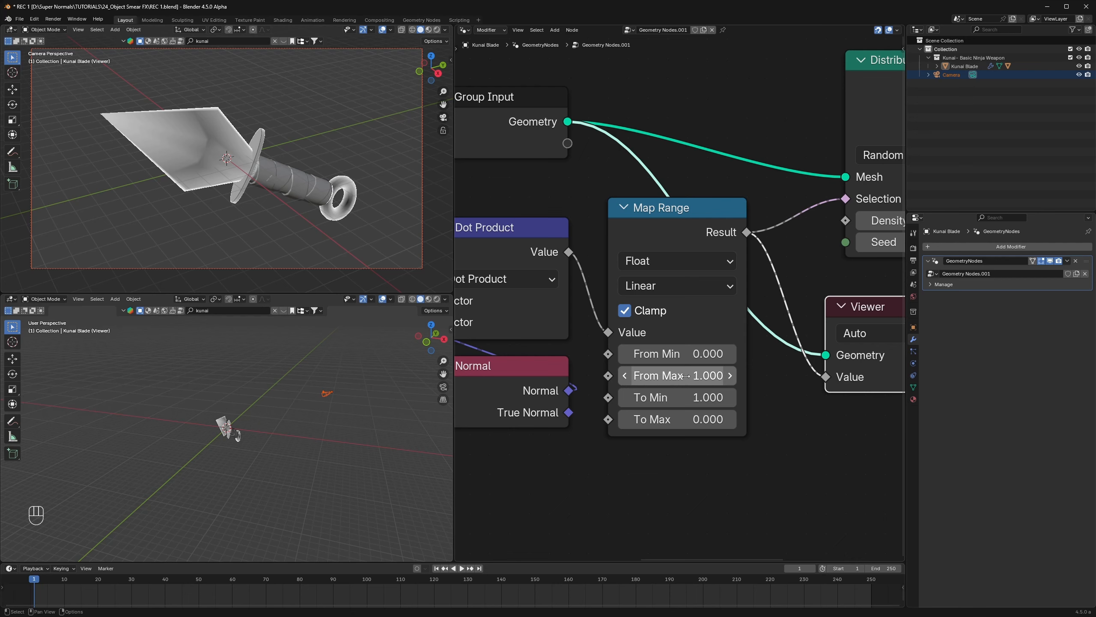
{"action": "left_click_drag", "start_coordinate": [685, 376], "coordinate": [601, 376], "text": "shift"}
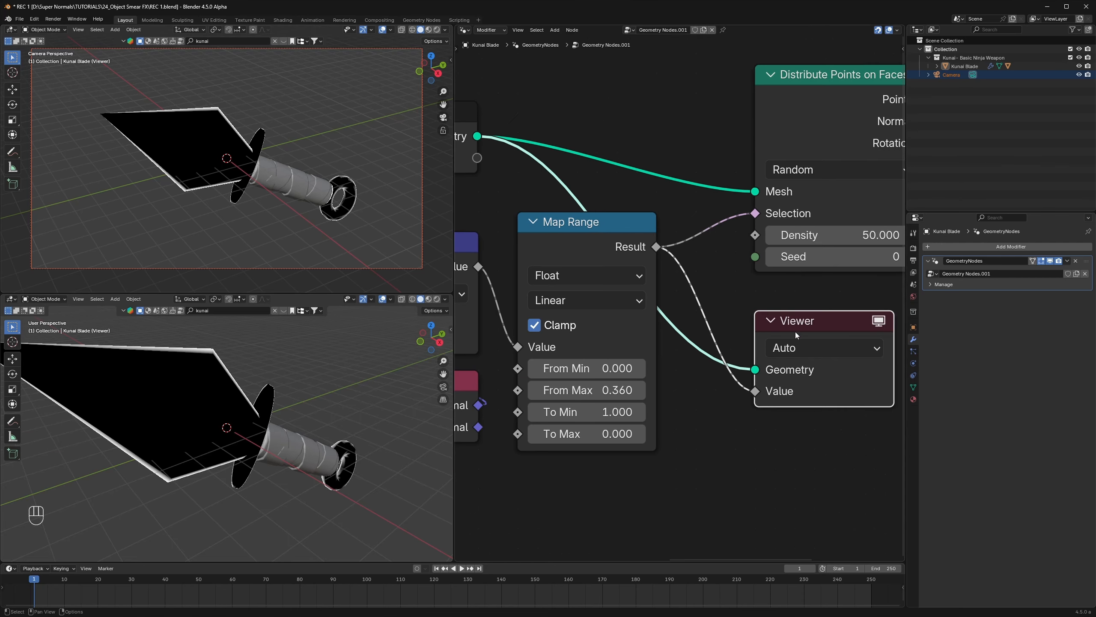
Step: Switch the Viewer preview off and on again to compare the distributed points with the edge mask from several angles
{"action": "middle_click_drag", "start_coordinate": [795, 331], "coordinate": [719, 341]}
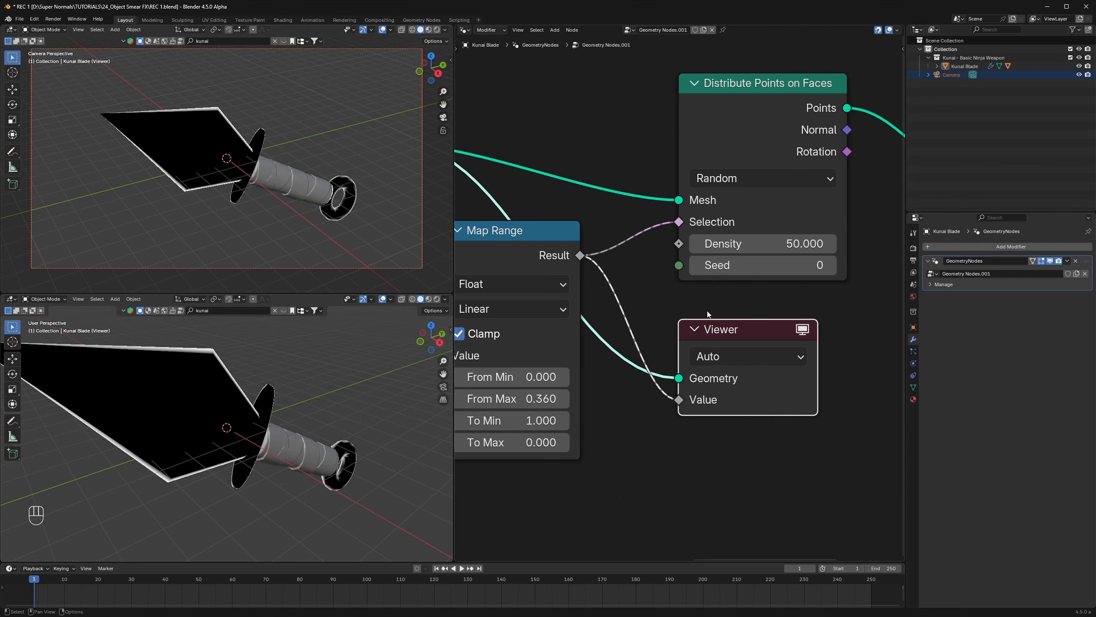
{"action": "scroll", "coordinate": [661, 294], "scroll_direction": "down", "scroll_amount": 3}
{"action": "middle_click_drag", "start_coordinate": [662, 293], "coordinate": [671, 306]}
{"action": "scroll", "coordinate": [670, 306], "scroll_direction": "up", "scroll_amount": 2}
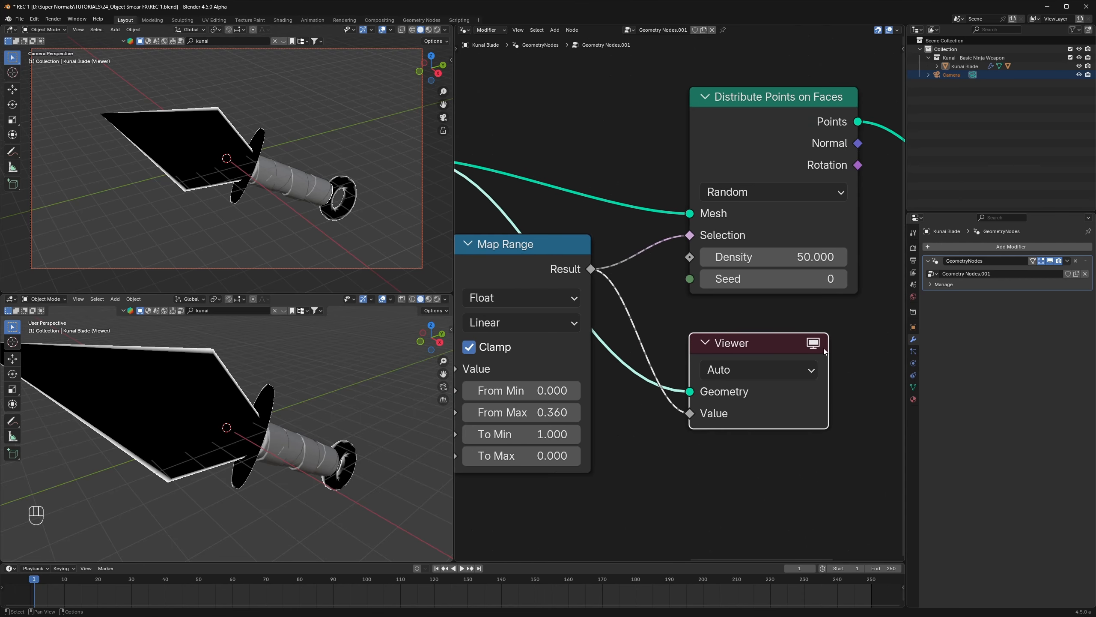
{"action": "left_click", "coordinate": [814, 344]}
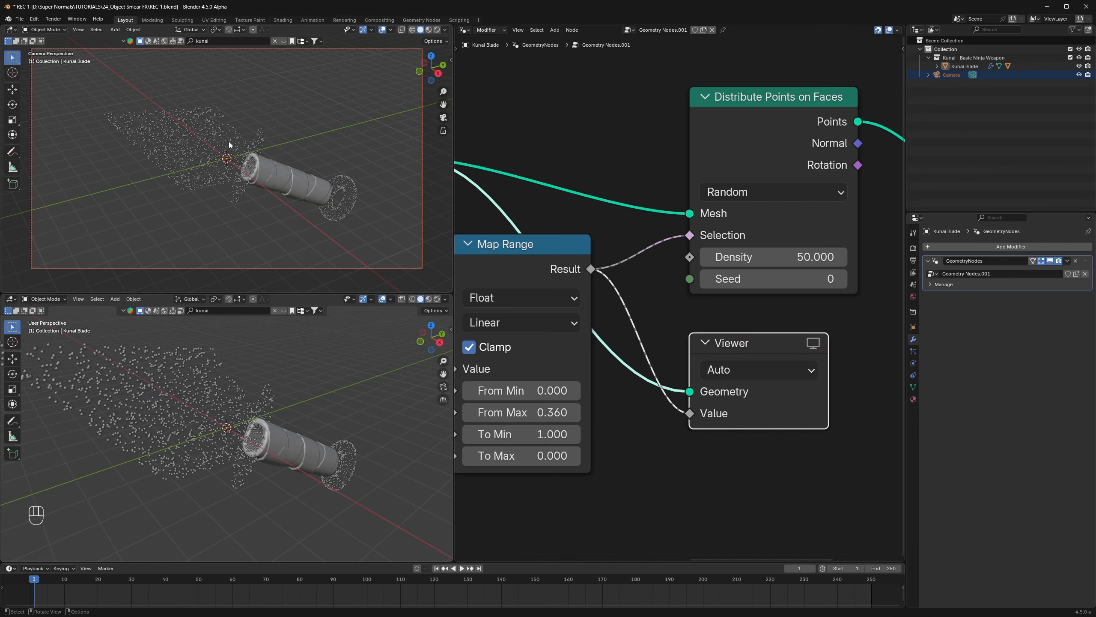
{"action": "middle_click_drag", "start_coordinate": [259, 396], "coordinate": [259, 421]}
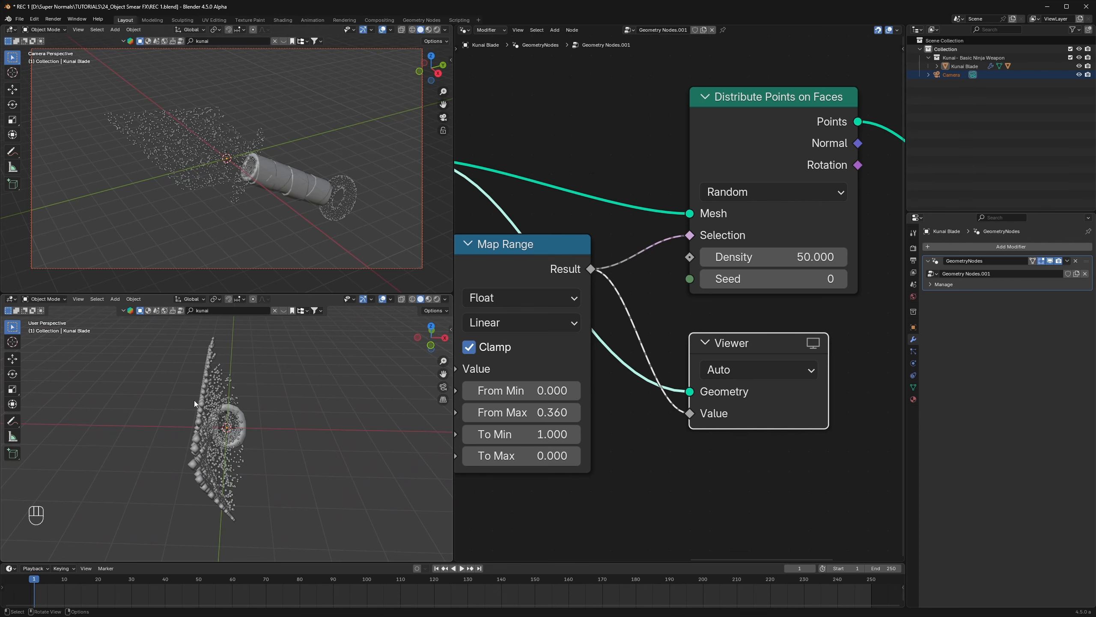
{"action": "left_click", "coordinate": [814, 343]}
{"action": "middle_click_drag", "start_coordinate": [295, 416], "coordinate": [194, 412]}
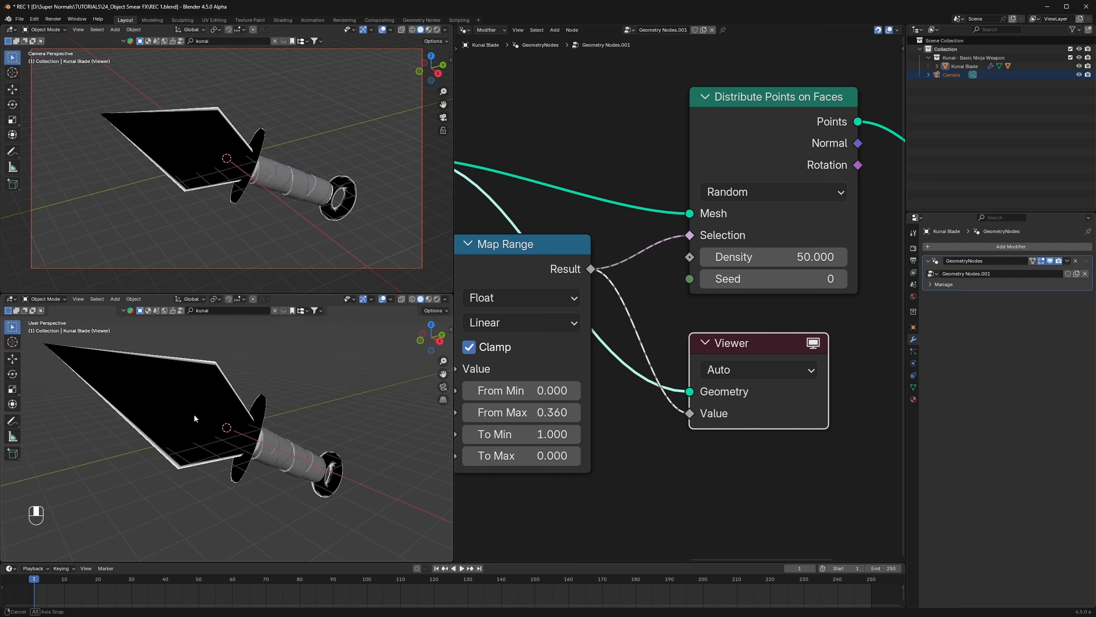
Step: Move the whole chain from Object Info to Map Range away from the Viewer to make room for another node
{"action": "scroll", "coordinate": [636, 399], "scroll_direction": "down", "scroll_amount": 6}
{"action": "left_click_drag", "start_coordinate": [746, 405], "coordinate": [471, 298]}
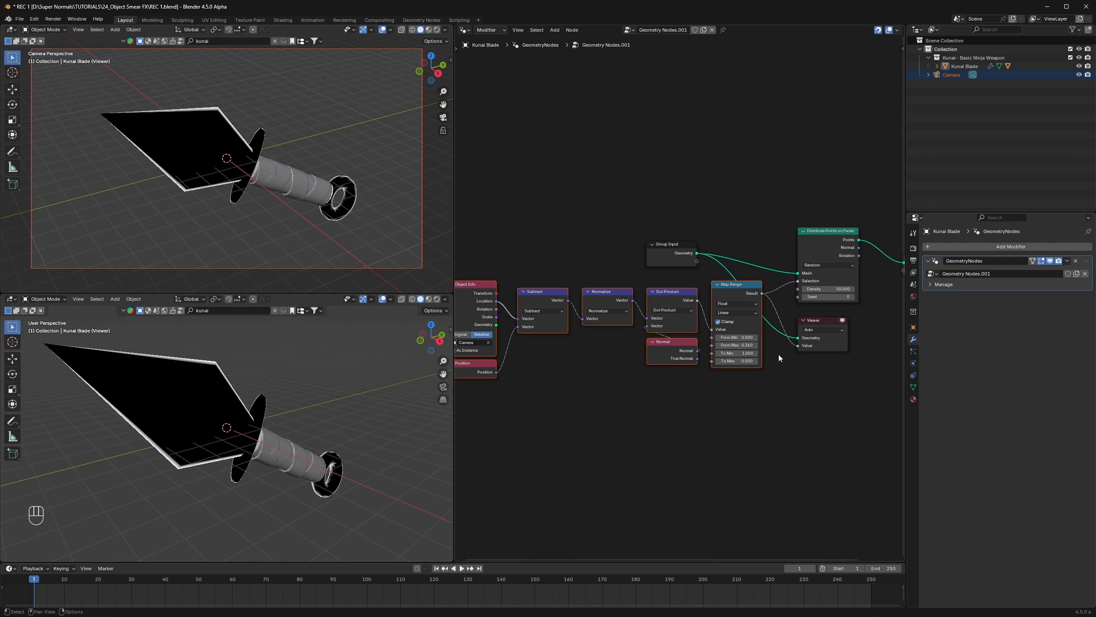
{"action": "key", "text": "g"}
{"action": "left_click", "coordinate": [676, 365]}
Step: Add a Color Ramp after Map Range, with its Color output feeding the Selection of Distribute Points on Faces and the Viewer's Value
{"action": "scroll", "coordinate": [683, 365], "scroll_direction": "up", "scroll_amount": 2}
{"action": "key", "text": "shift+a"}
{"action": "type", "text": "c"}
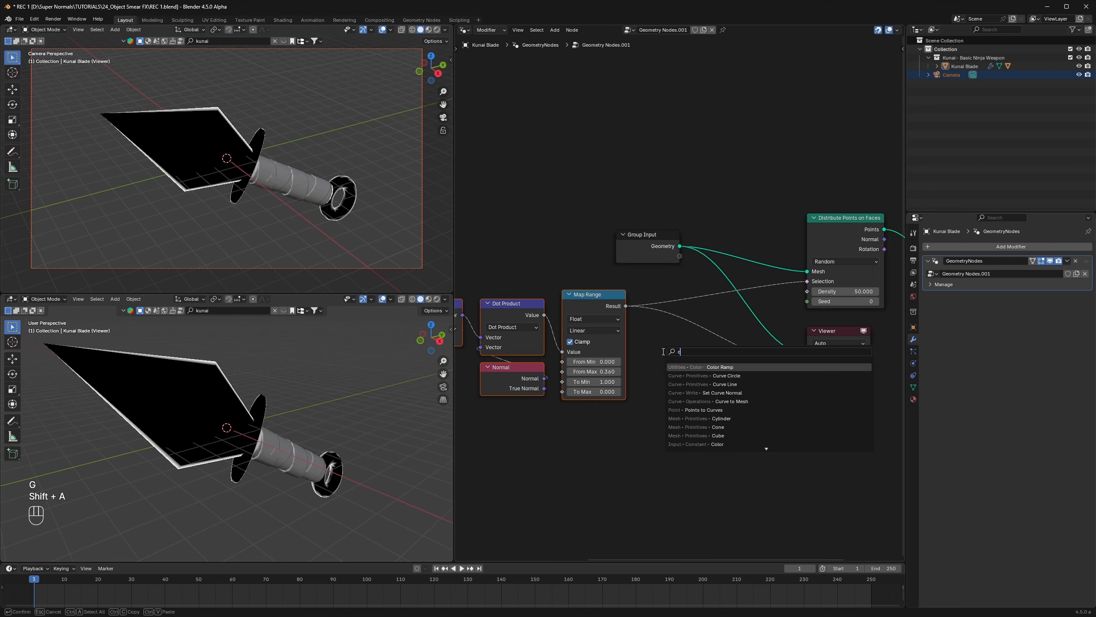
{"action": "type", "text": "olor"}
{"action": "key", "text": "Return"}
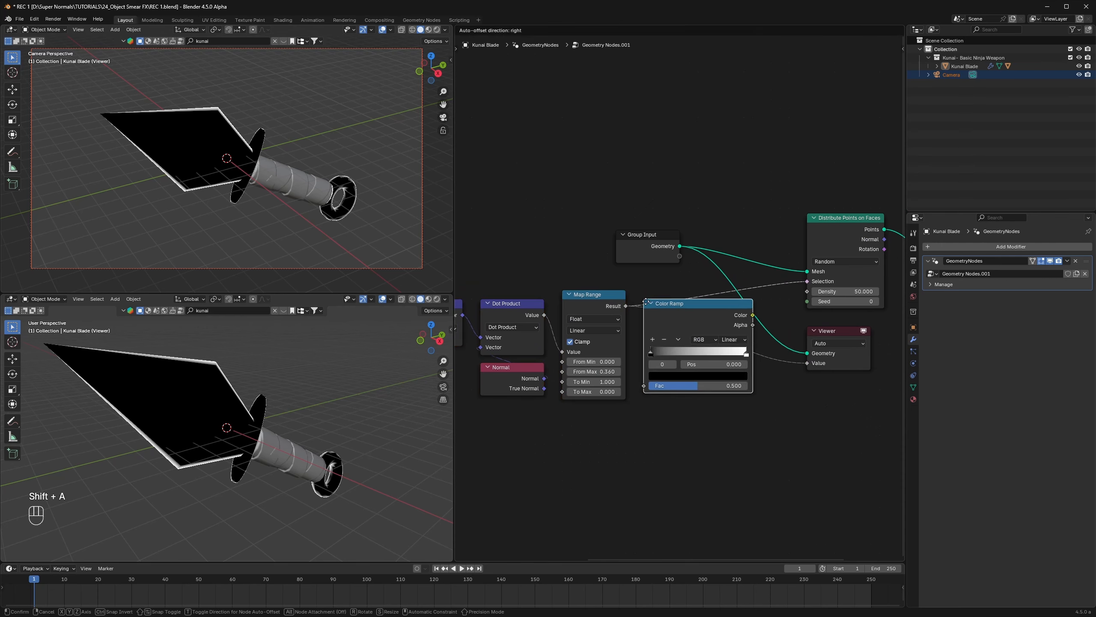
{"action": "left_click", "coordinate": [658, 297]}
{"action": "scroll", "coordinate": [889, 277], "scroll_direction": "up", "scroll_amount": 2}
{"action": "left_click_drag", "start_coordinate": [704, 316], "coordinate": [777, 399]}
Step: Add a third color stop at the middle of the Color Ramp, at position 0.500
{"action": "middle_click_drag", "start_coordinate": [363, 382], "coordinate": [347, 385]}
{"action": "scroll", "coordinate": [648, 354], "scroll_direction": "up", "scroll_amount": 4}
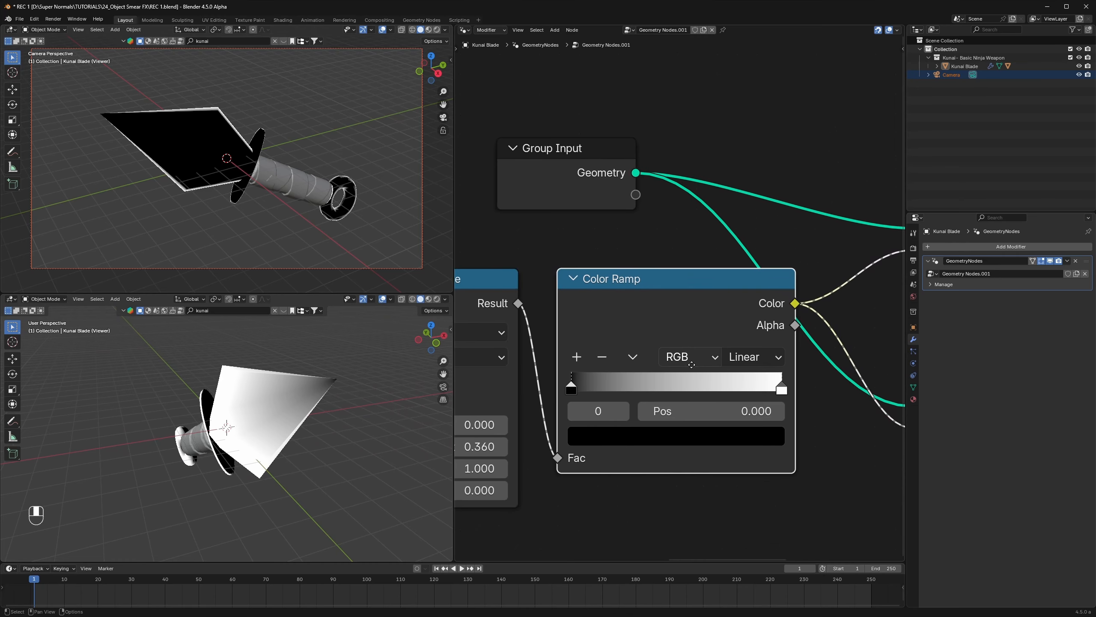
{"action": "left_click", "coordinate": [569, 347]}
{"action": "key", "text": "ctrl+z"}
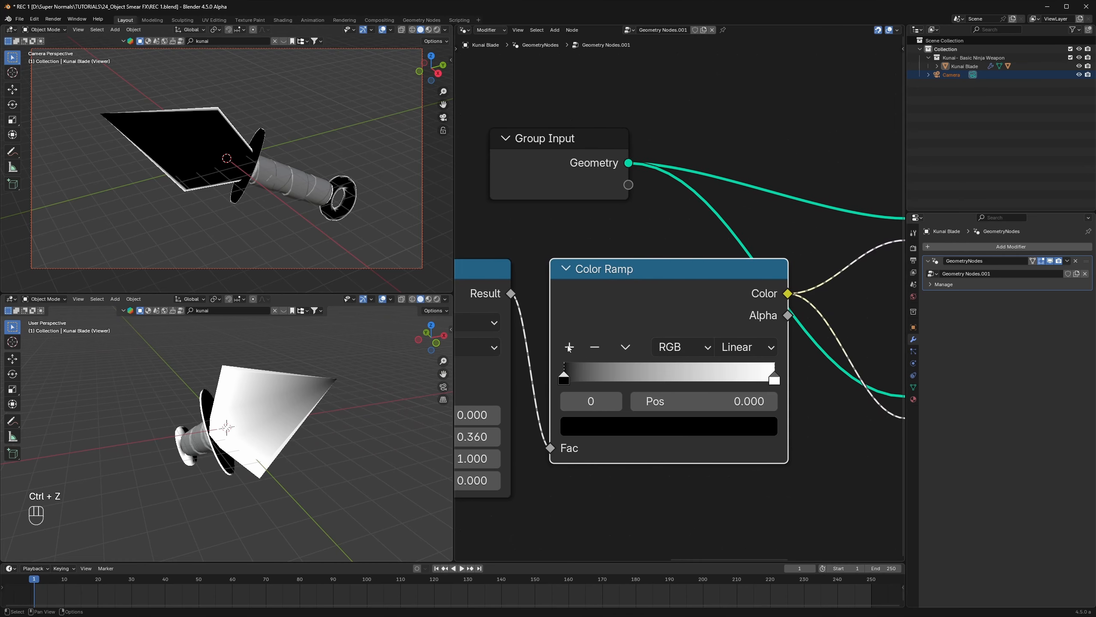
{"action": "left_click", "coordinate": [569, 347]}
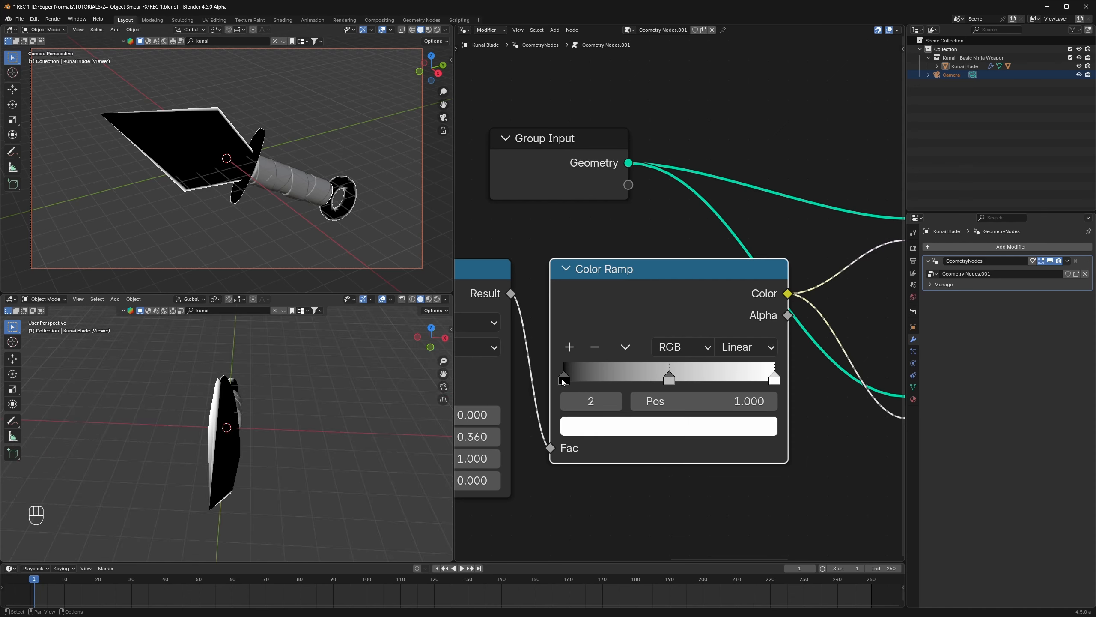
Step: Select the kunai blade in the viewport and set the Color Ramp's last stop, at position 1.000, to black
{"action": "left_click", "coordinate": [563, 380]}
{"action": "left_click", "coordinate": [233, 437]}
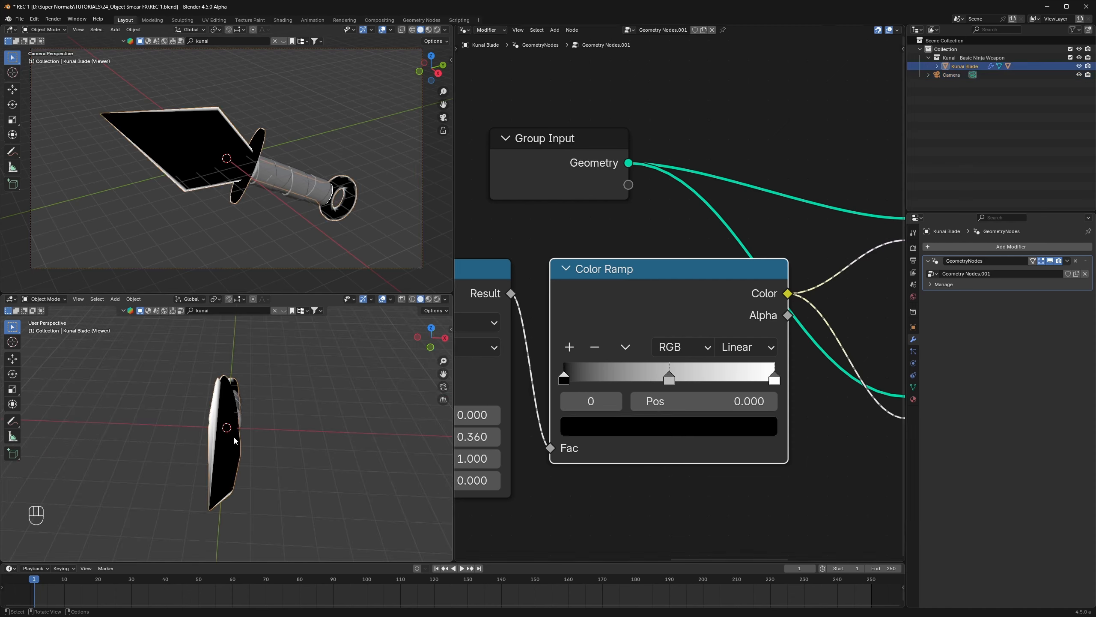
{"action": "left_click", "coordinate": [670, 380]}
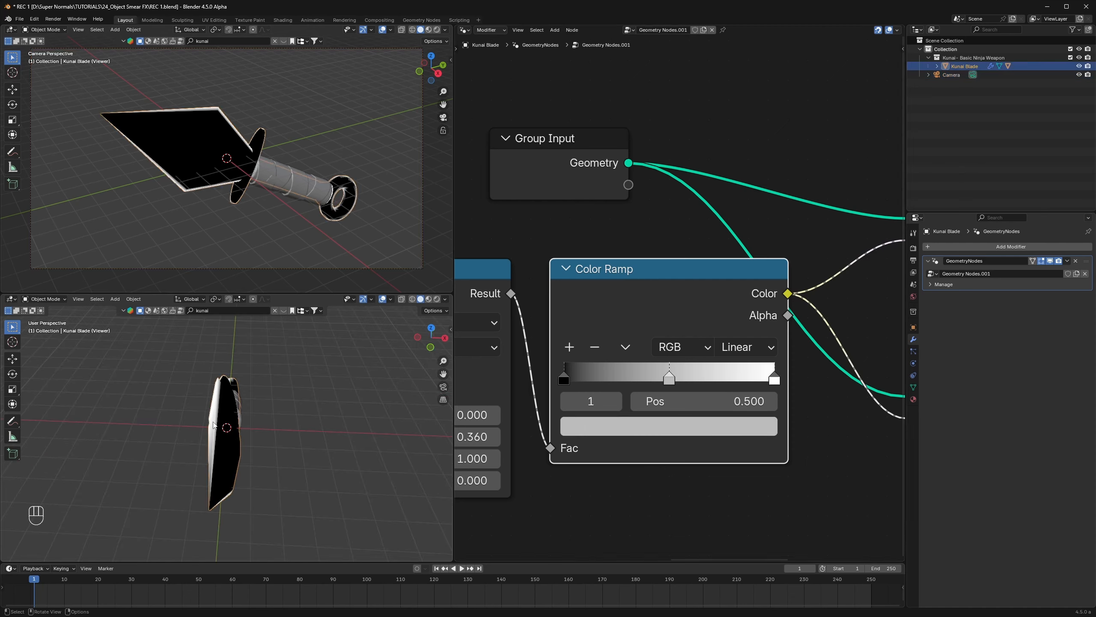
{"action": "middle_click_drag", "start_coordinate": [218, 407], "coordinate": [254, 417]}
{"action": "left_click", "coordinate": [774, 379]}
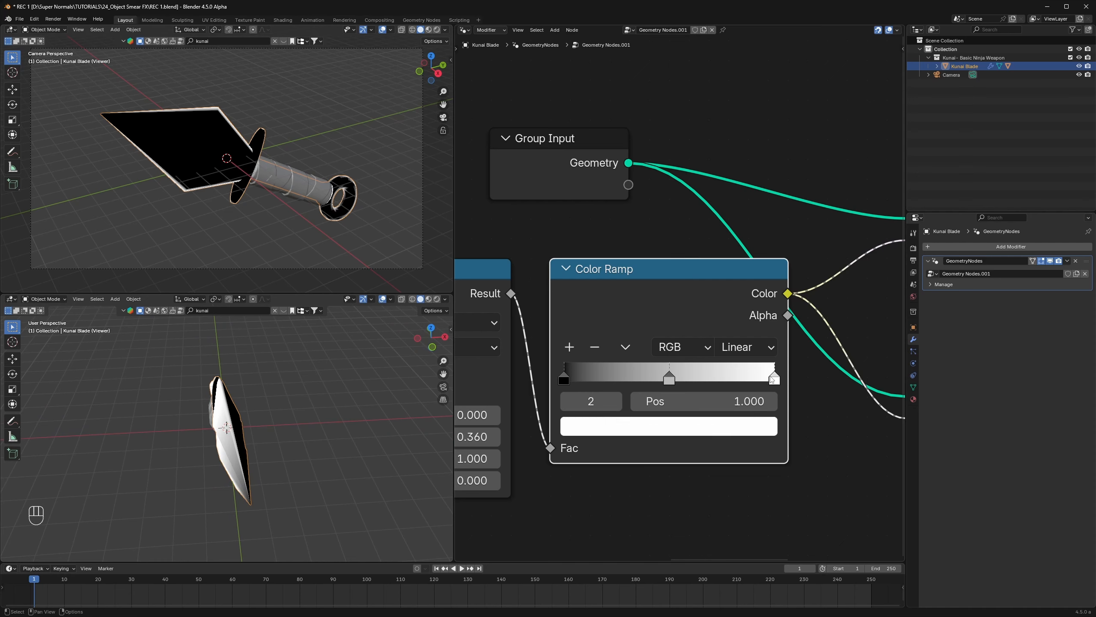
{"action": "left_click", "coordinate": [726, 431]}
{"action": "scroll", "coordinate": [725, 431], "scroll_direction": "down", "scroll_amount": 20}
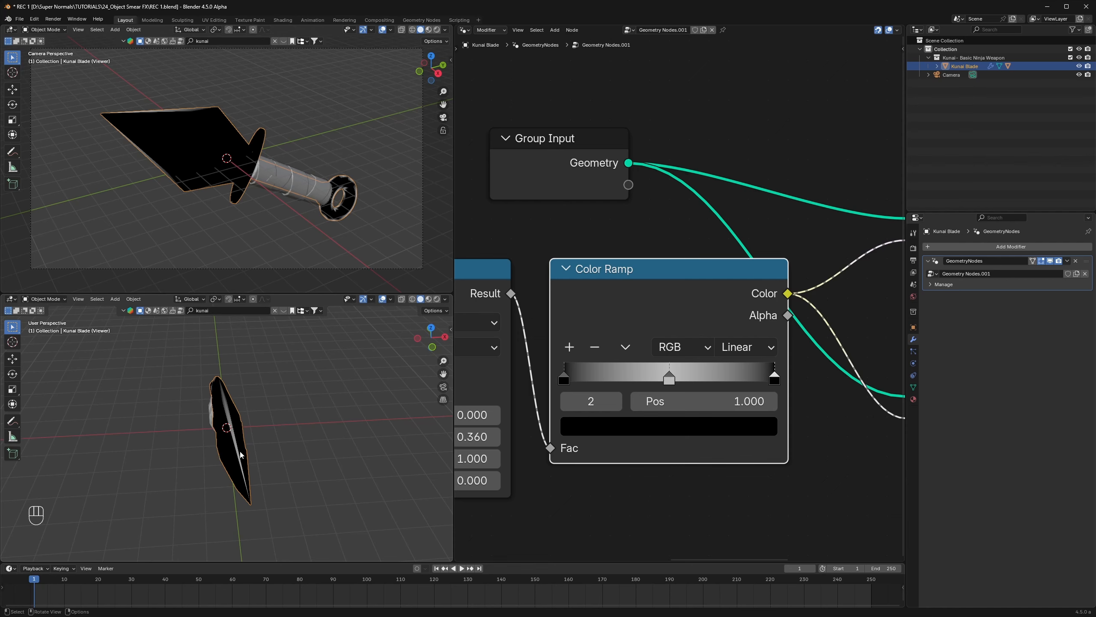
Step: Set the Color Ramp's middle stop, at position 0.500, to pure white
{"action": "left_click", "coordinate": [671, 378]}
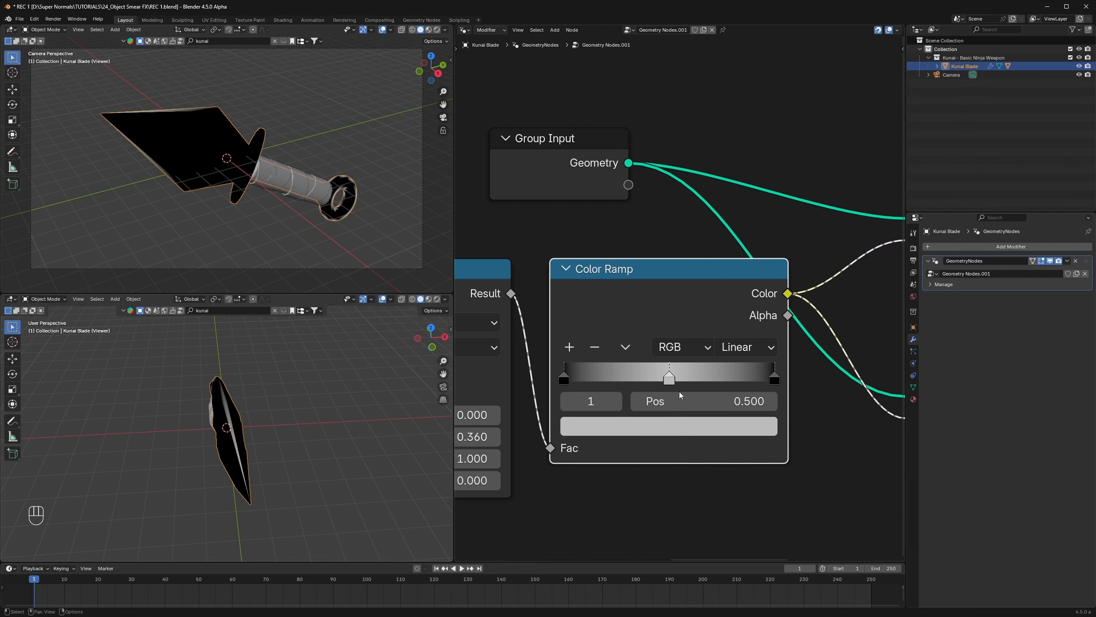
{"action": "left_click", "coordinate": [688, 425]}
{"action": "scroll", "coordinate": [689, 425], "scroll_direction": "up", "scroll_amount": 10}
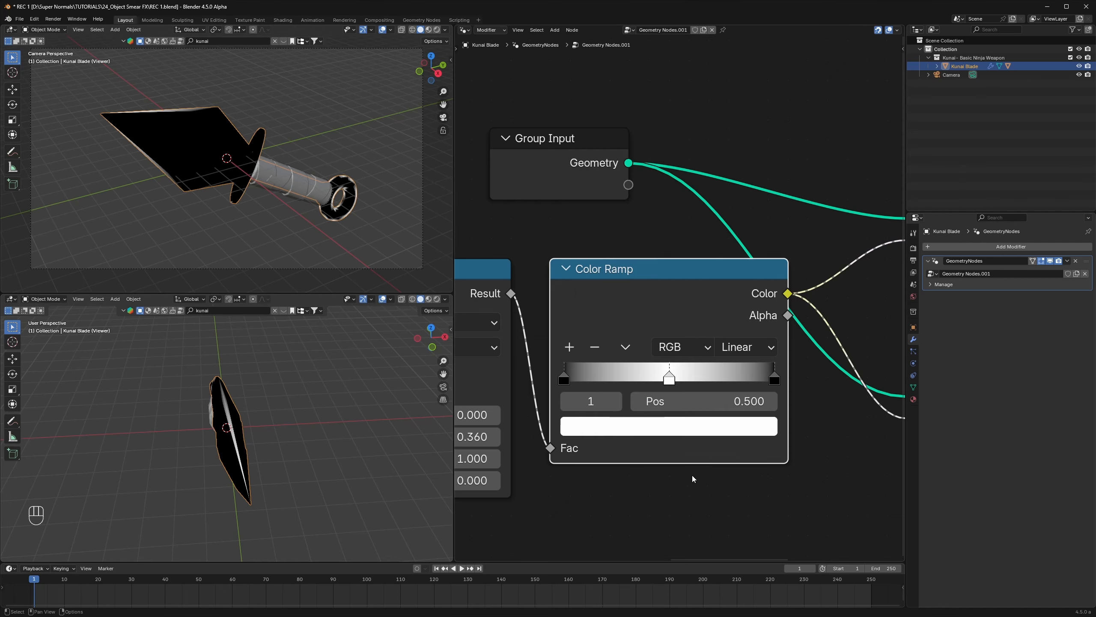
Step: Set Map Range's From Min to -0.480 and From Max to 0.490, and save the file
{"action": "middle_click_drag", "start_coordinate": [272, 429], "coordinate": [305, 429]}
{"action": "middle_click_drag", "start_coordinate": [543, 474], "coordinate": [741, 393]}
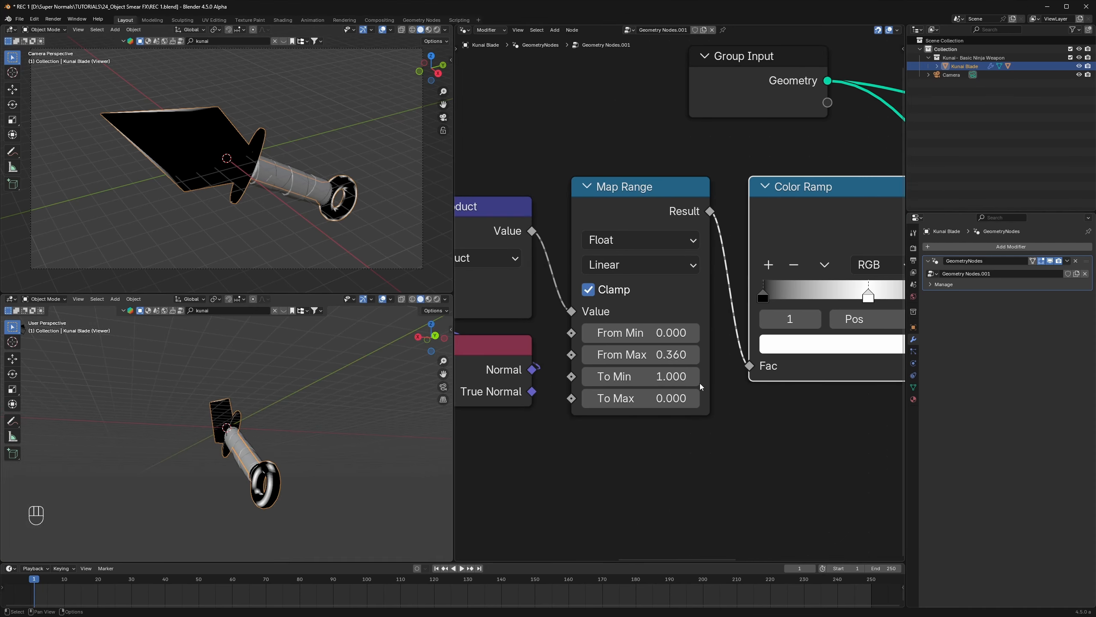
{"action": "mouse_move", "coordinate": [648, 332]}
{"action": "left_mouse_down", "text": "shift"}
{"action": "mouse_move", "coordinate": [612, 332]}
{"action": "mouse_move", "coordinate": [690, 355]}
{"action": "left_mouse_up", "text": "shift"}
{"action": "key", "text": "ctrl+s"}
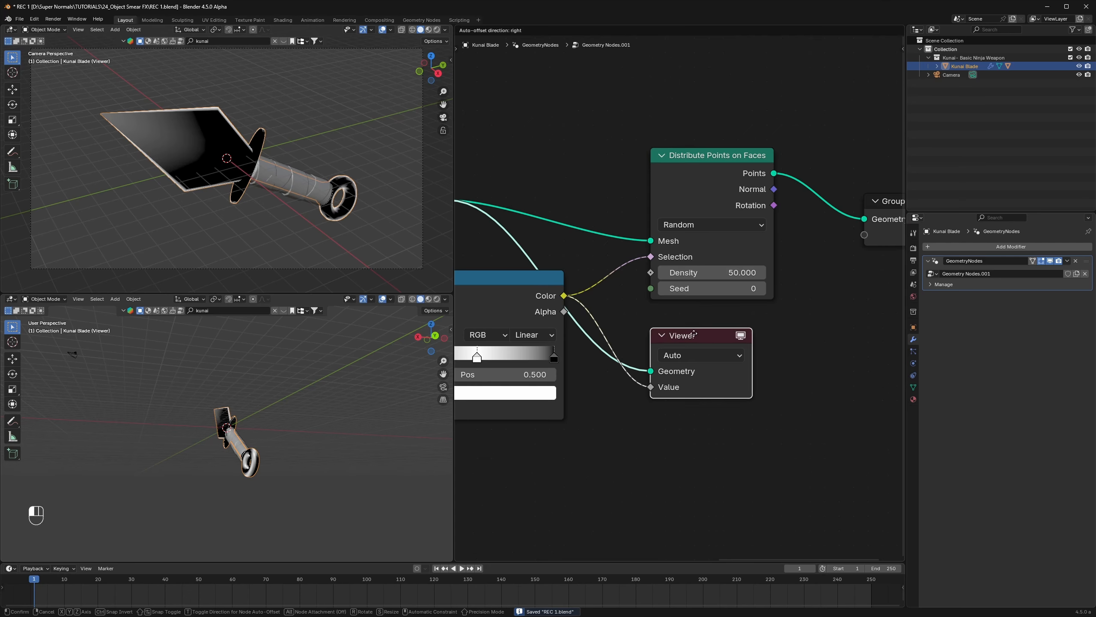
Step: Delete the Viewer node, save the file and deselect the kunai blade
{"action": "key", "text": "x"}
{"action": "key", "text": "ctrl+s"}
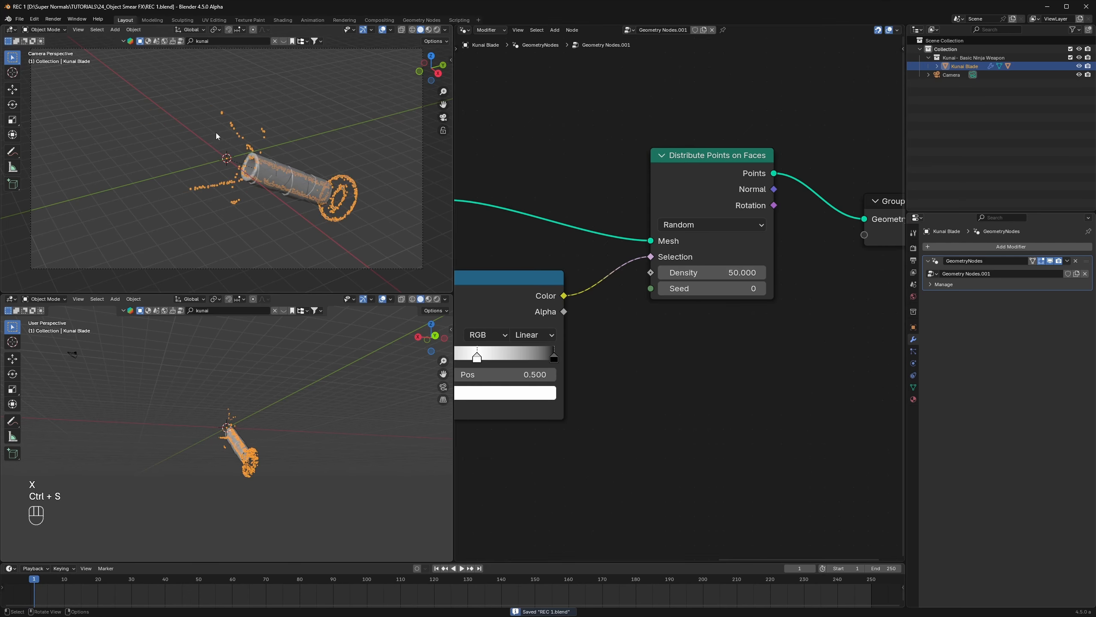
{"action": "left_click", "coordinate": [375, 205]}
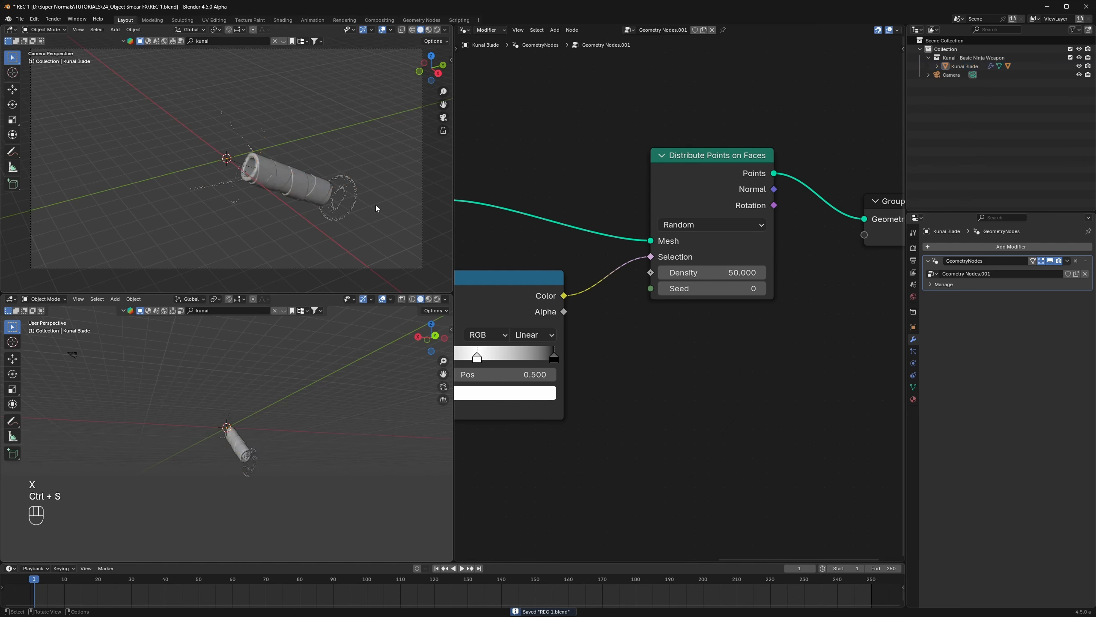
Step: Play the timeline briefly, stop it at frame 9 and save the file
{"action": "key", "text": "space"}
{"action": "key", "text": "space"}
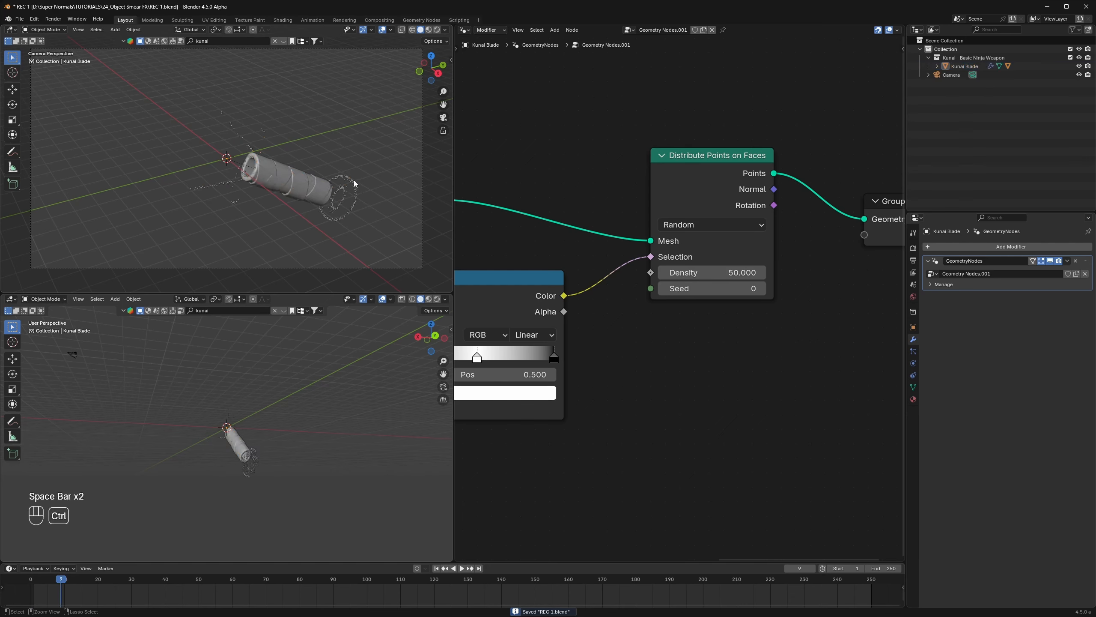
{"action": "key", "text": "ctrl+s"}
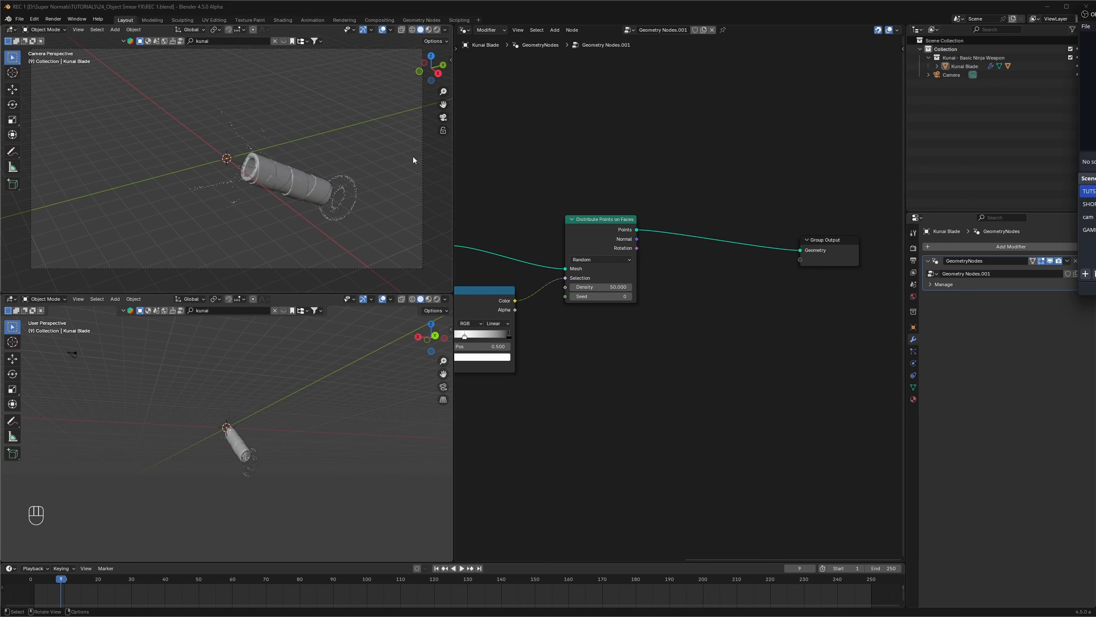
Step: Lock the camera to the view and orbit it to check how the points follow the kunai's edges
{"action": "left_click", "coordinate": [443, 131]}
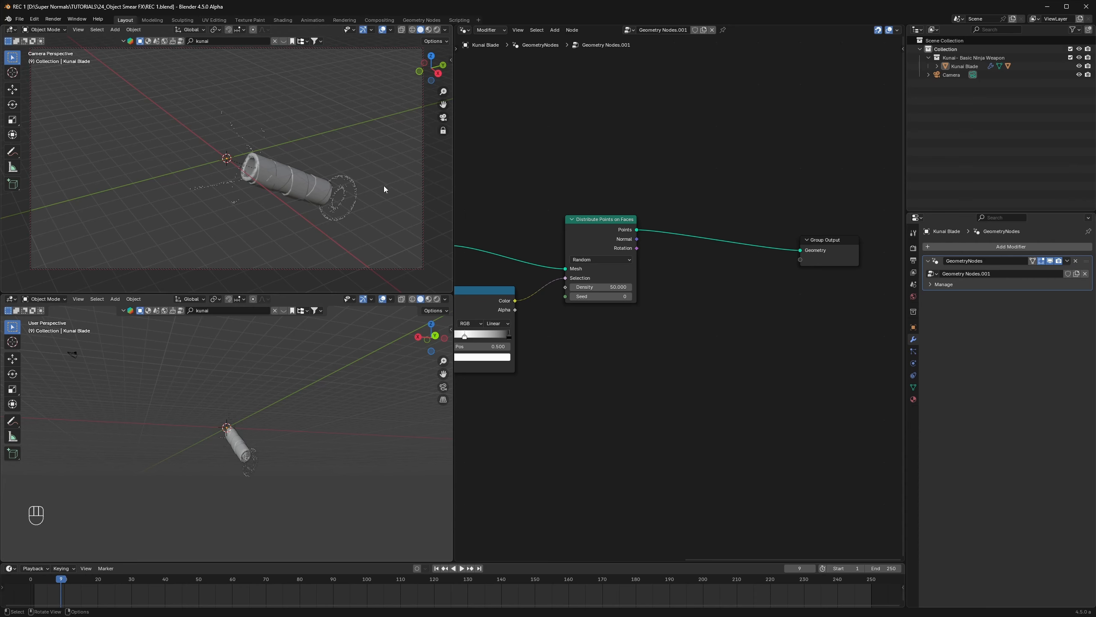
{"action": "middle_click_drag", "start_coordinate": [383, 186], "coordinate": [332, 191]}
{"action": "middle_click_drag", "start_coordinate": [468, 416], "coordinate": [691, 389]}
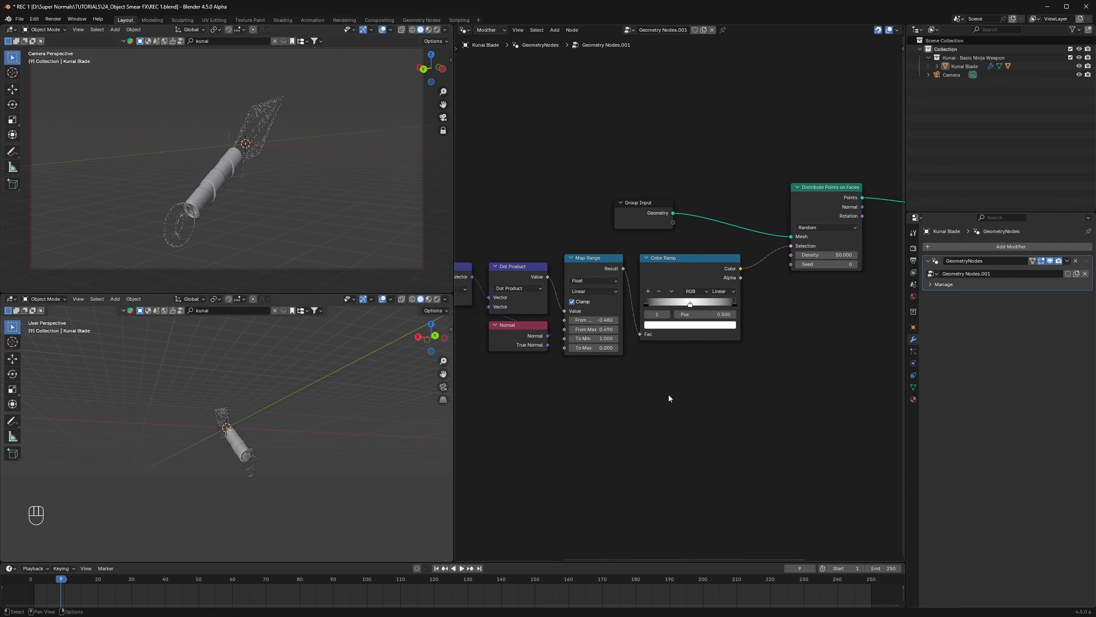
{"action": "scroll", "coordinate": [647, 395], "scroll_direction": "up", "scroll_amount": 3}
{"action": "middle_click_drag", "start_coordinate": [588, 373], "coordinate": [618, 400]}
{"action": "scroll", "coordinate": [618, 403], "scroll_direction": "up", "scroll_amount": 2}
{"action": "left_click_drag", "start_coordinate": [592, 342], "coordinate": [613, 341], "text": "shift"}
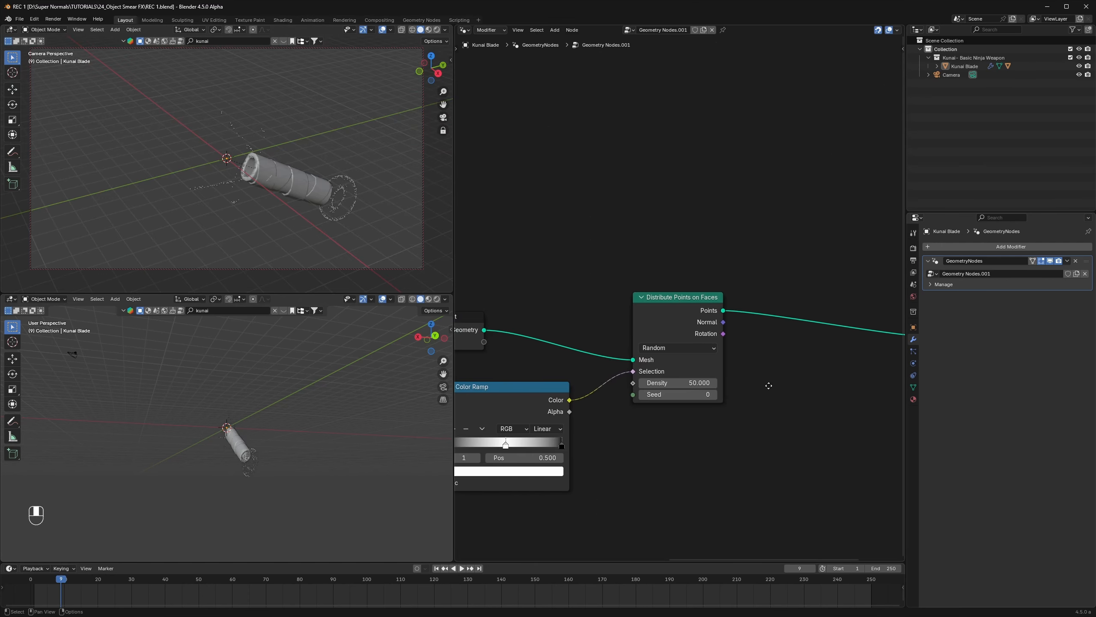
Step: Duplicate the Group Input node and place the copy above Distribute Points on Faces
{"action": "middle_click_drag", "start_coordinate": [677, 295], "coordinate": [615, 270]}
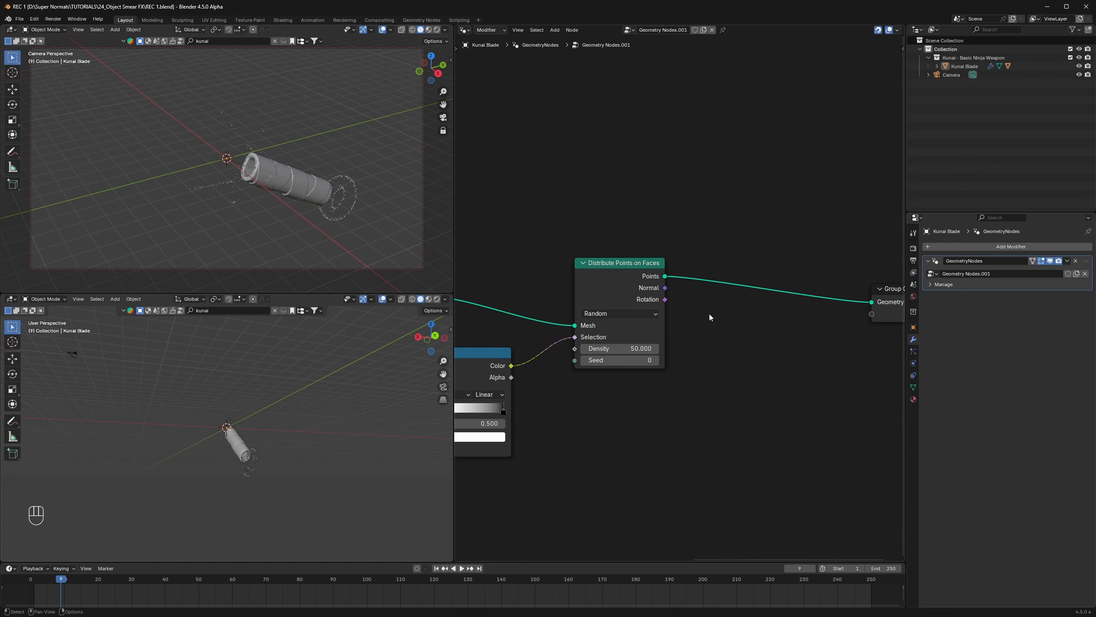
{"action": "scroll", "coordinate": [681, 311], "scroll_direction": "up", "scroll_amount": 3}
{"action": "scroll", "coordinate": [561, 311], "scroll_direction": "down", "scroll_amount": 5}
{"action": "middle_click_drag", "start_coordinate": [560, 310], "coordinate": [745, 333]}
{"action": "left_click", "coordinate": [579, 317]}
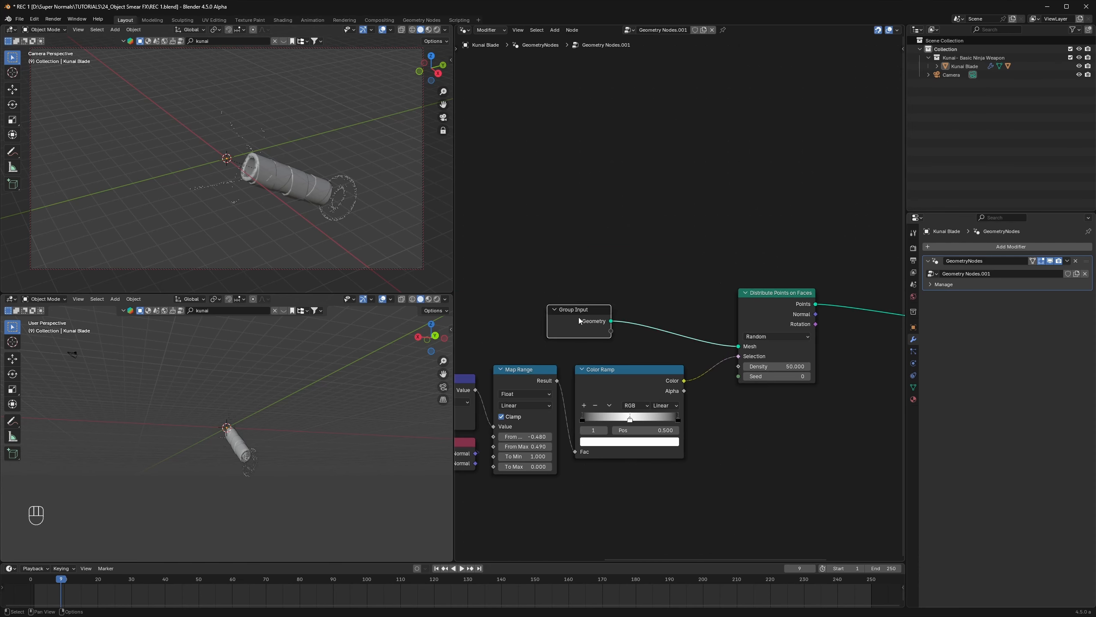
{"action": "key", "text": "shift+d"}
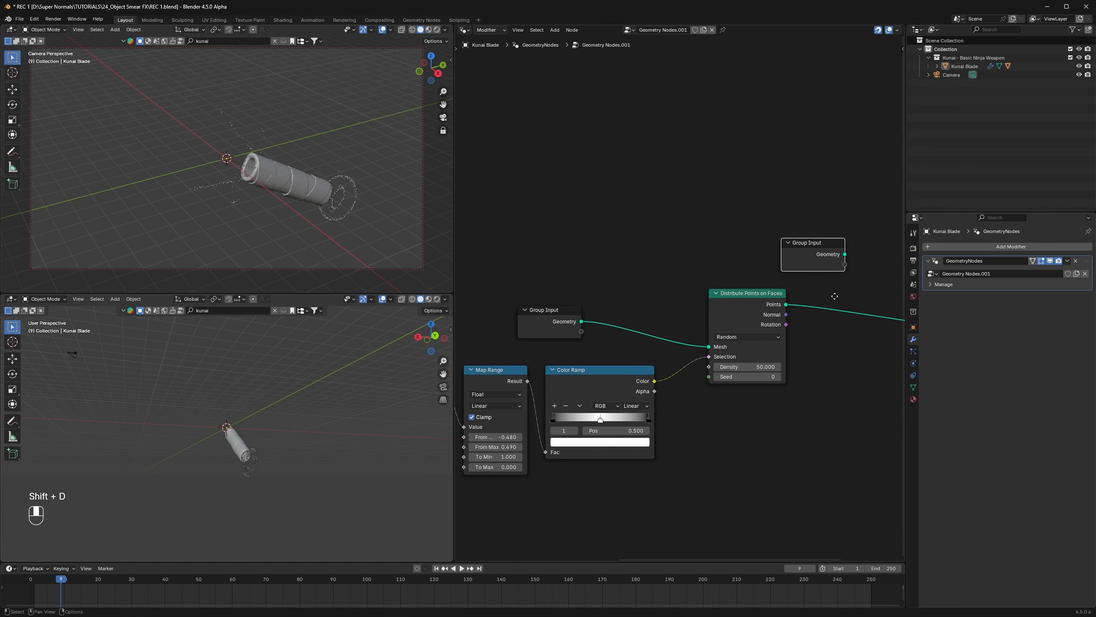
Step: Insert a Join Geometry node on the link between Distribute Points on Faces and Group Output
{"action": "key", "text": "shift+a"}
{"action": "type", "text": "join"}
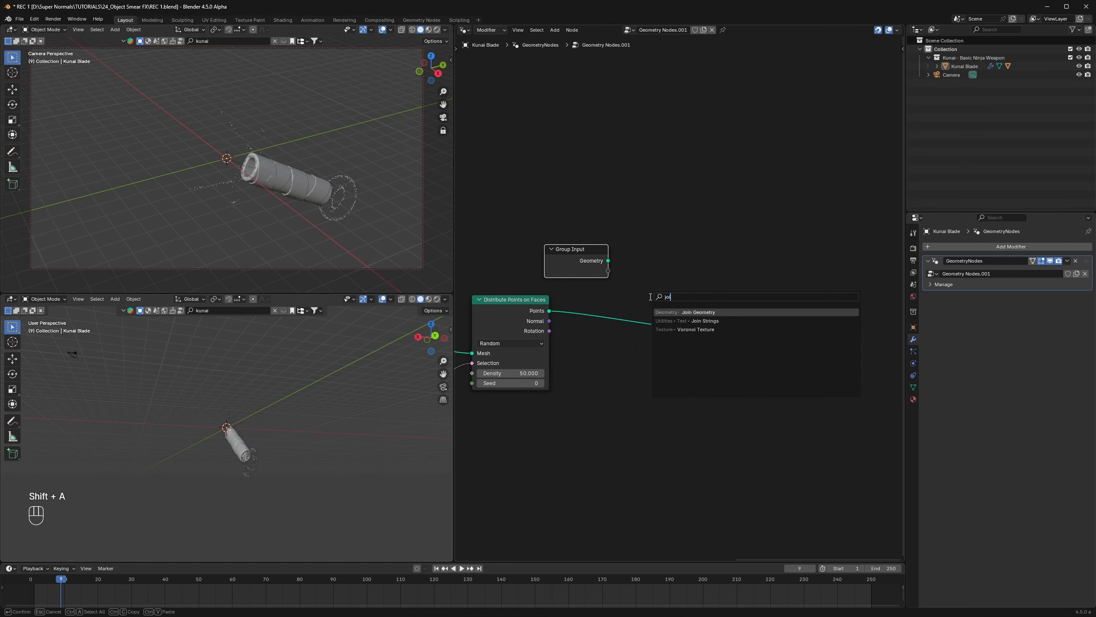
{"action": "key", "text": "Return"}
{"action": "left_click", "coordinate": [649, 296]}
{"action": "left_click_drag", "start_coordinate": [670, 317], "coordinate": [770, 317]}
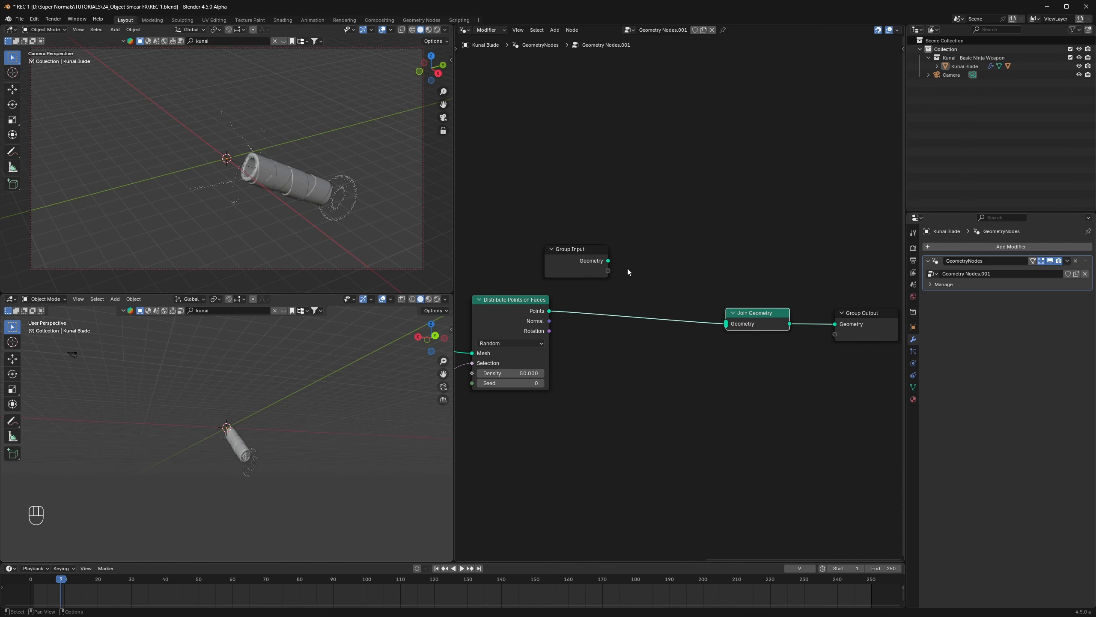
Step: Connect the duplicated Group Input's Geometry to Join Geometry, save the file, and move that Group Input closer to it
{"action": "left_click_drag", "start_coordinate": [608, 260], "coordinate": [725, 323]}
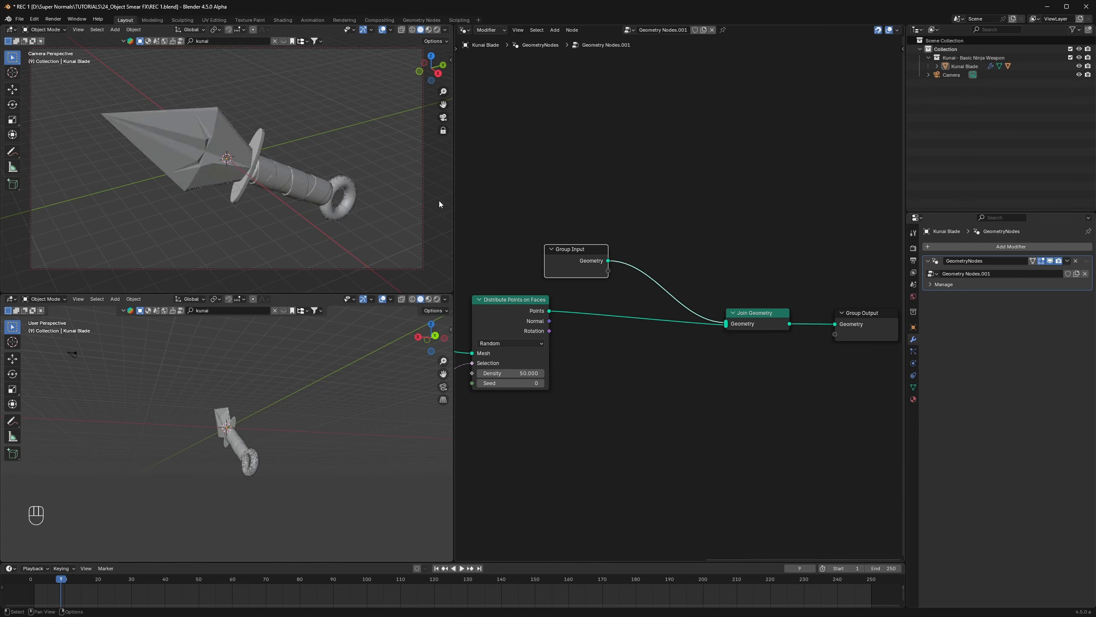
{"action": "key", "text": "ctrl+s"}
{"action": "left_click_drag", "start_coordinate": [574, 254], "coordinate": [755, 274]}
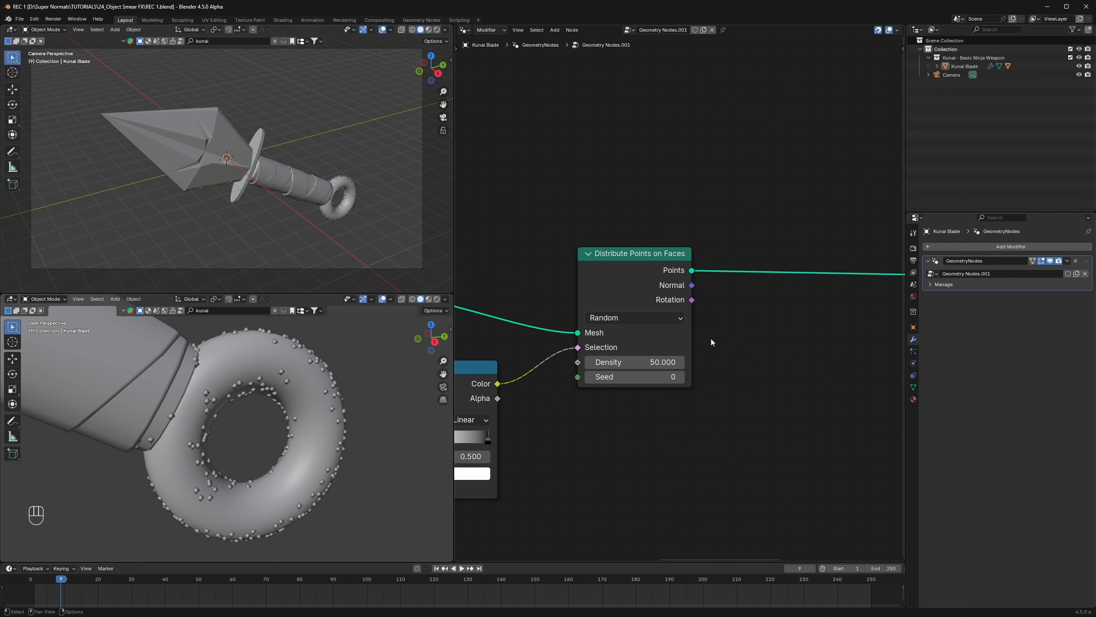
Step: Switch Distribute Points on Faces to Poisson Disk, raise its Density Max to 50 and finally 59, and save the file
{"action": "scroll", "coordinate": [611, 416], "scroll_direction": "up", "scroll_amount": 3}
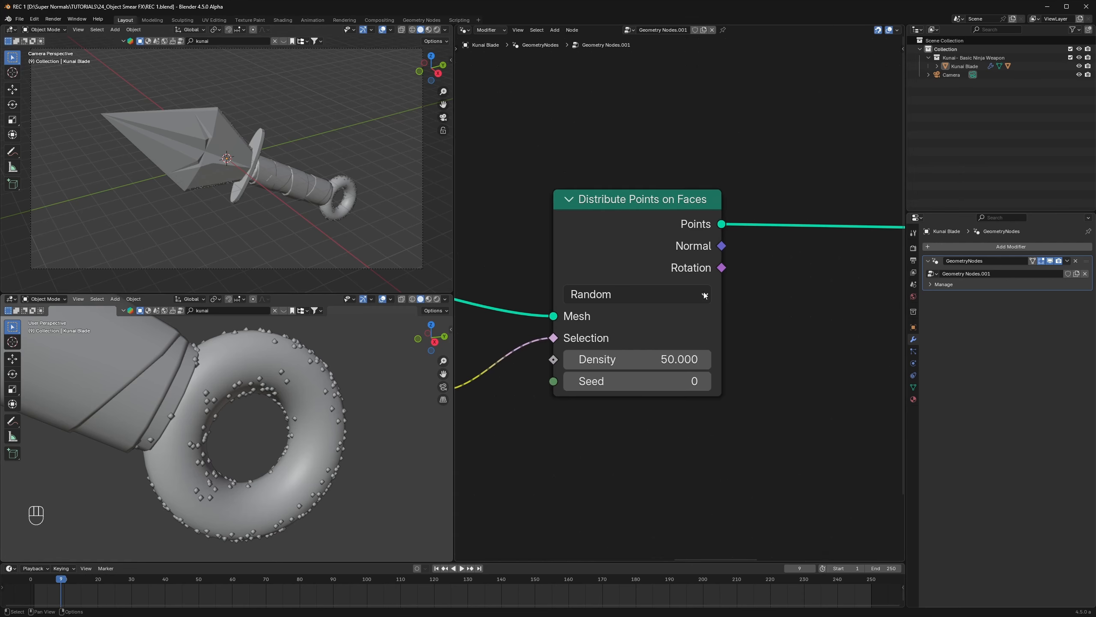
{"action": "left_click", "coordinate": [607, 295]}
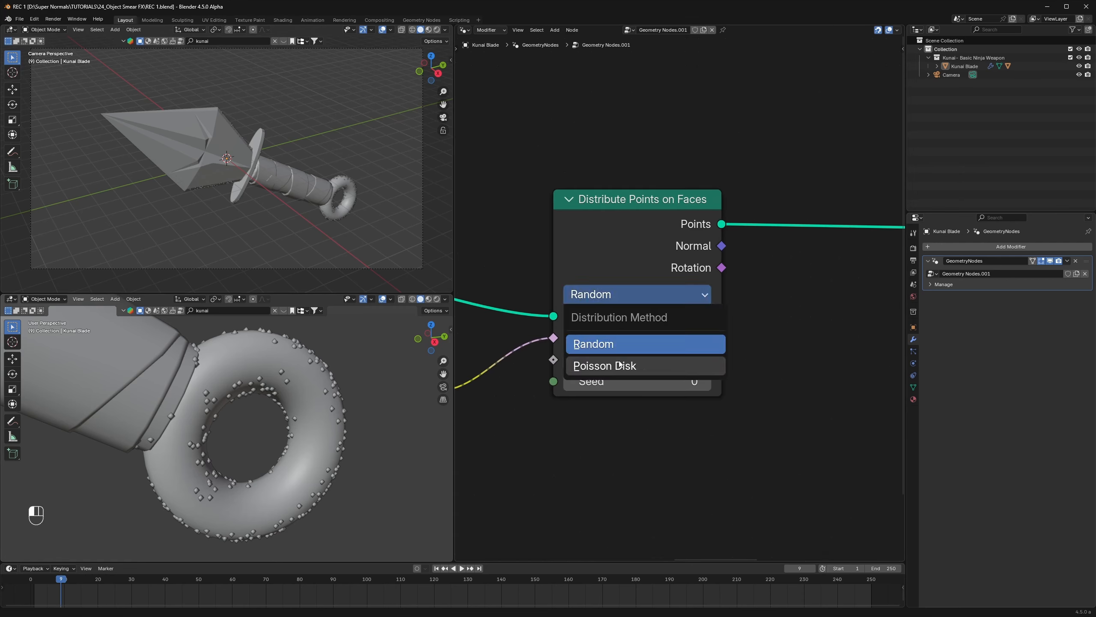
{"action": "left_click", "coordinate": [606, 366]}
{"action": "left_click", "coordinate": [655, 359]}
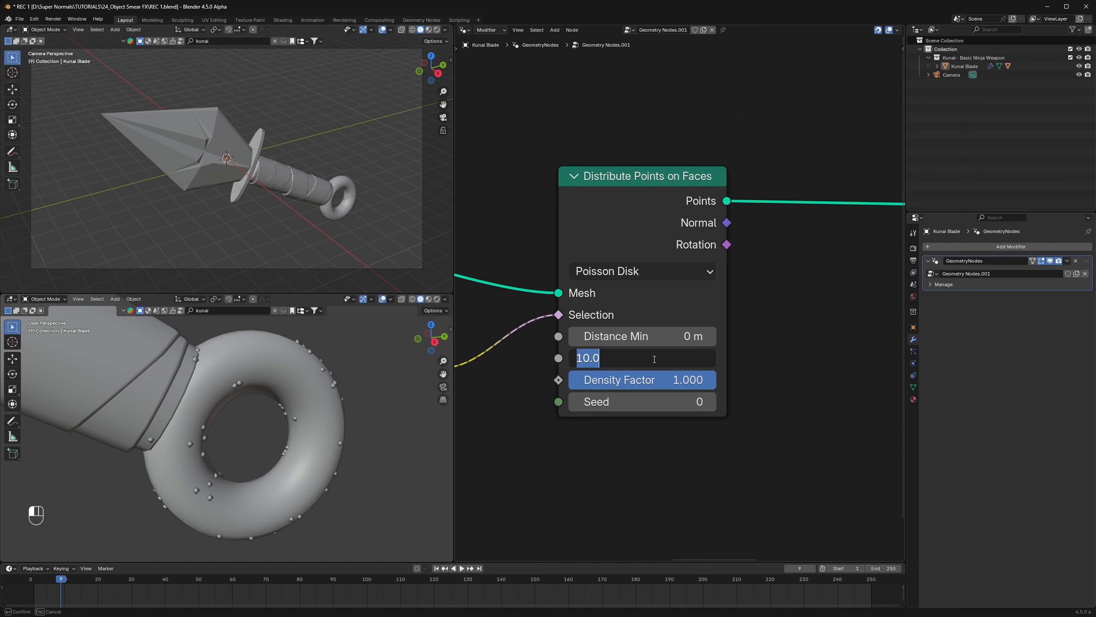
{"action": "type", "text": "50"}
{"action": "key", "text": "Return"}
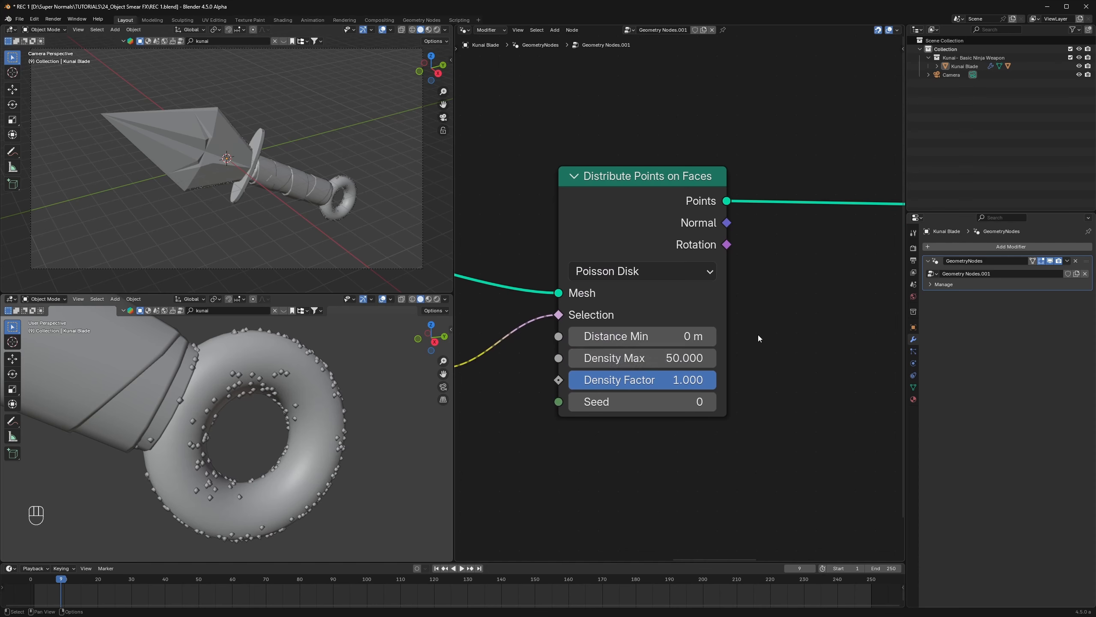
{"action": "key", "text": "ctrl+s"}
{"action": "key", "text": "ctrl+s"}
Step: Insert an Instance on Points node between Distribute Points on Faces and Join Geometry
{"action": "scroll", "coordinate": [691, 330], "scroll_direction": "down", "scroll_amount": 3}
{"action": "key", "text": "shift+a"}
{"action": "left_click", "coordinate": [666, 324]}
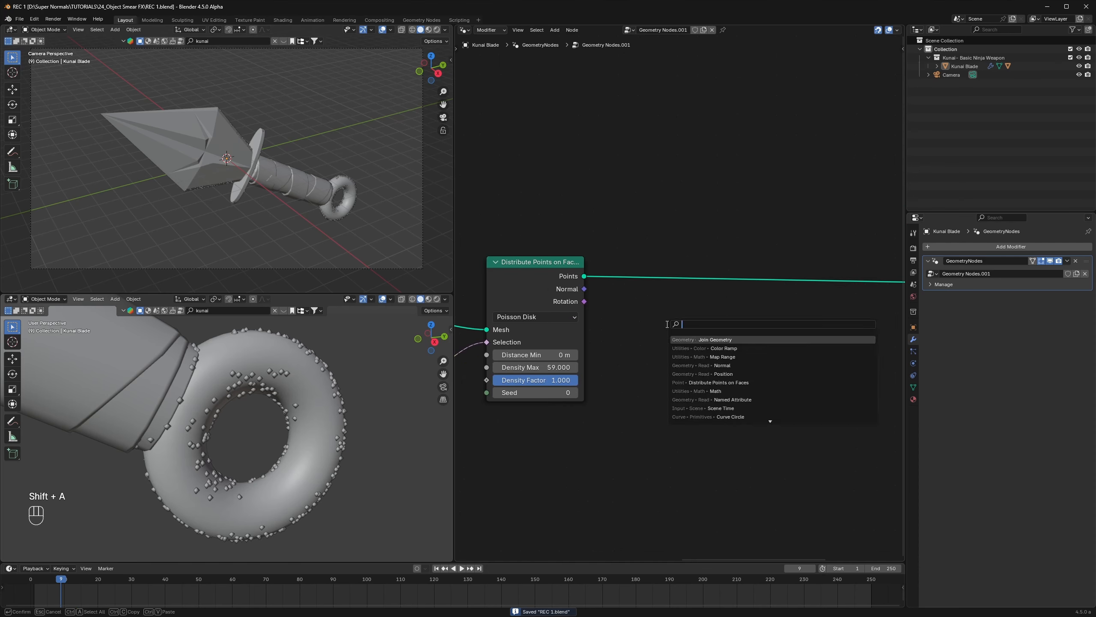
{"action": "type", "text": "insa"}
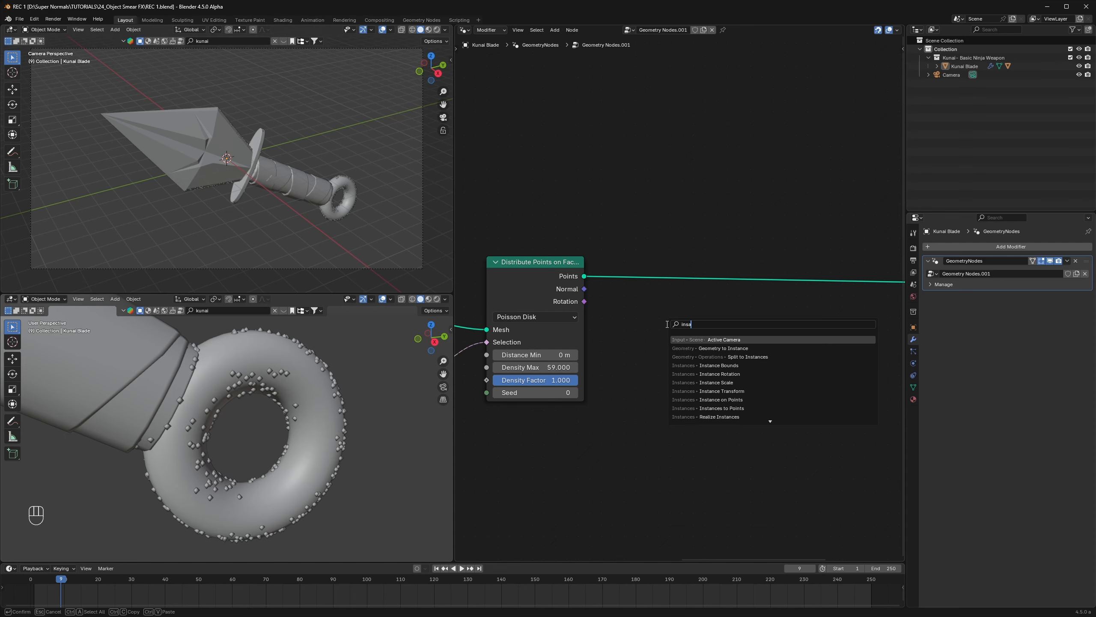
{"action": "key", "text": "Return"}
{"action": "left_click", "coordinate": [714, 242]}
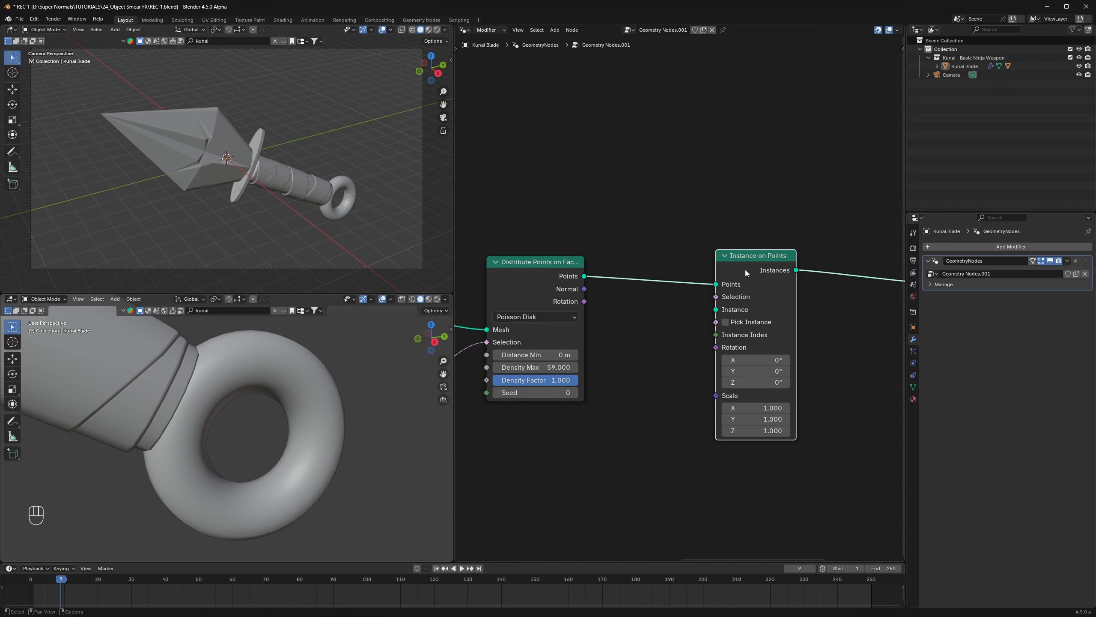
Step: Add a Cylinder mesh node and connect its Mesh output to the Instance input of Instance on Points
{"action": "scroll", "coordinate": [703, 386], "scroll_direction": "up", "scroll_amount": 2}
{"action": "middle_click_drag", "start_coordinate": [733, 385], "coordinate": [638, 352]}
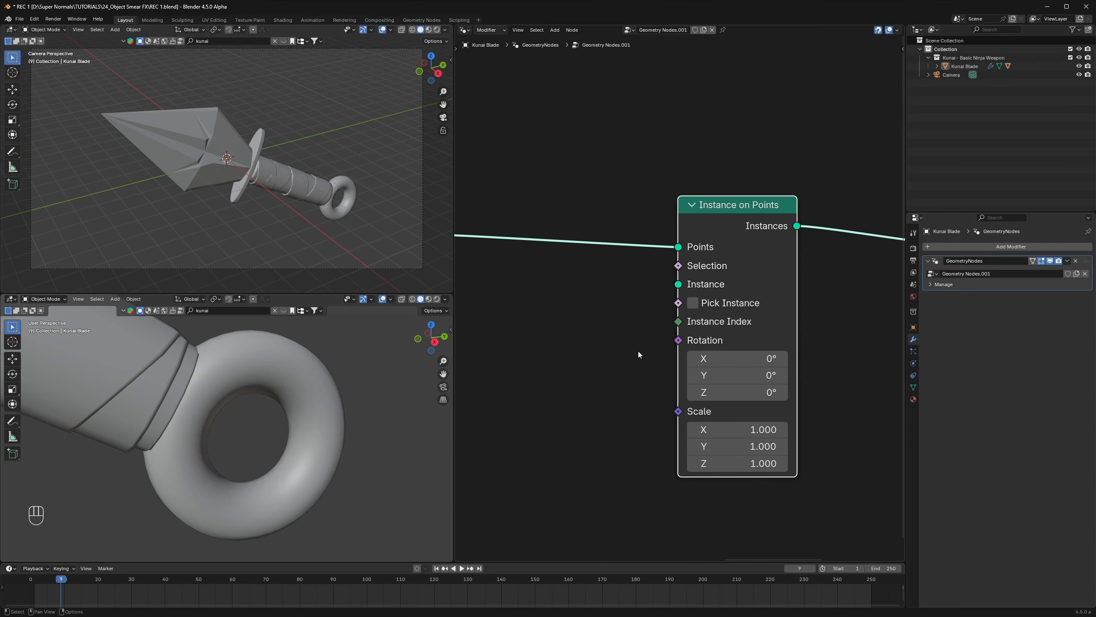
{"action": "scroll", "coordinate": [680, 300], "scroll_direction": "up", "scroll_amount": 1}
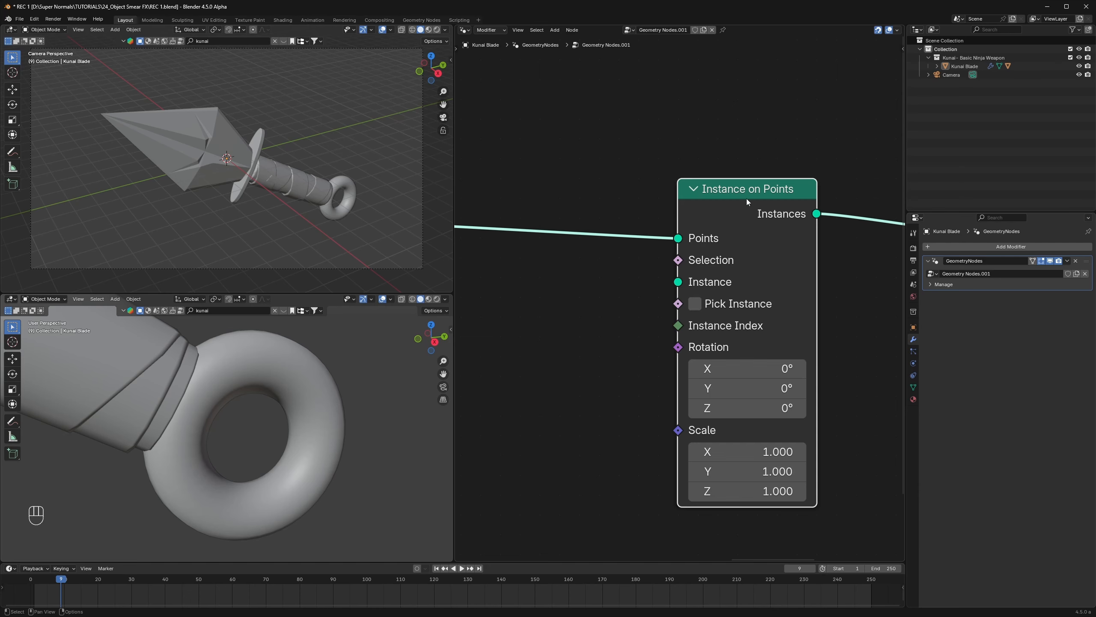
{"action": "scroll", "coordinate": [591, 367], "scroll_direction": "down", "scroll_amount": 2}
{"action": "key", "text": "shift+a"}
{"action": "type", "text": "cy"}
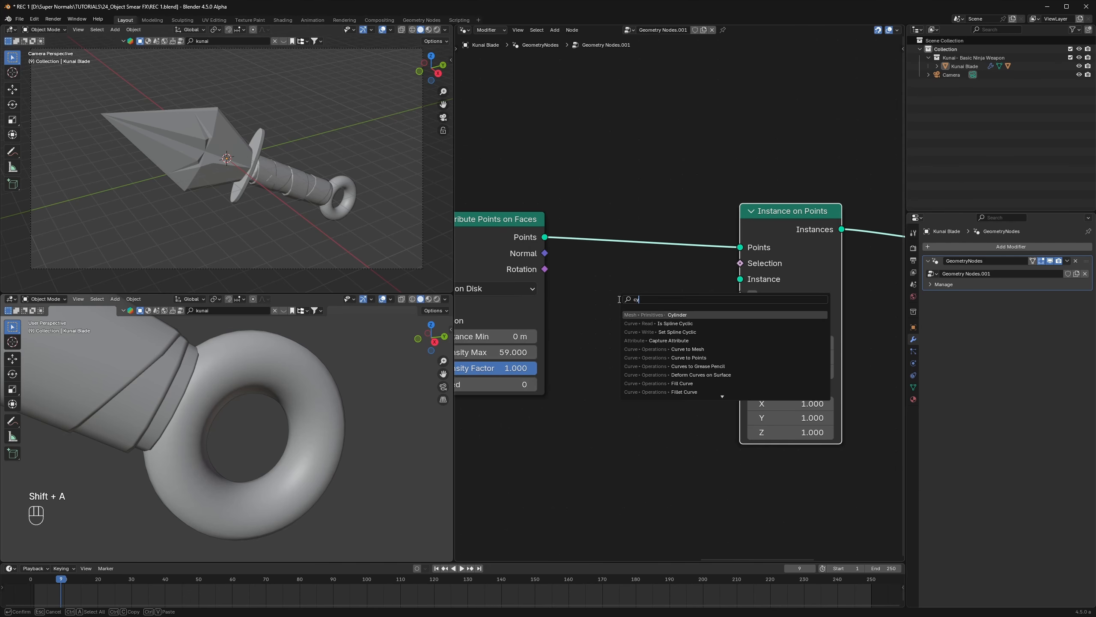
{"action": "key", "text": "Return"}
{"action": "left_click", "coordinate": [619, 299]}
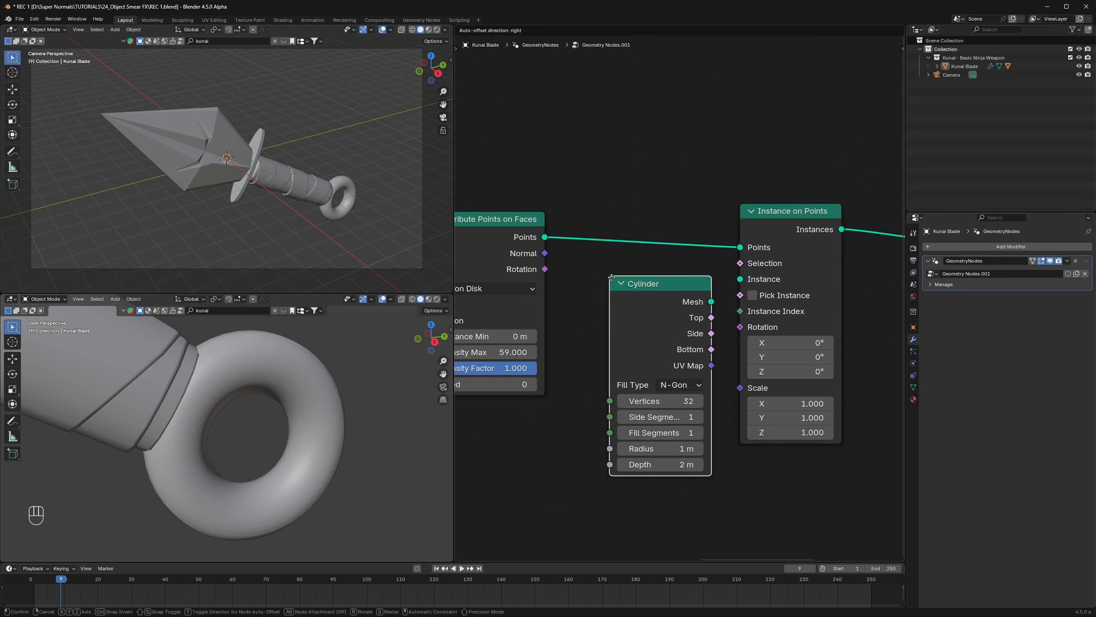
{"action": "scroll", "coordinate": [680, 299], "scroll_direction": "up", "scroll_amount": 2}
{"action": "left_click_drag", "start_coordinate": [722, 302], "coordinate": [756, 279]}
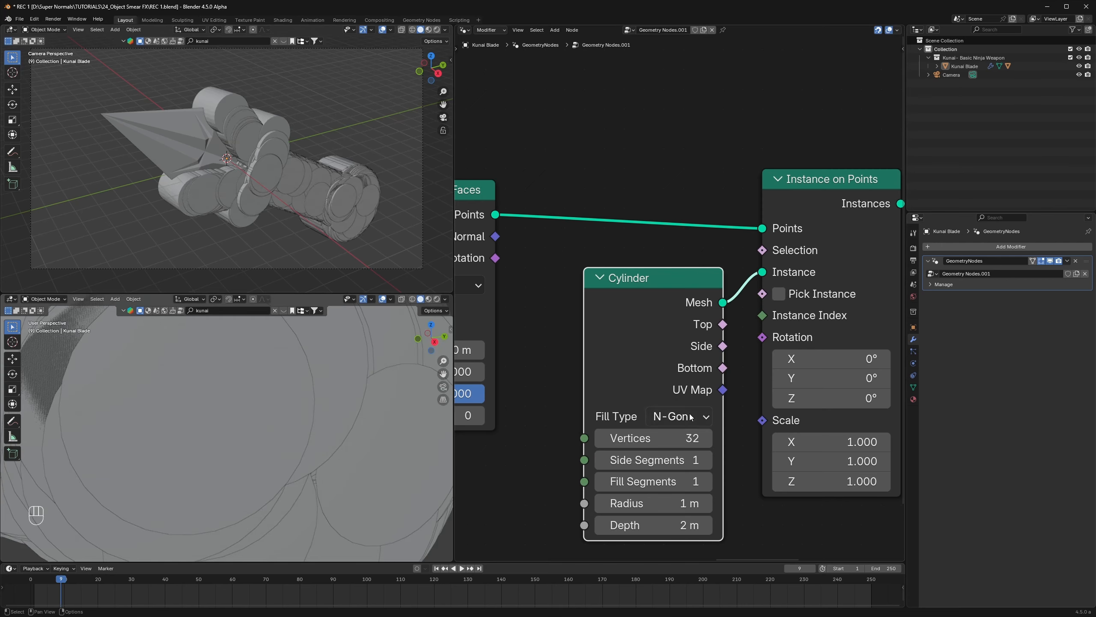
Step: Set the Cylinder's Radius to 0.03 m and try a Depth of 1 m
{"action": "middle_click_drag", "start_coordinate": [649, 506], "coordinate": [673, 425]}
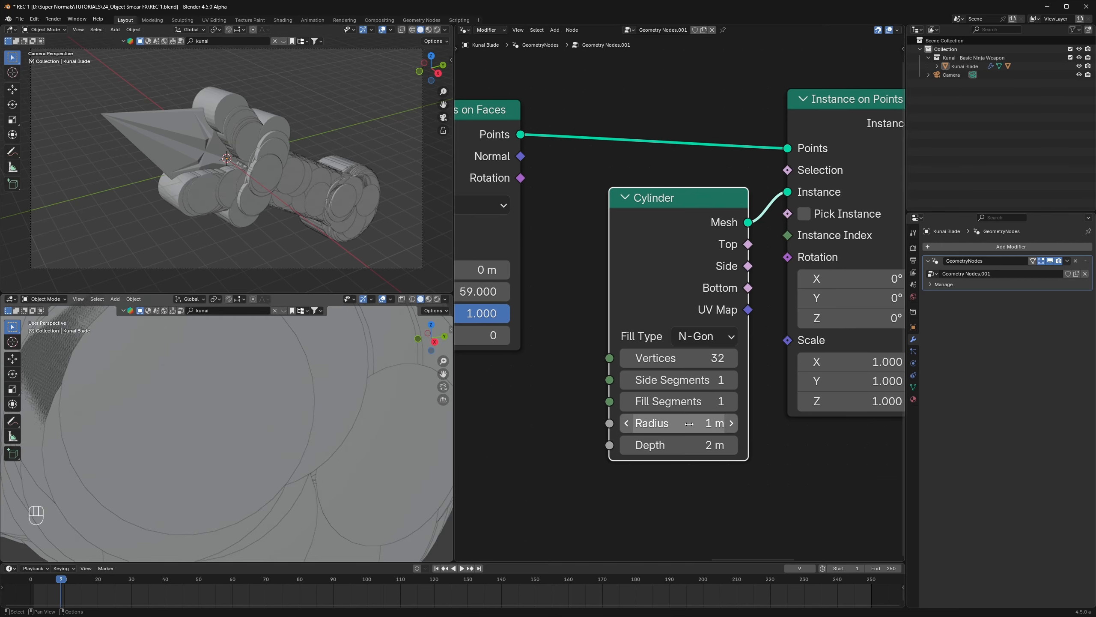
{"action": "mouse_move", "coordinate": [689, 424]}
{"action": "left_mouse_down"}
{"action": "mouse_move", "coordinate": [608, 423]}
{"action": "mouse_move", "coordinate": [698, 425]}
{"action": "left_mouse_up"}
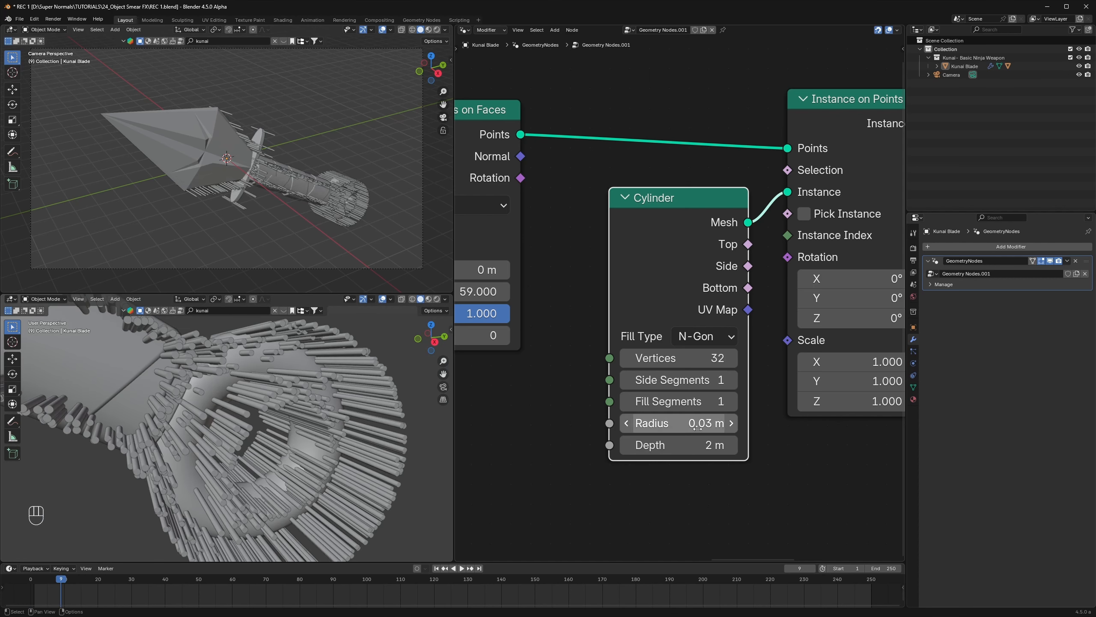
{"action": "left_click", "coordinate": [677, 445]}
{"action": "type", "text": "1"}
{"action": "key", "text": "Return"}
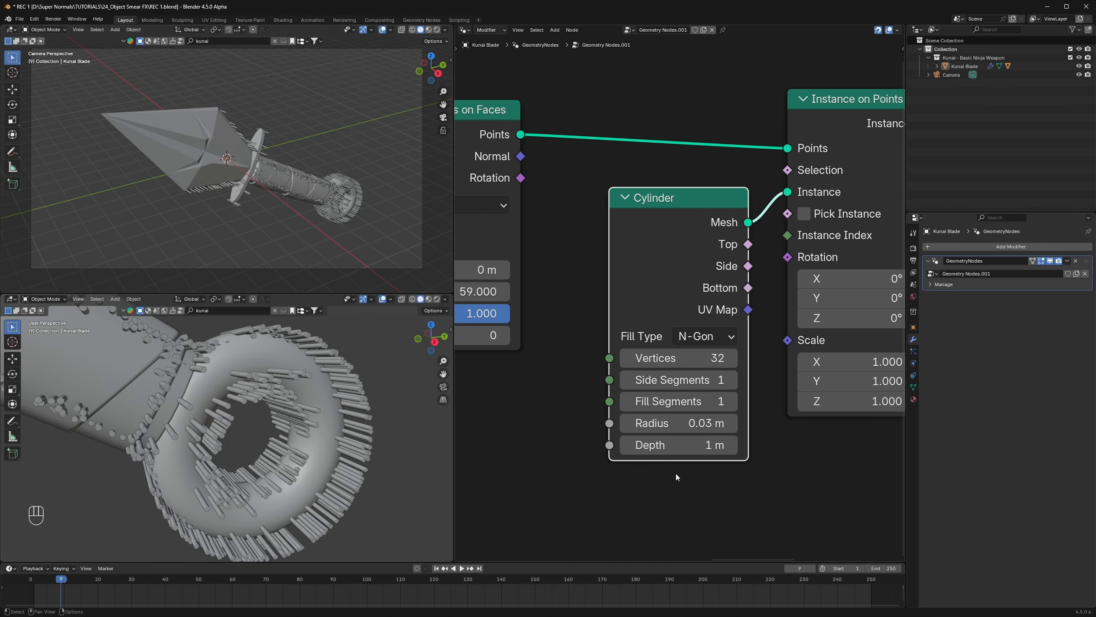
Step: Return the Cylinder's Depth to 2 m, save the file, and examine the instanced cylinders around the kunai up close
{"action": "key", "text": "ctrl+s"}
{"action": "key", "text": "ctrl+s"}
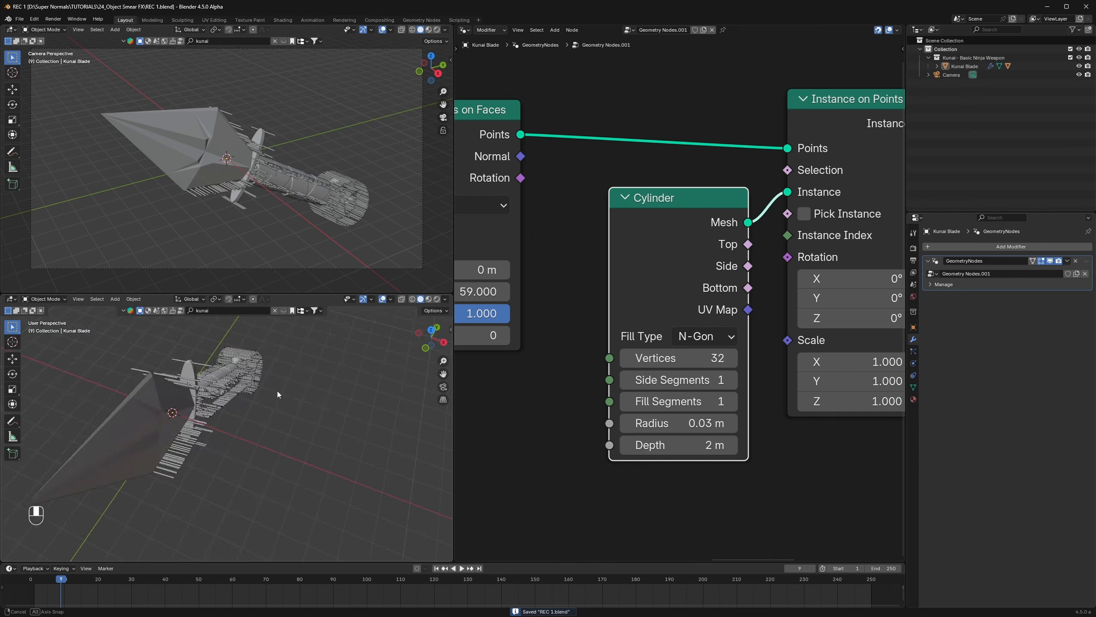
{"action": "middle_click_drag", "start_coordinate": [278, 391], "coordinate": [218, 425]}
{"action": "middle_click_drag", "start_coordinate": [218, 425], "coordinate": [288, 422], "text": "shift"}
{"action": "scroll", "coordinate": [259, 397], "scroll_direction": "up", "scroll_amount": 3}
{"action": "key", "text": "ctrl+s"}
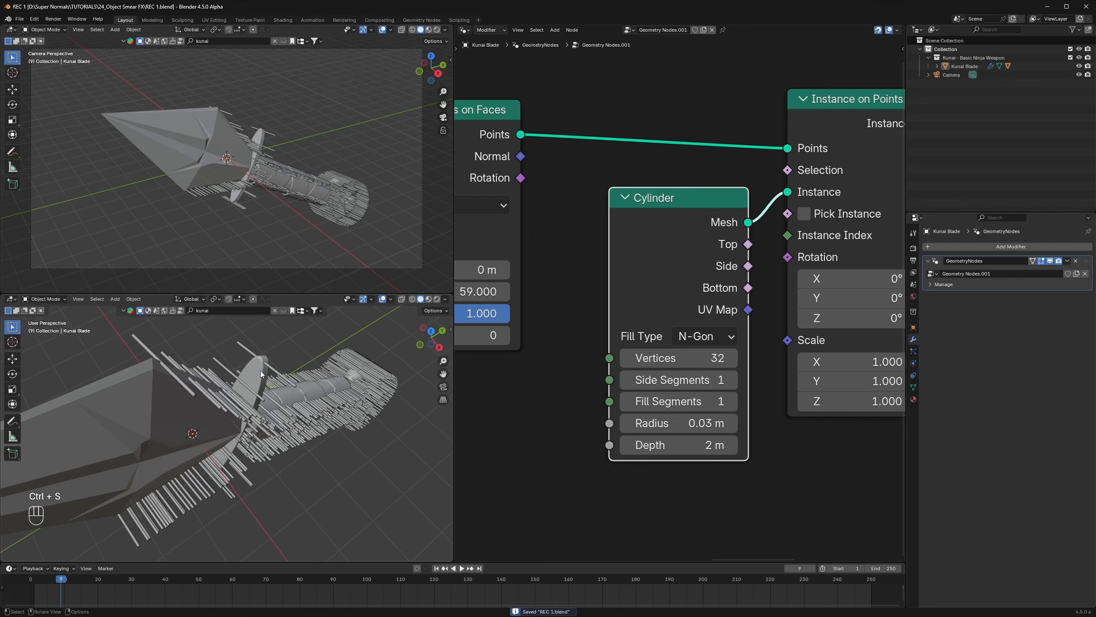
Step: Set the Cylinder node's Vertices to 6, shift the node slightly up beside Instance on Points, and save the file
{"action": "left_click", "coordinate": [628, 360]}
{"action": "left_click", "coordinate": [629, 360]}
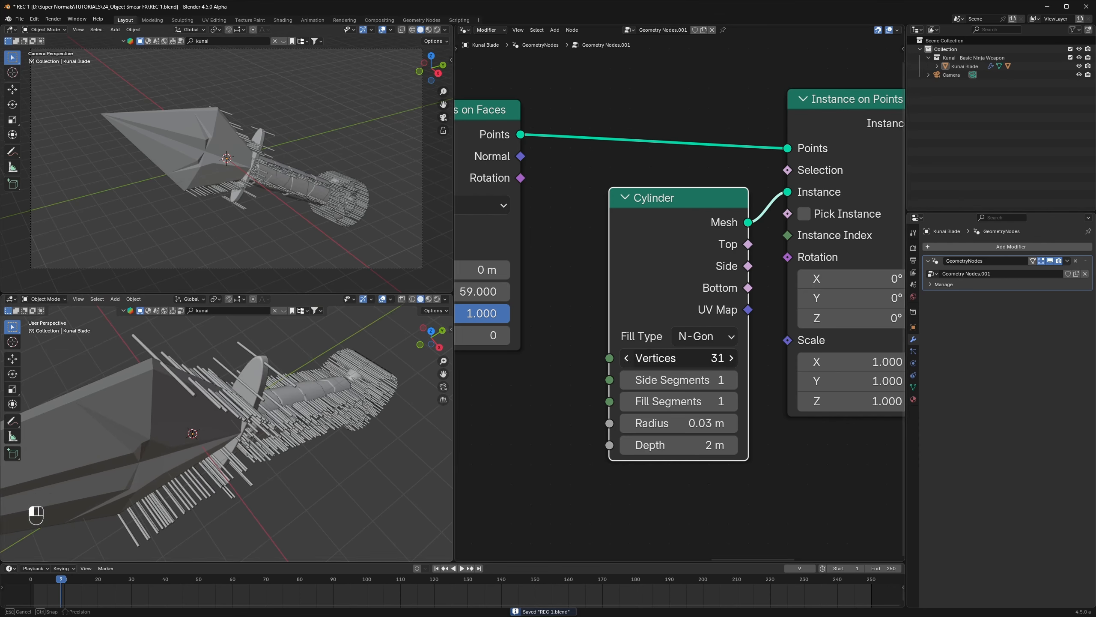
{"action": "left_click", "coordinate": [628, 359]}
{"action": "left_click", "coordinate": [628, 359]}
{"action": "left_click", "coordinate": [681, 357]}
{"action": "type", "text": "6"}
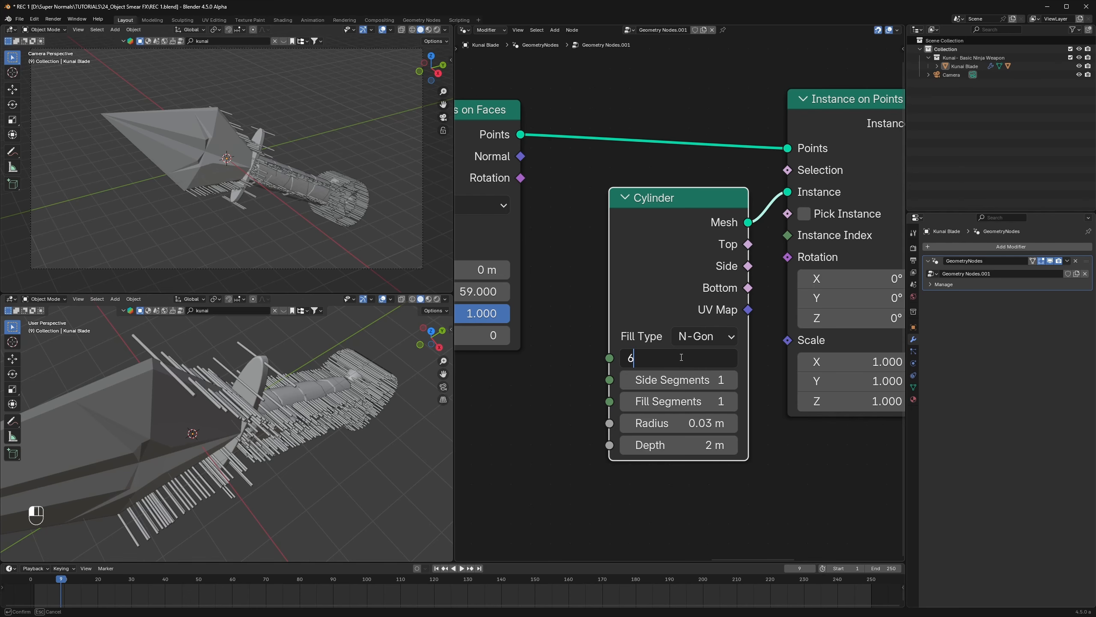
{"action": "key", "text": "Return"}
{"action": "key", "text": "ctrl+s"}
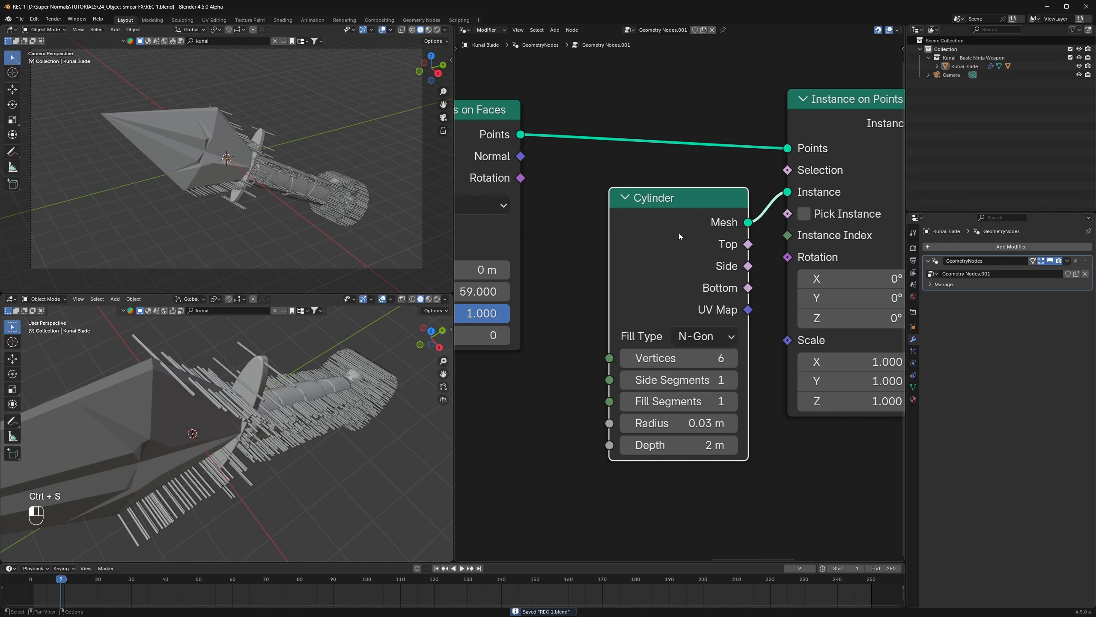
{"action": "left_click_drag", "start_coordinate": [678, 234], "coordinate": [678, 213]}
{"action": "key", "text": "ctrl+s"}
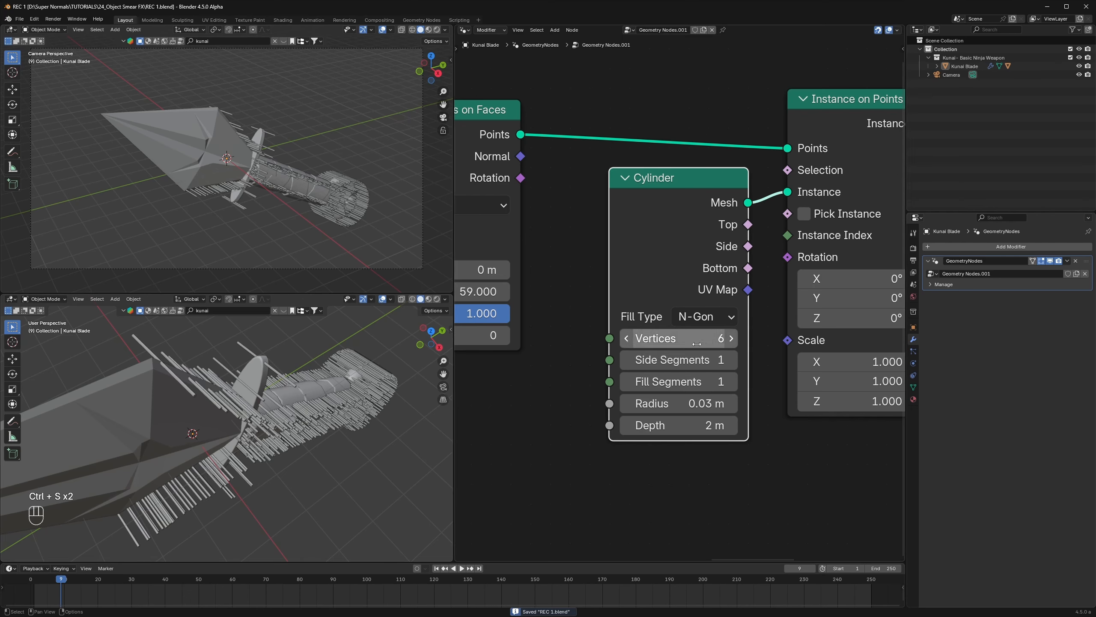
Step: Examine the six-sided cylinder instances around the kunai from close up and from farther away
{"action": "scroll", "coordinate": [687, 401], "scroll_direction": "down", "scroll_amount": 3}
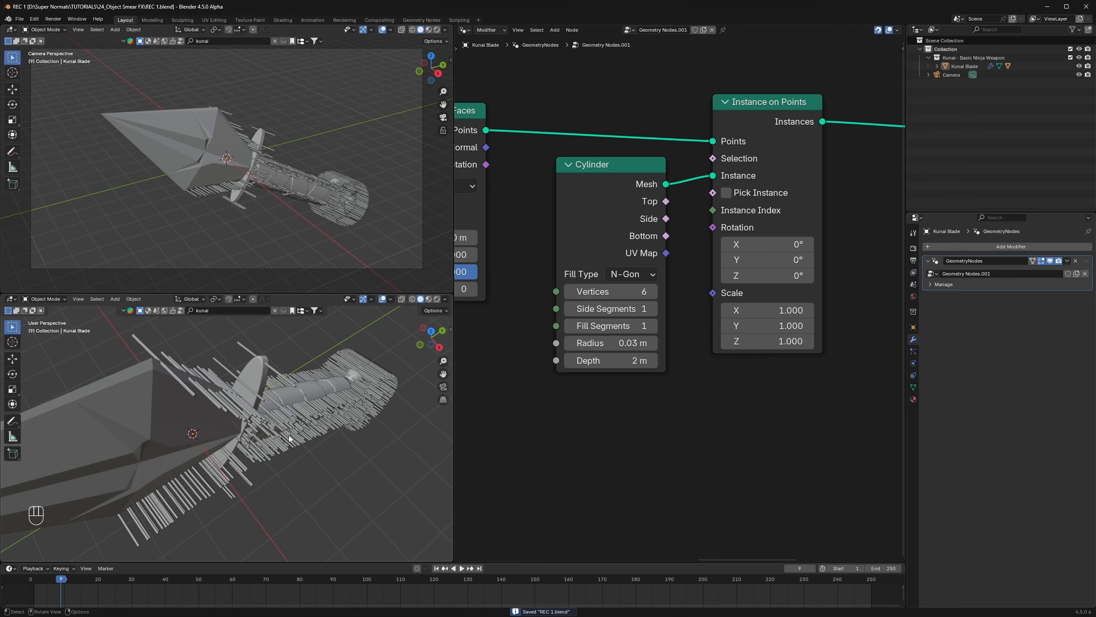
{"action": "middle_click_drag", "start_coordinate": [344, 408], "coordinate": [319, 363]}
{"action": "scroll", "coordinate": [138, 341], "scroll_direction": "up", "scroll_amount": 3}
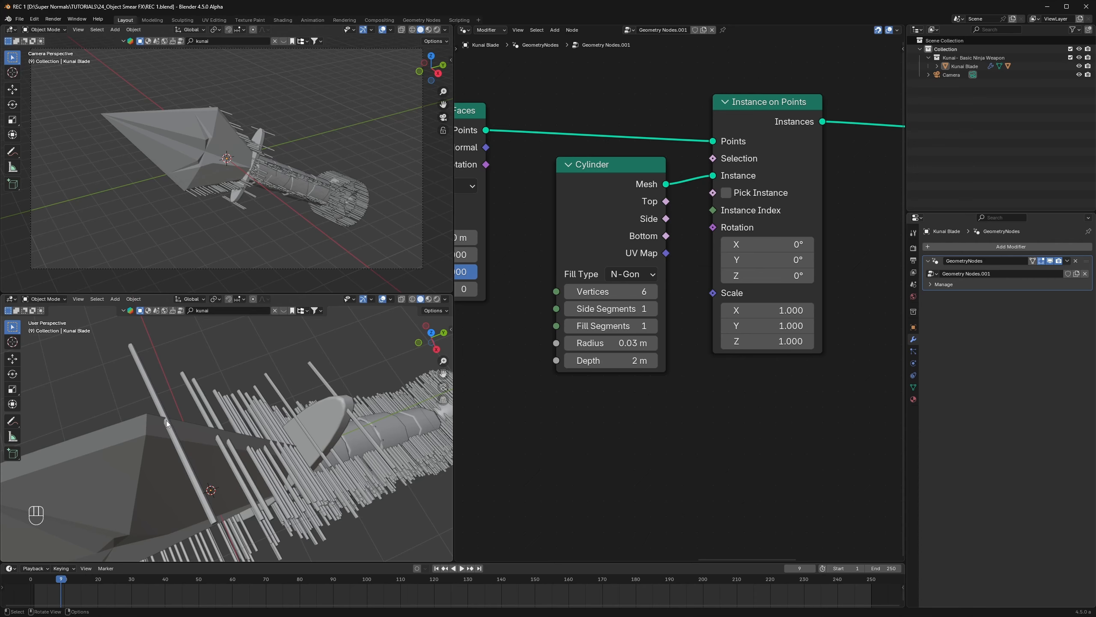
{"action": "scroll", "coordinate": [172, 411], "scroll_direction": "down", "scroll_amount": 5}
{"action": "middle_click_drag", "start_coordinate": [190, 428], "coordinate": [286, 428]}
{"action": "scroll", "coordinate": [303, 424], "scroll_direction": "down", "scroll_amount": 6}
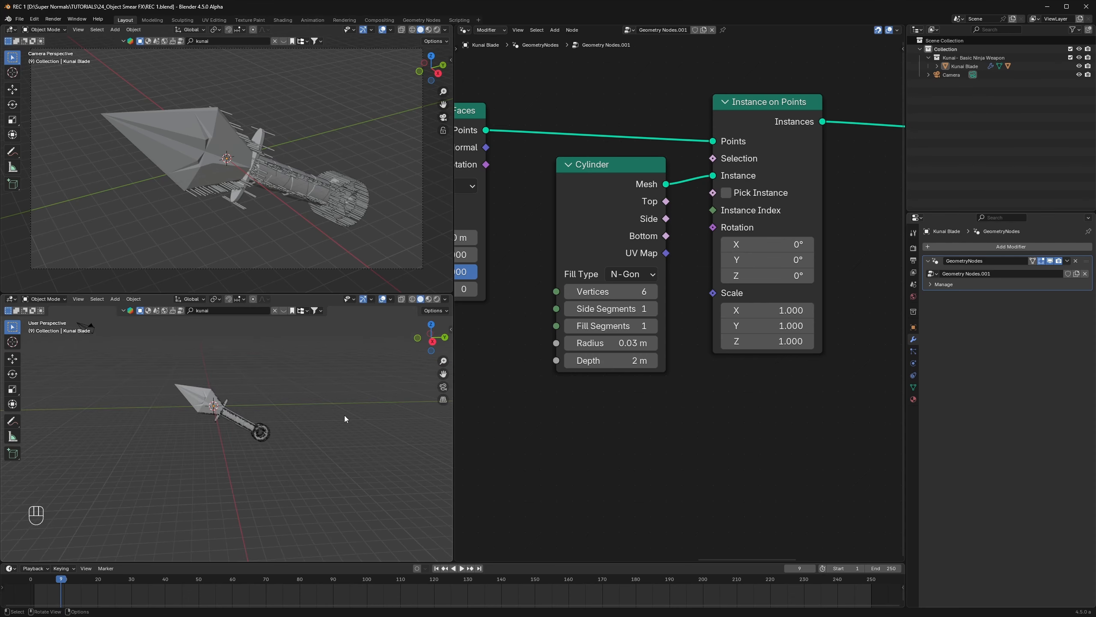
Step: Add a Plain Axes empty and, in the right orthographic view, move it to about Y 27 m, Z -15 m beyond the kunai's ring
{"action": "key", "text": "KP_3"}
{"action": "scroll", "coordinate": [298, 409], "scroll_direction": "up", "scroll_amount": 6}
{"action": "mouse_move", "coordinate": [280, 380]}
{"action": "middle_mouse_down", "text": "shift"}
{"action": "mouse_move", "coordinate": [268, 434]}
{"action": "mouse_move", "coordinate": [291, 394]}
{"action": "middle_mouse_up", "text": "shift"}
{"action": "scroll", "coordinate": [267, 433], "scroll_direction": "up", "scroll_amount": 2}
{"action": "scroll", "coordinate": [300, 459], "scroll_direction": "down", "scroll_amount": 6}
{"action": "key", "text": "shift+a"}
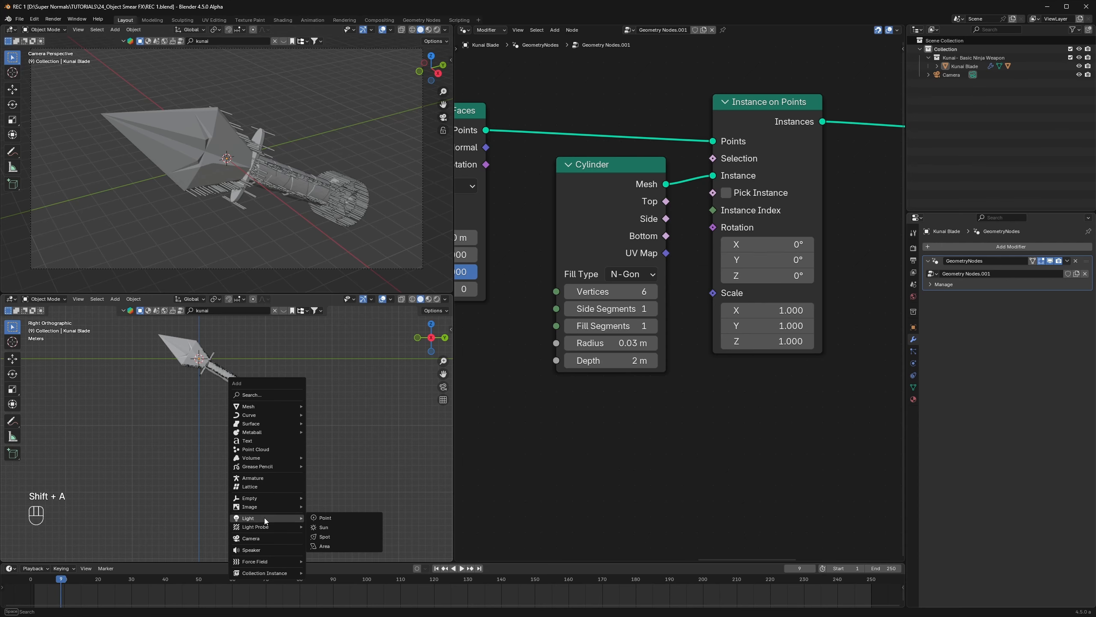
{"action": "mouse_move", "coordinate": [289, 499]}
{"action": "left_click", "coordinate": [334, 497]}
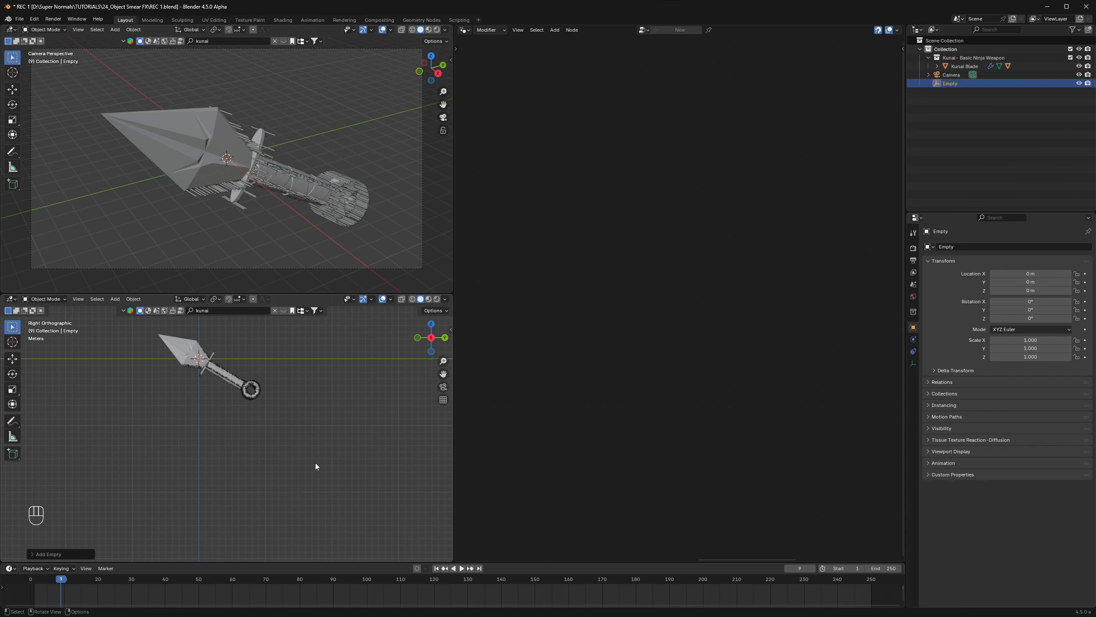
{"action": "key", "text": "g"}
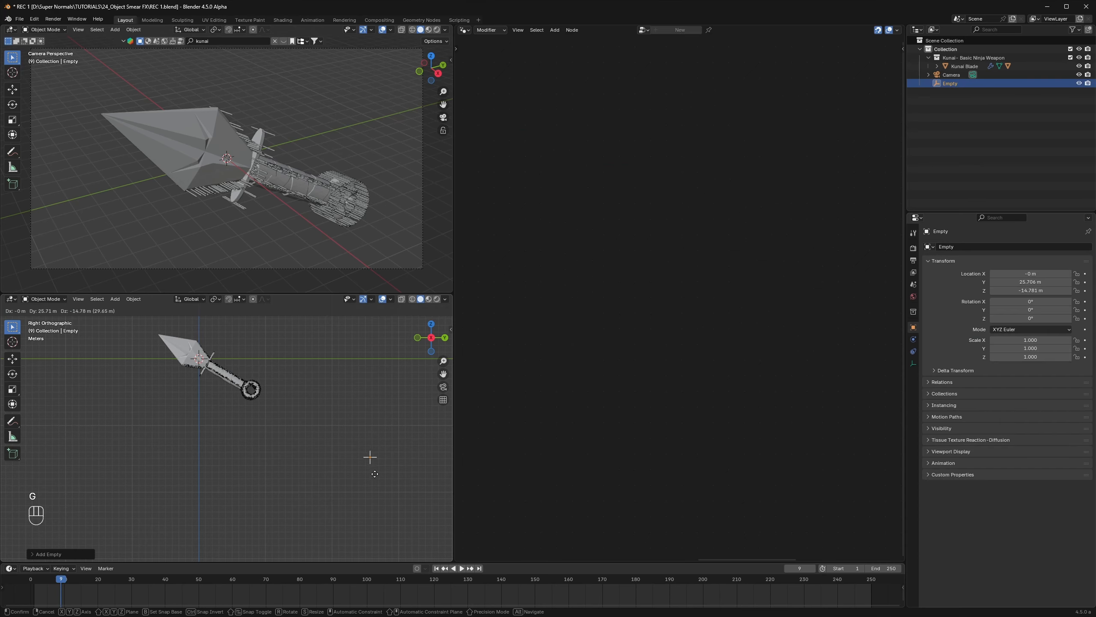
{"action": "left_click", "coordinate": [382, 475]}
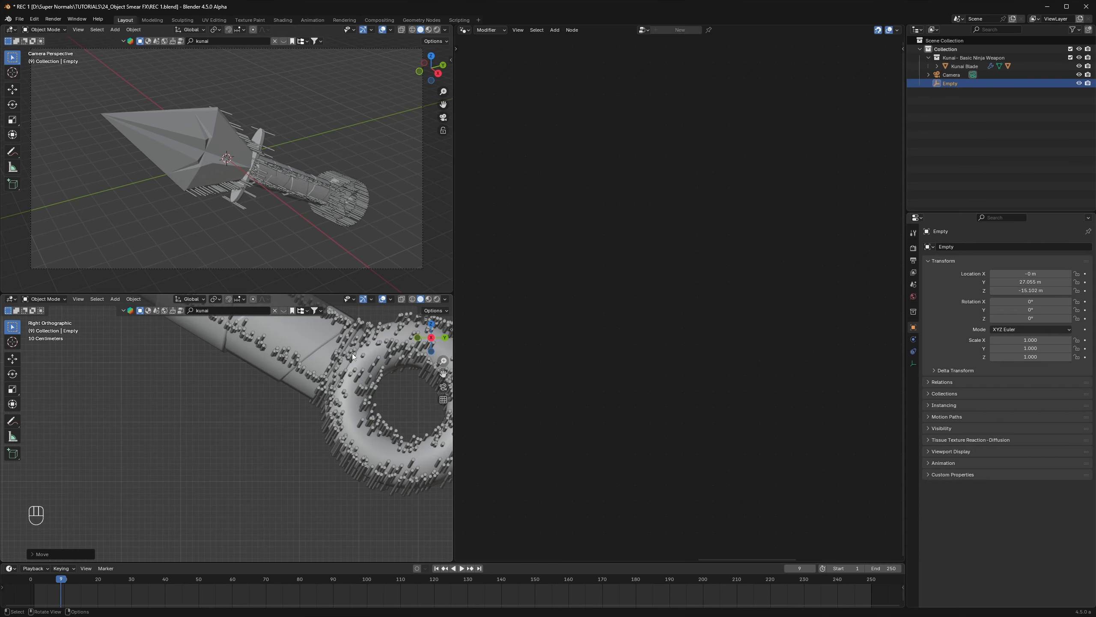
Step: Examine the empty's placement relative to the kunai's handle and the instanced cylinders
{"action": "scroll", "coordinate": [352, 357], "scroll_direction": "down", "scroll_amount": 7}
{"action": "middle_click_drag", "start_coordinate": [393, 477], "coordinate": [273, 432], "text": "shift"}
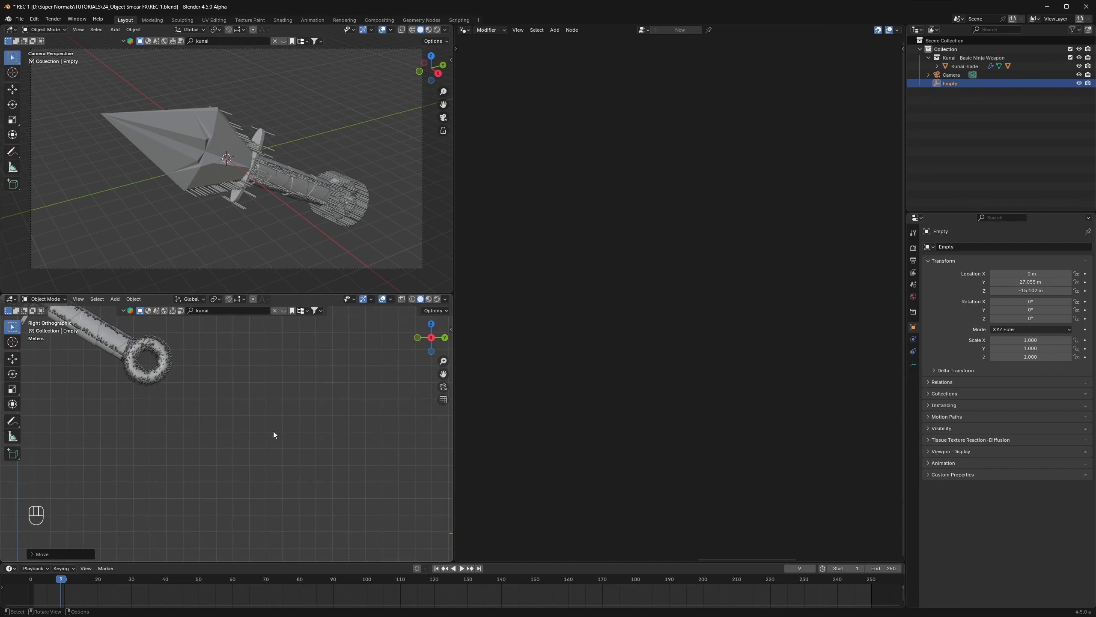
{"action": "scroll", "coordinate": [274, 431], "scroll_direction": "down", "scroll_amount": 3}
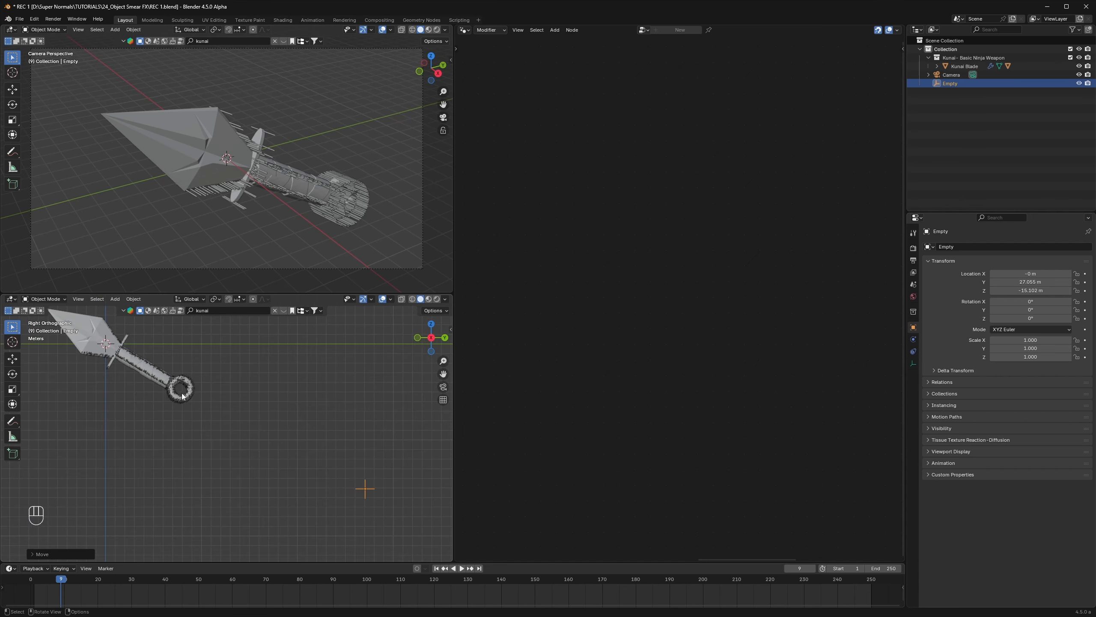
{"action": "scroll", "coordinate": [182, 396], "scroll_direction": "up", "scroll_amount": 10}
{"action": "scroll", "coordinate": [289, 423], "scroll_direction": "down", "scroll_amount": 6}
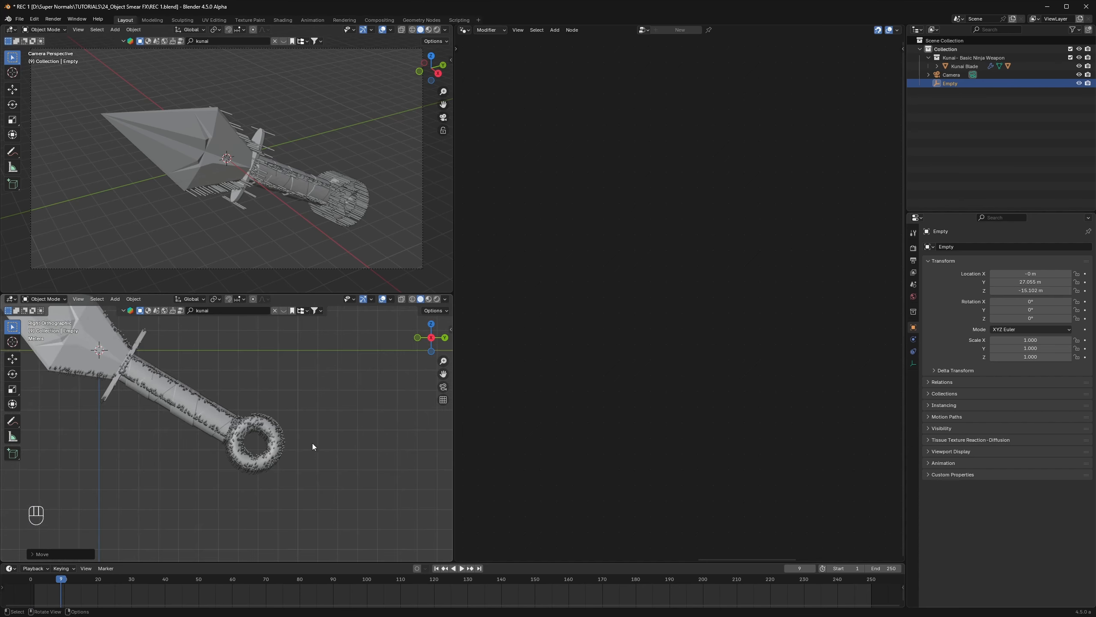
{"action": "middle_click_drag", "start_coordinate": [312, 443], "coordinate": [304, 469], "text": "shift"}
{"action": "scroll", "coordinate": [252, 417], "scroll_direction": "down", "scroll_amount": 3}
{"action": "scroll", "coordinate": [216, 406], "scroll_direction": "down", "scroll_amount": 2}
{"action": "scroll", "coordinate": [269, 431], "scroll_direction": "up", "scroll_amount": 2}
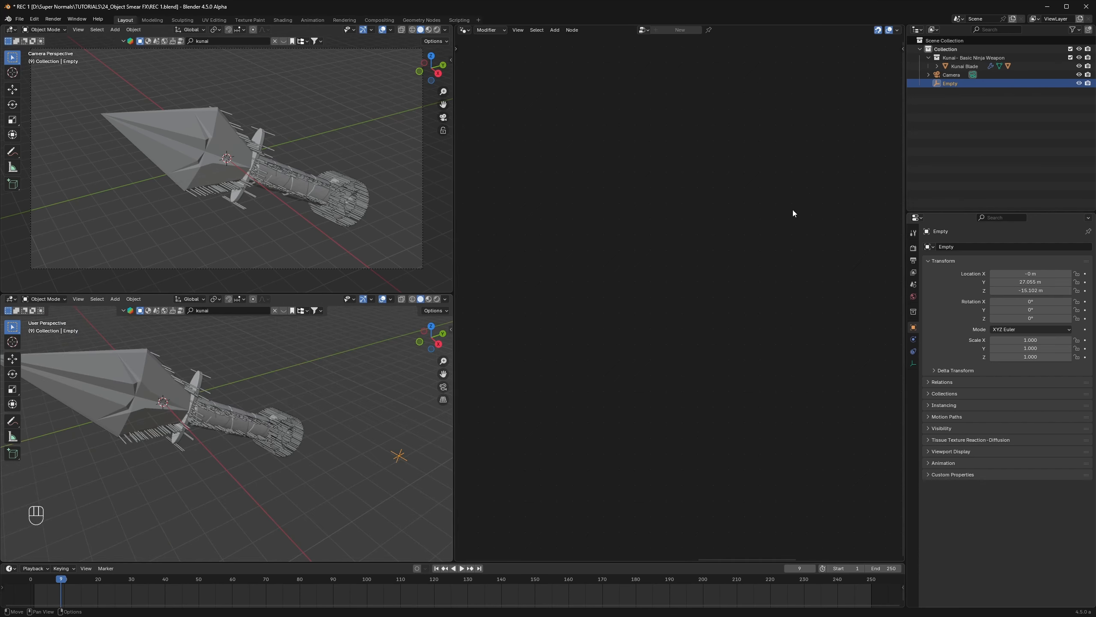
{"action": "middle_click_drag", "start_coordinate": [242, 400], "coordinate": [304, 396], "text": "shift"}
{"action": "scroll", "coordinate": [307, 394], "scroll_direction": "up", "scroll_amount": 2}
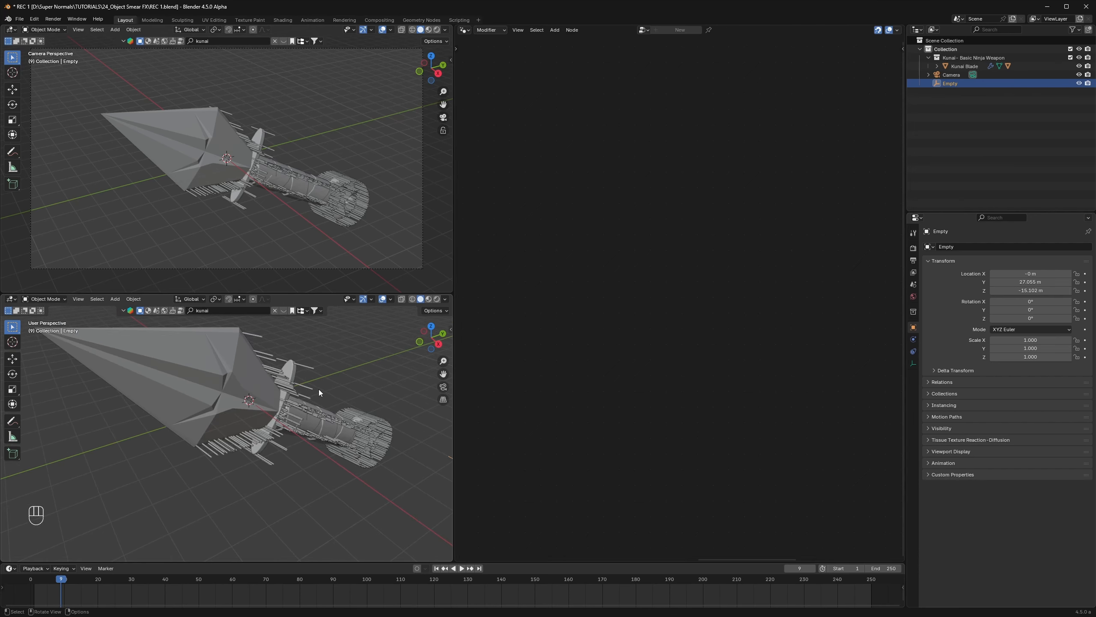
Step: Select the Kunai Blade, pin its geometry node tree in the node editor, and deselect the object
{"action": "left_click", "coordinate": [286, 384]}
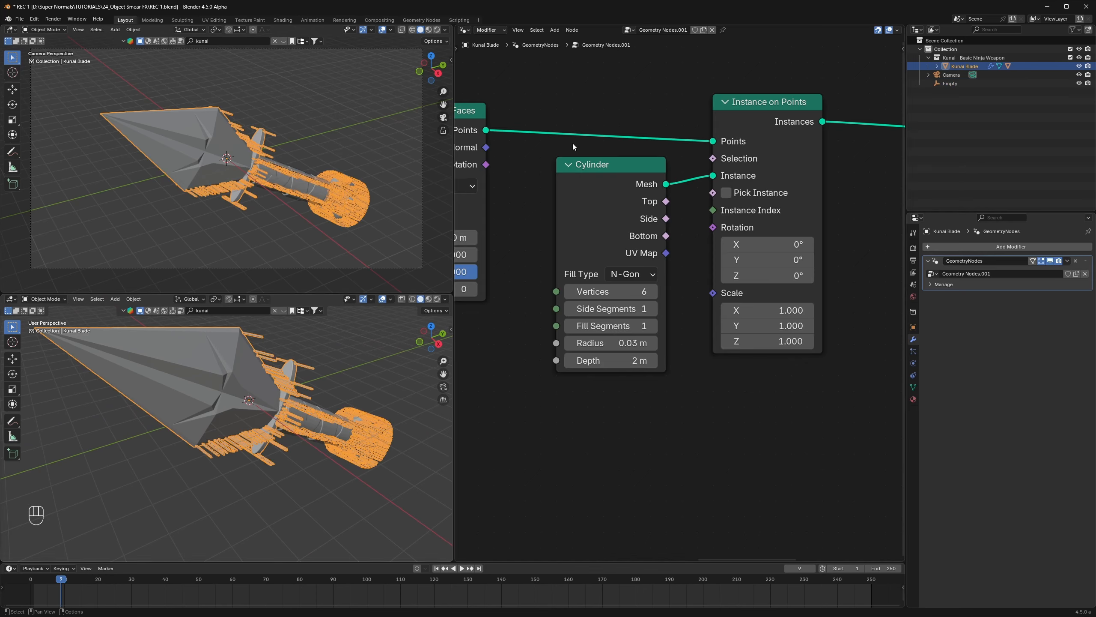
{"action": "left_click", "coordinate": [722, 30]}
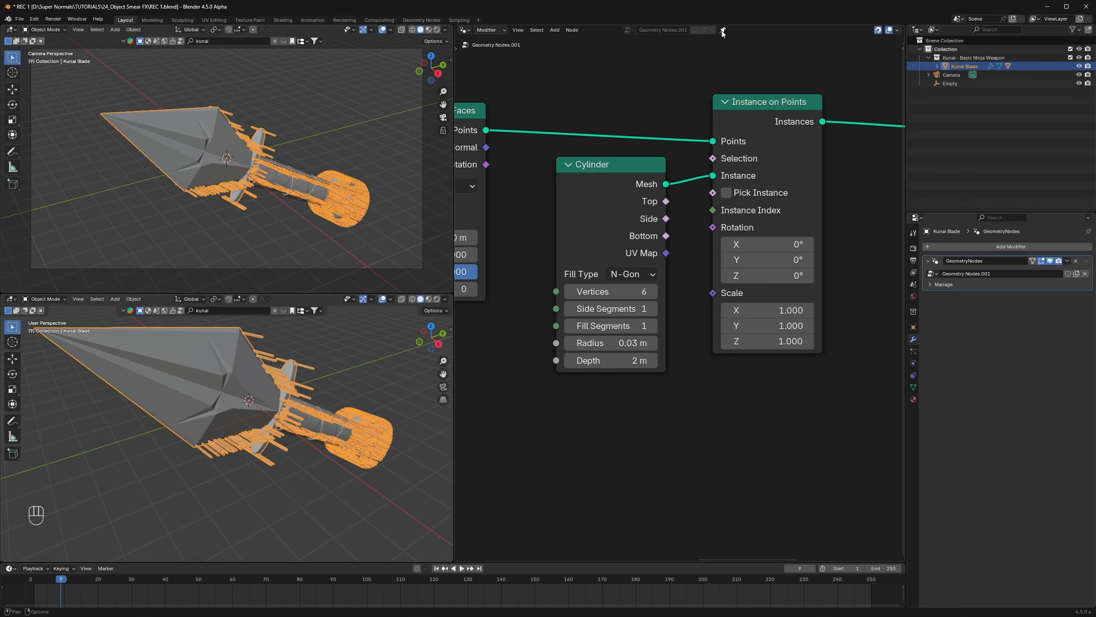
{"action": "left_click", "coordinate": [375, 382]}
{"action": "scroll", "coordinate": [369, 384], "scroll_direction": "down", "scroll_amount": 3}
{"action": "left_click_drag", "start_coordinate": [415, 433], "coordinate": [383, 520]}
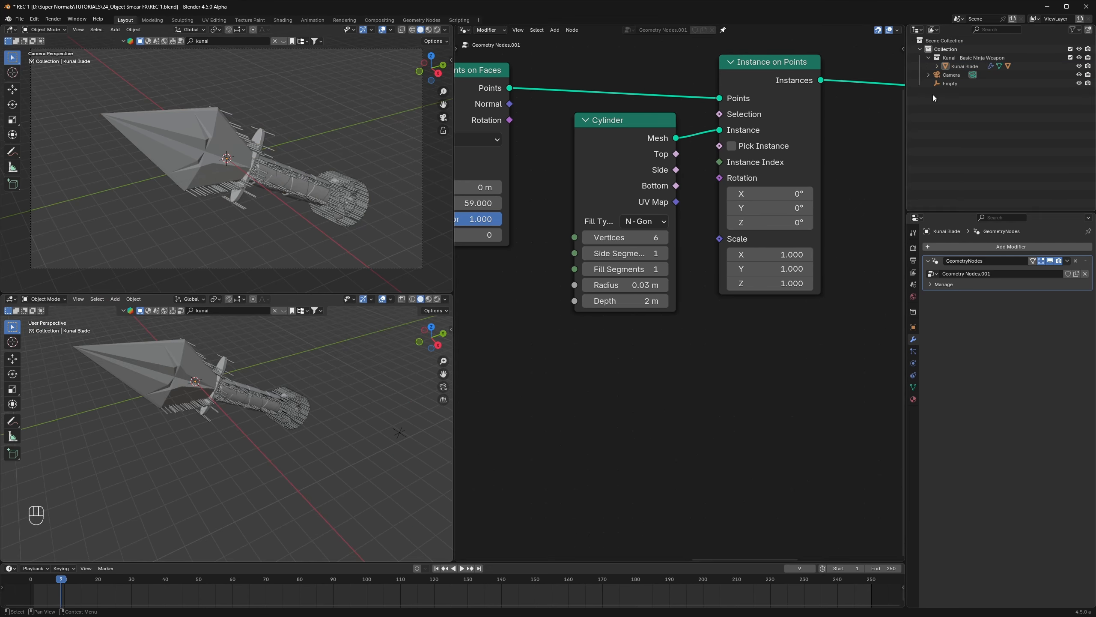
Step: Add an Object Info node for the Empty below the Cylinder node and set it to Relative
{"action": "left_click_drag", "start_coordinate": [947, 84], "coordinate": [577, 347]}
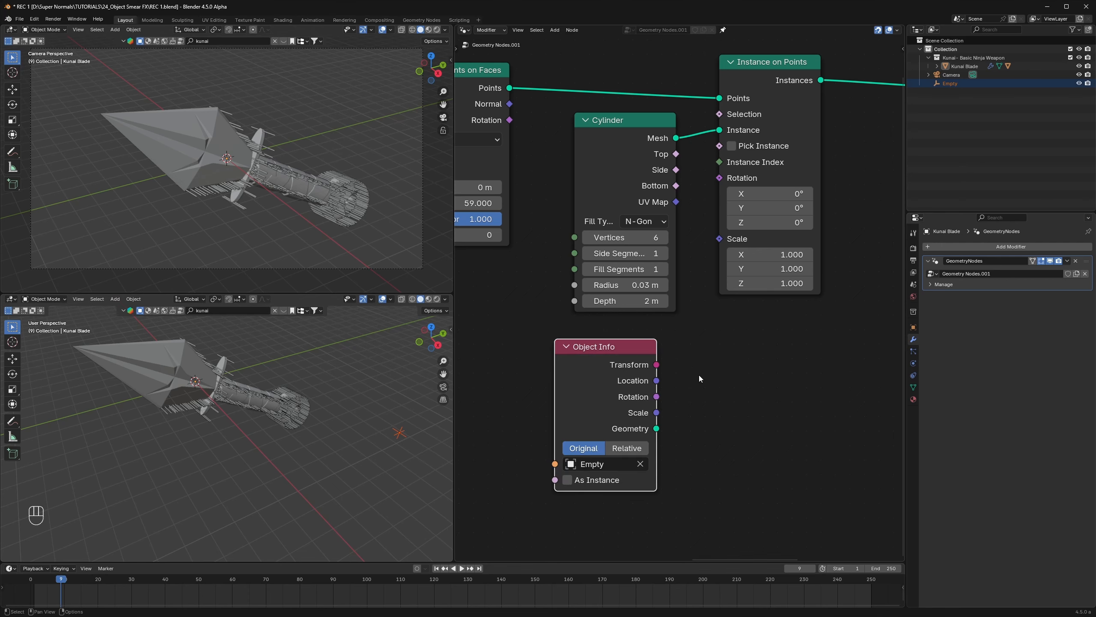
{"action": "middle_click_drag", "start_coordinate": [696, 375], "coordinate": [682, 347]}
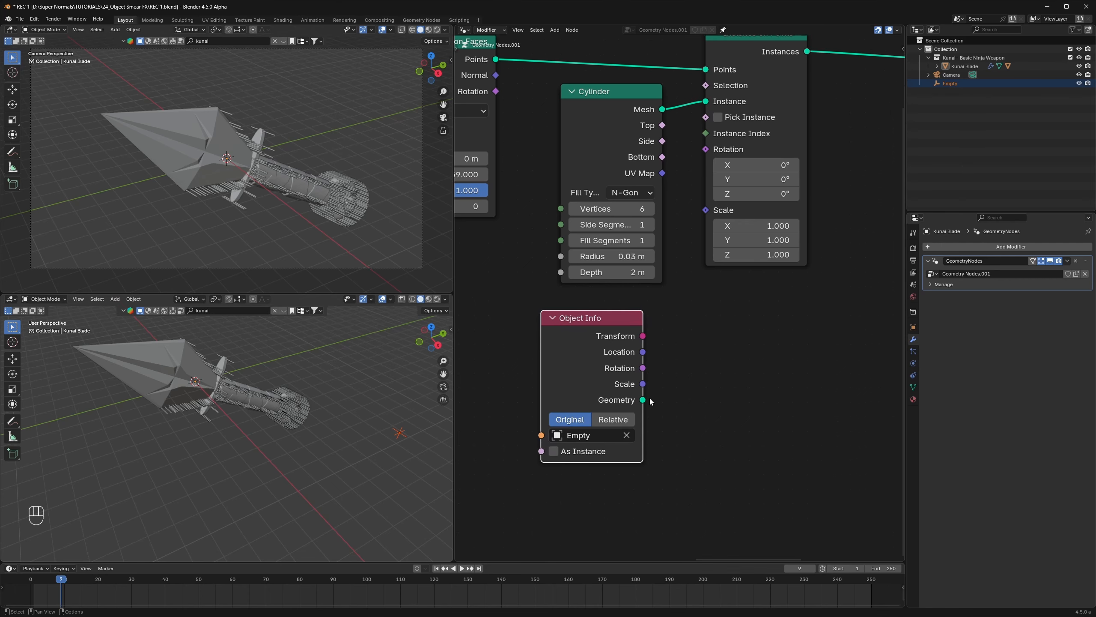
{"action": "left_click", "coordinate": [609, 421]}
{"action": "left_click_drag", "start_coordinate": [600, 334], "coordinate": [576, 338]}
{"action": "scroll", "coordinate": [630, 346], "scroll_direction": "down", "scroll_amount": 4}
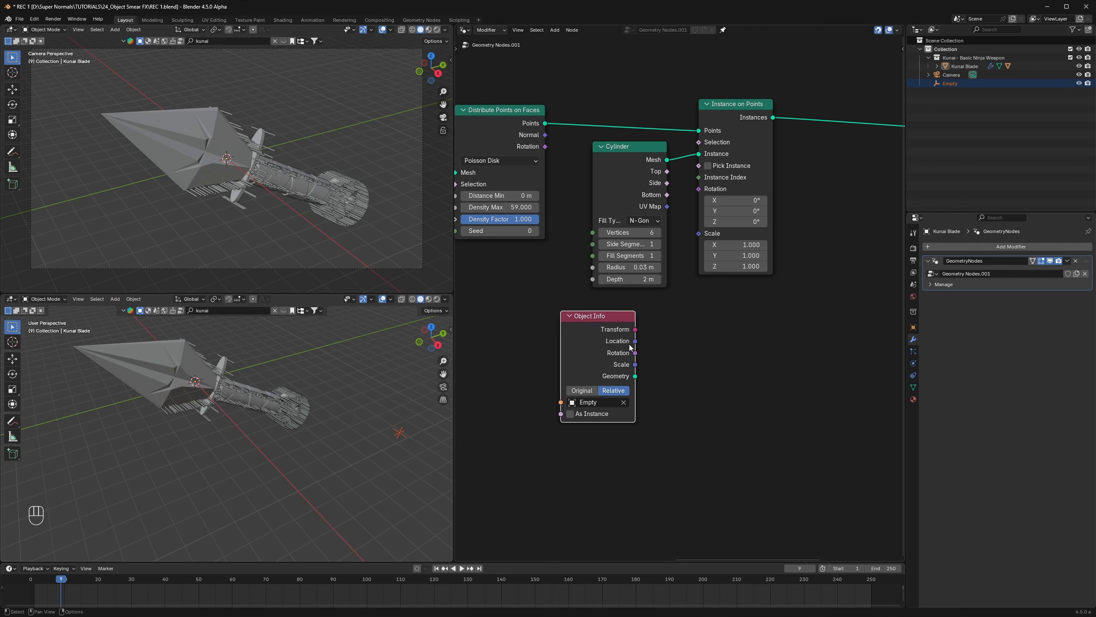
Step: Connect the Object Info node's Location output to the first input of a new Vector Math node set to Subtract
{"action": "scroll", "coordinate": [621, 363], "scroll_direction": "up", "scroll_amount": 5}
{"action": "middle_click_drag", "start_coordinate": [621, 367], "coordinate": [668, 345]}
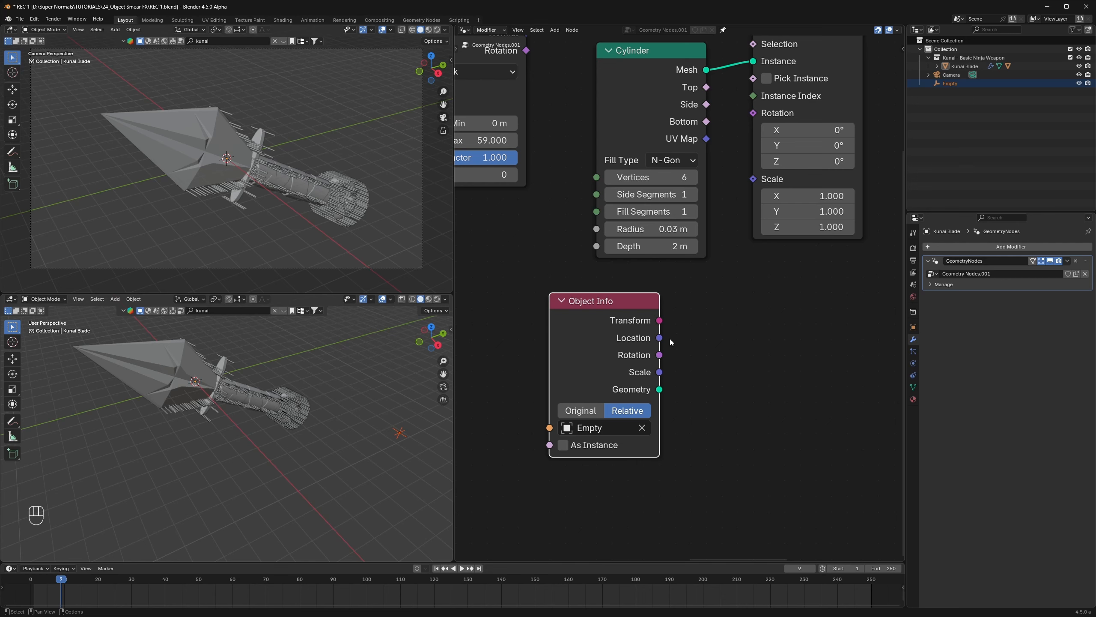
{"action": "left_click_drag", "start_coordinate": [659, 337], "coordinate": [711, 341]}
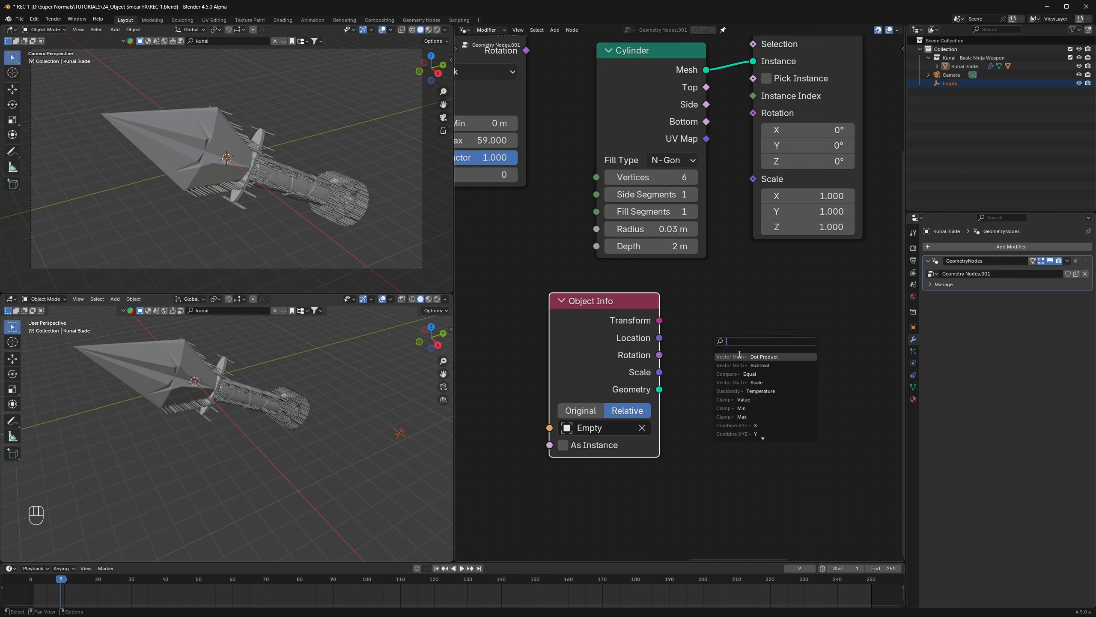
{"action": "left_click", "coordinate": [758, 365]}
{"action": "left_click", "coordinate": [758, 350]}
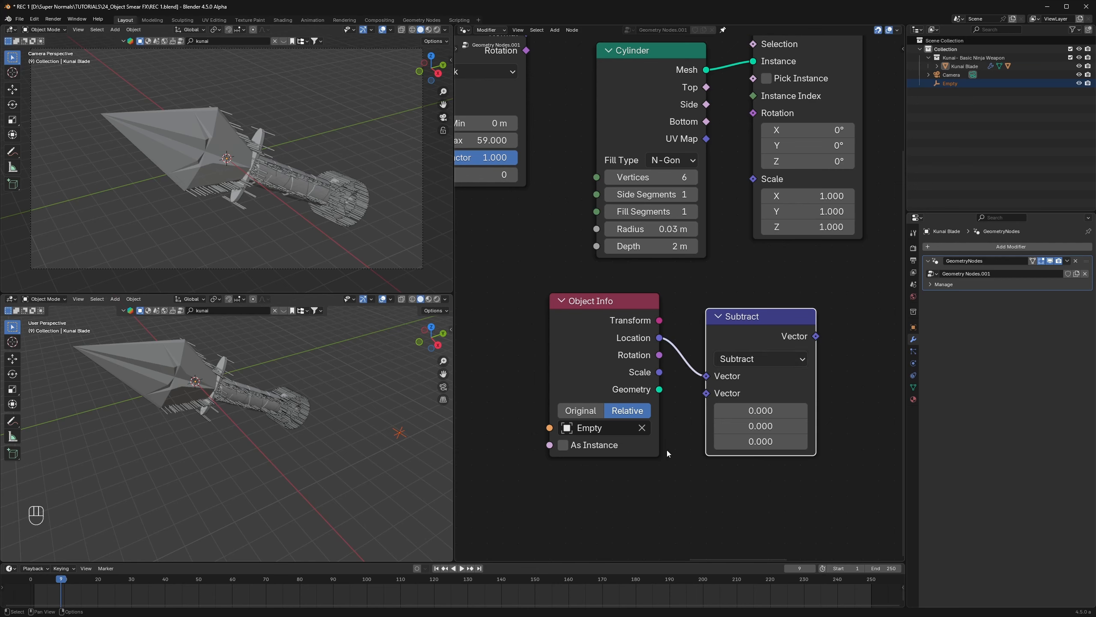
Step: Add a Position node below Object Info and connect it to the second Vector input of Subtract
{"action": "key", "text": "shift+a"}
{"action": "left_click", "coordinate": [656, 432]}
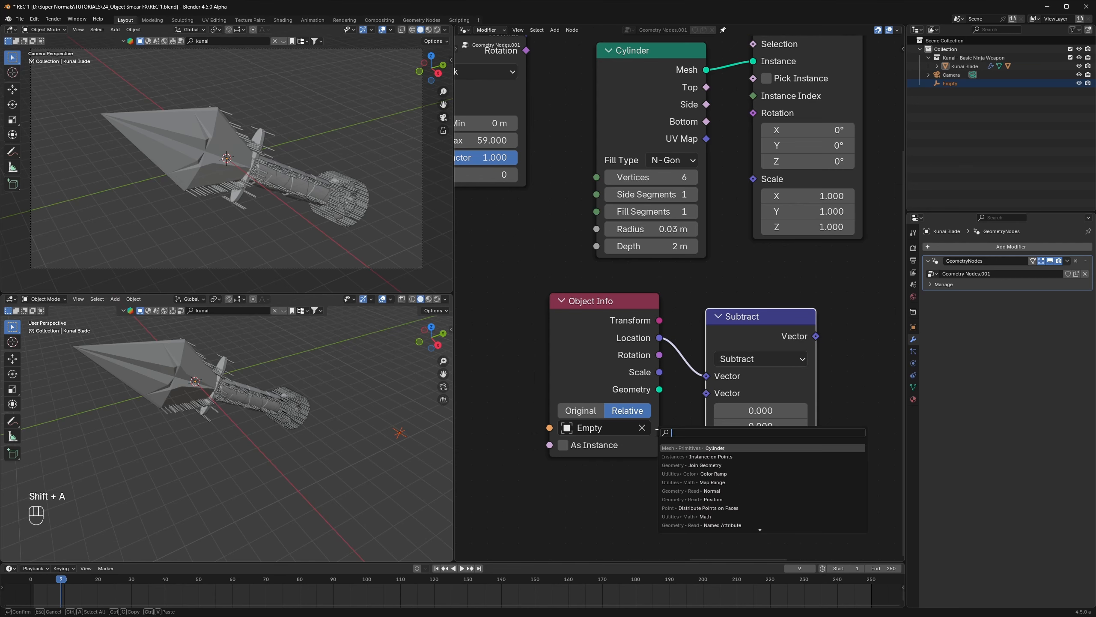
{"action": "left_click", "coordinate": [712, 500]}
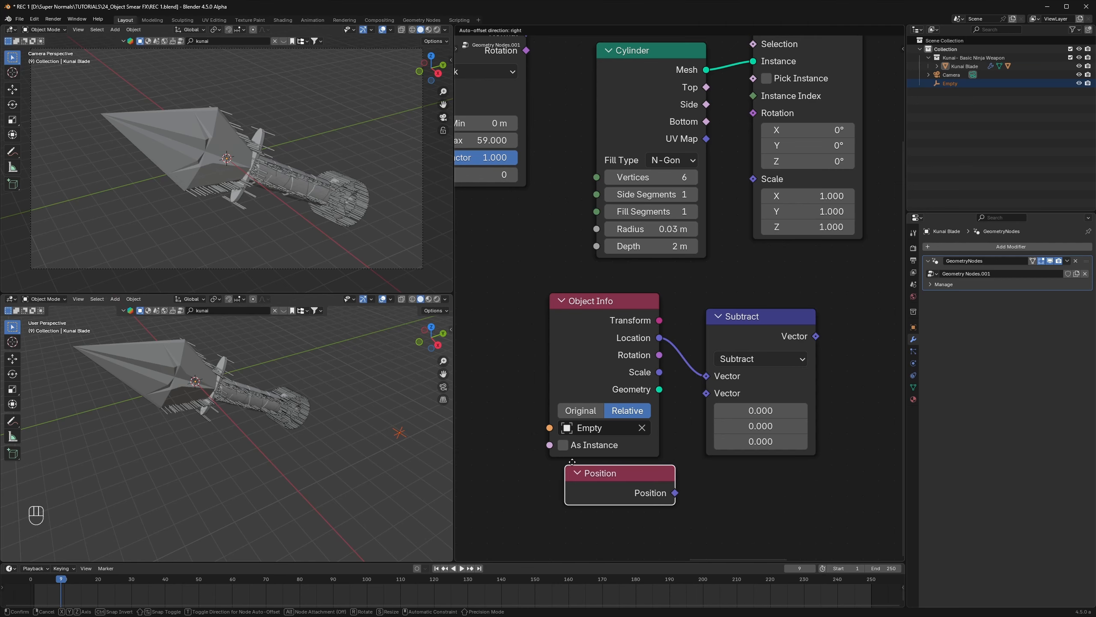
{"action": "left_click", "coordinate": [557, 462]}
{"action": "left_click_drag", "start_coordinate": [659, 493], "coordinate": [706, 393]}
Step: Move the Object Info, Position and Subtract nodes together to make room after Subtract
{"action": "left_click_drag", "start_coordinate": [810, 502], "coordinate": [581, 330]}
{"action": "key", "text": "g"}
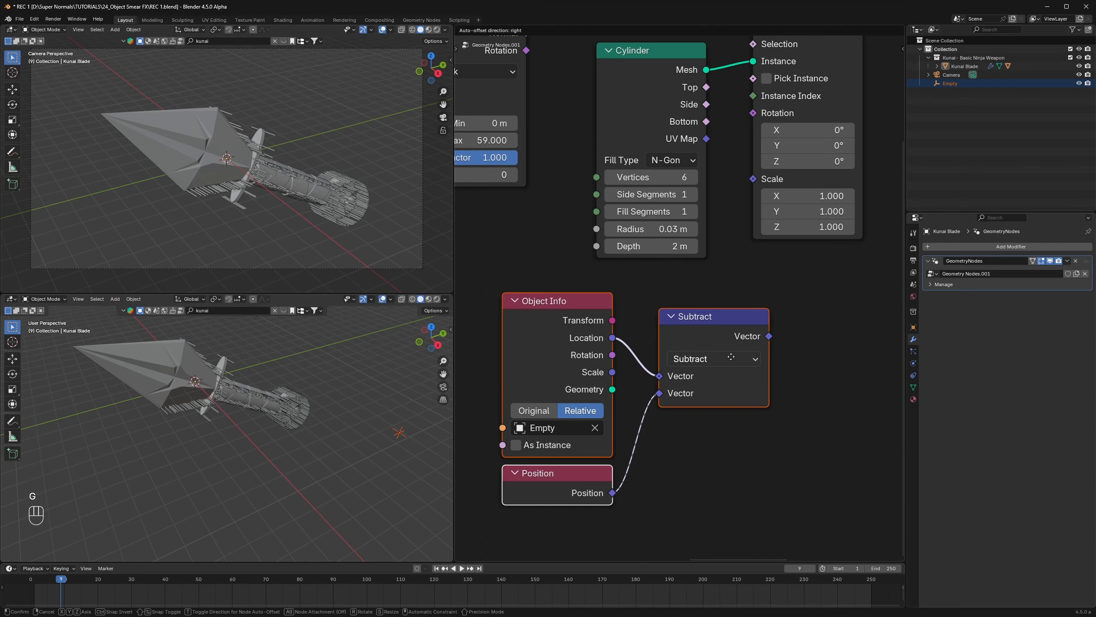
{"action": "left_click", "coordinate": [686, 356]}
{"action": "left_click", "coordinate": [799, 332]}
Step: Try feeding Subtract's Vector output directly into the Rotation input of Instance on Points, and cut that link
{"action": "scroll", "coordinate": [800, 332], "scroll_direction": "up", "scroll_amount": 3}
{"action": "scroll", "coordinate": [800, 333], "scroll_direction": "down", "scroll_amount": 4}
{"action": "middle_click_drag", "start_coordinate": [779, 333], "coordinate": [739, 361]}
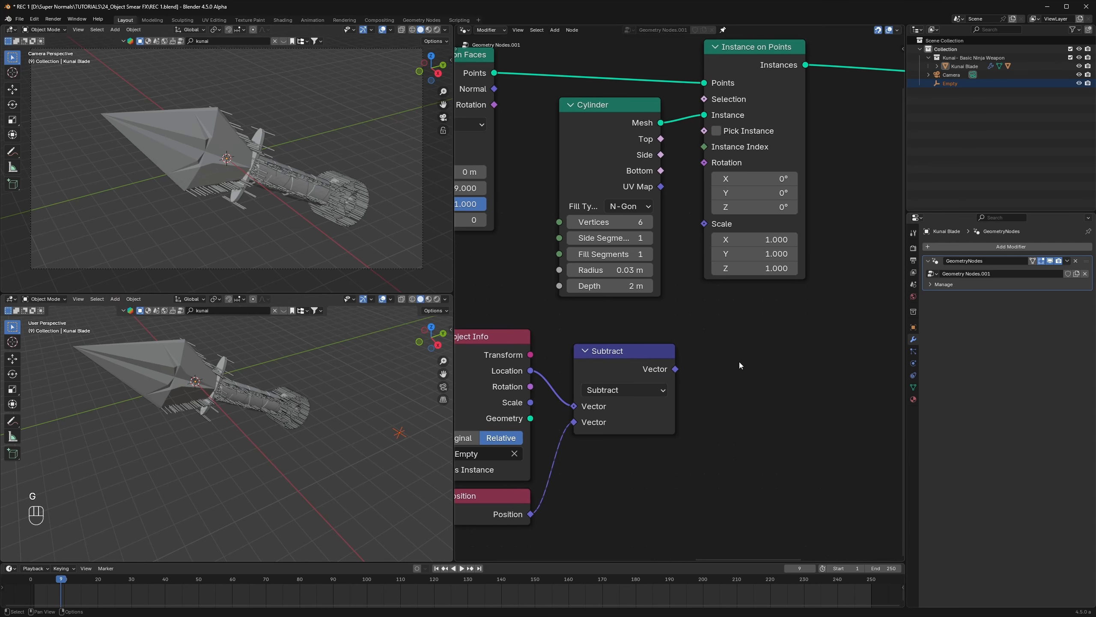
{"action": "left_click_drag", "start_coordinate": [675, 369], "coordinate": [704, 163]}
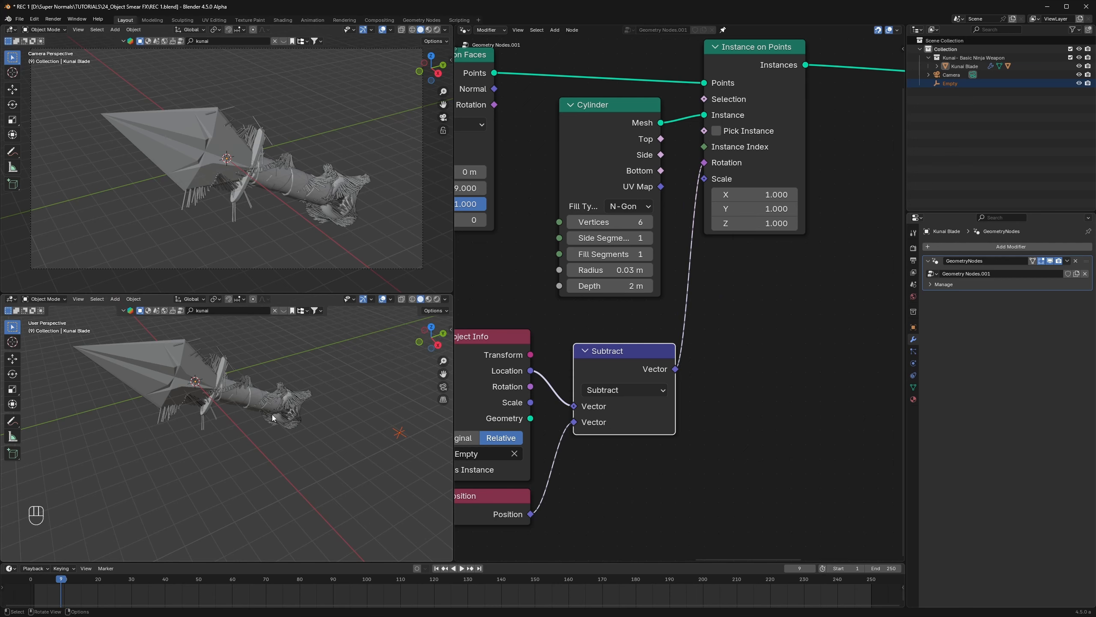
{"action": "right_click_drag", "start_coordinate": [707, 320], "coordinate": [659, 308], "text": "ctrl"}
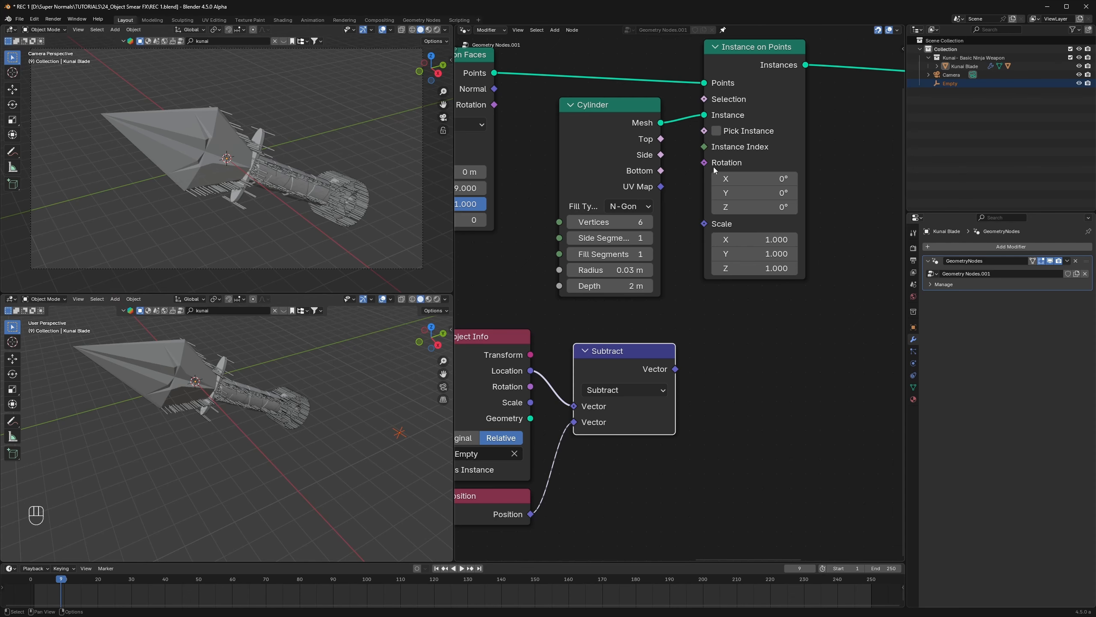
Step: Add an Align Rotation to Vector node beside the Subtract node
{"action": "scroll", "coordinate": [696, 362], "scroll_direction": "up", "scroll_amount": 1}
{"action": "key", "text": "shift+a"}
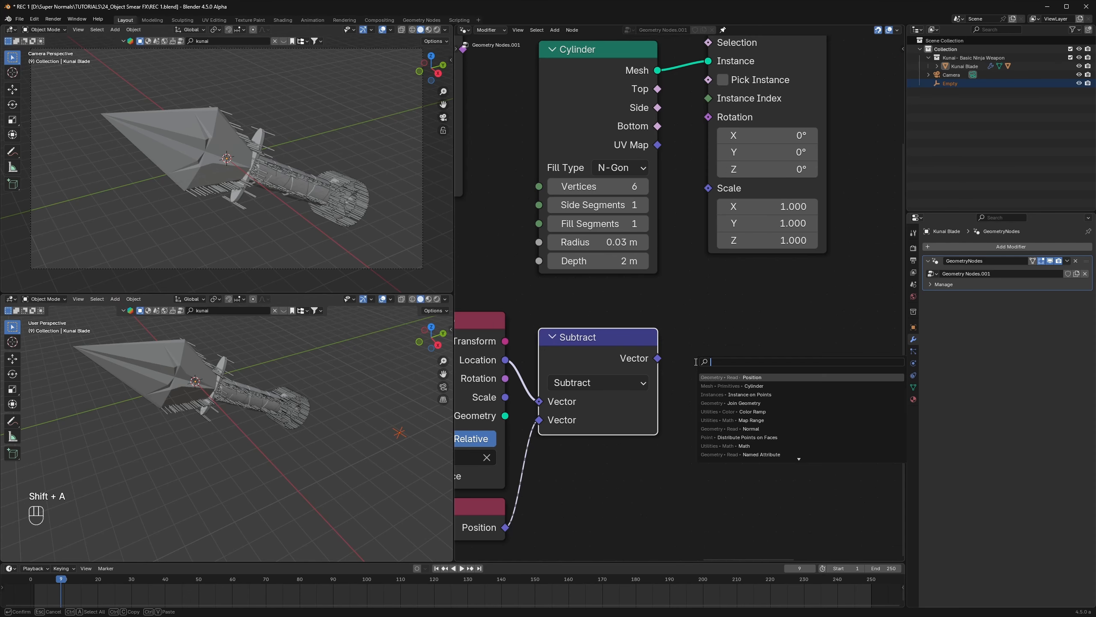
{"action": "type", "text": "align"}
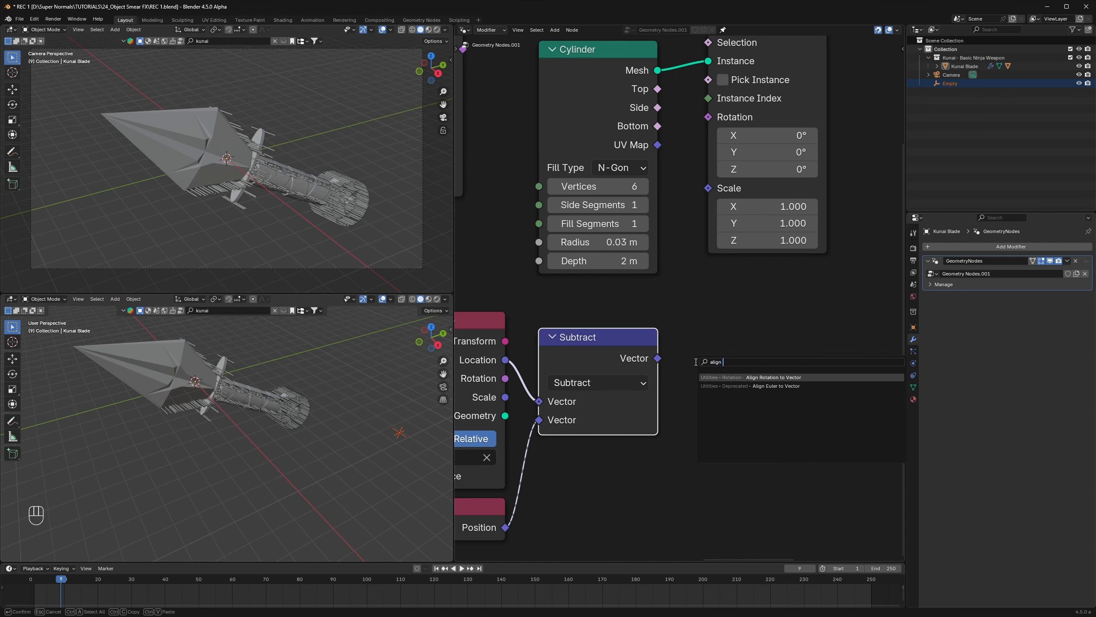
{"action": "key", "text": "Return"}
{"action": "left_click", "coordinate": [693, 322]}
Step: Connect Subtract's Vector to Align Rotation to Vector, link its Rotation output to Instance on Points' Rotation, and save the file
{"action": "left_click_drag", "start_coordinate": [657, 358], "coordinate": [692, 437]}
{"action": "left_click_drag", "start_coordinate": [810, 400], "coordinate": [706, 119]}
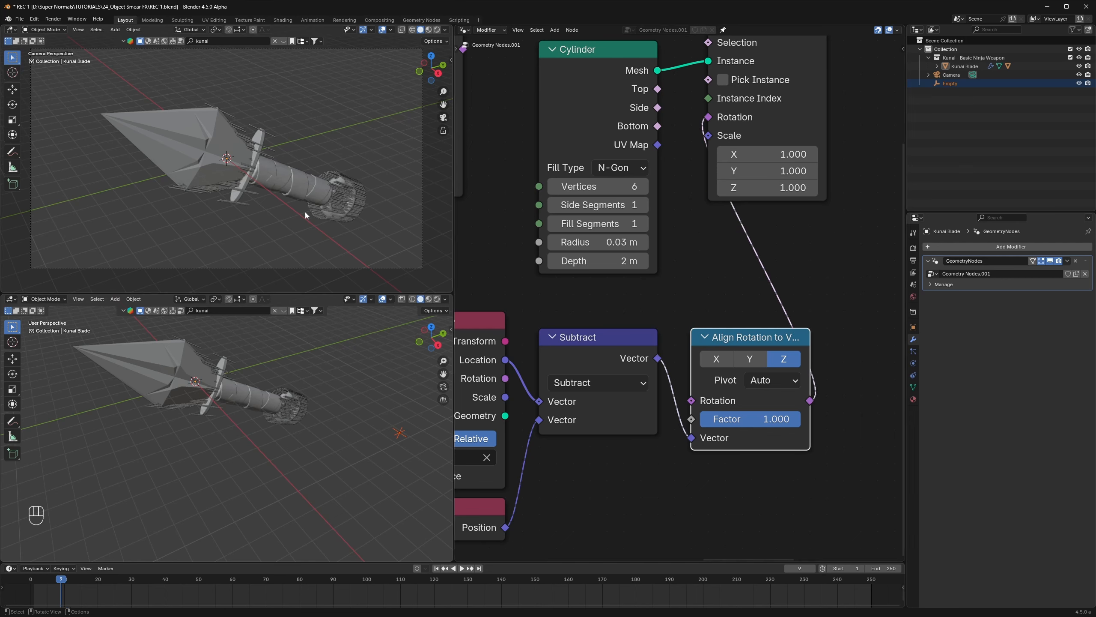
{"action": "key", "text": "ctrl+s"}
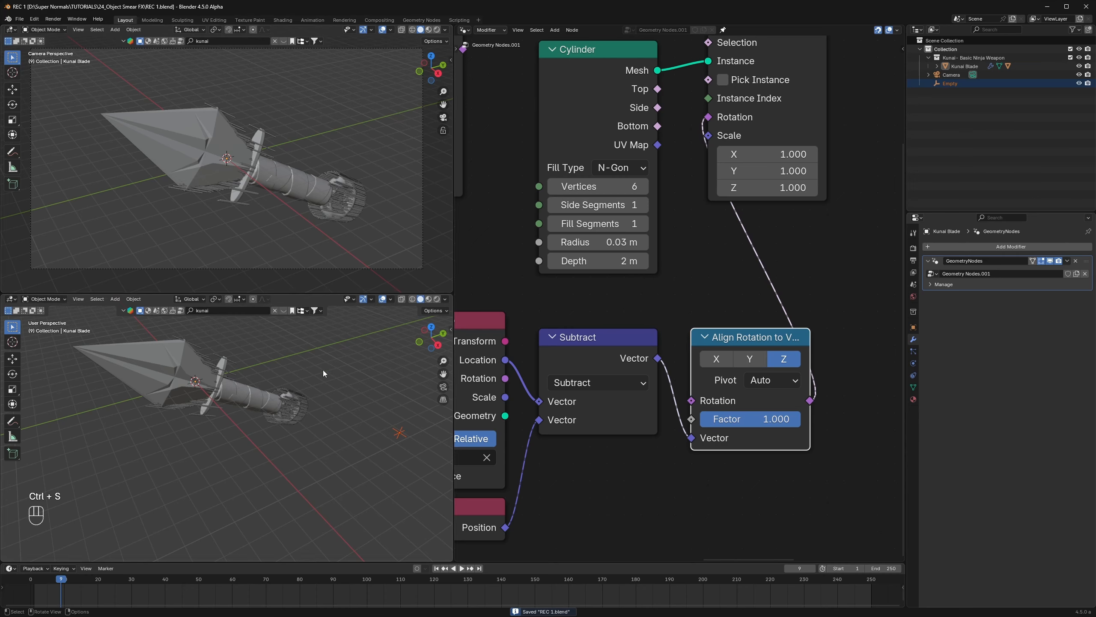
Step: Try moving the empty in the right orthographic view to test the cylinders' alignment toward it
{"action": "scroll", "coordinate": [331, 429], "scroll_direction": "down", "scroll_amount": 3}
{"action": "key", "text": "KP_3"}
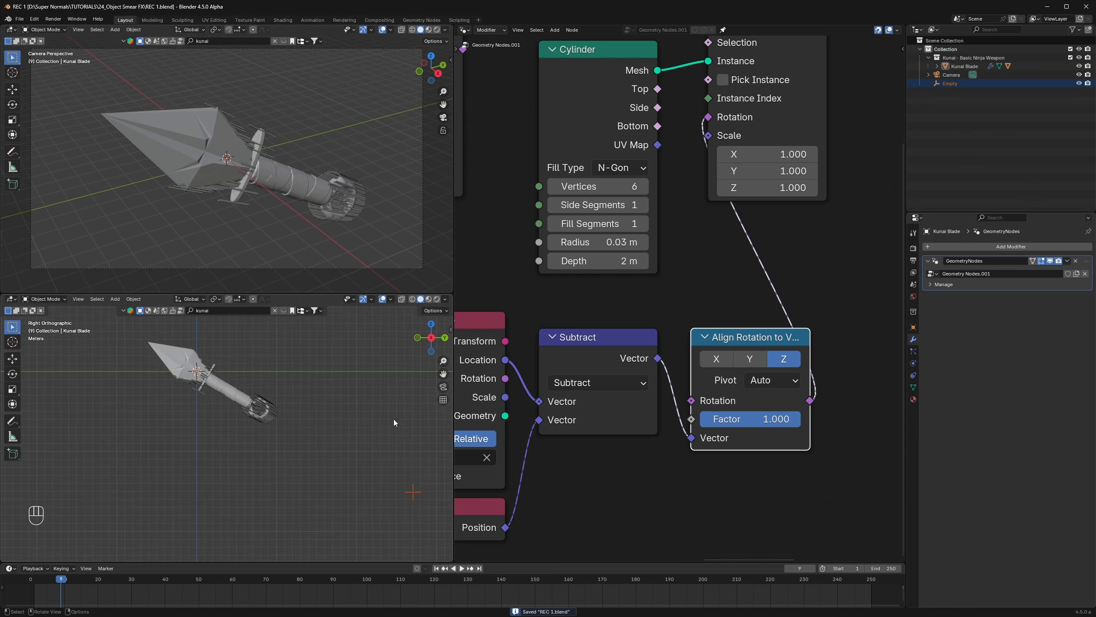
{"action": "key", "text": "g"}
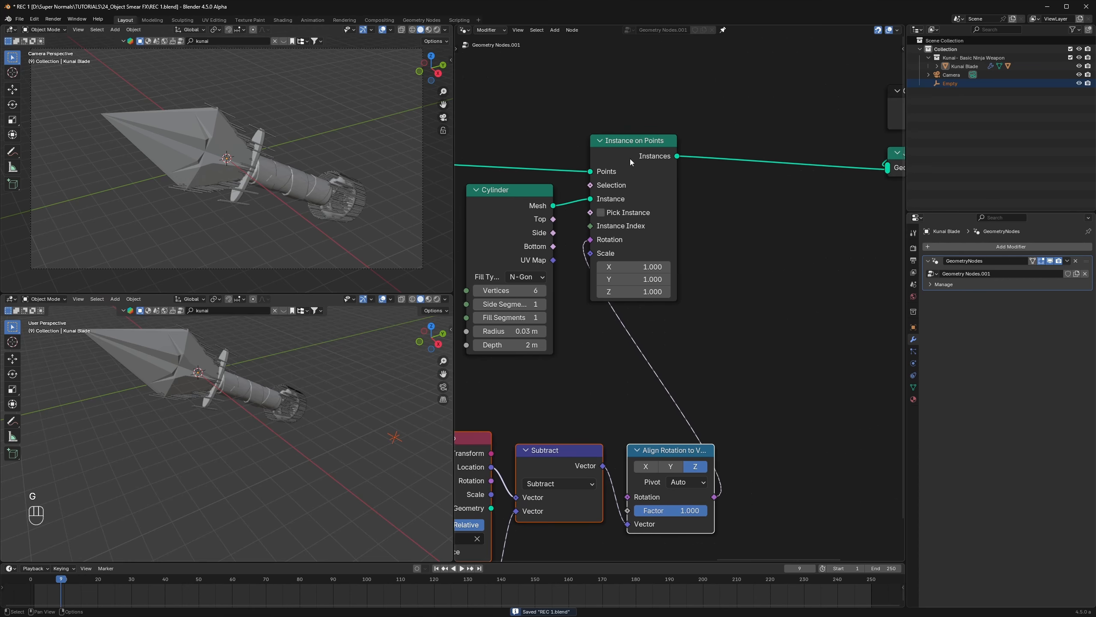
Step: Move Instance on Points aside to make room and insert a Transform Geometry node between Cylinder's Mesh and the Instance input
{"action": "key", "text": "g"}
{"action": "left_click", "coordinate": [740, 157]}
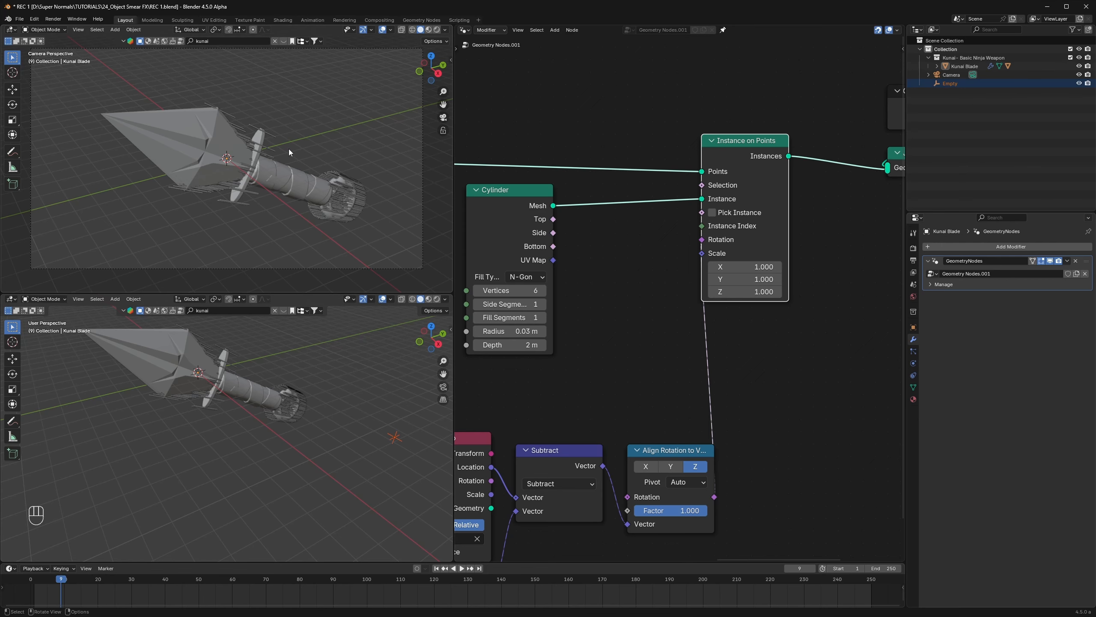
{"action": "scroll", "coordinate": [653, 253], "scroll_direction": "up", "scroll_amount": 2}
{"action": "key", "text": "shift+a"}
{"action": "type", "text": "t"}
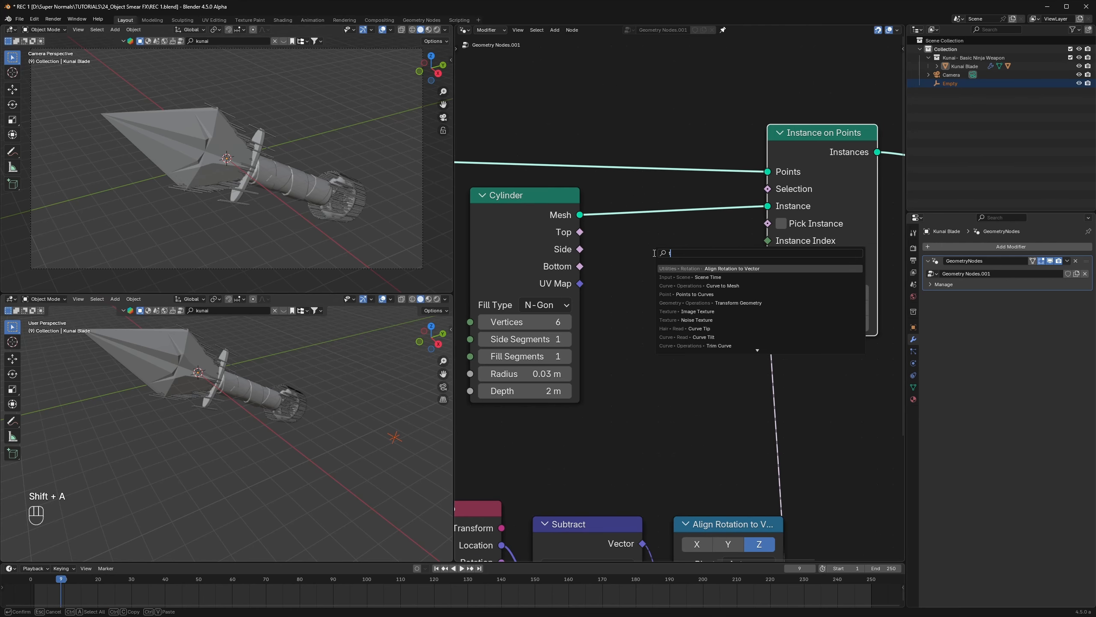
{"action": "type", "text": "ran"}
{"action": "left_click", "coordinate": [731, 269]}
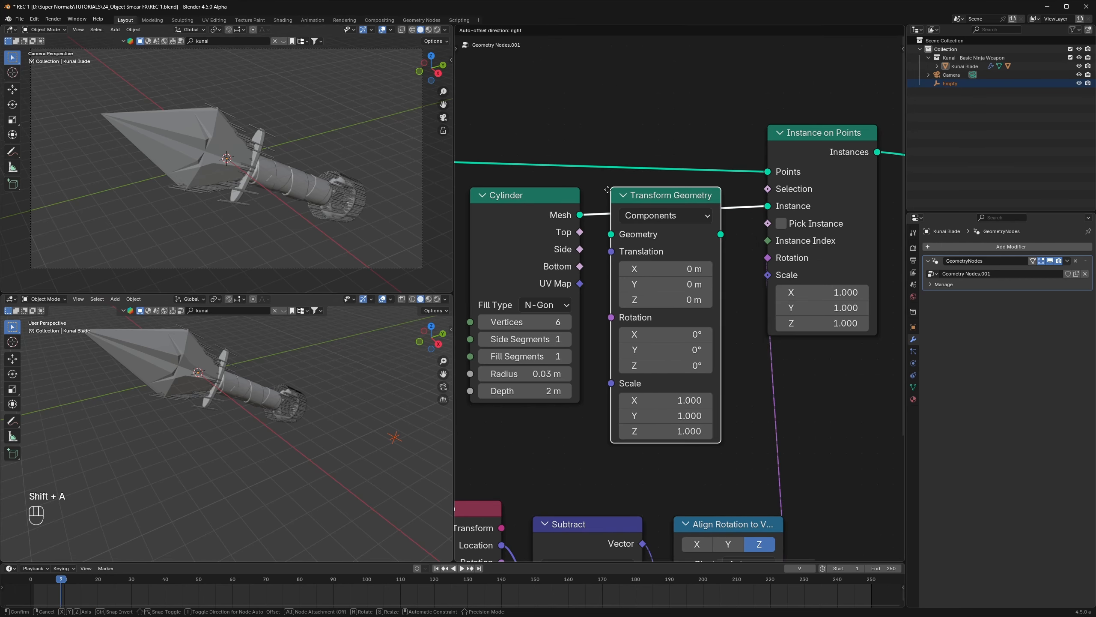
{"action": "left_click", "coordinate": [607, 190]}
{"action": "scroll", "coordinate": [624, 318], "scroll_direction": "up", "scroll_amount": 2}
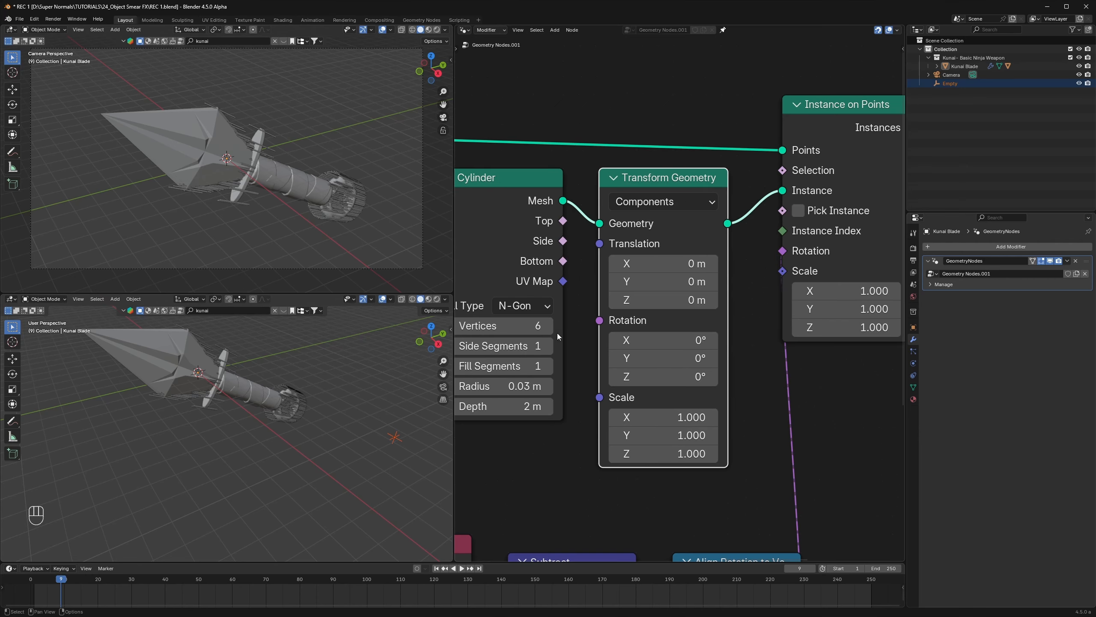
{"action": "scroll", "coordinate": [676, 298], "scroll_direction": "up", "scroll_amount": 1}
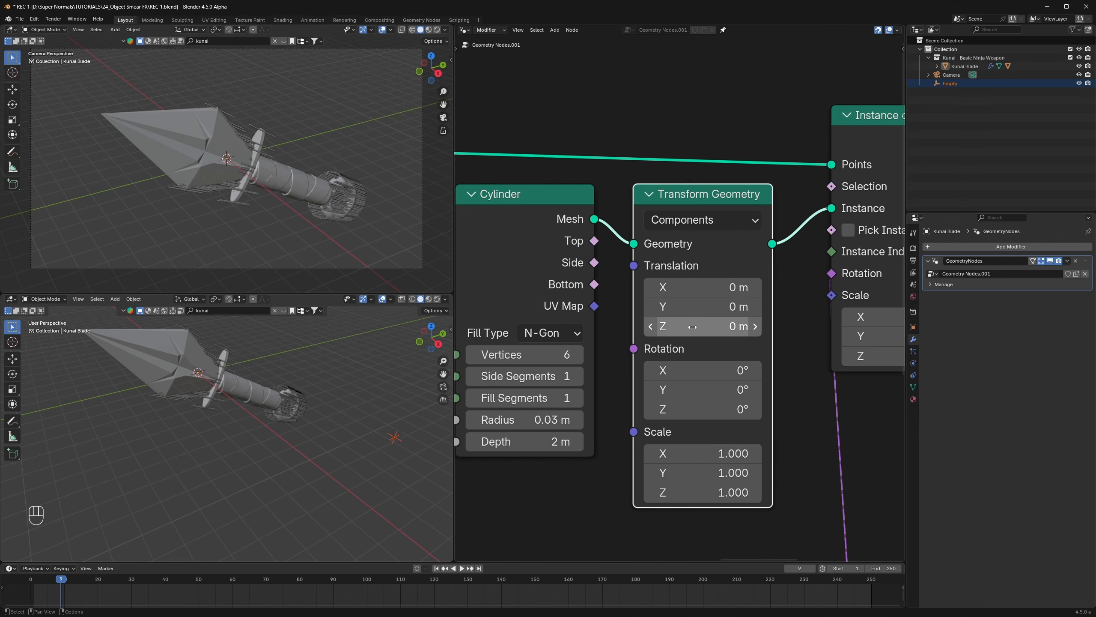
Step: Try adjusting Transform Geometry's Z translation freehand and undo the change
{"action": "mouse_move", "coordinate": [692, 326]}
{"action": "left_mouse_down"}
{"action": "mouse_move", "coordinate": [720, 326]}
{"action": "mouse_move", "coordinate": [678, 327]}
{"action": "mouse_move", "coordinate": [712, 327]}
{"action": "mouse_move", "coordinate": [691, 326]}
{"action": "left_mouse_up"}
{"action": "key", "text": "ctrl+z"}
{"action": "middle_click_drag", "start_coordinate": [610, 398], "coordinate": [675, 335]}
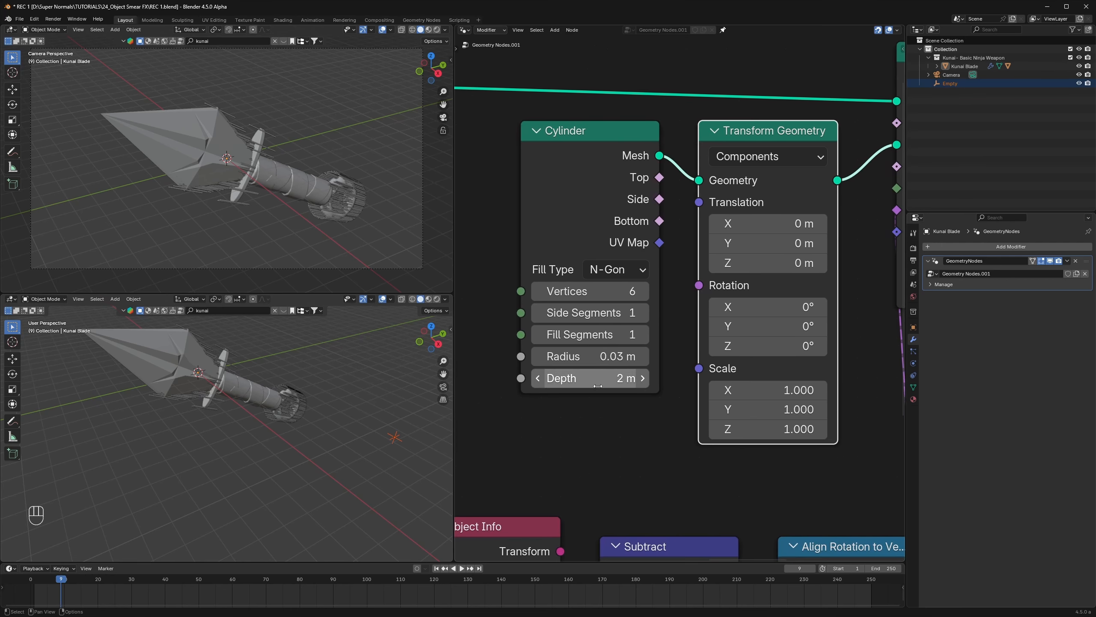
{"action": "left_click", "coordinate": [580, 417]}
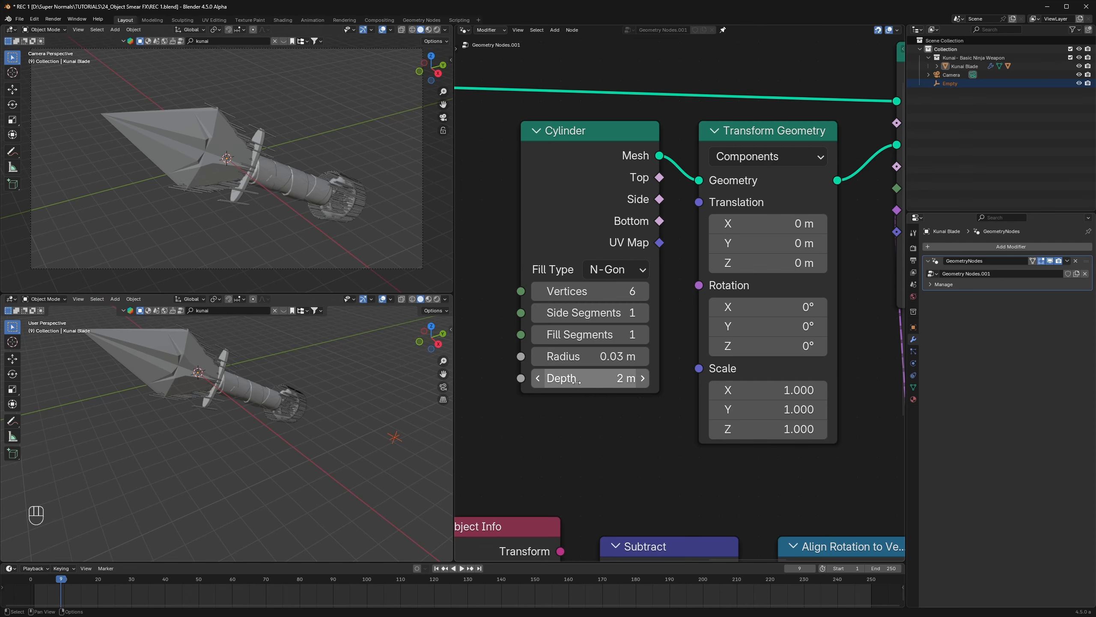
Step: Set Transform Geometry's Z translation to half the cylinder's depth, 2/2 (1 m)
{"action": "scroll", "coordinate": [283, 453], "scroll_direction": "up", "scroll_amount": 6}
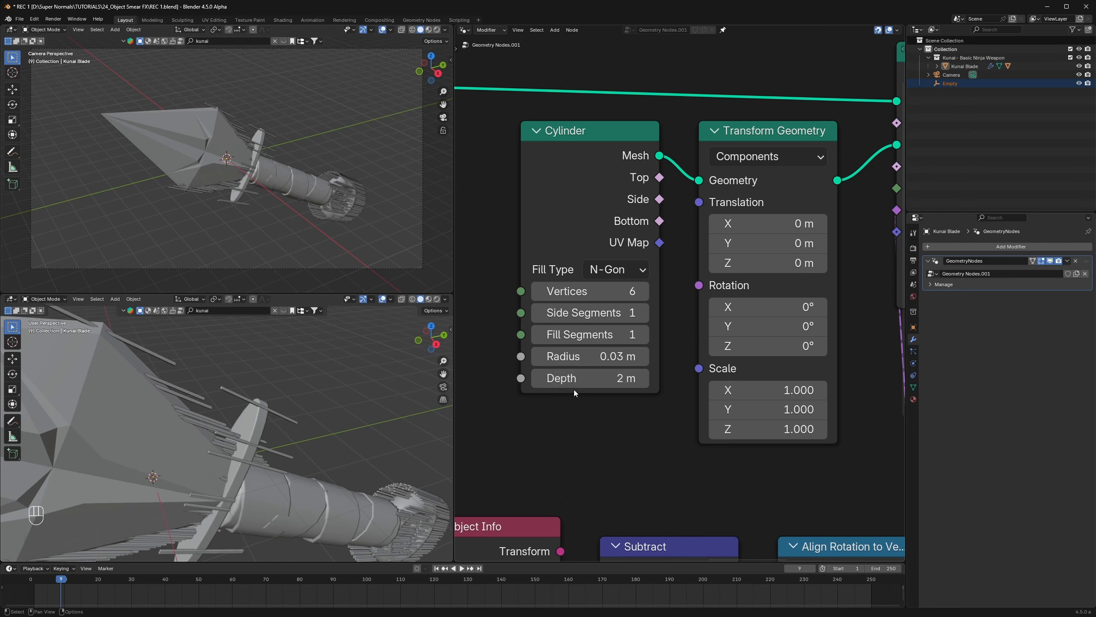
{"action": "left_click_drag", "start_coordinate": [771, 263], "coordinate": [771, 263]}
{"action": "type", "text": "2/2"}
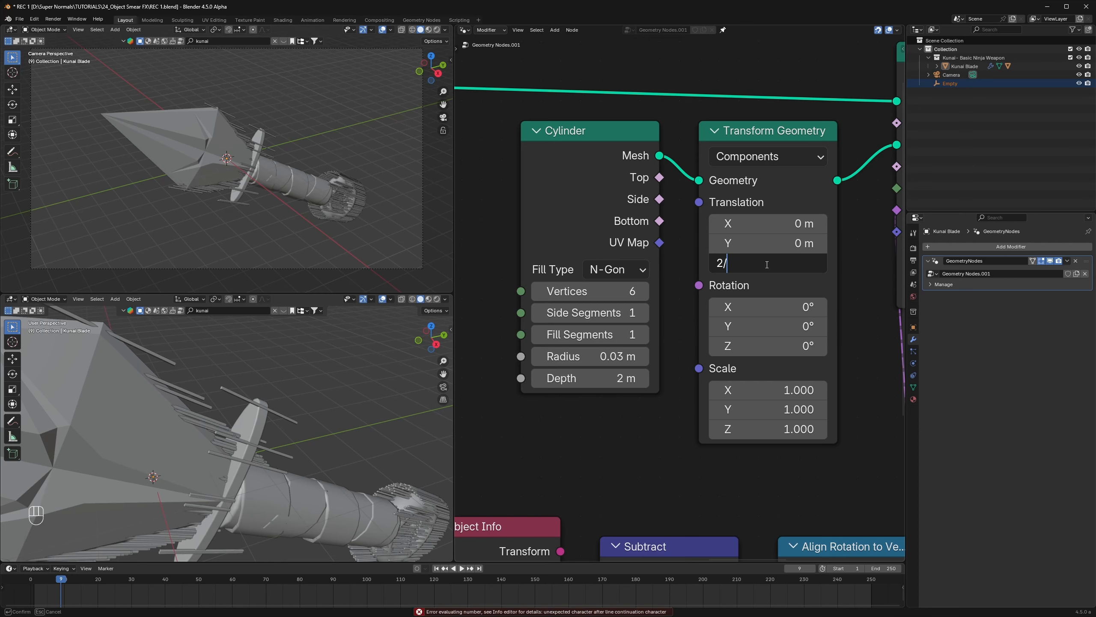
{"action": "key", "text": "Return"}
{"action": "key", "text": "Return"}
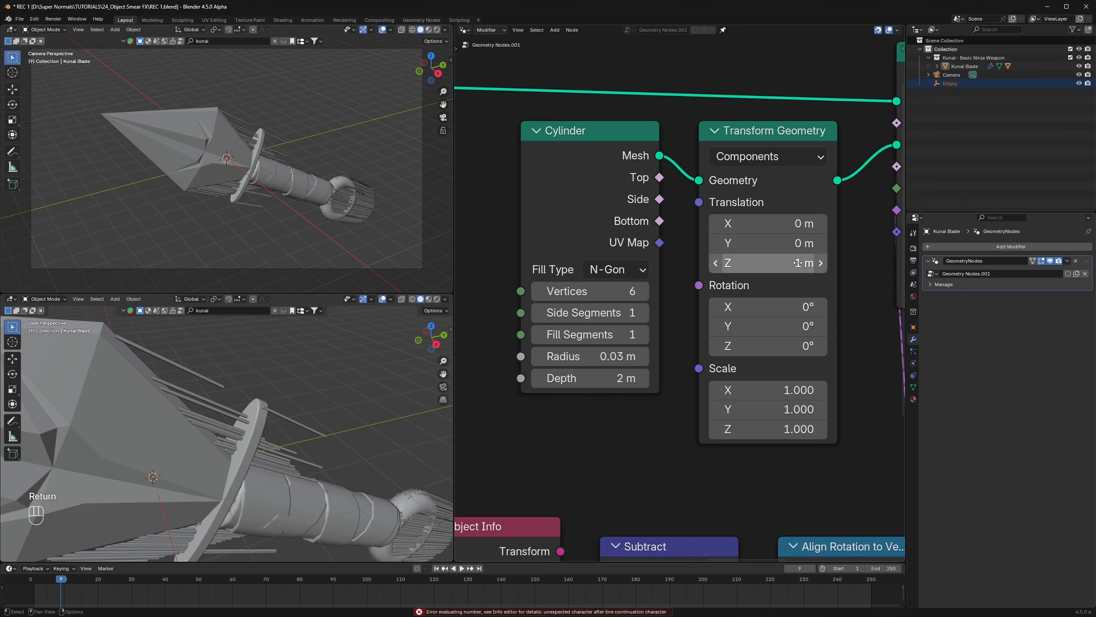
{"action": "key", "text": "Escape"}
Step: Lengthen the Cylinder's Depth to 3.47 m, set Transform Geometry's Z translation to 3.47/2, and save the file
{"action": "left_click_drag", "start_coordinate": [604, 378], "coordinate": [540, 379], "text": "shift"}
{"action": "left_click", "coordinate": [602, 382]}
{"action": "key", "text": "ctrl+c"}
{"action": "left_click", "coordinate": [761, 265]}
{"action": "left_click", "coordinate": [761, 265]}
{"action": "key", "text": "ctrl+v"}
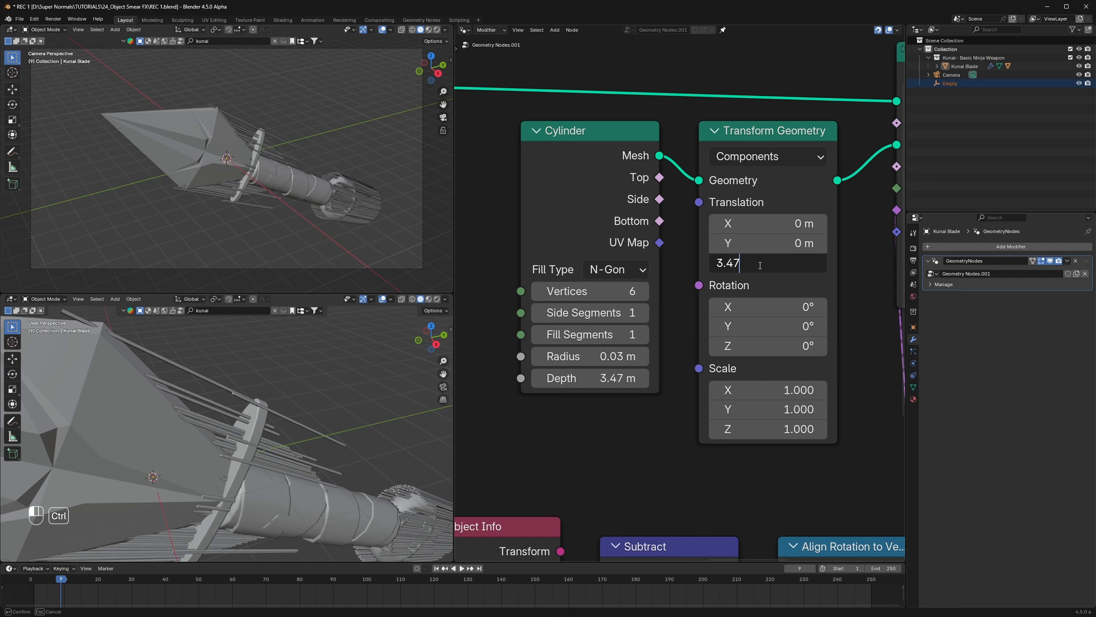
{"action": "type", "text": "/2"}
{"action": "key", "text": "Return"}
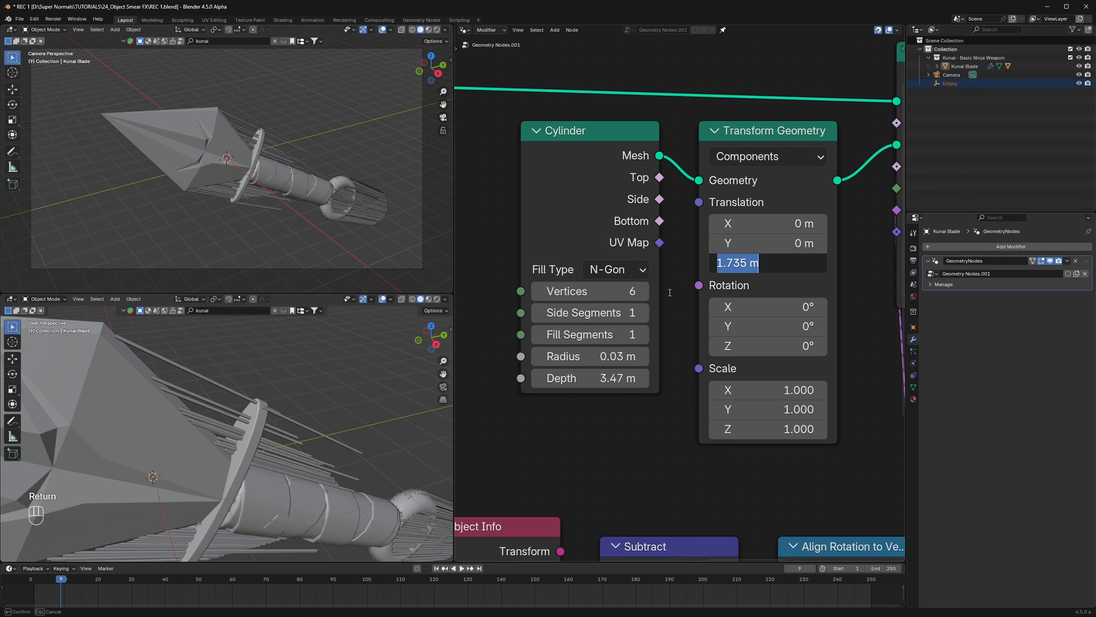
{"action": "key", "text": "Return"}
{"action": "key", "text": "ctrl+s"}
{"action": "key", "text": "ctrl+s"}
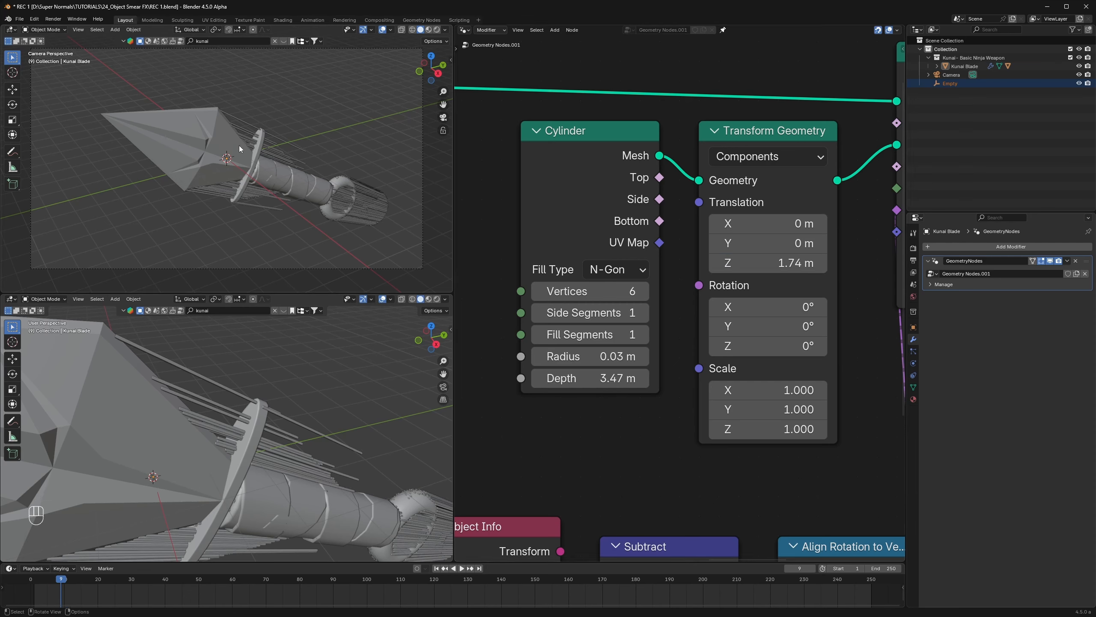
Step: Set the Cylinder's Depth to 2 m and Transform Geometry's Z translation to 1 m
{"action": "left_click", "coordinate": [601, 377]}
{"action": "type", "text": "2"}
{"action": "key", "text": "Return"}
{"action": "left_click", "coordinate": [770, 263]}
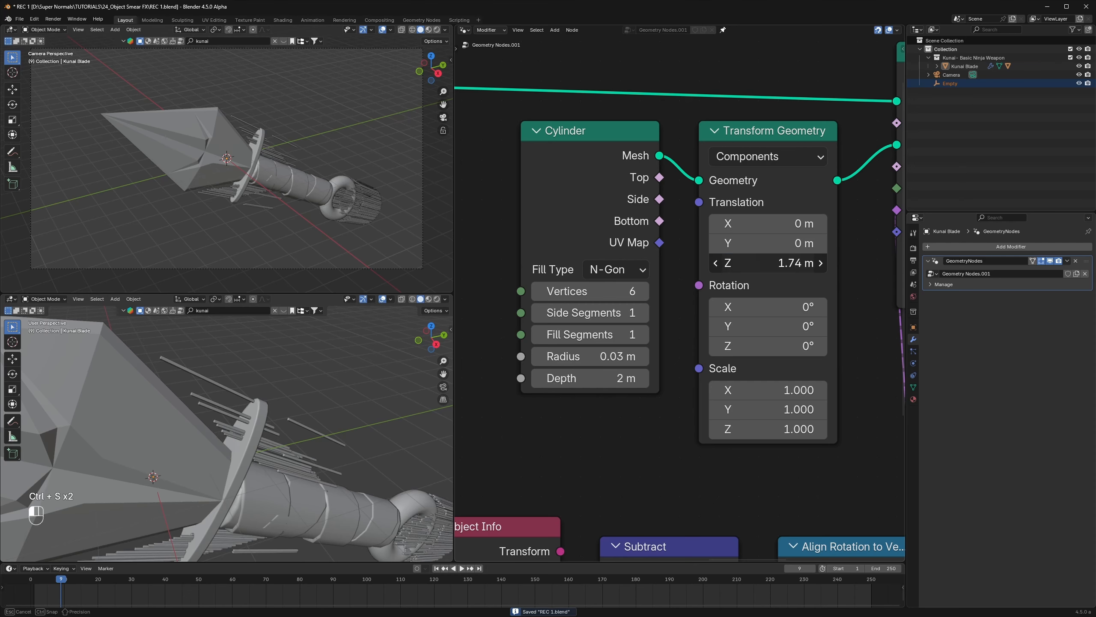
{"action": "type", "text": "1"}
{"action": "key", "text": "Return"}
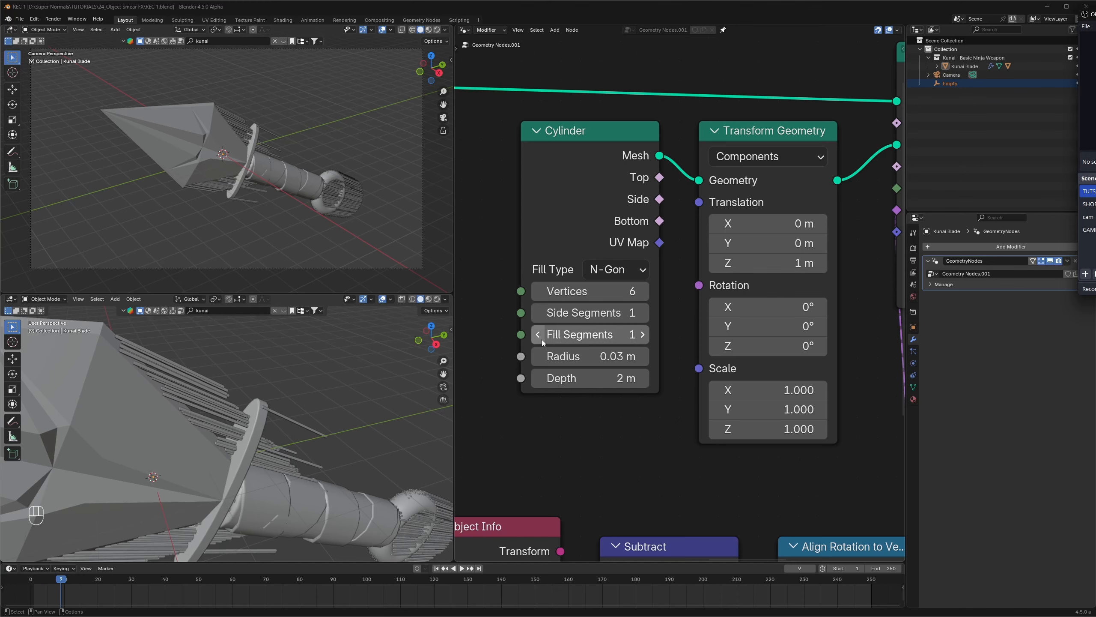
Step: Raise the Seed of Distribute Points on Faces step by step to 6 to preview different point distributions
{"action": "scroll", "coordinate": [666, 375], "scroll_direction": "down", "scroll_amount": 3}
{"action": "middle_click_drag", "start_coordinate": [664, 393], "coordinate": [654, 349]}
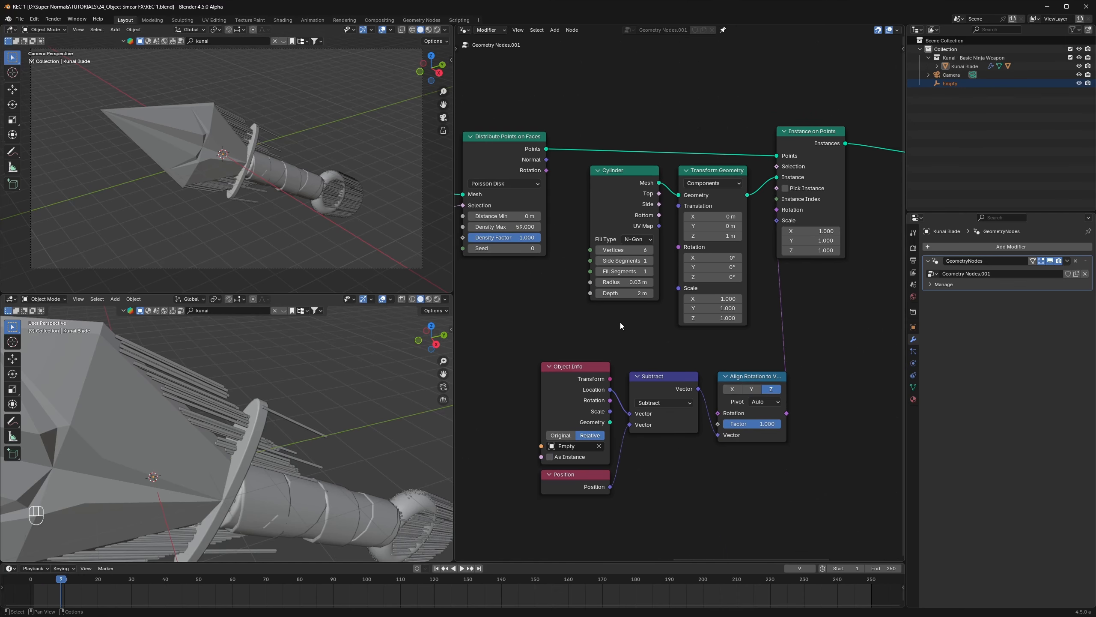
{"action": "scroll", "coordinate": [620, 322], "scroll_direction": "up", "scroll_amount": 6}
{"action": "scroll", "coordinate": [620, 322], "scroll_direction": "down", "scroll_amount": 2}
{"action": "middle_click_drag", "start_coordinate": [482, 309], "coordinate": [544, 299]}
{"action": "middle_click_drag", "start_coordinate": [586, 320], "coordinate": [729, 342]}
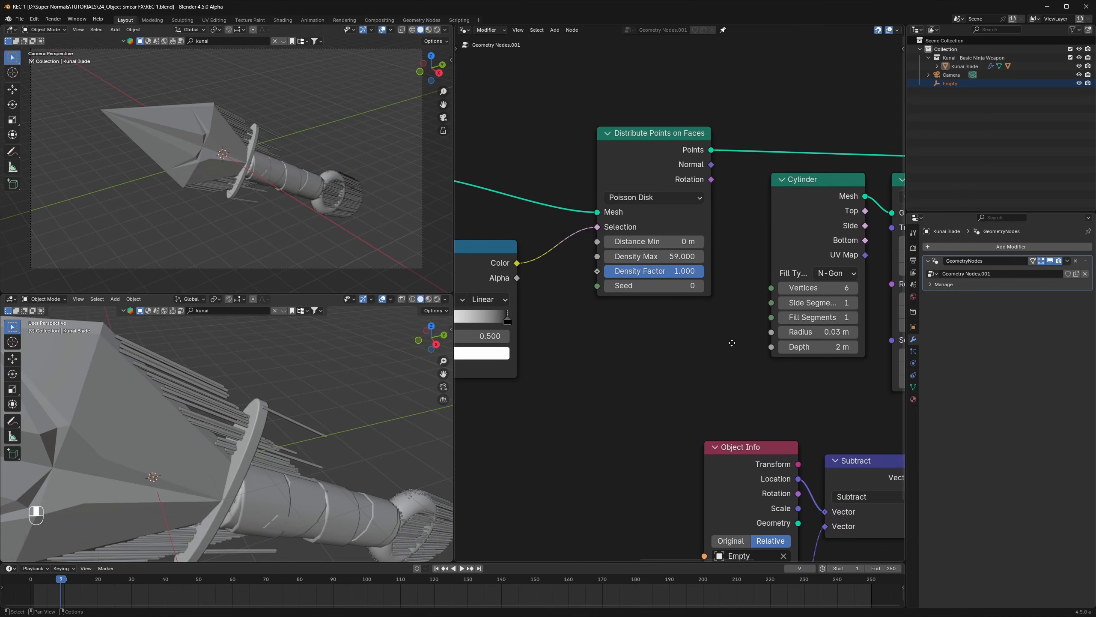
{"action": "scroll", "coordinate": [735, 340], "scroll_direction": "up", "scroll_amount": 4}
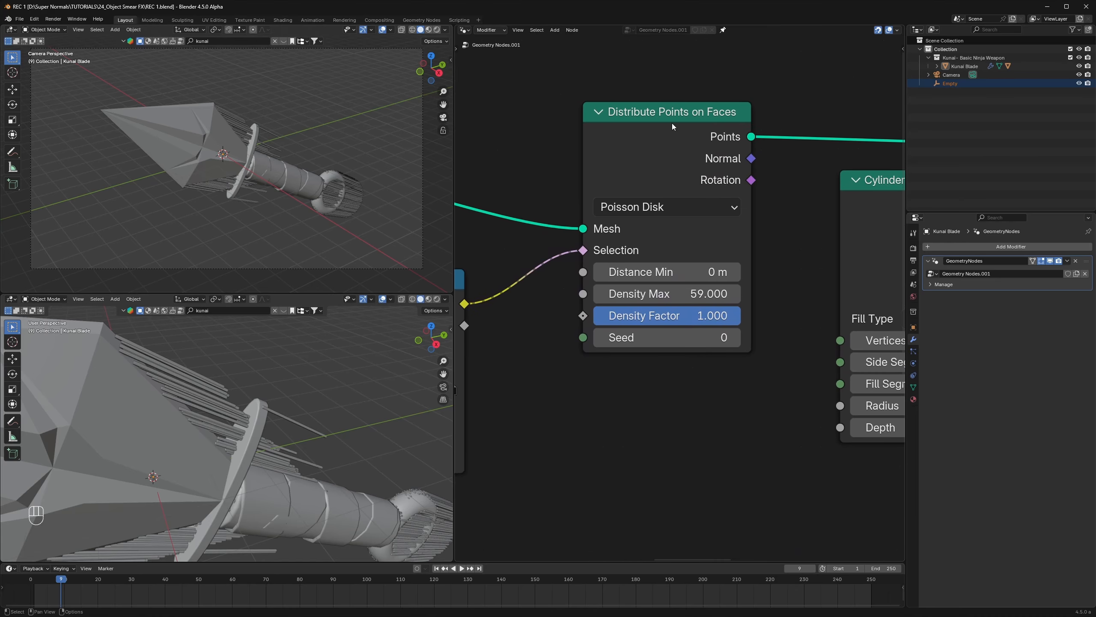
{"action": "left_click", "coordinate": [682, 382]}
{"action": "key", "text": "shift+a"}
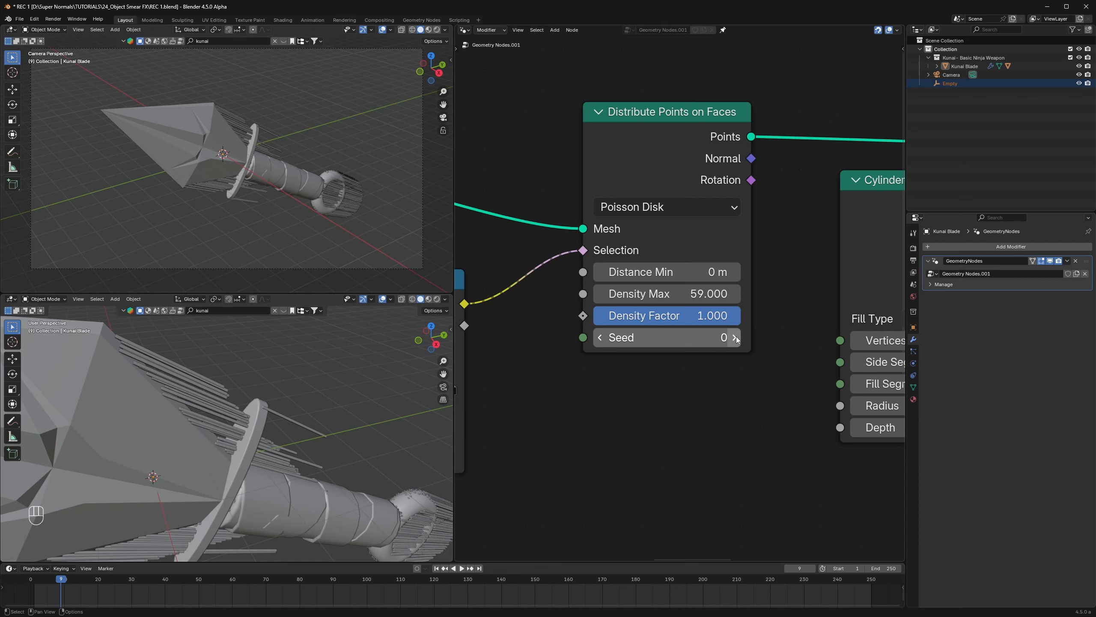
{"action": "left_click", "coordinate": [735, 337]}
{"action": "left_click", "coordinate": [734, 337]}
{"action": "left_click", "coordinate": [735, 338]}
{"action": "left_click", "coordinate": [734, 337]}
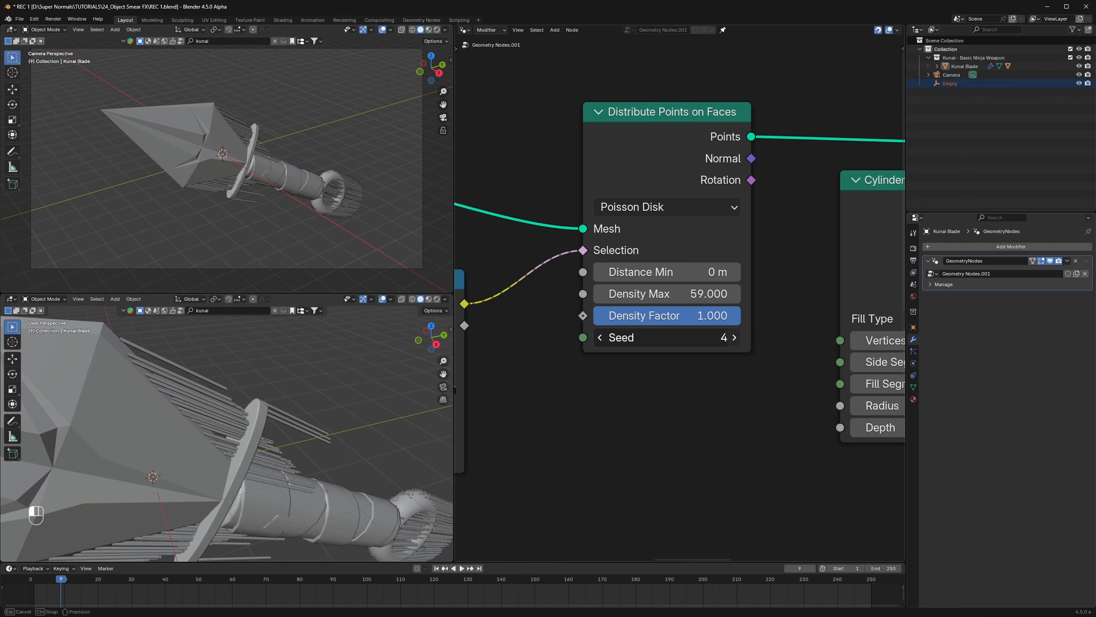
{"action": "left_click", "coordinate": [734, 338]}
{"action": "left_click", "coordinate": [734, 337]}
Step: Add a Scene Time node below Distribute Points on Faces, connect its Frame output to Seed, and save the file
{"action": "middle_click_drag", "start_coordinate": [646, 395], "coordinate": [636, 364]}
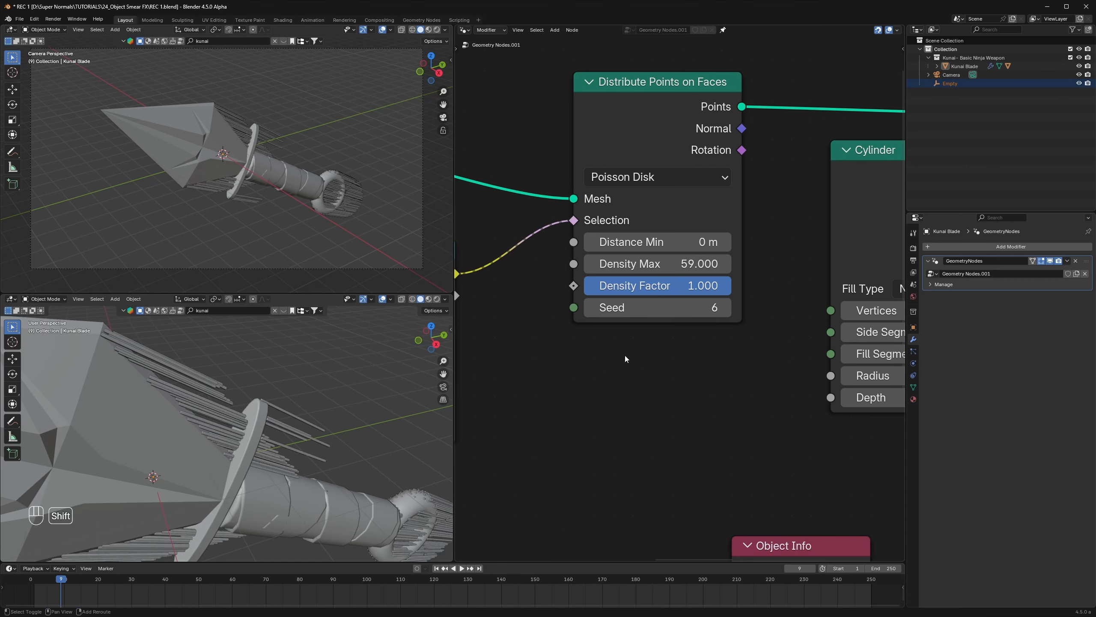
{"action": "key", "text": "shift+a"}
{"action": "type", "text": "scene"}
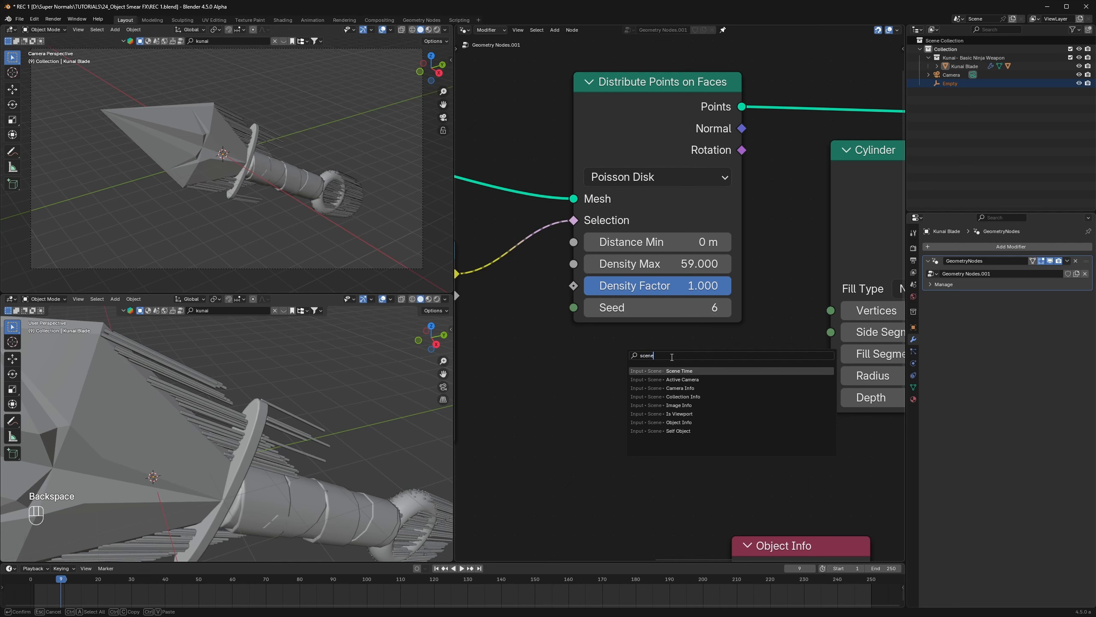
{"action": "key", "text": "Return"}
{"action": "left_click", "coordinate": [710, 365]}
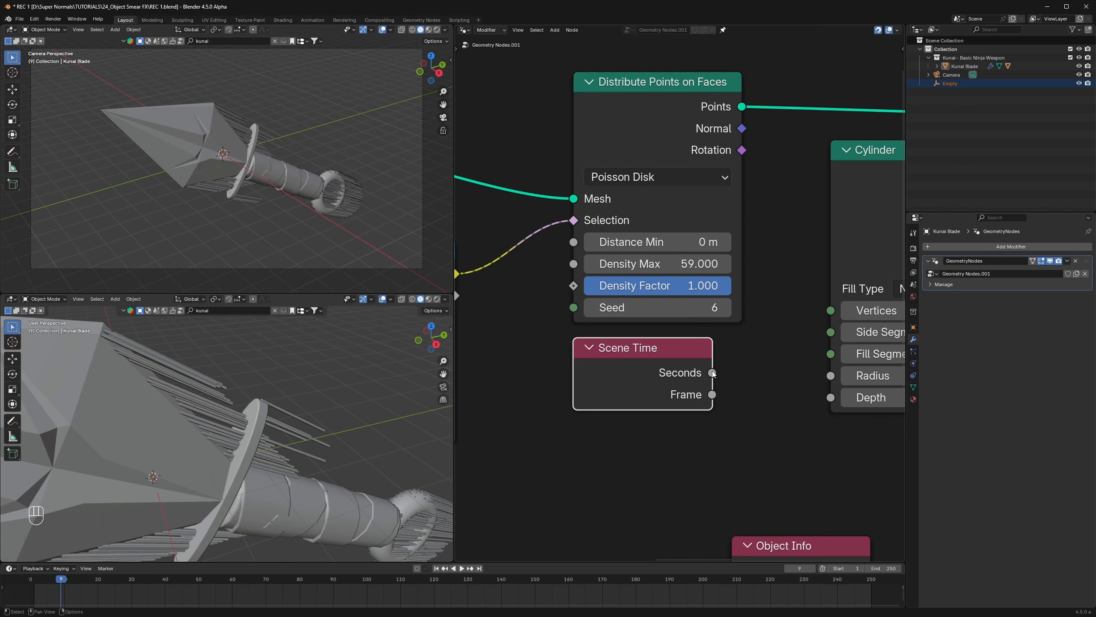
{"action": "left_click_drag", "start_coordinate": [713, 397], "coordinate": [566, 307]}
{"action": "key", "text": "ctrl+s"}
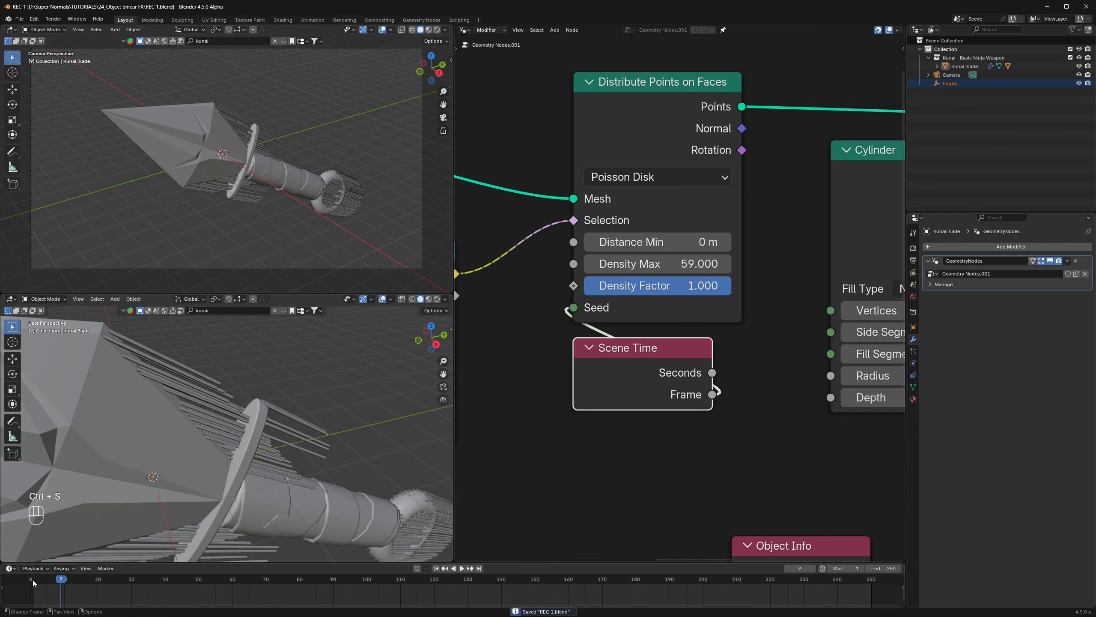
Step: Play the animation from frame 0 to check the per-frame cylinder distribution, stop playback and save the file
{"action": "left_click", "coordinate": [32, 579]}
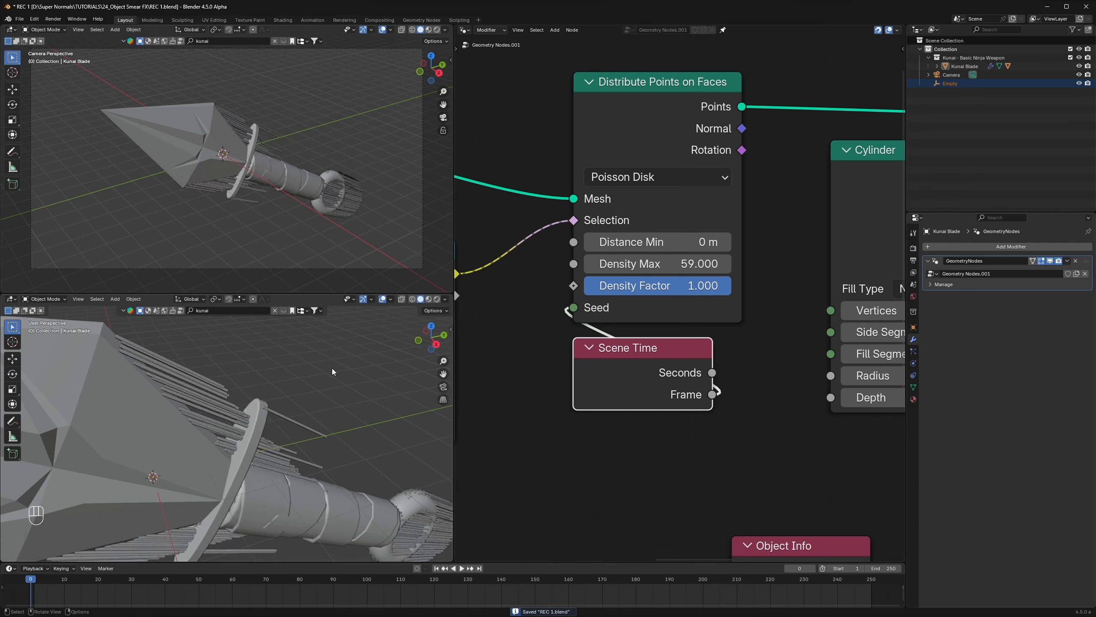
{"action": "key", "text": "space"}
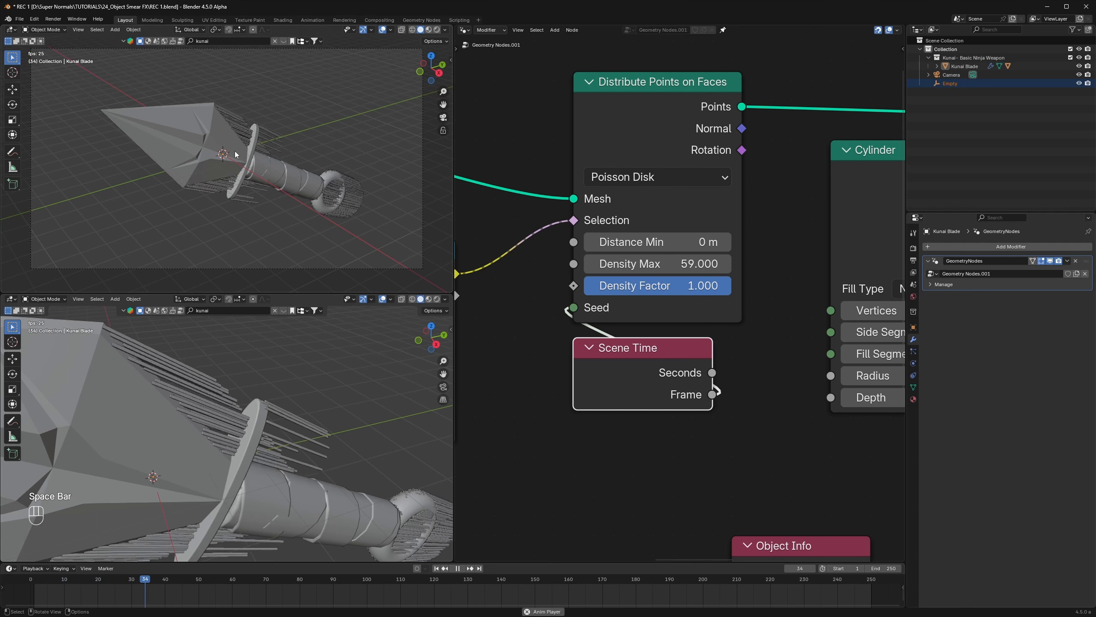
{"action": "key", "text": "space"}
{"action": "key", "text": "ctrl+s"}
{"action": "scroll", "coordinate": [783, 361], "scroll_direction": "down", "scroll_amount": 3}
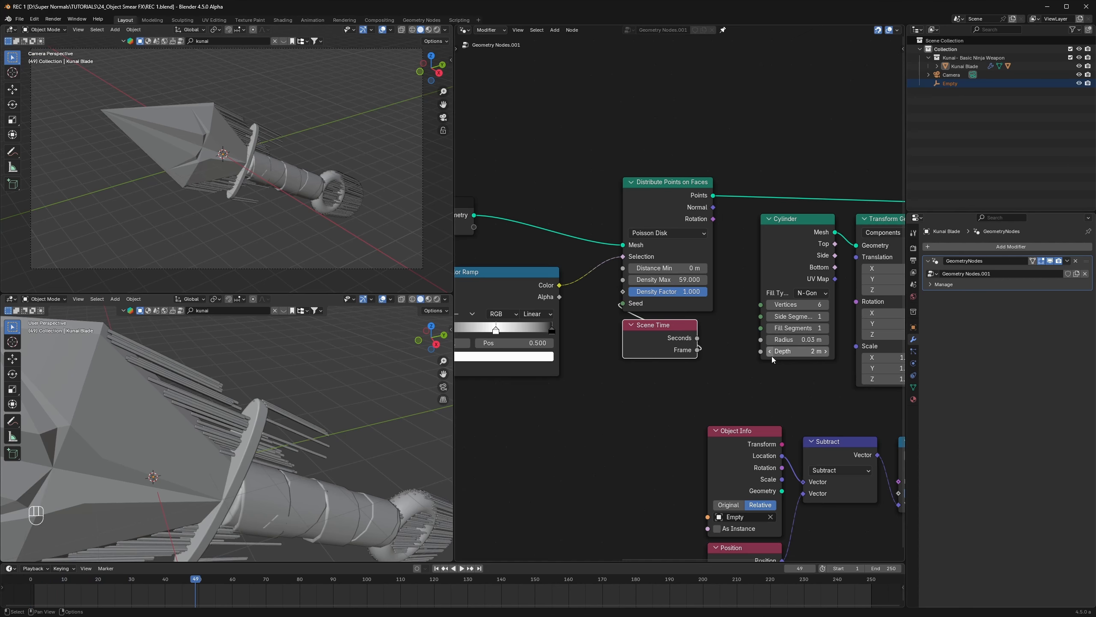
{"action": "middle_click_drag", "start_coordinate": [842, 390], "coordinate": [649, 375]}
{"action": "scroll", "coordinate": [665, 358], "scroll_direction": "up", "scroll_amount": 2}
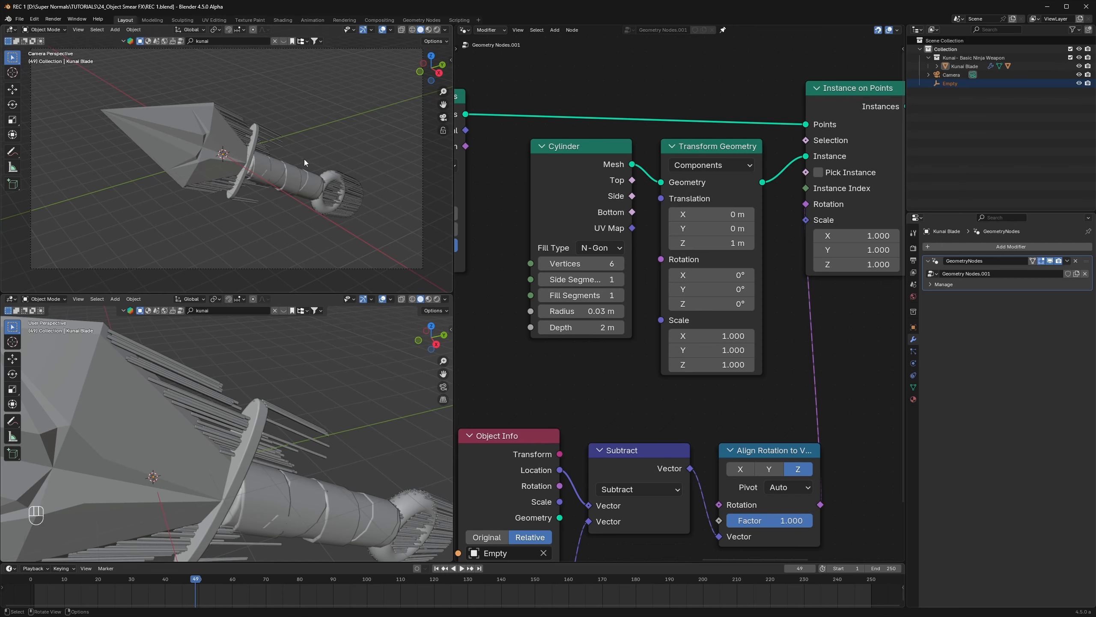
{"action": "scroll", "coordinate": [770, 316], "scroll_direction": "down", "scroll_amount": 6}
{"action": "middle_click_drag", "start_coordinate": [758, 355], "coordinate": [781, 346]}
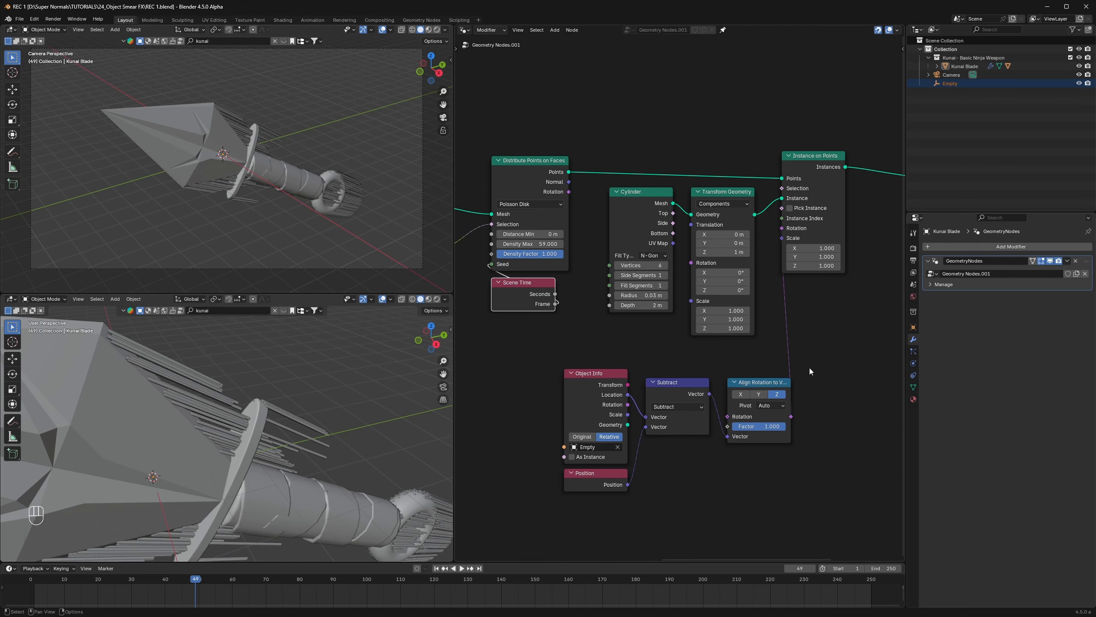
Step: Move the Object Info, Position, Subtract and Align Rotation to Vector nodes beneath the Cylinder and Transform Geometry nodes, and save the file
{"action": "left_click_drag", "start_coordinate": [844, 490], "coordinate": [547, 372]}
{"action": "key", "text": "g"}
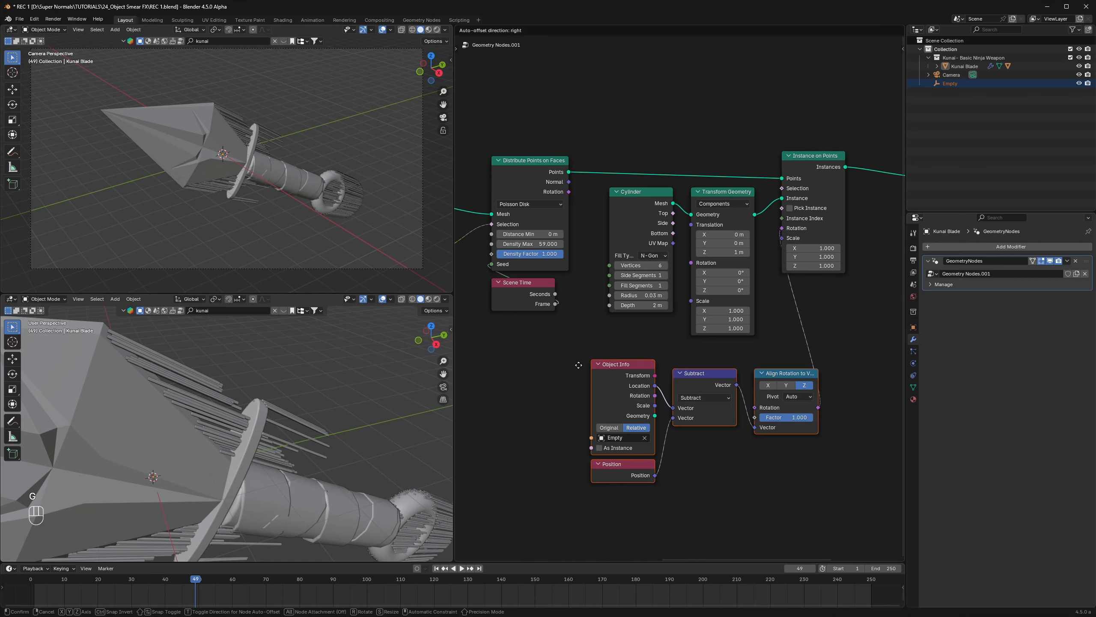
{"action": "left_click", "coordinate": [510, 333]}
{"action": "key", "text": "ctrl+s"}
Step: Add a Random Value node directly below the Instance on Points node
{"action": "scroll", "coordinate": [675, 322], "scroll_direction": "up", "scroll_amount": 2}
{"action": "middle_click_drag", "start_coordinate": [674, 322], "coordinate": [669, 315]}
{"action": "scroll", "coordinate": [672, 271], "scroll_direction": "up", "scroll_amount": 5}
{"action": "middle_click_drag", "start_coordinate": [672, 270], "coordinate": [692, 338]}
{"action": "left_click", "coordinate": [674, 137]}
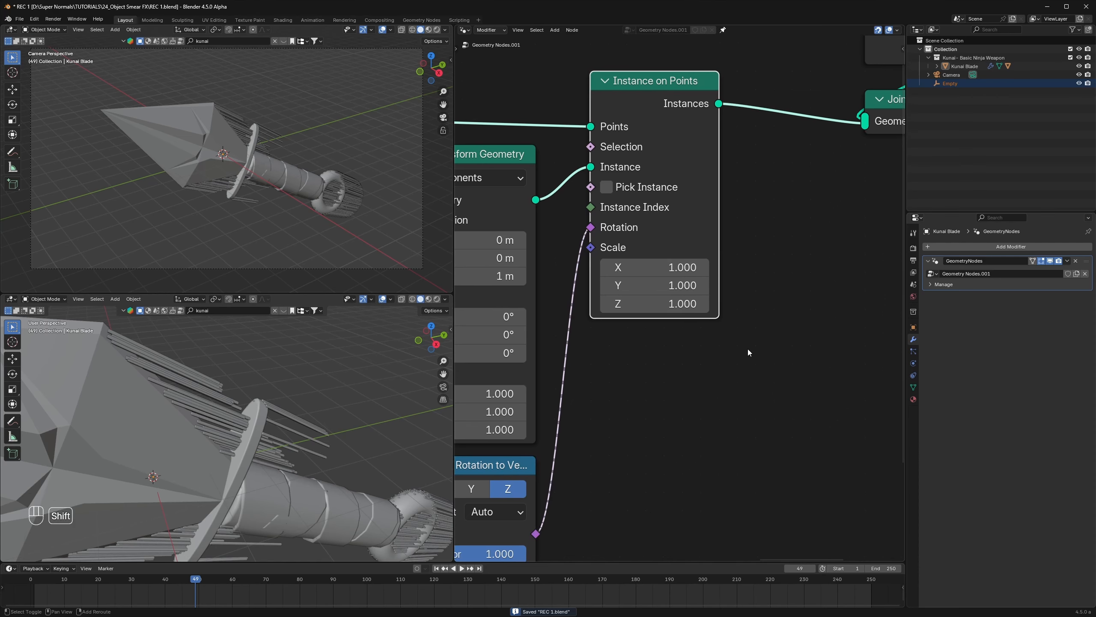
{"action": "key", "text": "shift+a"}
{"action": "type", "text": "rand"}
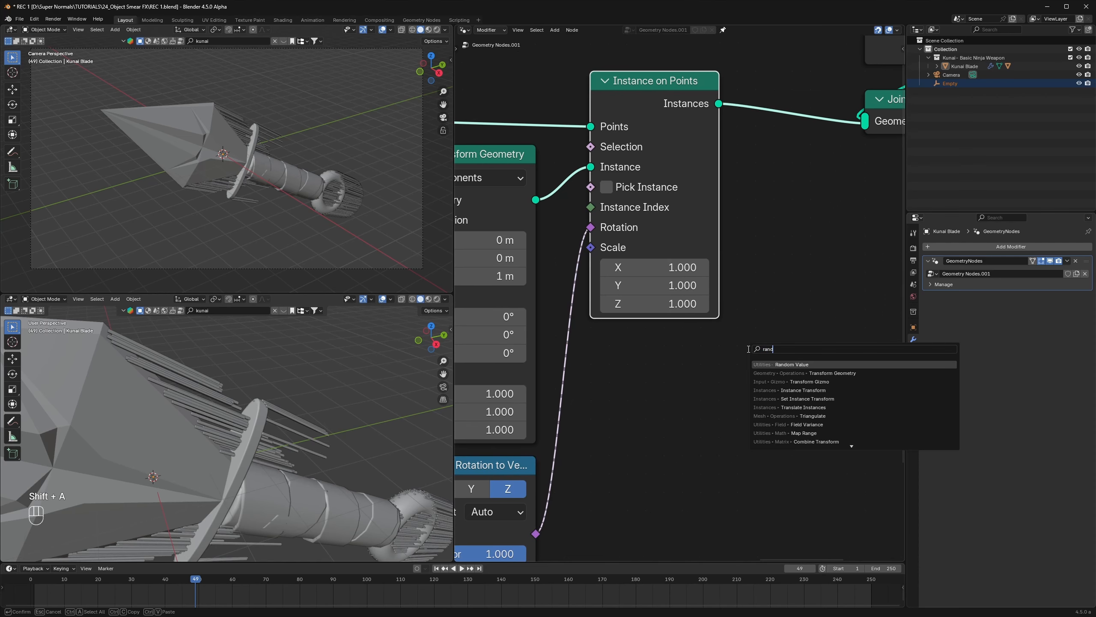
{"action": "key", "text": "Return"}
{"action": "left_click", "coordinate": [656, 390]}
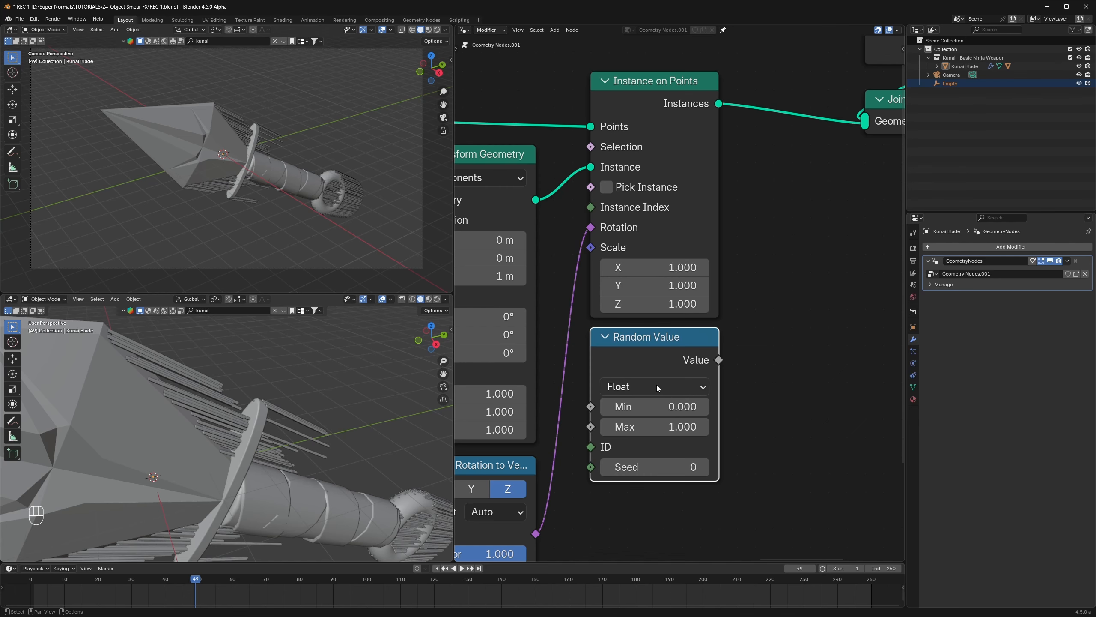
Step: Set the Random Value node's type to Vector, link its Value output to the Scale input of Instance on Points, and save
{"action": "left_click", "coordinate": [656, 386]}
{"action": "left_click", "coordinate": [624, 472]}
{"action": "scroll", "coordinate": [724, 371], "scroll_direction": "down", "scroll_amount": 2}
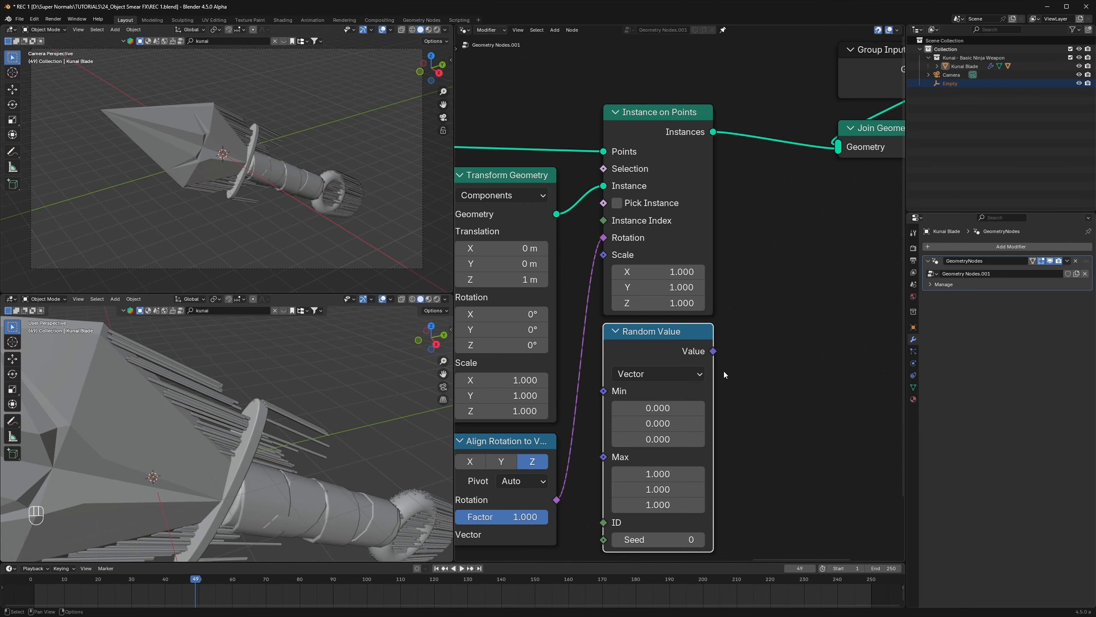
{"action": "left_click_drag", "start_coordinate": [718, 326], "coordinate": [610, 231]}
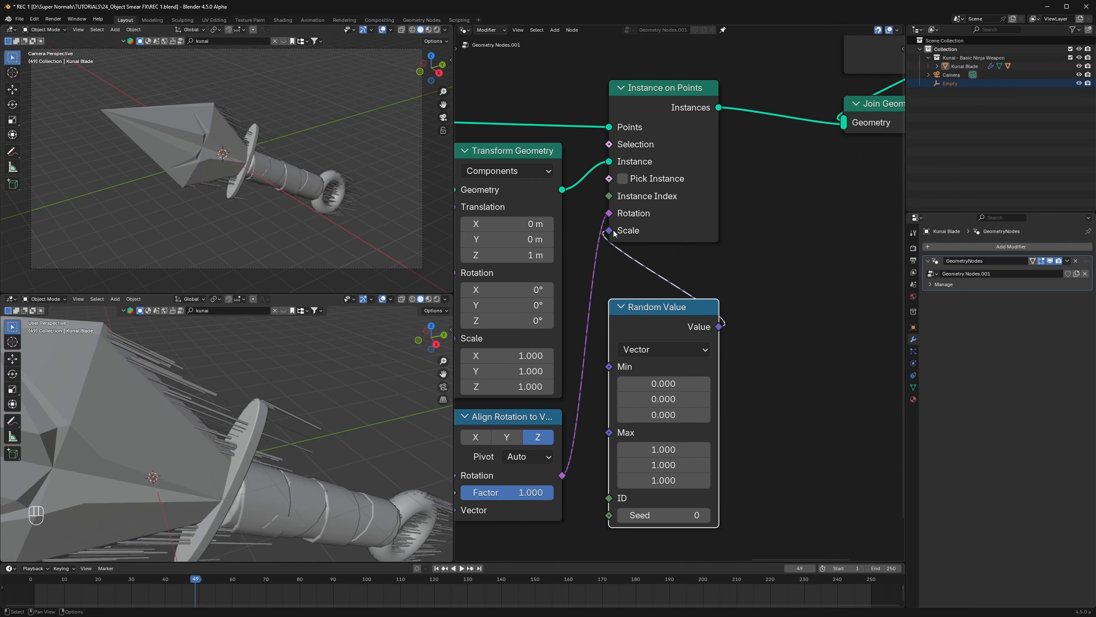
{"action": "key", "text": "ctrl+s"}
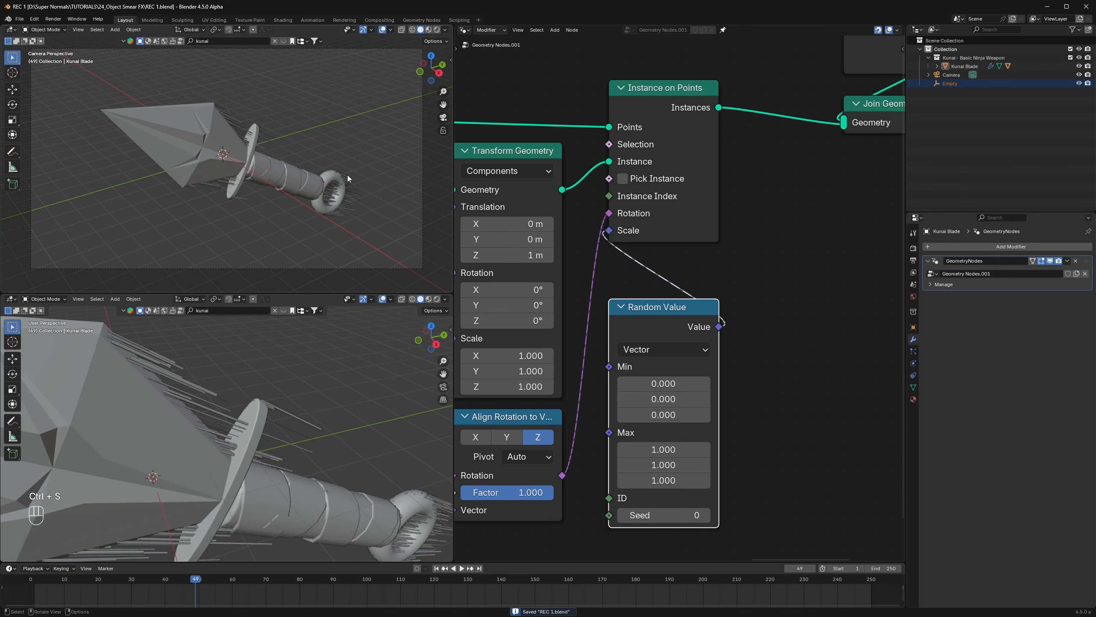
Step: Set all three Min components of the Random Value node to 0.270
{"action": "middle_click_drag", "start_coordinate": [698, 406], "coordinate": [711, 366], "text": "shift"}
{"action": "scroll", "coordinate": [712, 367], "scroll_direction": "up", "scroll_amount": 3}
{"action": "left_click_drag", "start_coordinate": [667, 338], "coordinate": [691, 376], "text": "shift"}
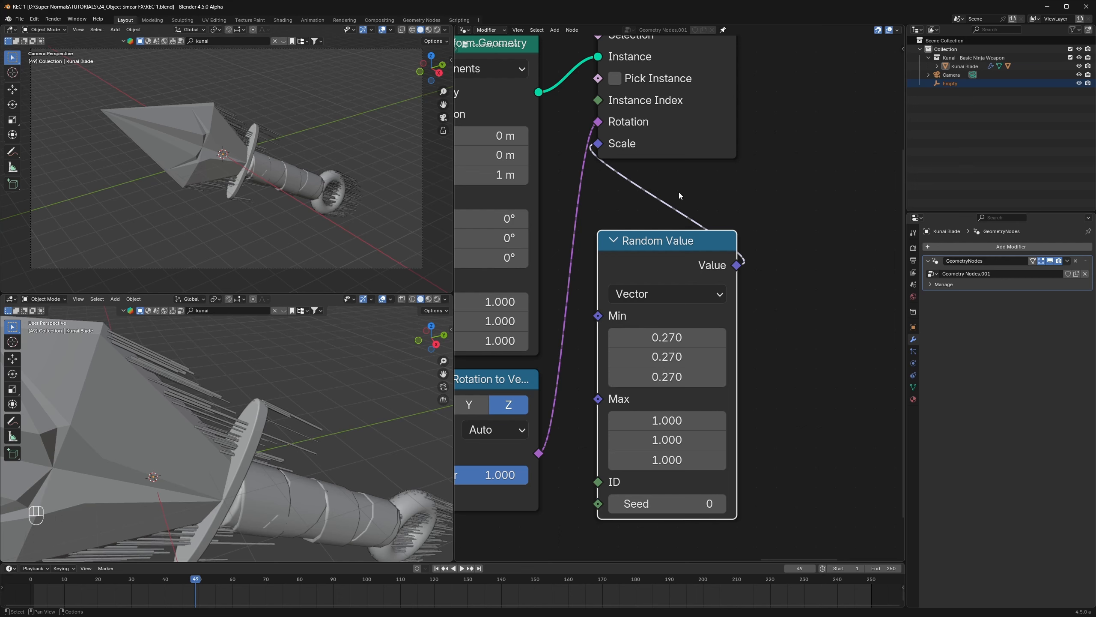
Step: Cut the link between Random Value and the Scale input, reconnect it, and save the file
{"action": "right_click_drag", "start_coordinate": [689, 177], "coordinate": [621, 210], "text": "ctrl"}
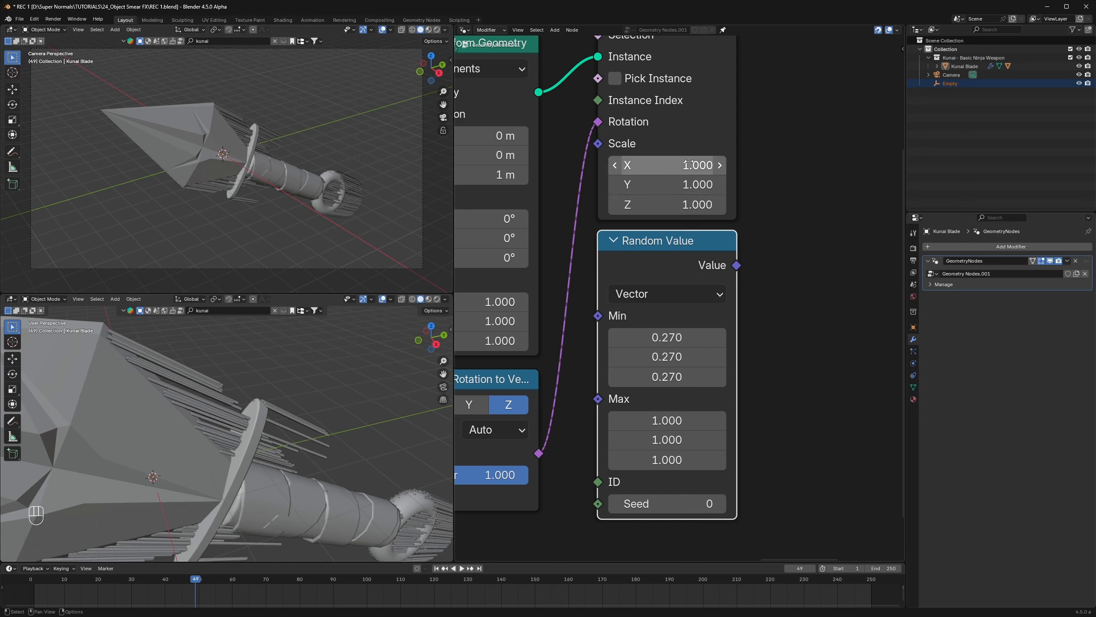
{"action": "left_click_drag", "start_coordinate": [740, 265], "coordinate": [599, 144]}
{"action": "key", "text": "ctrl+s"}
Step: Play the animation briefly to preview the streaks, switch the camera viewport to Material Preview shading, and save
{"action": "key", "text": "space"}
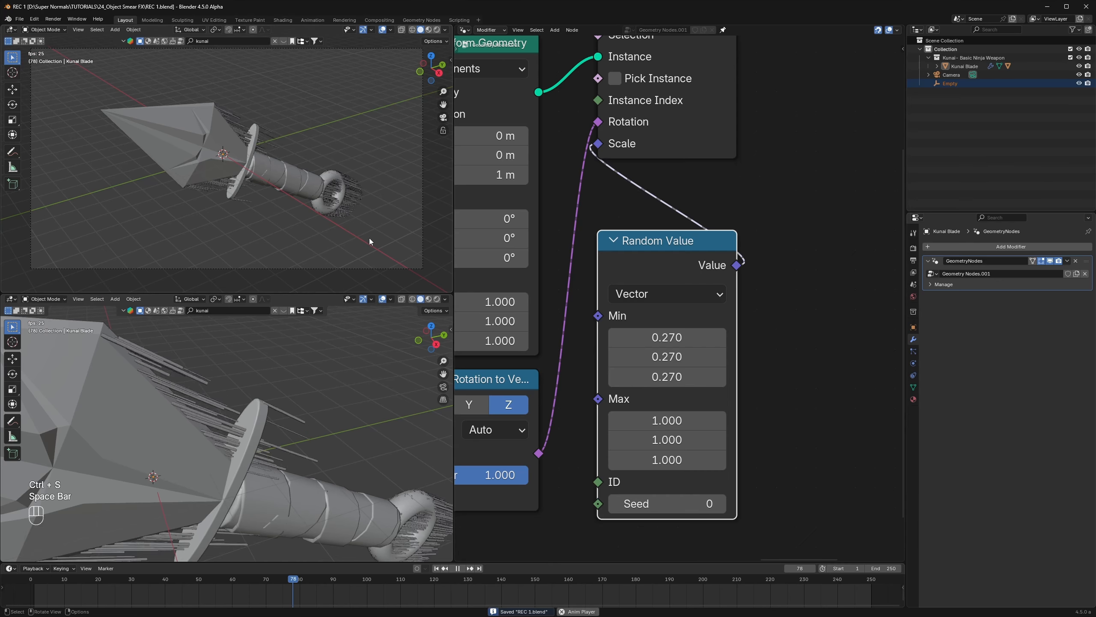
{"action": "key", "text": "space"}
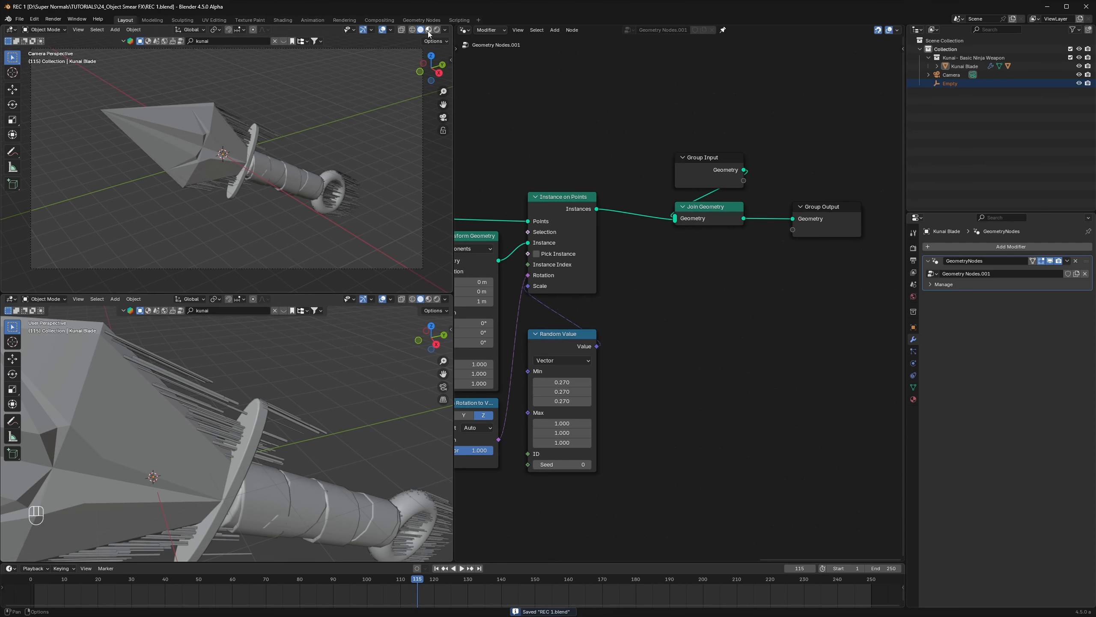
{"action": "left_click", "coordinate": [429, 29]}
{"action": "key", "text": "ctrl+s"}
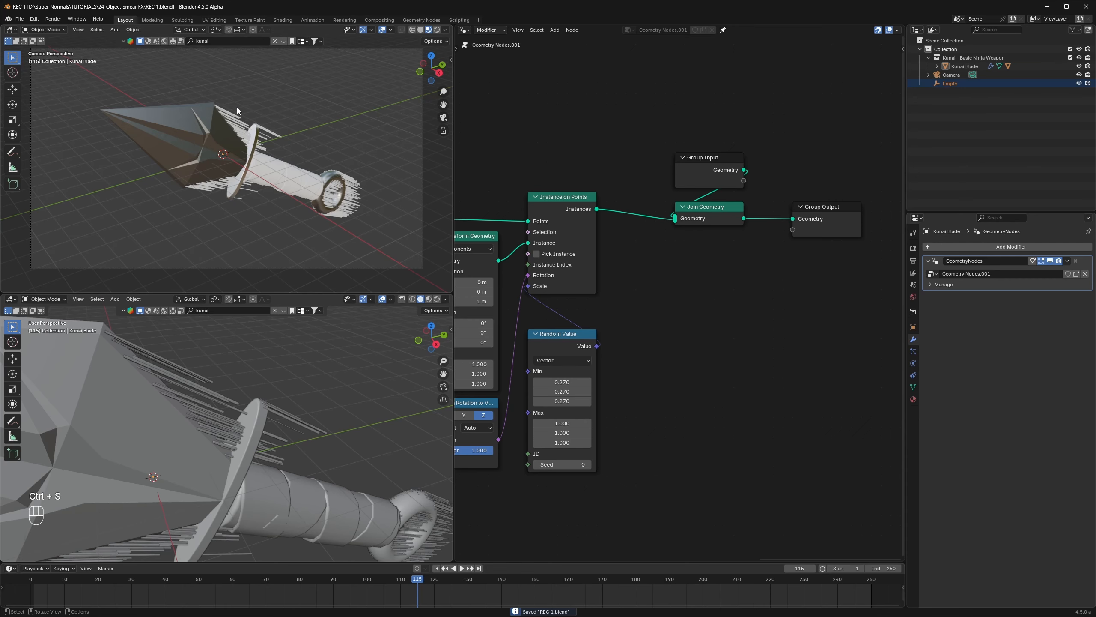
Step: Shift Group Input, Join Geometry and Group Output away from Instance on Points, and place Group Input above the long instances link
{"action": "left_click_drag", "start_coordinate": [705, 196], "coordinate": [613, 299]}
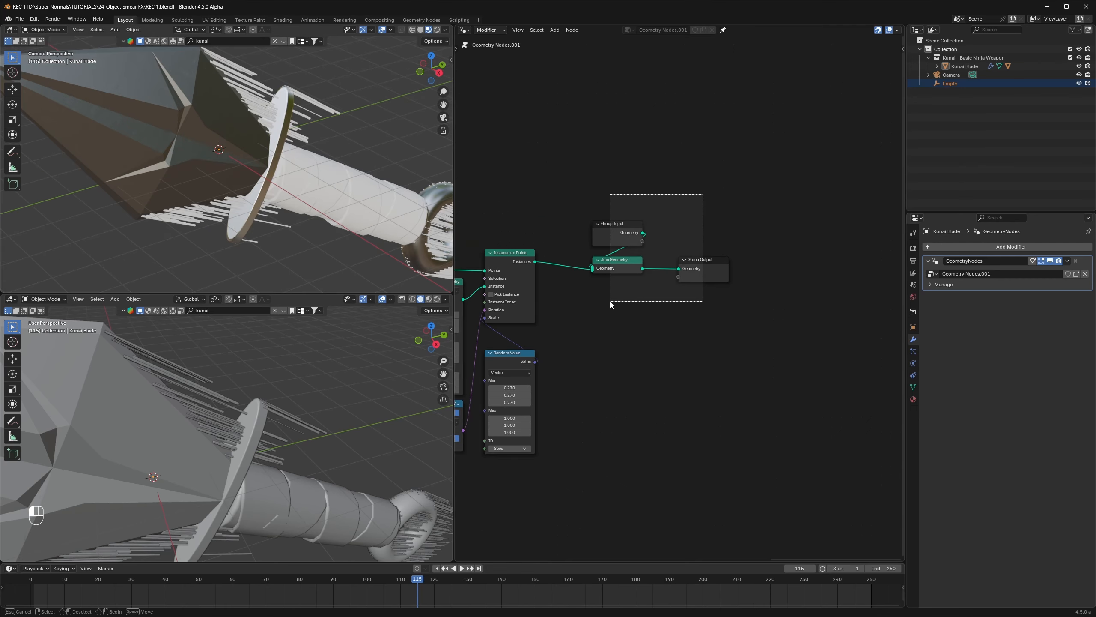
{"action": "key", "text": "g"}
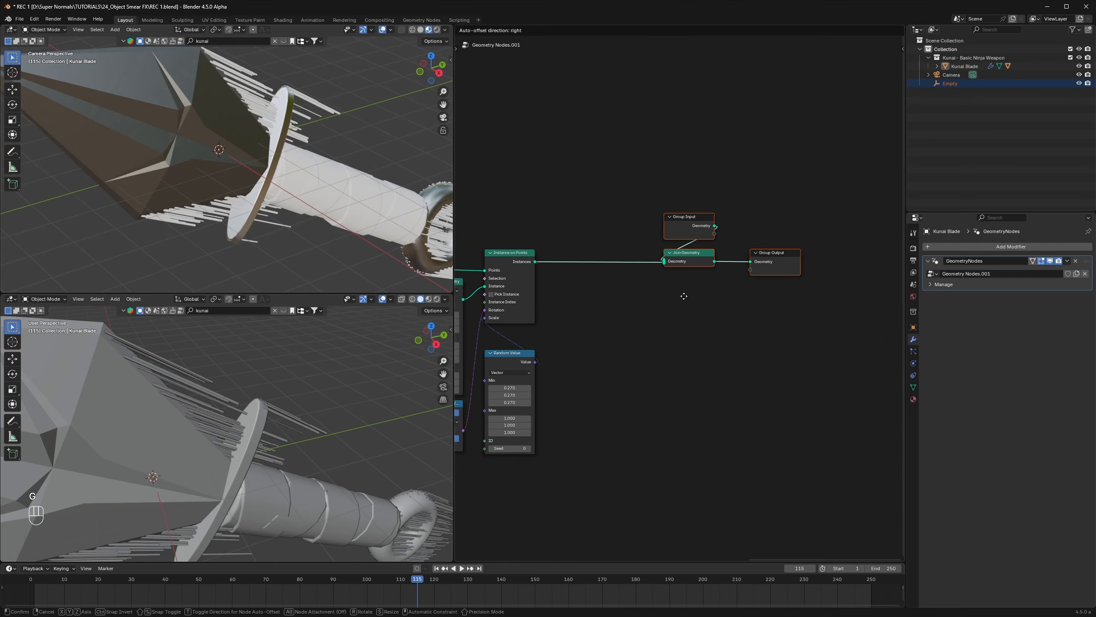
{"action": "left_click", "coordinate": [694, 294]}
{"action": "scroll", "coordinate": [694, 294], "scroll_direction": "up", "scroll_amount": 2}
{"action": "left_click", "coordinate": [774, 303]}
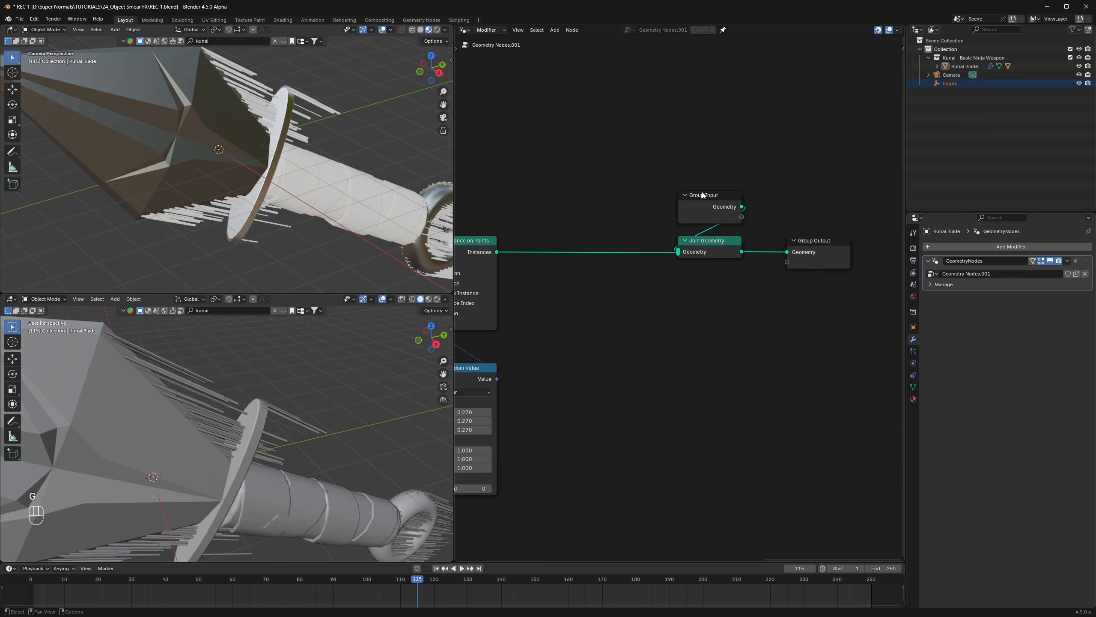
{"action": "left_click_drag", "start_coordinate": [708, 195], "coordinate": [608, 132]}
Step: Insert a Set Material node between Instance on Points and Join Geometry, and a duplicate of it on the Group Input link
{"action": "key", "text": "shift+a"}
{"action": "type", "text": "set"}
{"action": "key", "text": "Return"}
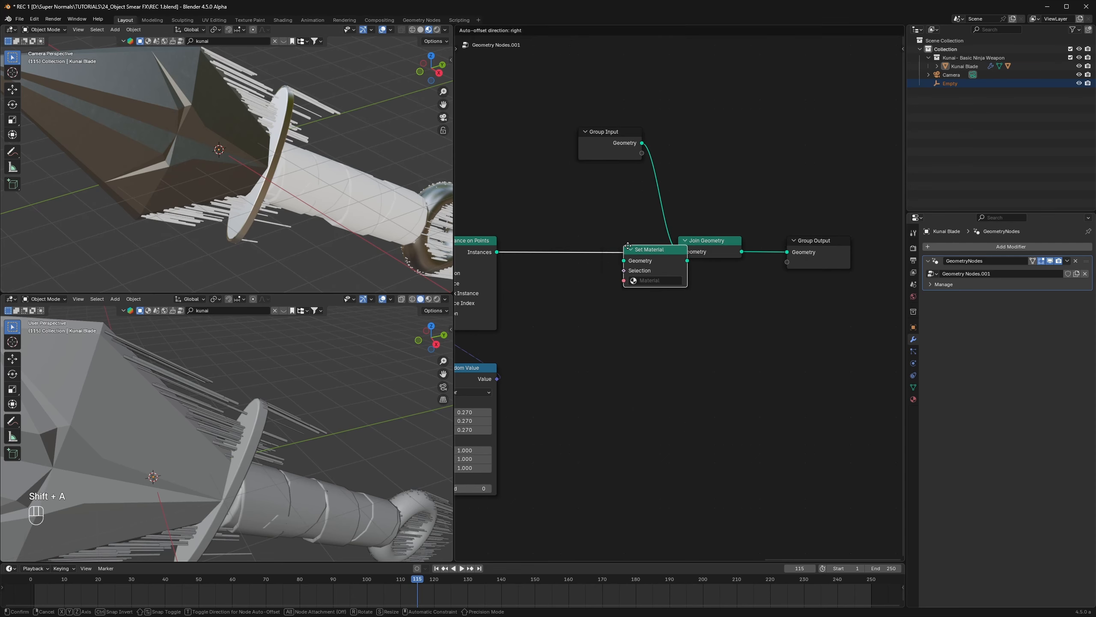
{"action": "left_click", "coordinate": [603, 233]}
{"action": "key", "text": "shift+d"}
{"action": "left_click", "coordinate": [678, 177]}
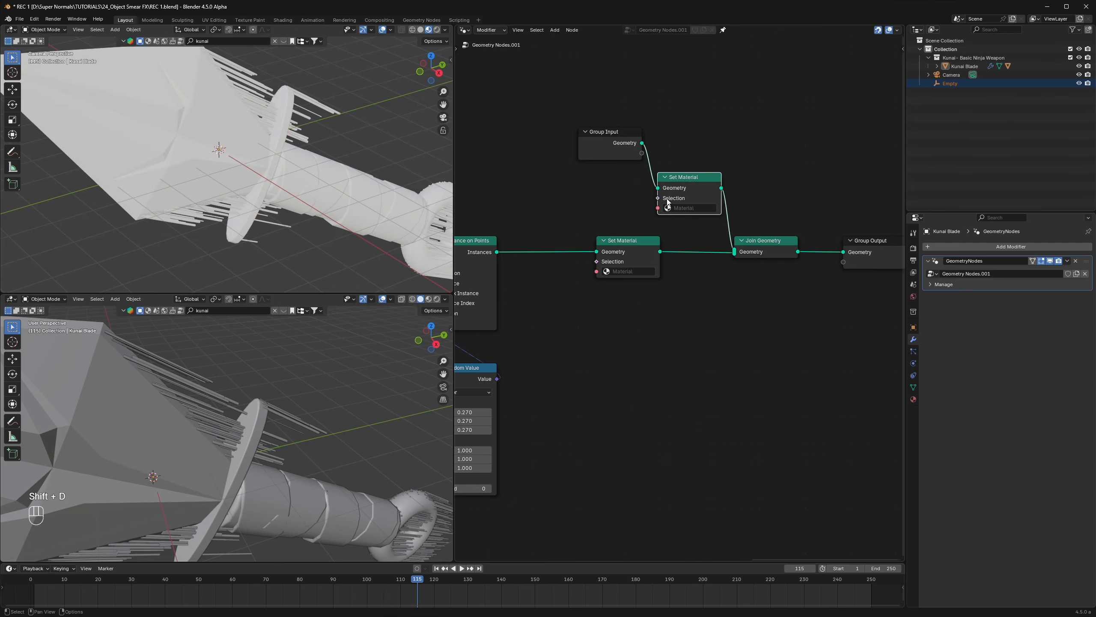
Step: Align the lower Set Material node under the upper one, assign the RIng material in both, and save the file
{"action": "scroll", "coordinate": [673, 184], "scroll_direction": "up", "scroll_amount": 2}
{"action": "left_click_drag", "start_coordinate": [600, 221], "coordinate": [694, 220]}
{"action": "left_click", "coordinate": [673, 259]}
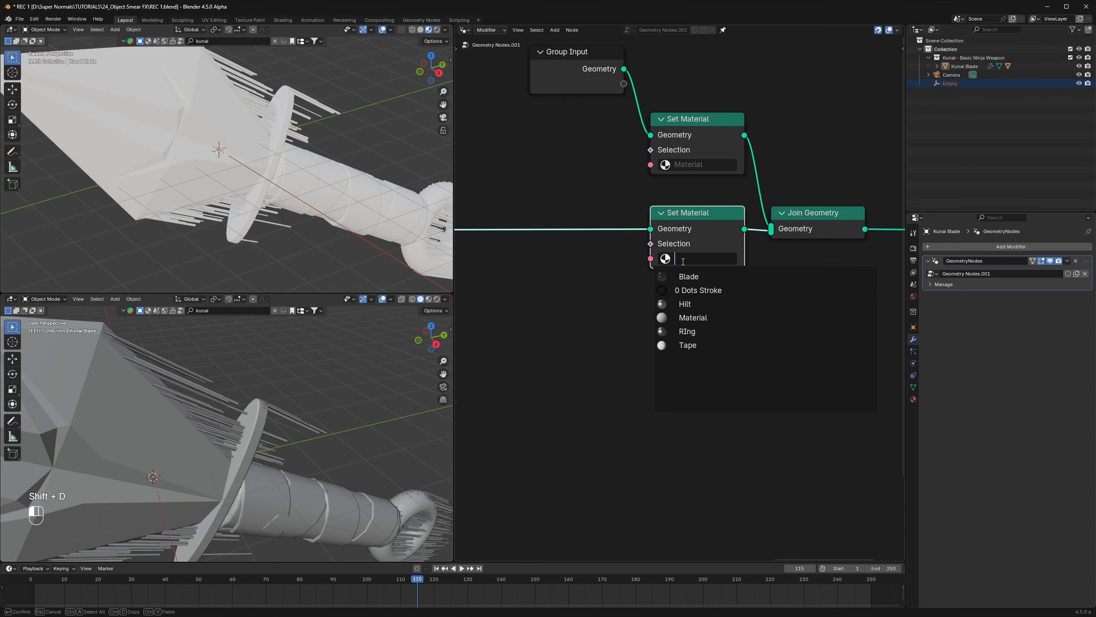
{"action": "left_click", "coordinate": [691, 331]}
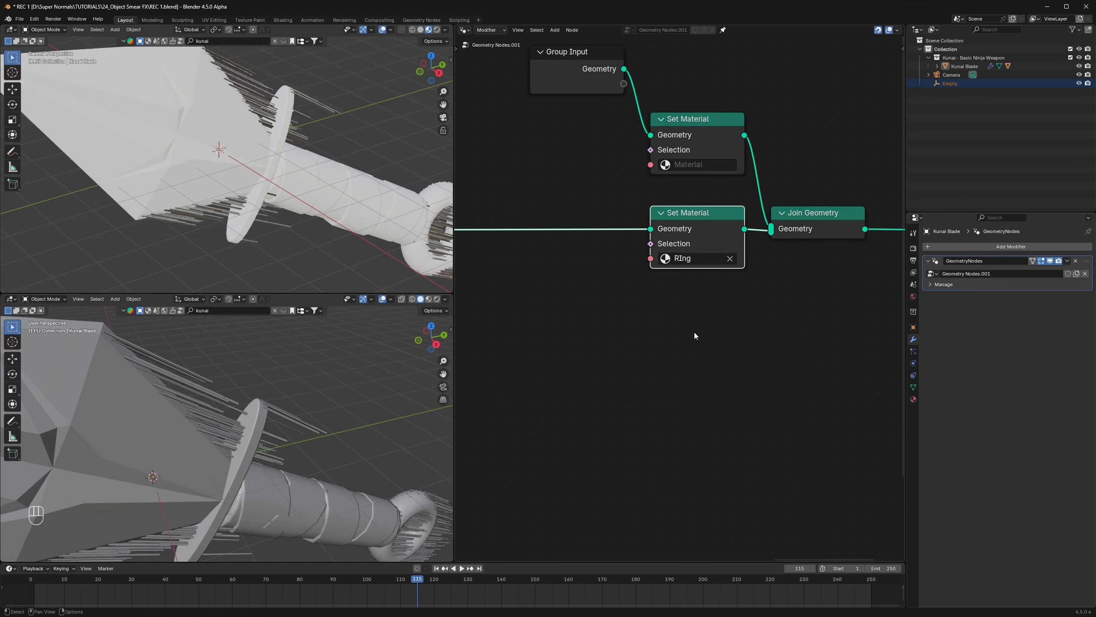
{"action": "left_click", "coordinate": [687, 163]}
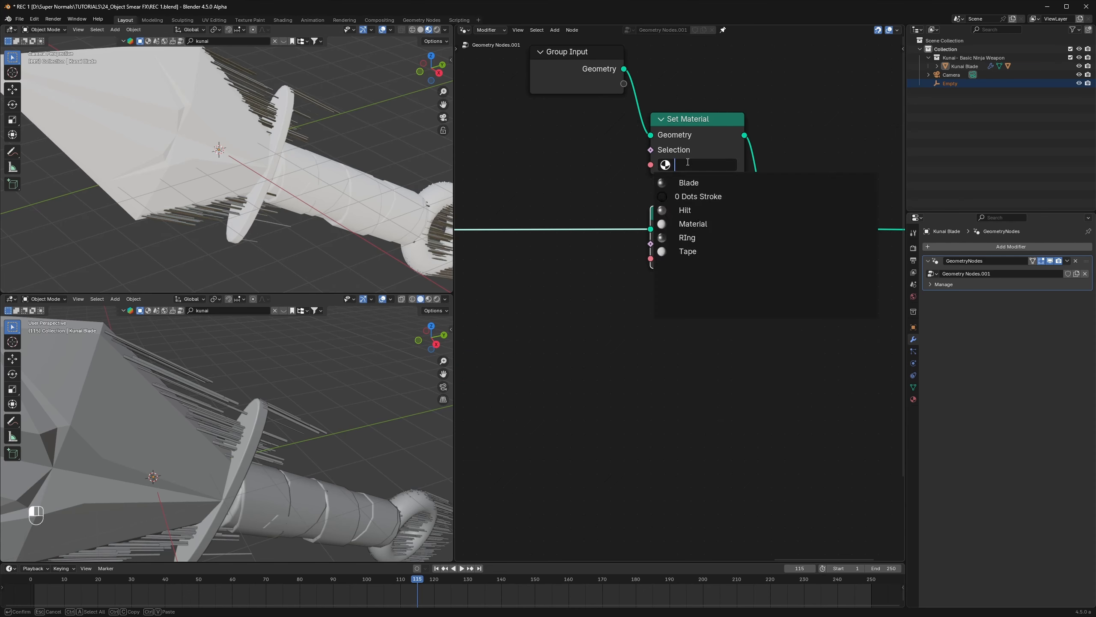
{"action": "left_click", "coordinate": [697, 239]}
{"action": "key", "text": "ctrl+s"}
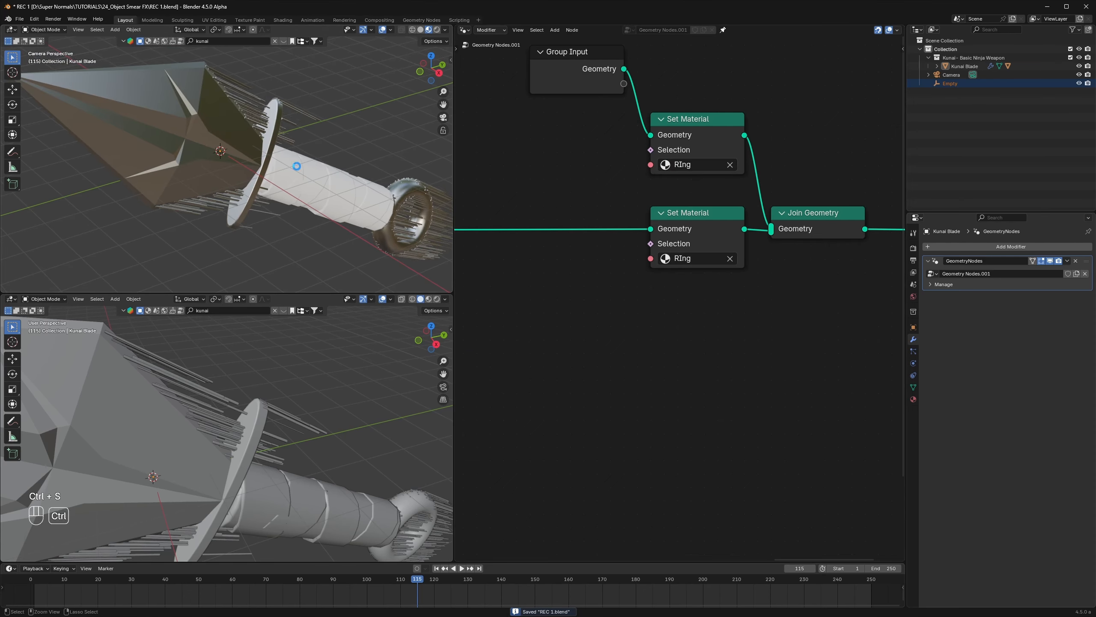
{"action": "scroll", "coordinate": [229, 92], "scroll_direction": "up", "scroll_amount": 1}
{"action": "scroll", "coordinate": [255, 129], "scroll_direction": "up", "scroll_amount": 2}
{"action": "scroll", "coordinate": [259, 155], "scroll_direction": "down", "scroll_amount": 2}
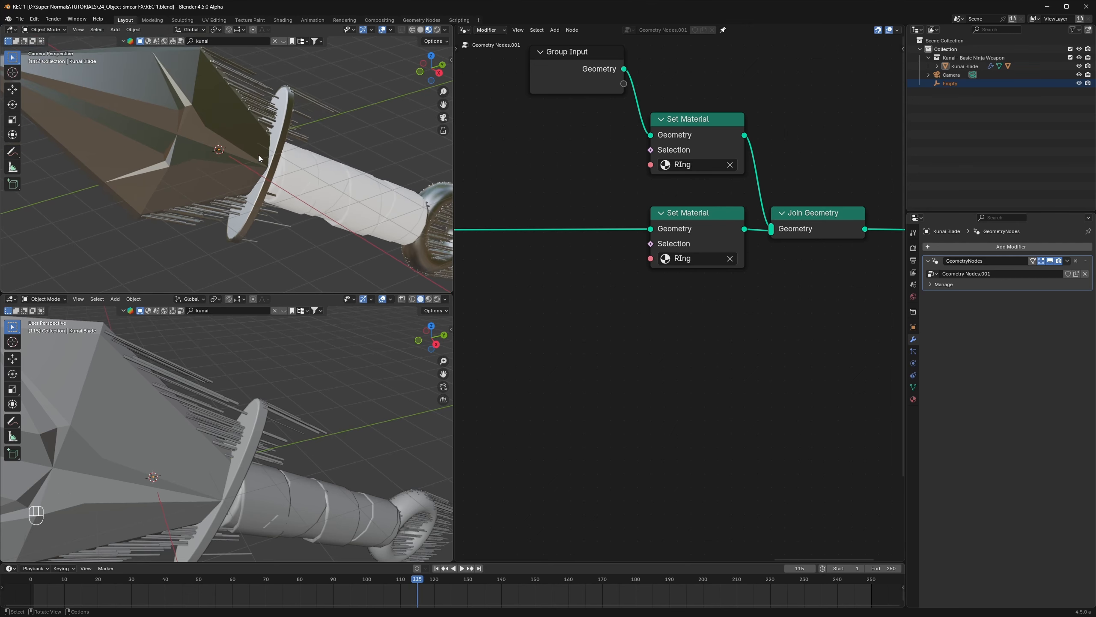
{"action": "middle_click_drag", "start_coordinate": [248, 112], "coordinate": [265, 145]}
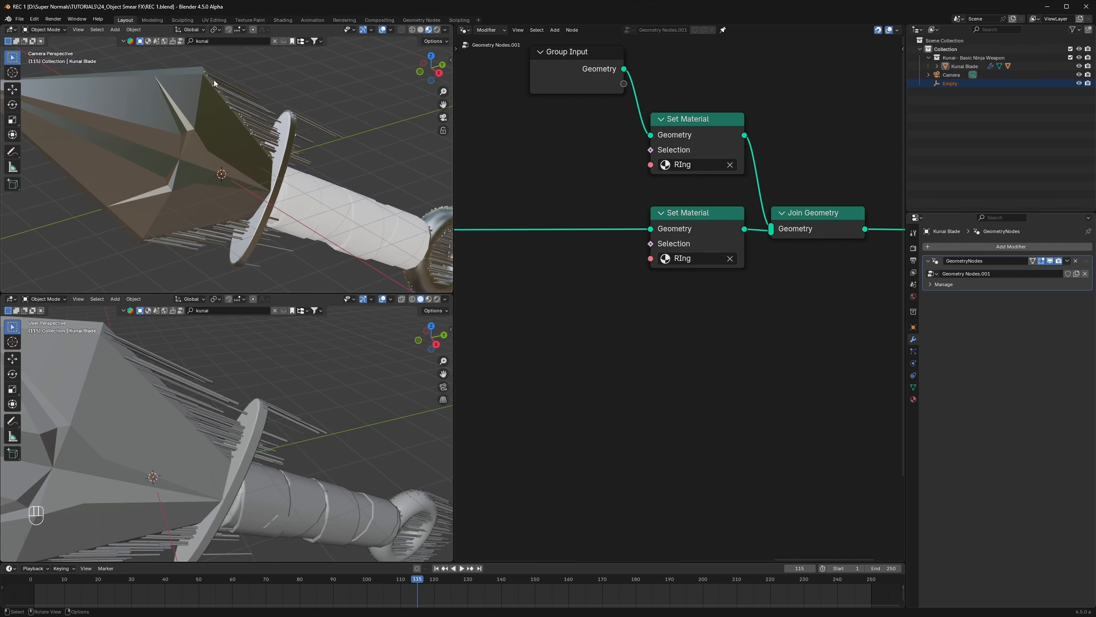
{"action": "key", "text": "ctrl+s"}
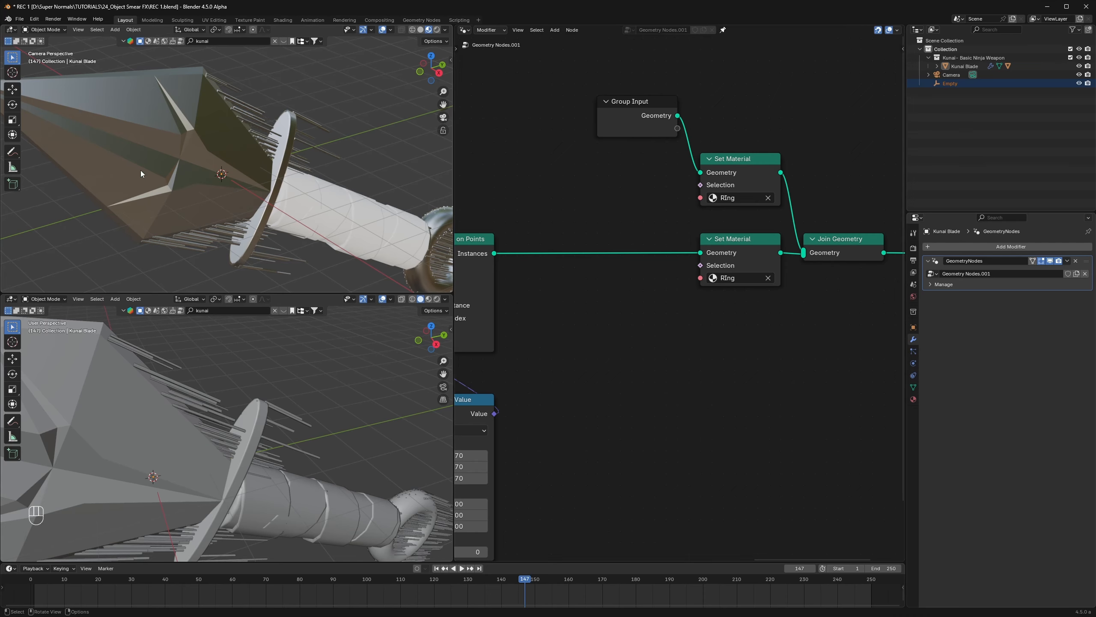
Step: Insert a Set Mesh Normal node on the link between Instance on Points and the lower Set Material node
{"action": "middle_click_drag", "start_coordinate": [625, 304], "coordinate": [690, 306]}
{"action": "key", "text": "shift+a"}
{"action": "type", "text": "set nor"}
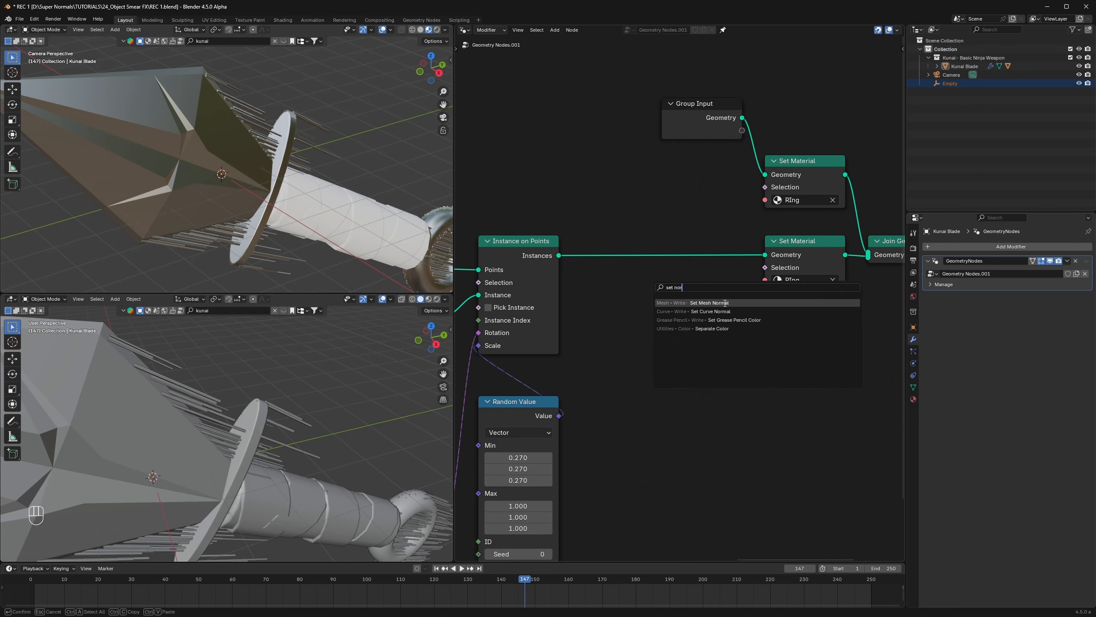
{"action": "left_click", "coordinate": [724, 303]}
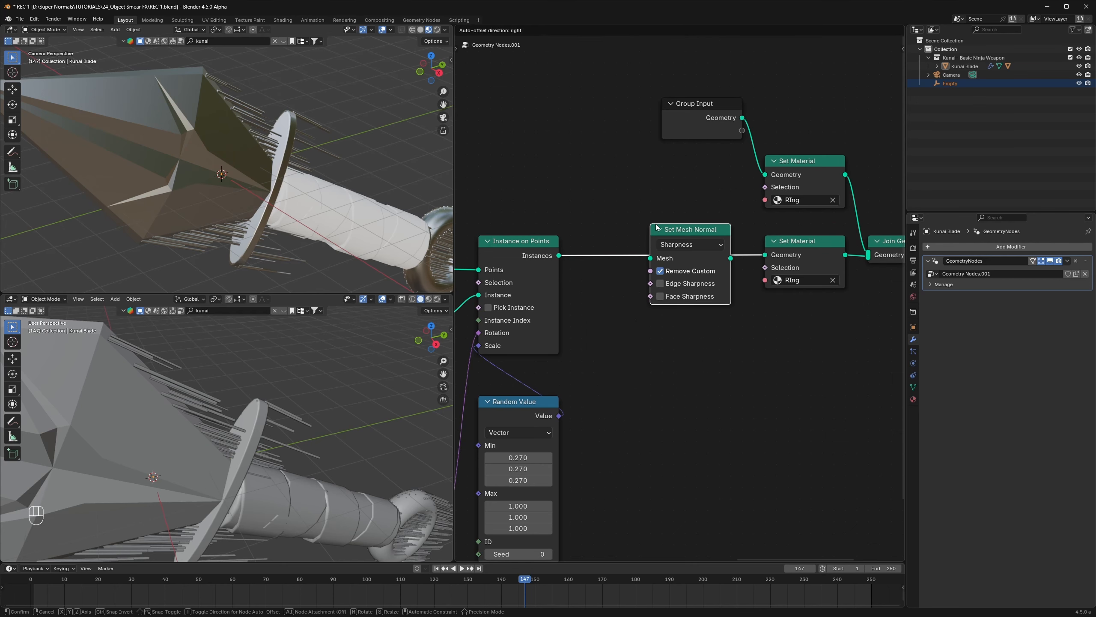
{"action": "left_click", "coordinate": [656, 226]}
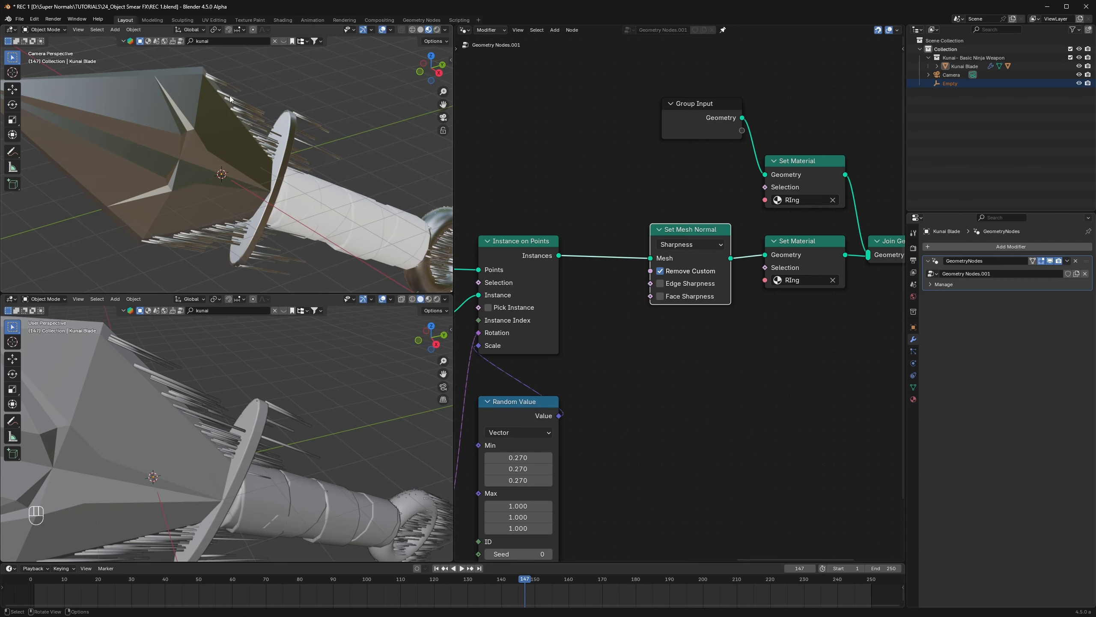
Step: Set the Set Mesh Normal node's mode to Tangent Space and save the file
{"action": "scroll", "coordinate": [791, 321], "scroll_direction": "up", "scroll_amount": 2}
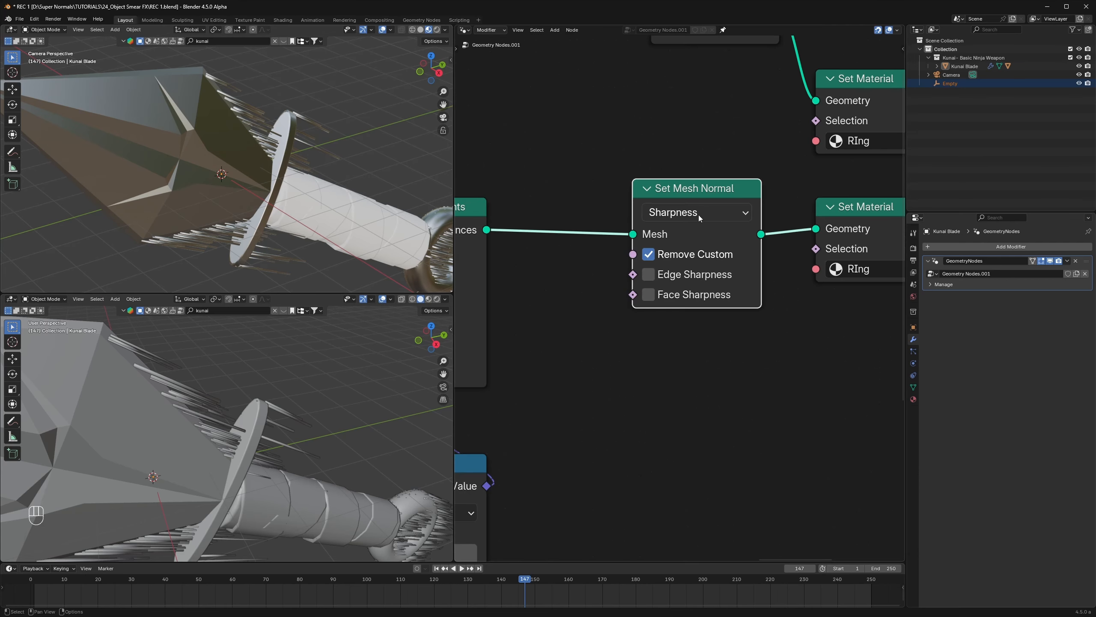
{"action": "left_click", "coordinate": [695, 214]}
{"action": "left_click", "coordinate": [679, 297]}
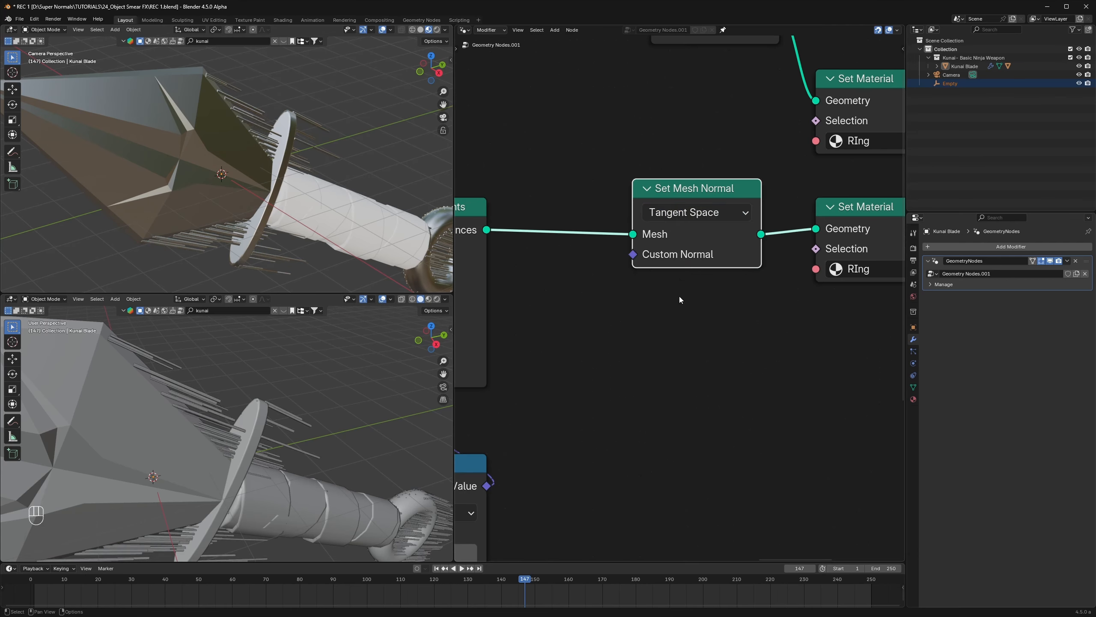
{"action": "key", "text": "ctrl+s"}
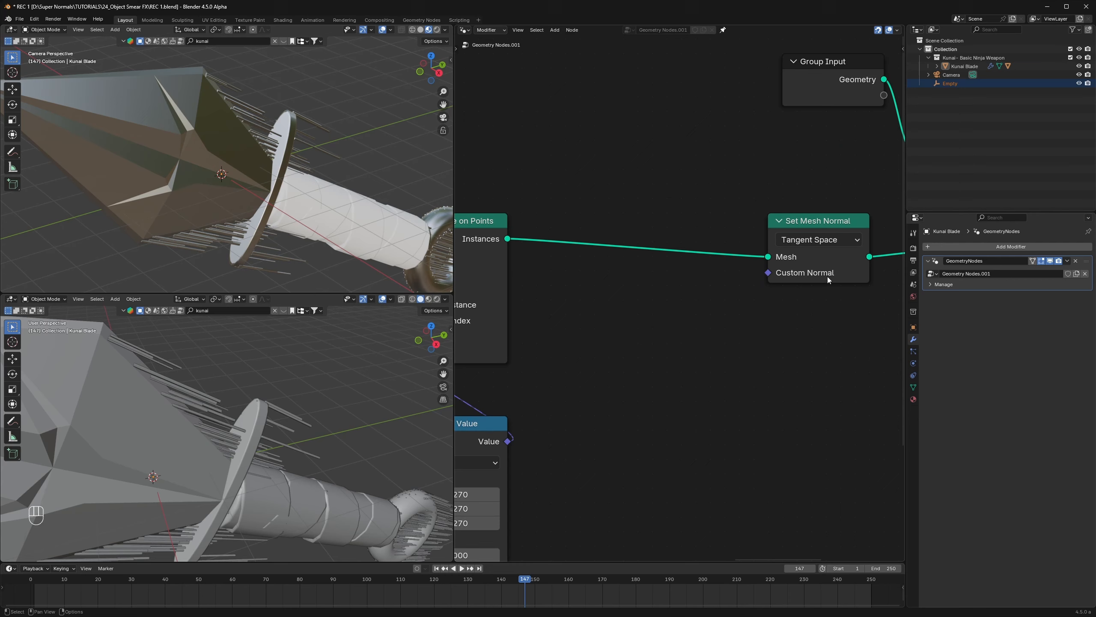
Step: Duplicate the Group Input node and place the copy below the link leading into Set Mesh Normal
{"action": "left_click_drag", "start_coordinate": [768, 273], "coordinate": [621, 337]}
{"action": "left_click", "coordinate": [682, 283]}
{"action": "scroll", "coordinate": [681, 296], "scroll_direction": "down", "scroll_amount": 3}
{"action": "left_click", "coordinate": [793, 130]}
{"action": "key", "text": "shift+d"}
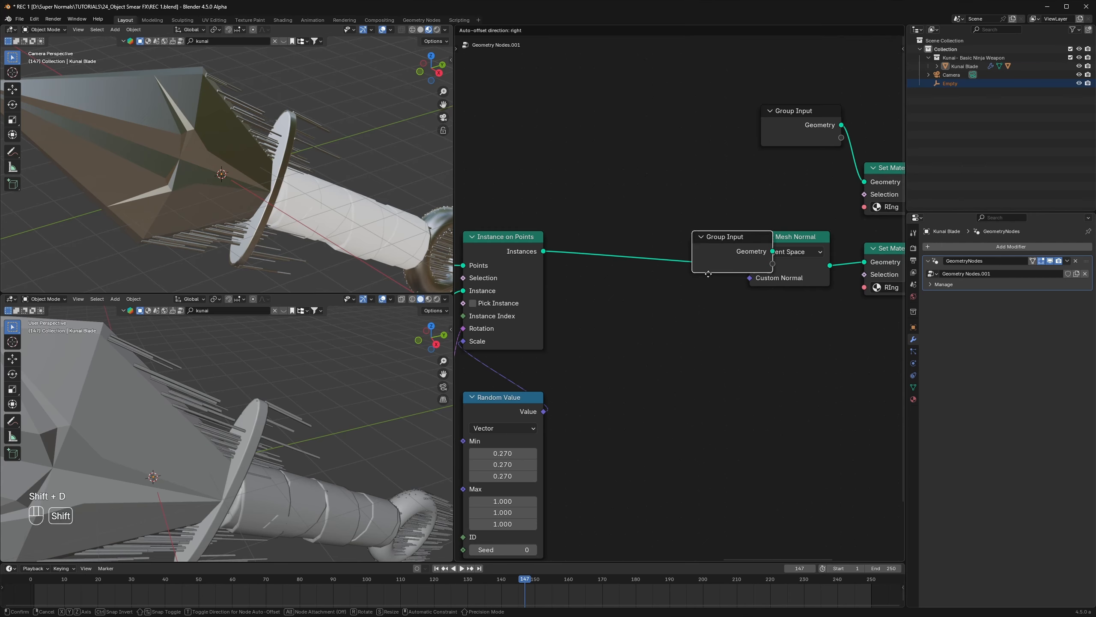
{"action": "left_click", "coordinate": [644, 323]}
{"action": "scroll", "coordinate": [738, 342], "scroll_direction": "up", "scroll_amount": 3}
{"action": "left_click", "coordinate": [719, 331]}
{"action": "middle_click_drag", "start_coordinate": [716, 330], "coordinate": [662, 327]}
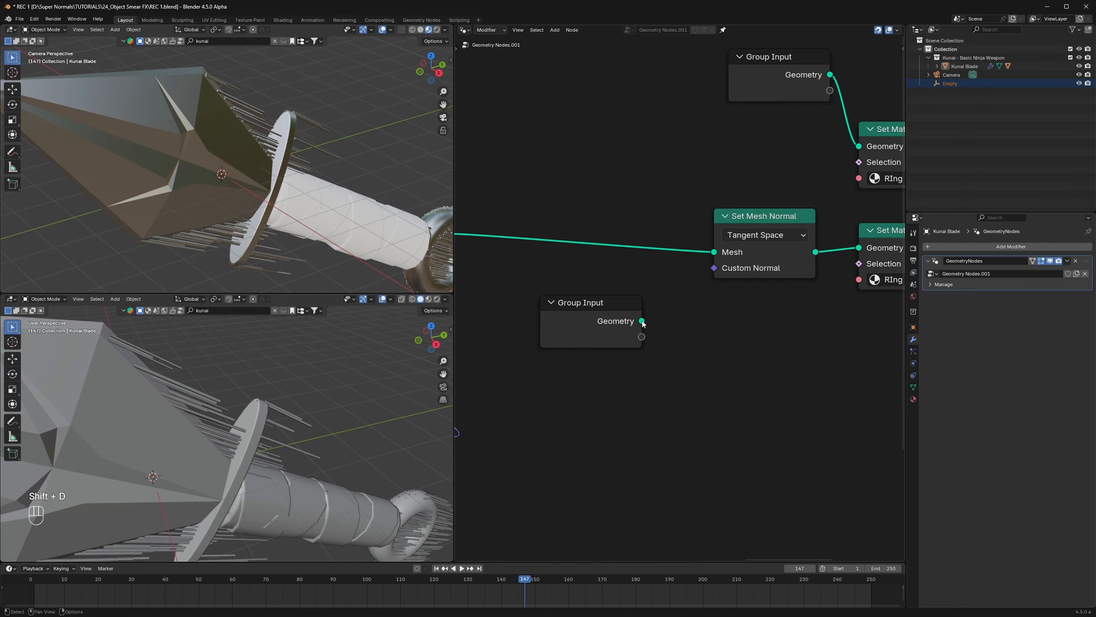
Step: Add a Sample Nearest Surface node with its Mesh input fed by the duplicated Group Input's Geometry output
{"action": "left_click_drag", "start_coordinate": [642, 322], "coordinate": [704, 349]}
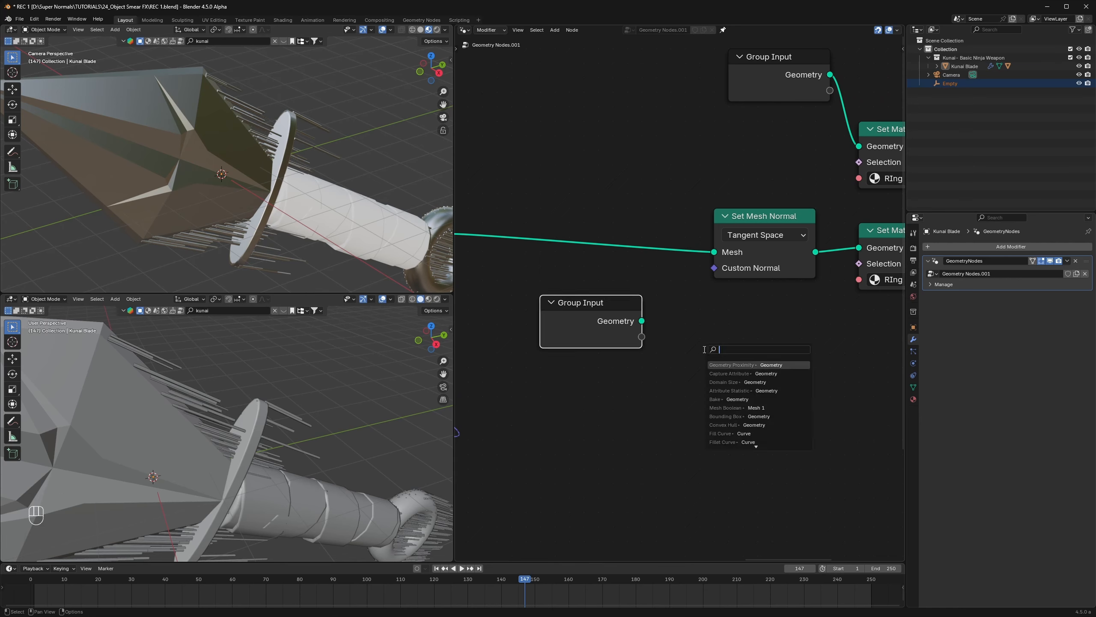
{"action": "type", "text": "sample"}
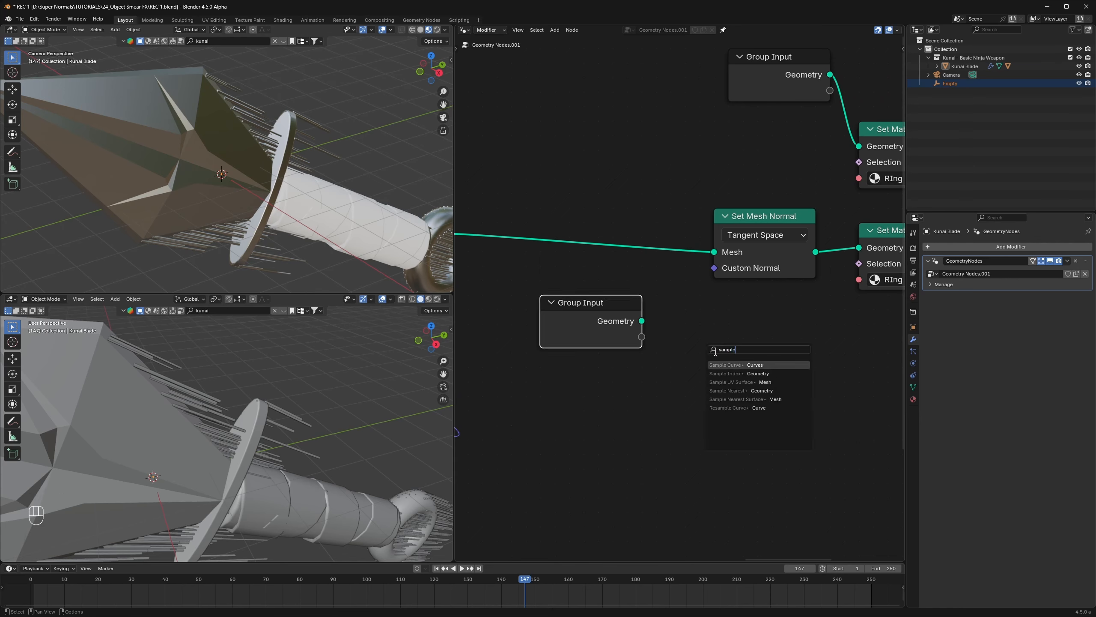
{"action": "left_click", "coordinate": [770, 400]}
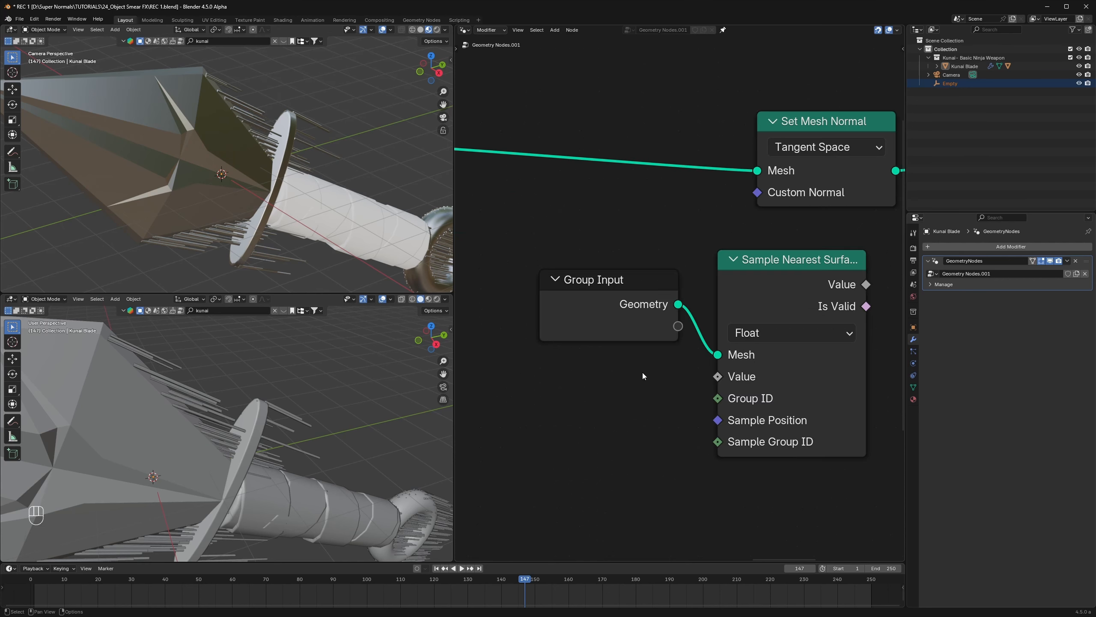
Step: Feed a new Normal node's Normal output into the Sample Nearest Surface node's Value input and set its data type to Vector
{"action": "key", "text": "shift+a"}
{"action": "type", "text": "normal"}
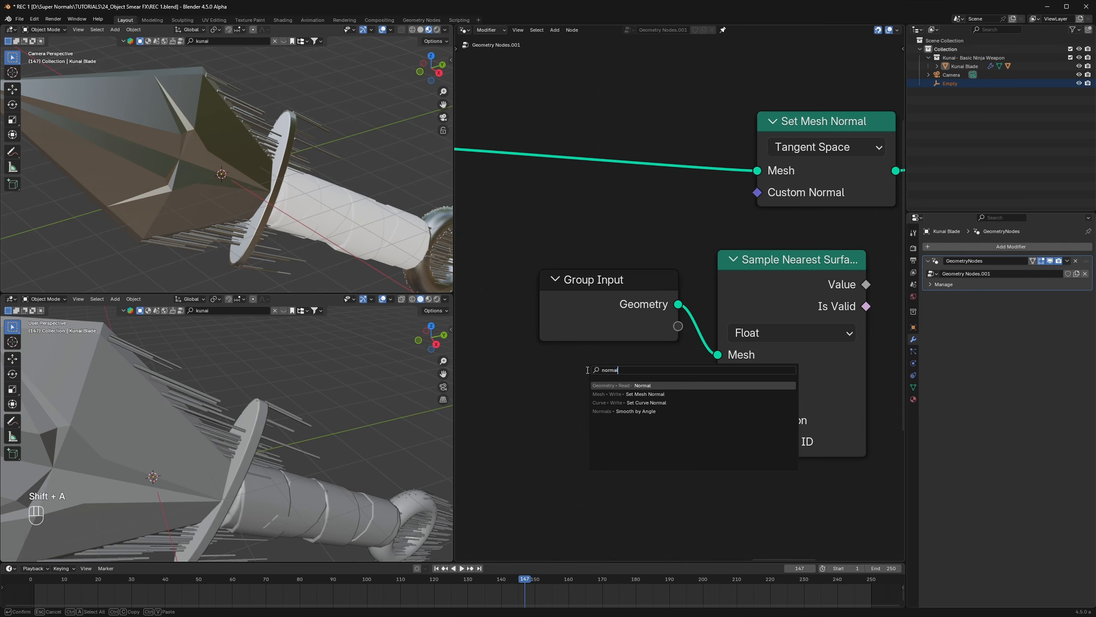
{"action": "key", "text": "Return"}
{"action": "left_click_drag", "start_coordinate": [680, 403], "coordinate": [718, 377]}
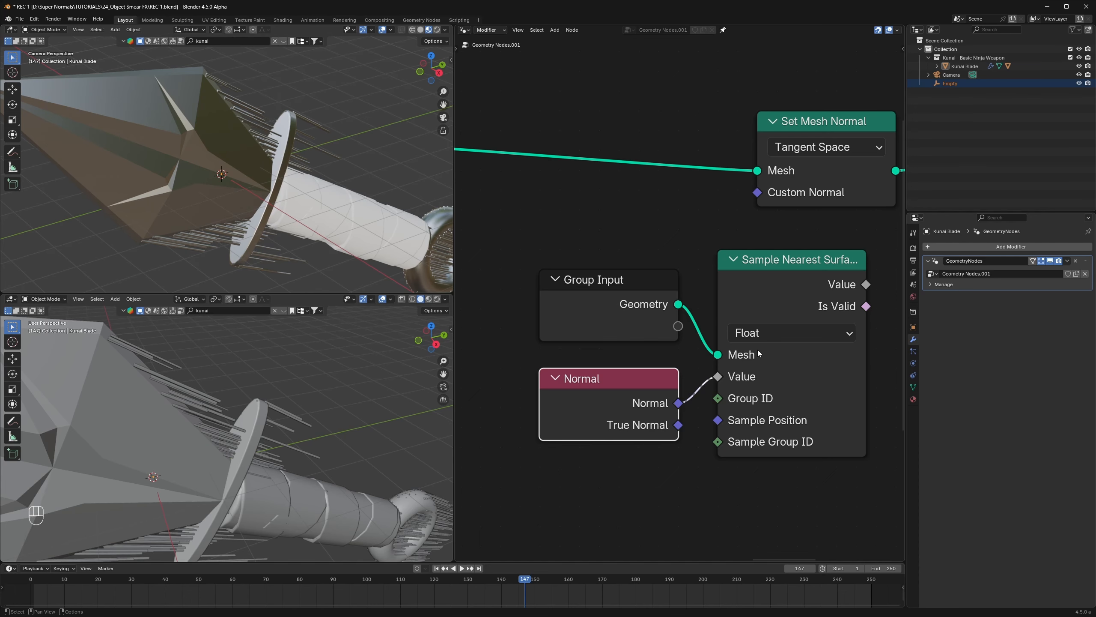
{"action": "left_click", "coordinate": [776, 333]}
{"action": "left_click", "coordinate": [760, 426]}
{"action": "scroll", "coordinate": [681, 394], "scroll_direction": "down", "scroll_amount": 2}
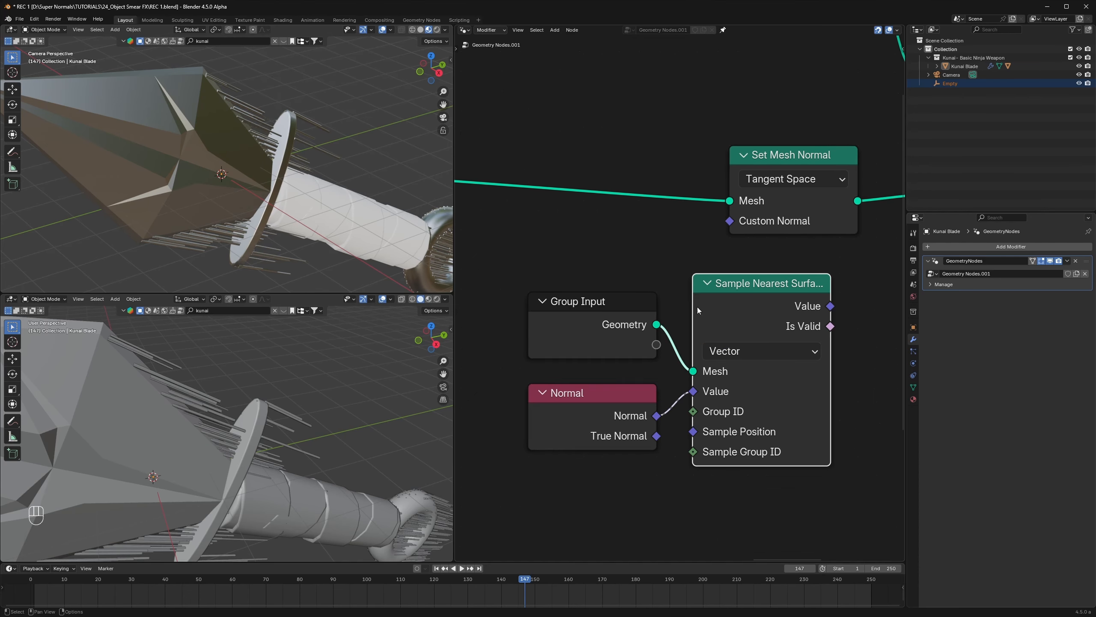
Step: Connect the Sample Nearest Surface node's Value output to Set Mesh Normal's Custom Normal input and save the file
{"action": "left_click", "coordinate": [623, 401]}
{"action": "left_click_drag", "start_coordinate": [589, 321], "coordinate": [579, 326]}
{"action": "left_click_drag", "start_coordinate": [831, 306], "coordinate": [731, 224]}
{"action": "key", "text": "ctrl+s"}
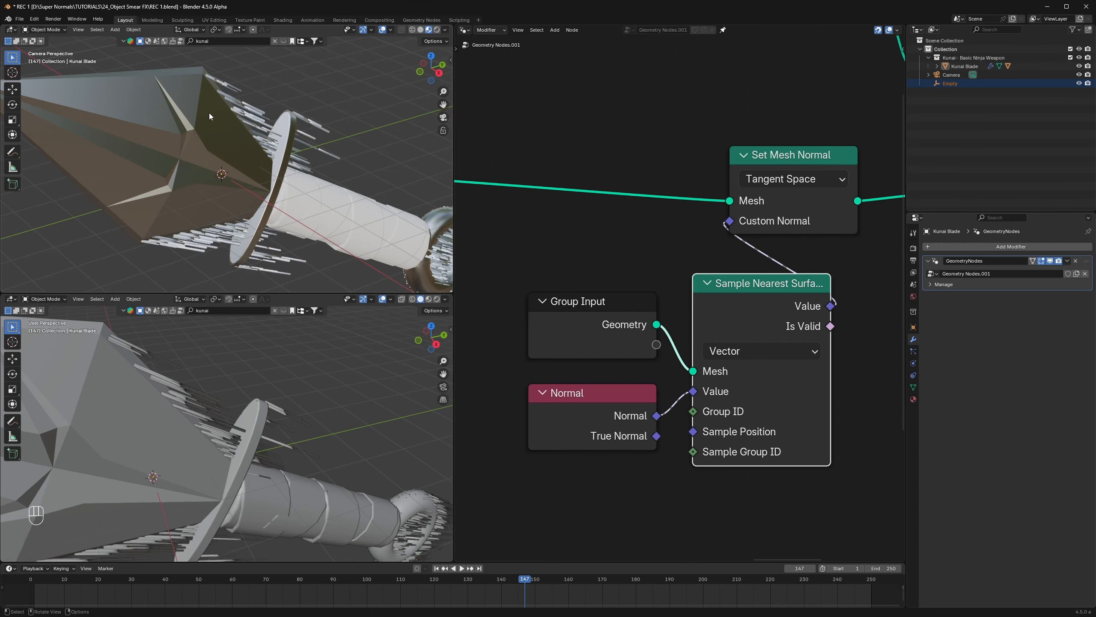
{"action": "scroll", "coordinate": [732, 284], "scroll_direction": "down", "scroll_amount": 3}
{"action": "scroll", "coordinate": [733, 285], "scroll_direction": "up", "scroll_amount": 2}
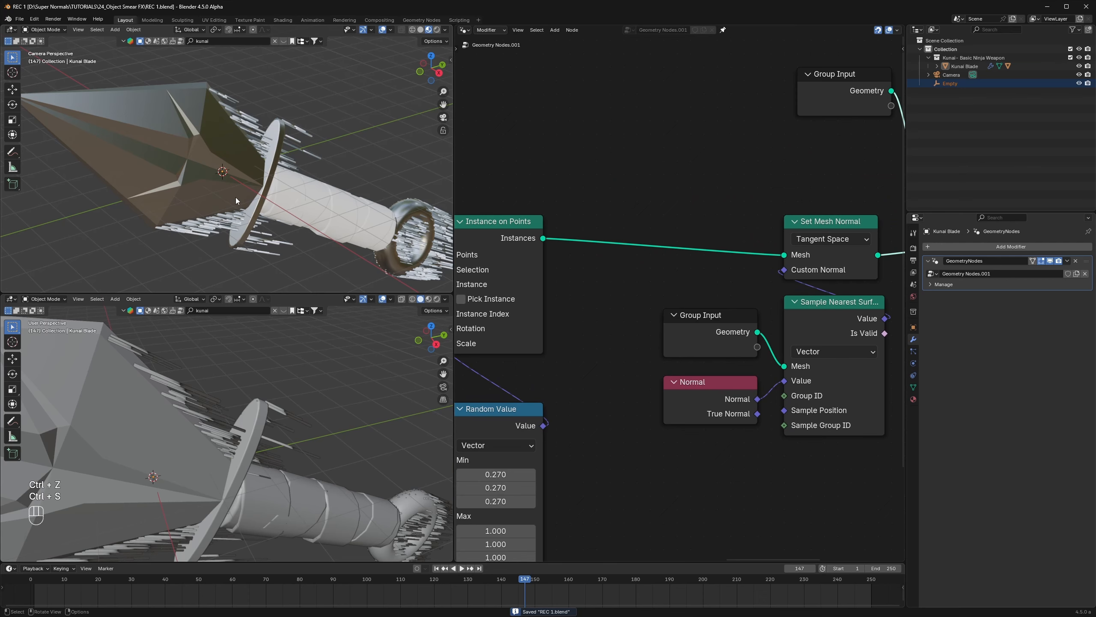
Step: Insert a Realize Instances node on the link between Instance on Points and Set Mesh Normal
{"action": "scroll", "coordinate": [604, 273], "scroll_direction": "up", "scroll_amount": 2}
{"action": "key", "text": "shift+a"}
{"action": "type", "text": "r"}
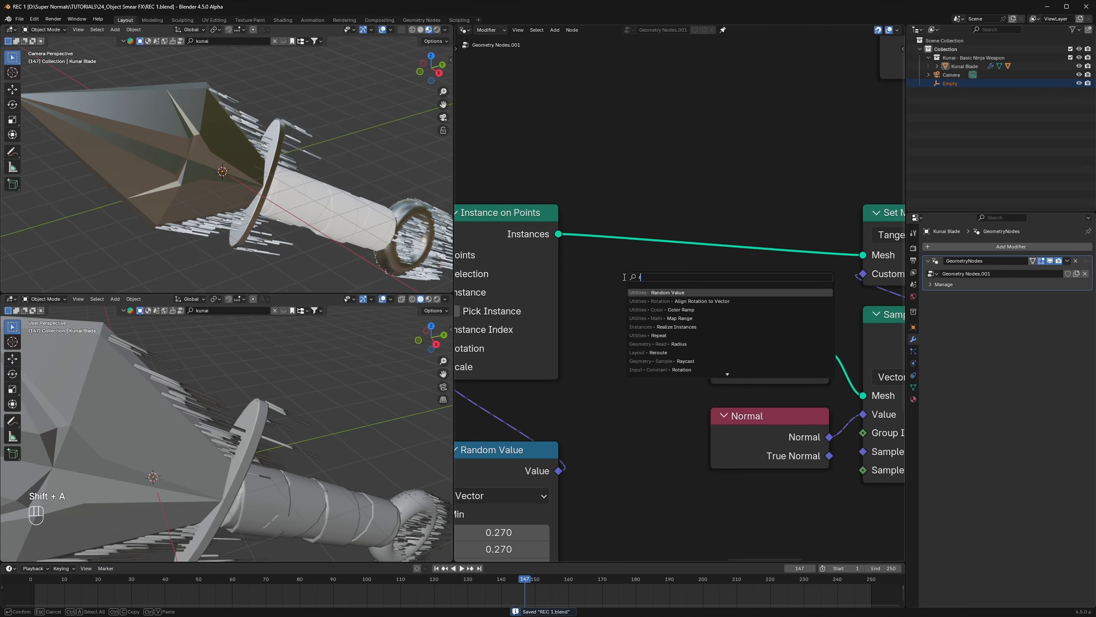
{"action": "type", "text": "ea"}
{"action": "key", "text": "Return"}
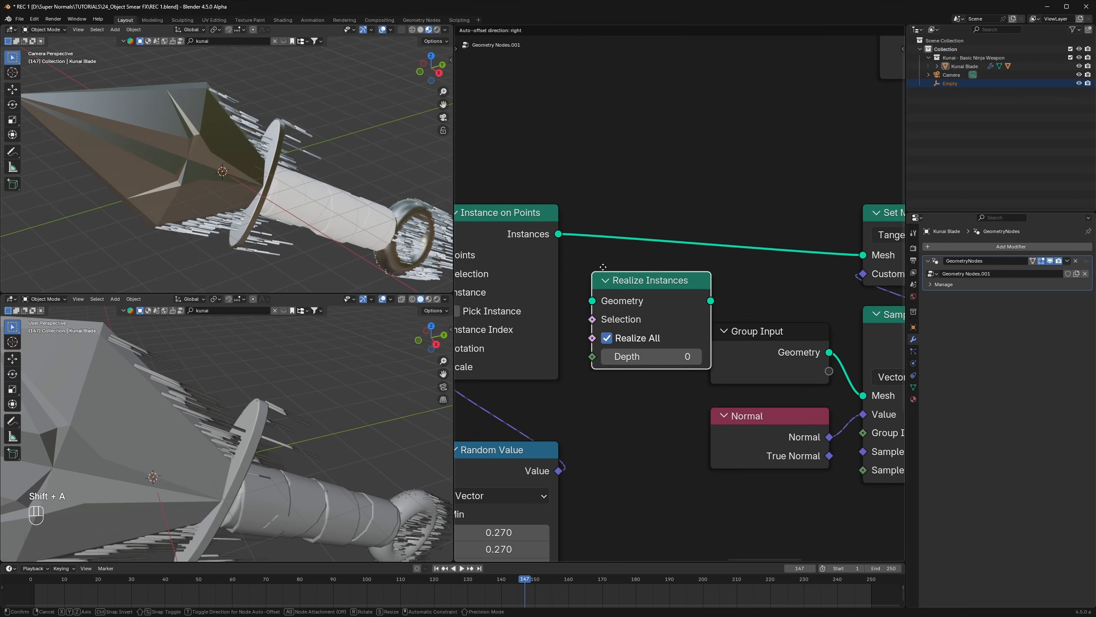
{"action": "left_click", "coordinate": [603, 267]}
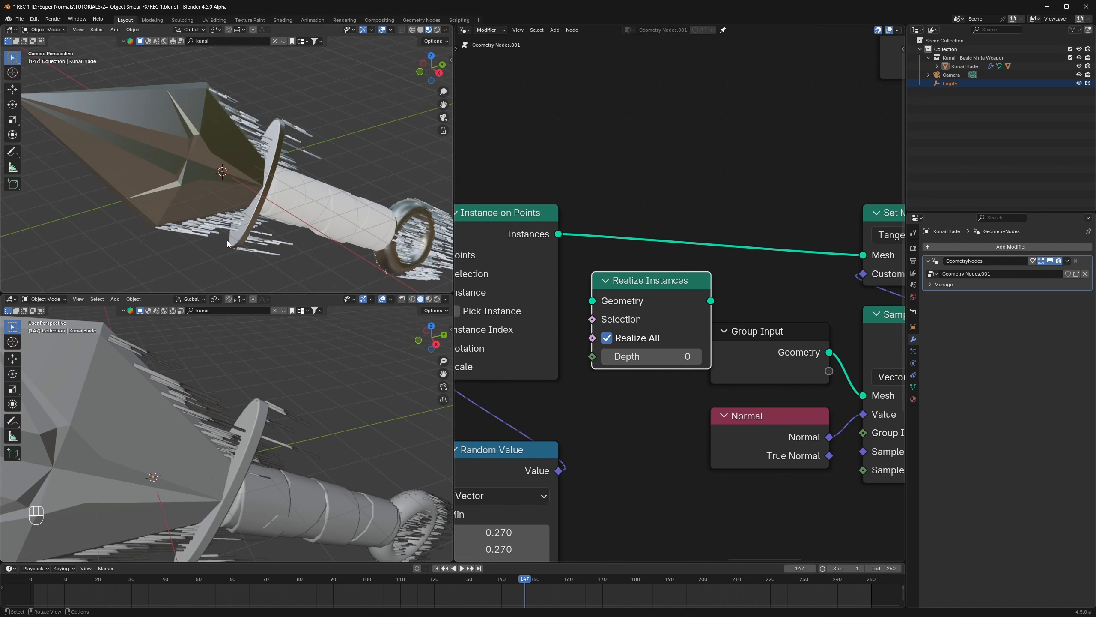
{"action": "left_click_drag", "start_coordinate": [650, 285], "coordinate": [641, 208]}
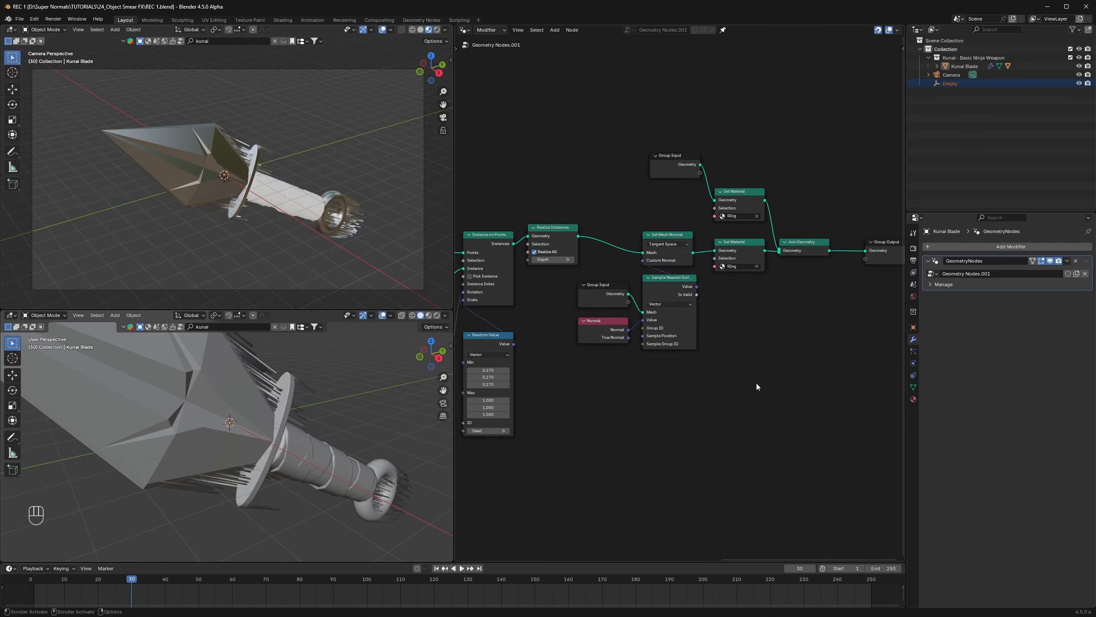
Step: Undo the last move of the upper Set Material node and save the file
{"action": "scroll", "coordinate": [759, 362], "scroll_direction": "up", "scroll_amount": 2}
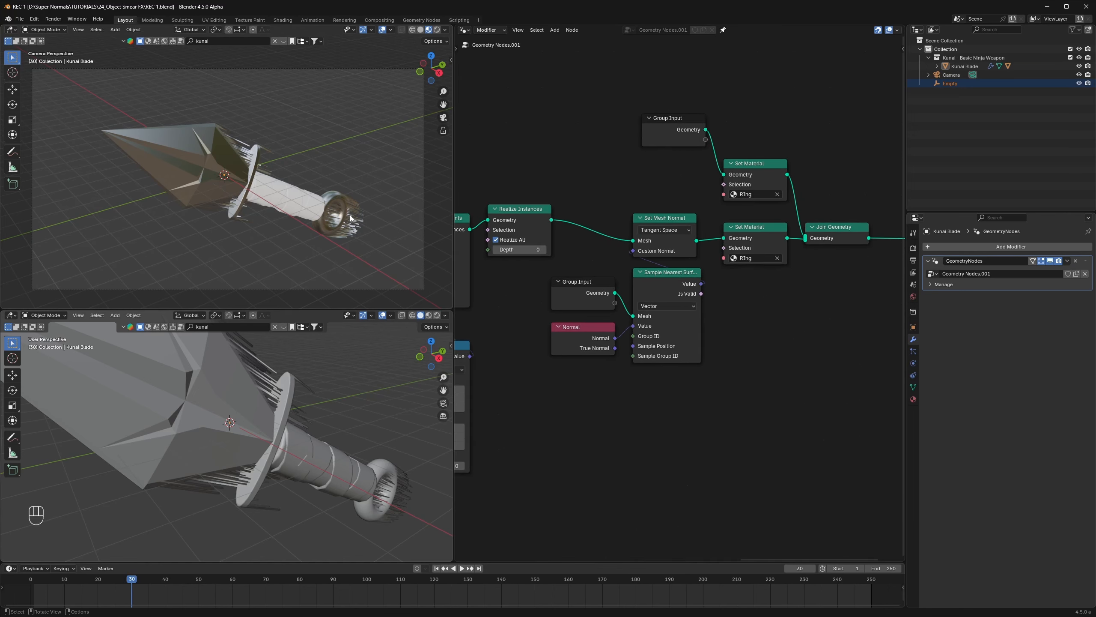
{"action": "key", "text": "ctrl+s"}
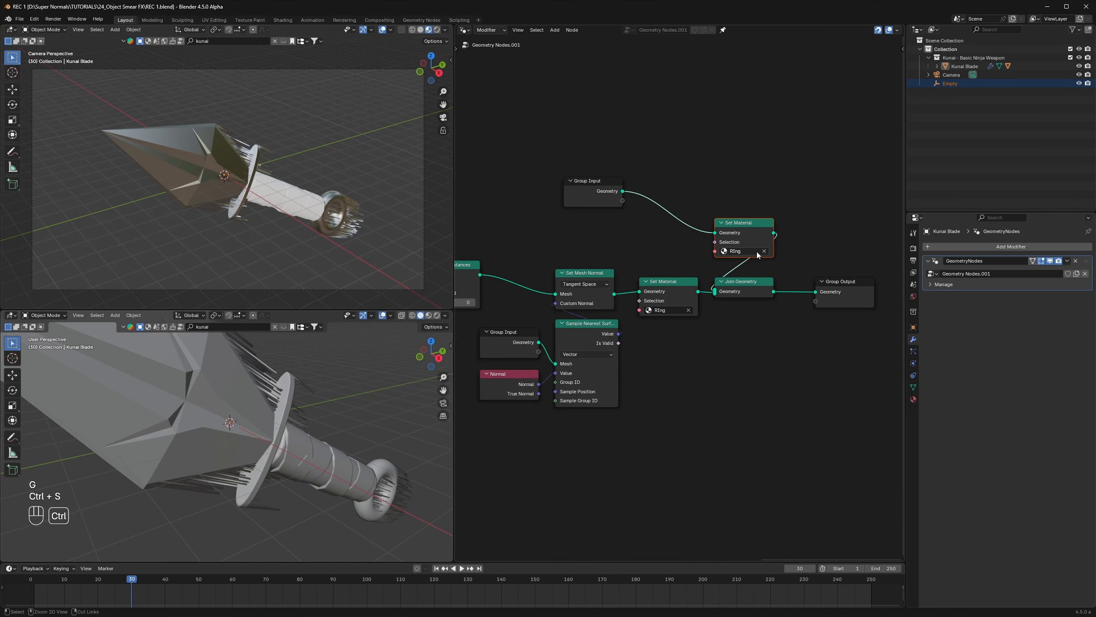
{"action": "key", "text": "ctrl+z"}
{"action": "key", "text": "ctrl+s"}
{"action": "left_click", "coordinate": [695, 201]}
Step: Duplicate the node chain from Object Info through Color Ramp and place the copy above the main node tree
{"action": "scroll", "coordinate": [647, 227], "scroll_direction": "down", "scroll_amount": 1}
{"action": "scroll", "coordinate": [533, 228], "scroll_direction": "up", "scroll_amount": 2}
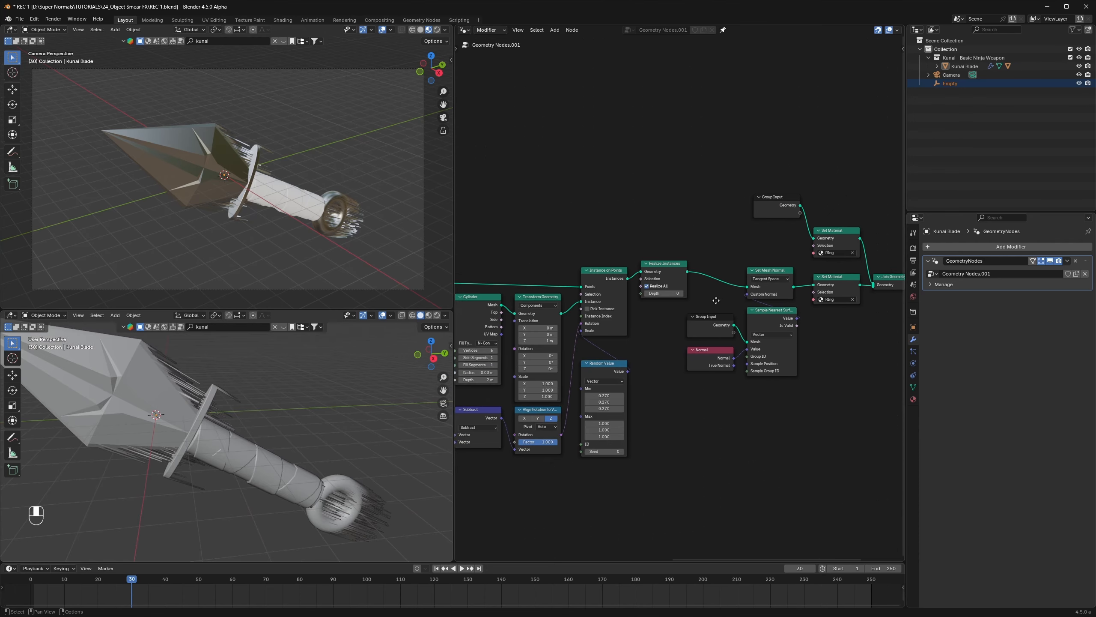
{"action": "scroll", "coordinate": [545, 328], "scroll_direction": "up", "scroll_amount": 5}
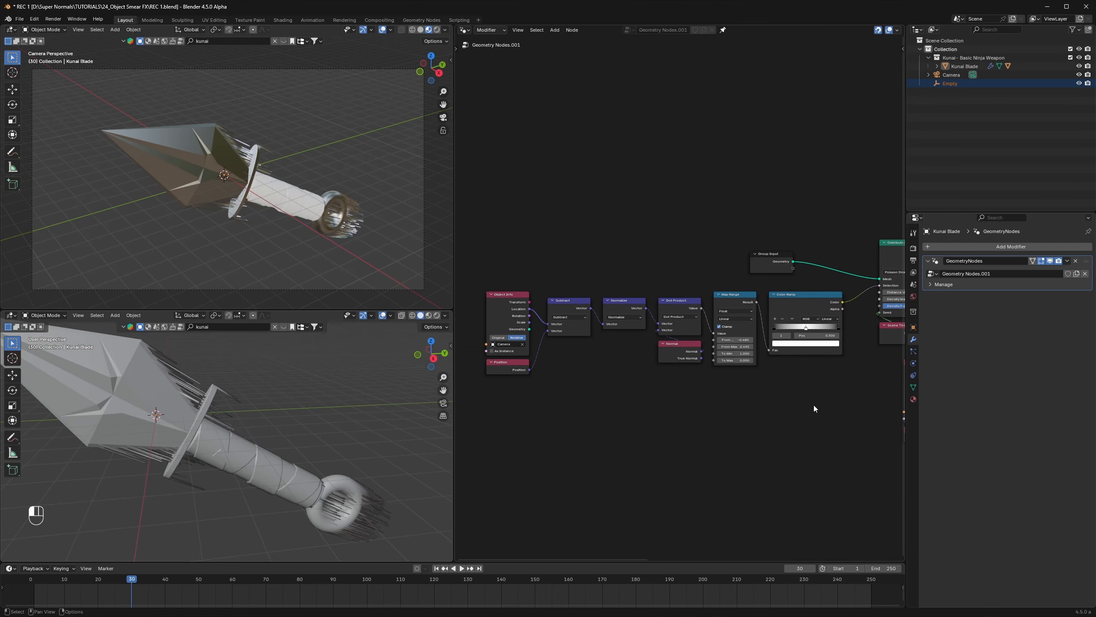
{"action": "left_click_drag", "start_coordinate": [813, 408], "coordinate": [485, 290]}
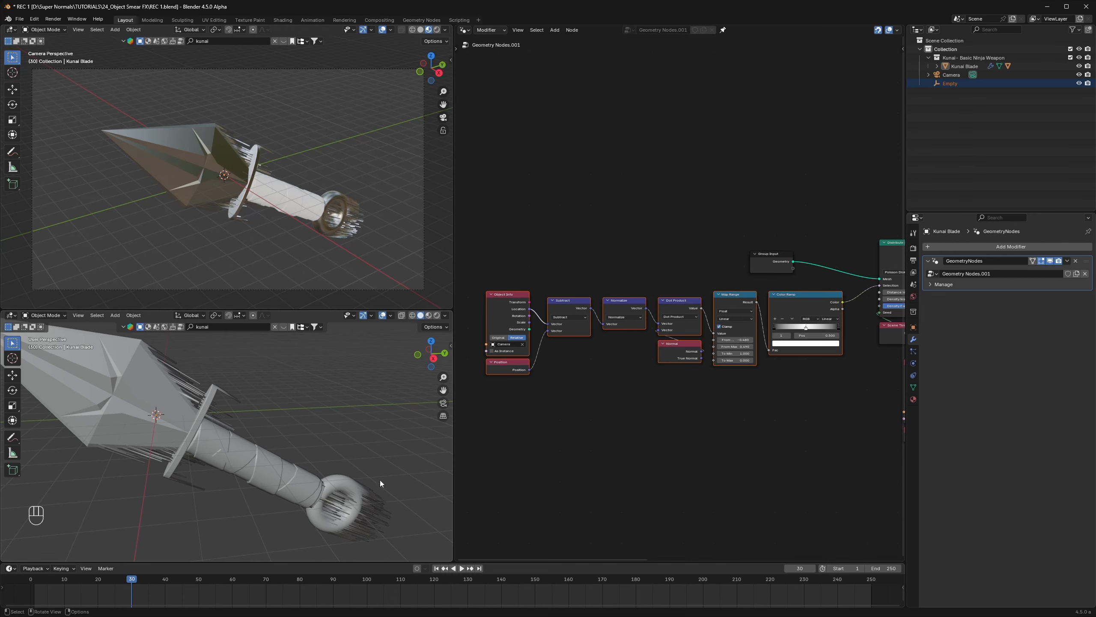
{"action": "scroll", "coordinate": [573, 364], "scroll_direction": "down", "scroll_amount": 5}
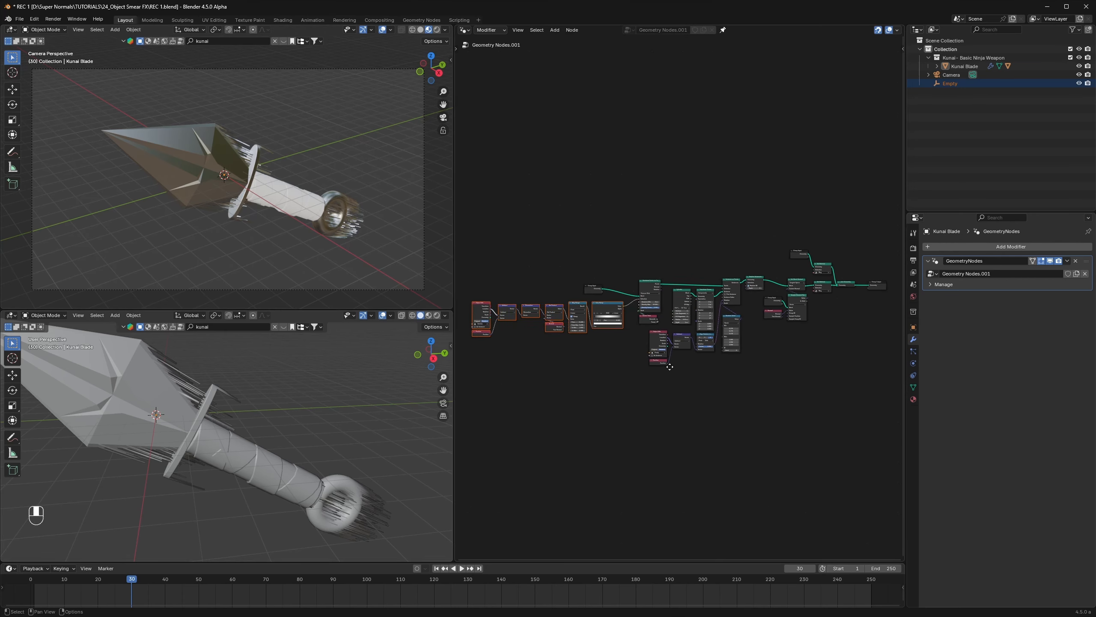
{"action": "key", "text": "shift+d"}
{"action": "left_click", "coordinate": [717, 276]}
{"action": "scroll", "coordinate": [700, 279], "scroll_direction": "up", "scroll_amount": 7}
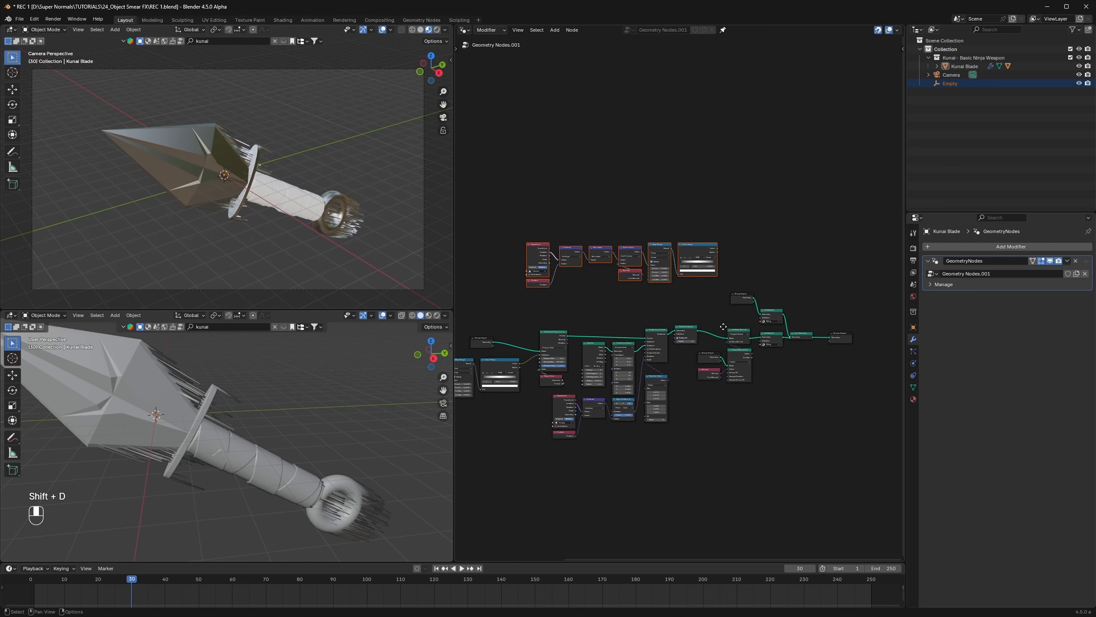
Step: Move the upper Group Input and Set Material nodes higher to make room beside the duplicated Color Ramp
{"action": "left_click_drag", "start_coordinate": [719, 353], "coordinate": [711, 324]}
{"action": "scroll", "coordinate": [807, 361], "scroll_direction": "down", "scroll_amount": 1}
{"action": "middle_click_drag", "start_coordinate": [807, 362], "coordinate": [741, 364]}
{"action": "left_click_drag", "start_coordinate": [741, 363], "coordinate": [747, 330]}
{"action": "scroll", "coordinate": [669, 335], "scroll_direction": "up", "scroll_amount": 2}
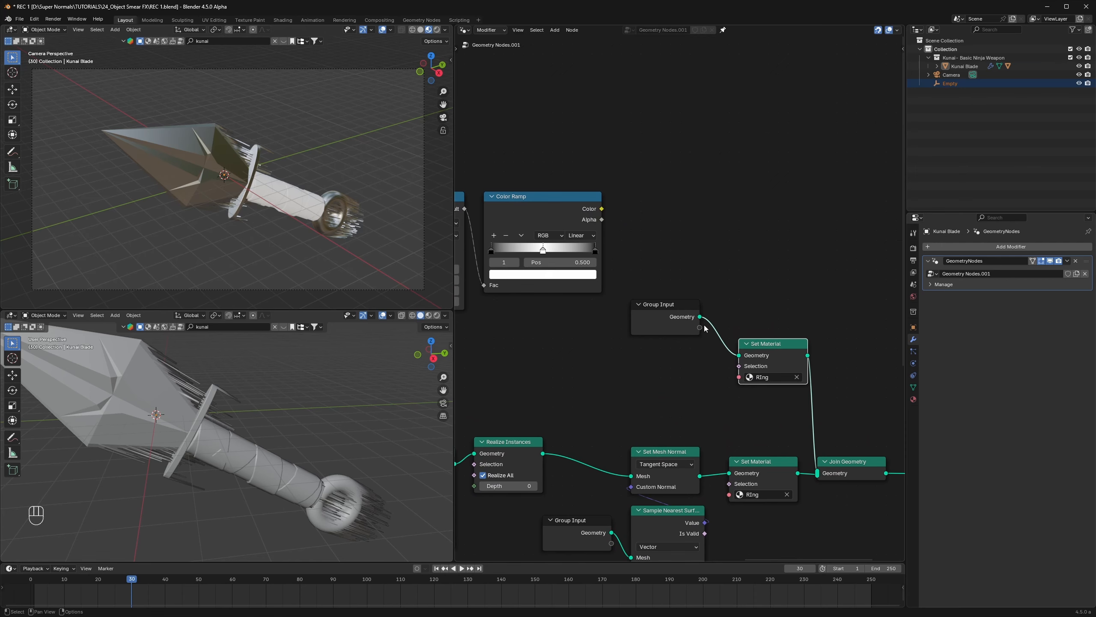
Step: Delete the Viewer node attached to the upper Group Input and the duplicated Color Ramp
{"action": "scroll", "coordinate": [704, 328], "scroll_direction": "down", "scroll_amount": 2}
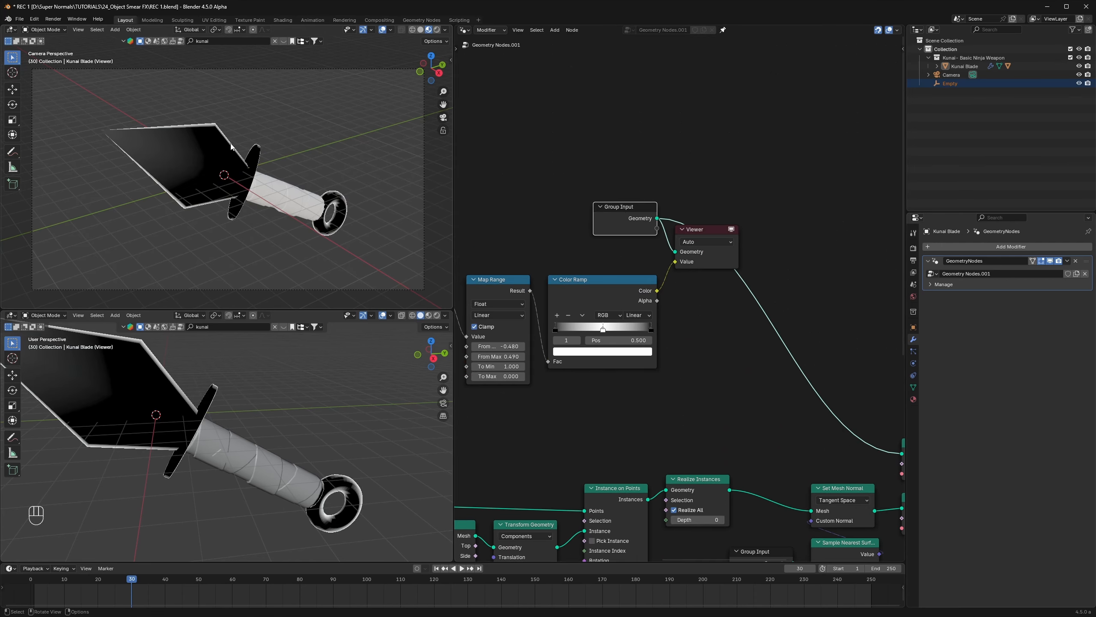
{"action": "left_click", "coordinate": [686, 229]}
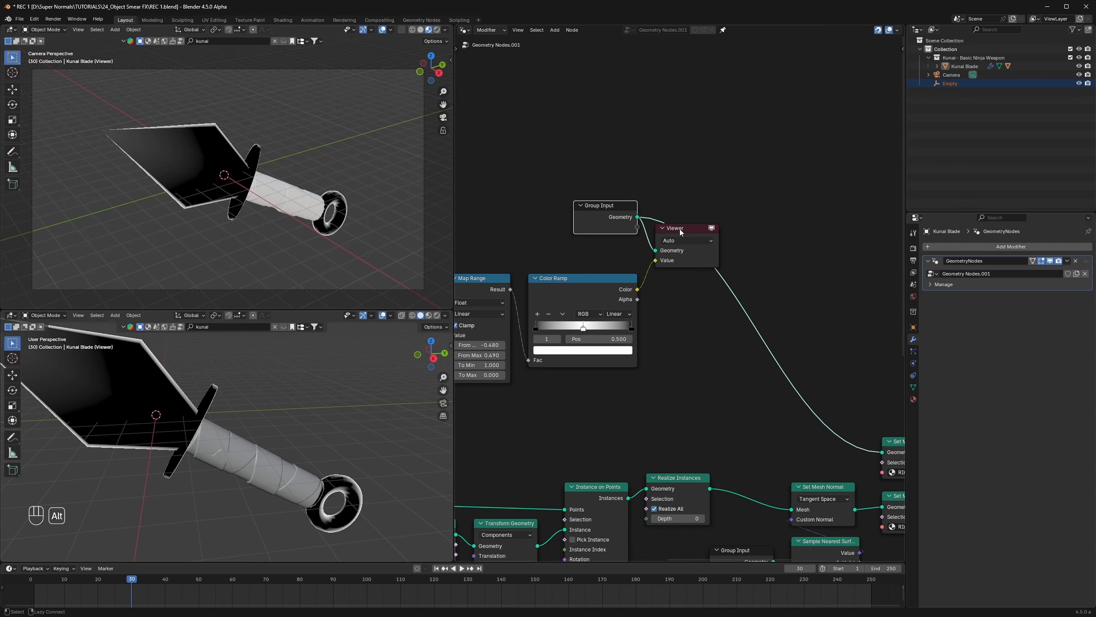
{"action": "key", "text": "x"}
Step: Insert a Set Position node between the upper Group Input and Set Material, with the duplicated Color Ramp's Color driving its Offset
{"action": "key", "text": "shift+a"}
{"action": "type", "text": "set"}
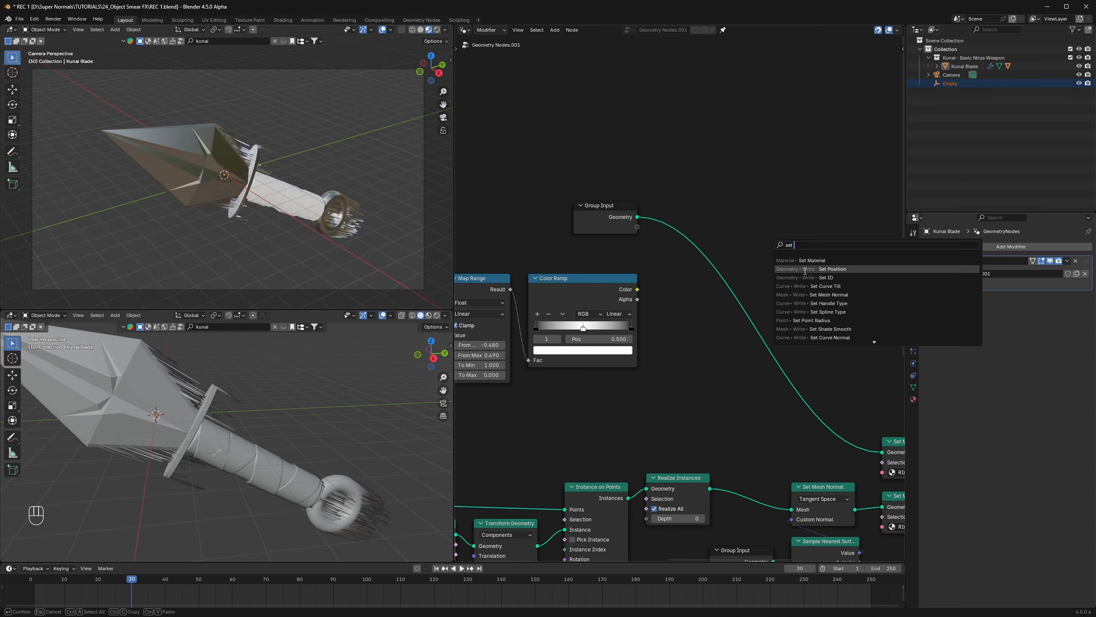
{"action": "left_click", "coordinate": [820, 269]}
{"action": "left_click_drag", "start_coordinate": [638, 290], "coordinate": [767, 275]}
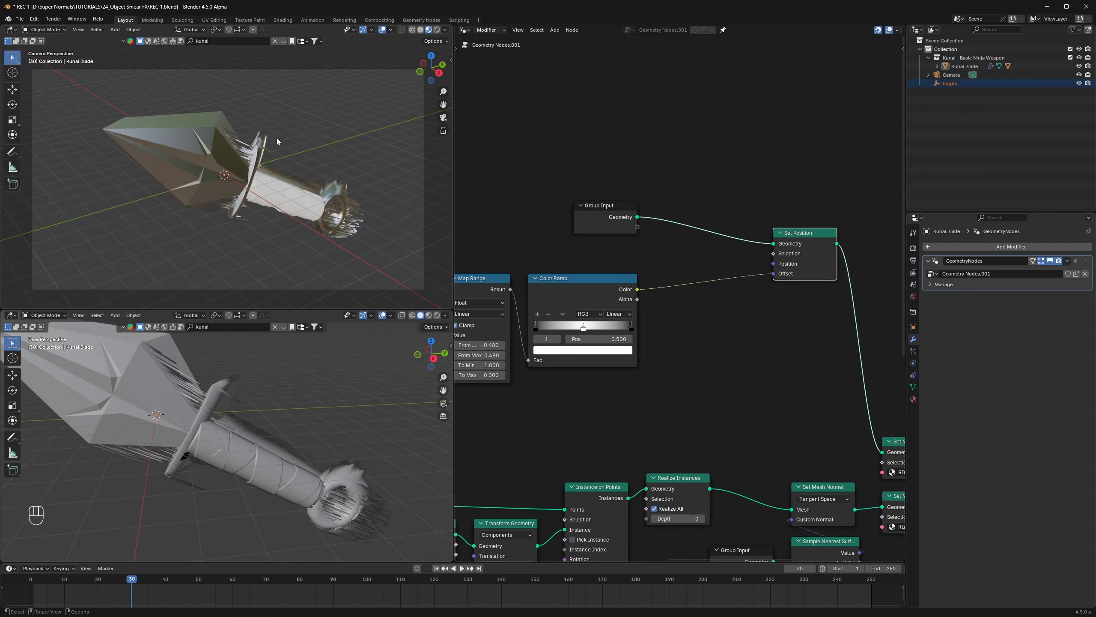
Step: Add a Noise Texture node below the link between the duplicated Color Ramp and Set Position
{"action": "scroll", "coordinate": [678, 341], "scroll_direction": "up", "scroll_amount": 1}
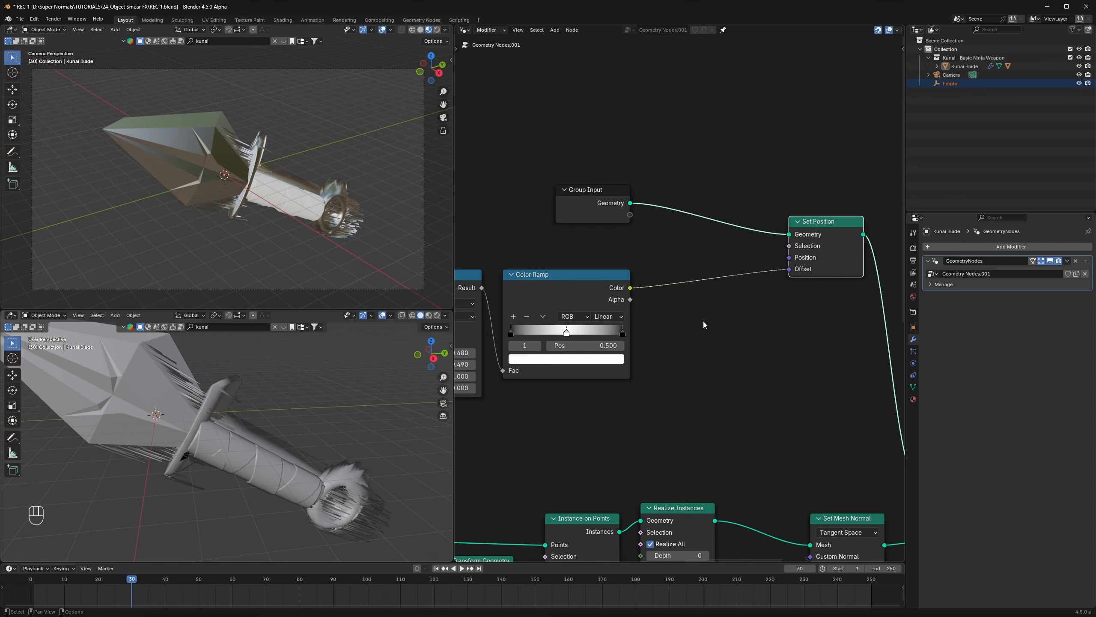
{"action": "key", "text": "shift+a"}
{"action": "type", "text": "noise"}
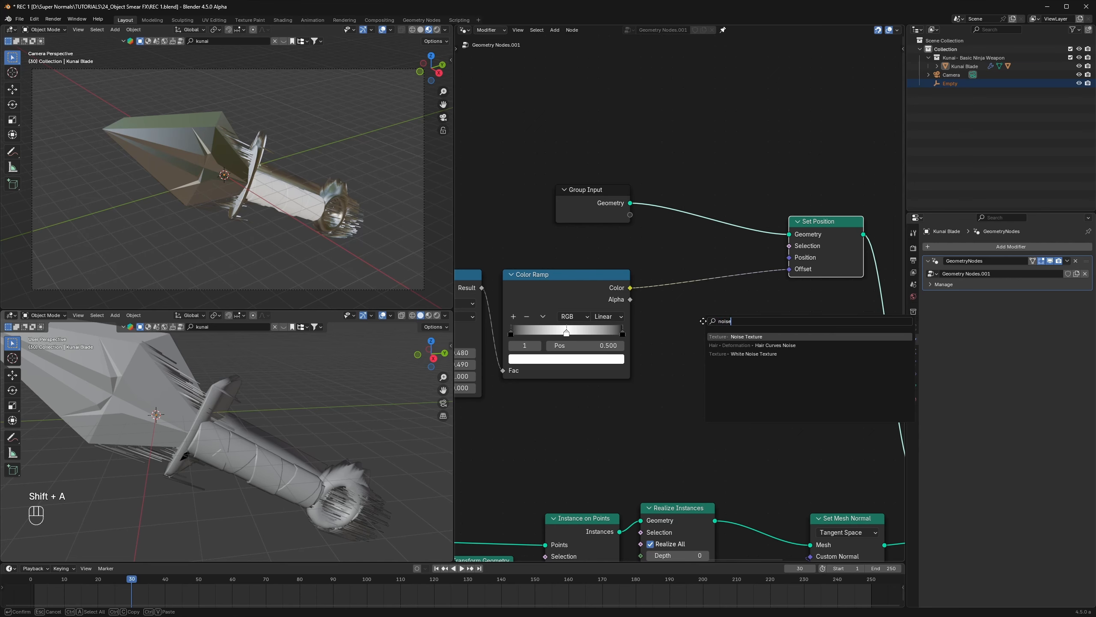
{"action": "key", "text": "Return"}
{"action": "left_click", "coordinate": [713, 336]}
{"action": "left_click_drag", "start_coordinate": [713, 336], "coordinate": [681, 337]}
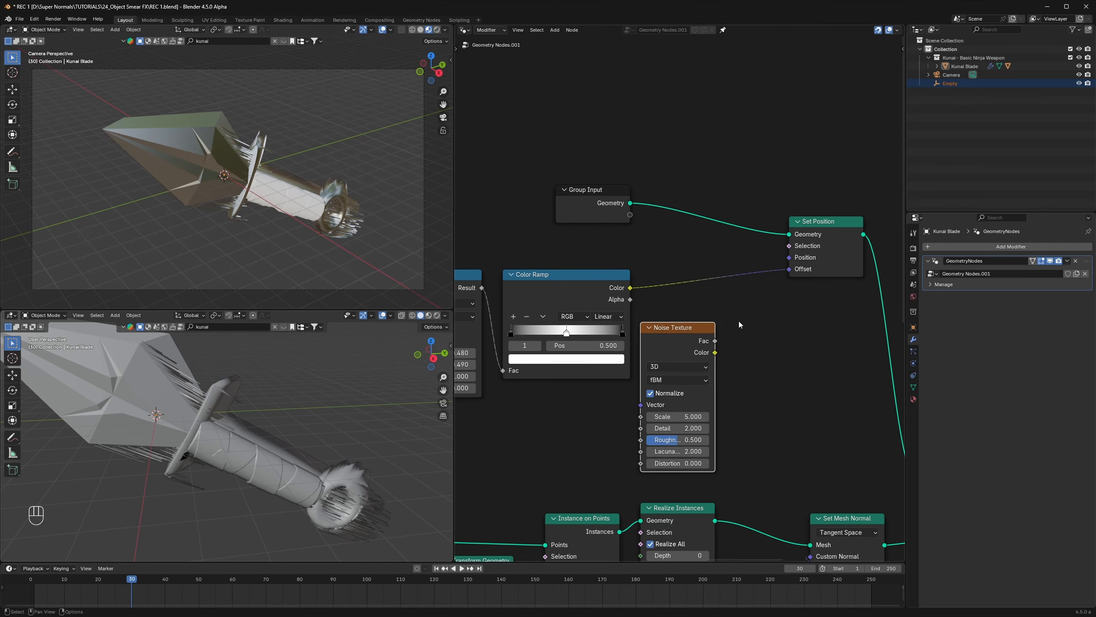
Step: Insert a Vector Math node between Color Ramp and Set Position and feed the Noise Texture's Fac into its second Vector input
{"action": "key", "text": "shift+a"}
{"action": "type", "text": "vecto"}
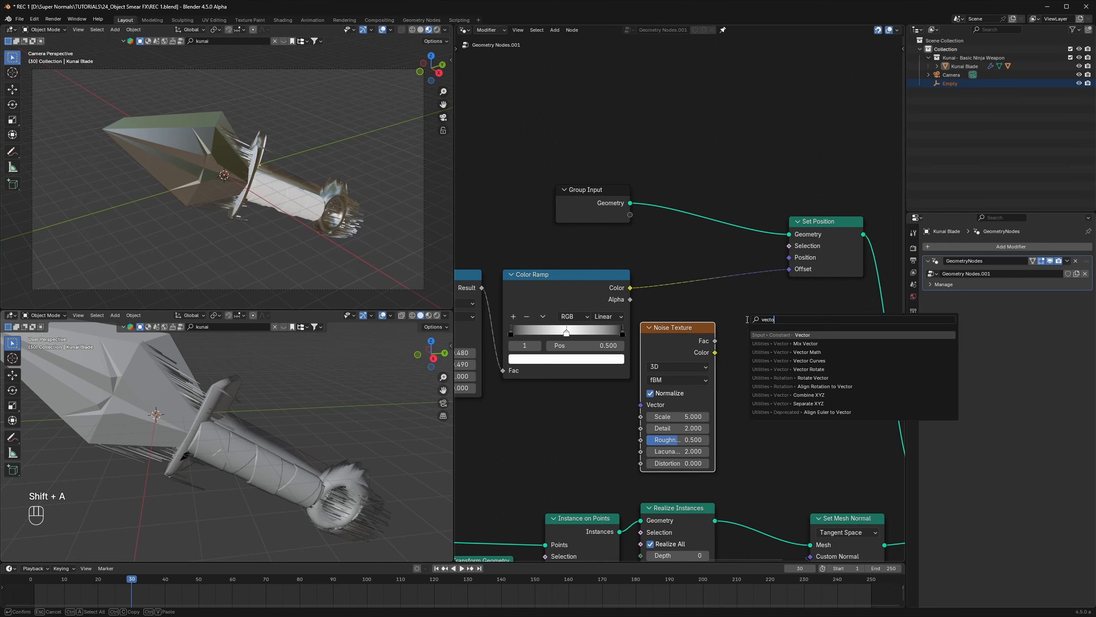
{"action": "left_click", "coordinate": [807, 352]}
{"action": "left_click", "coordinate": [715, 353]}
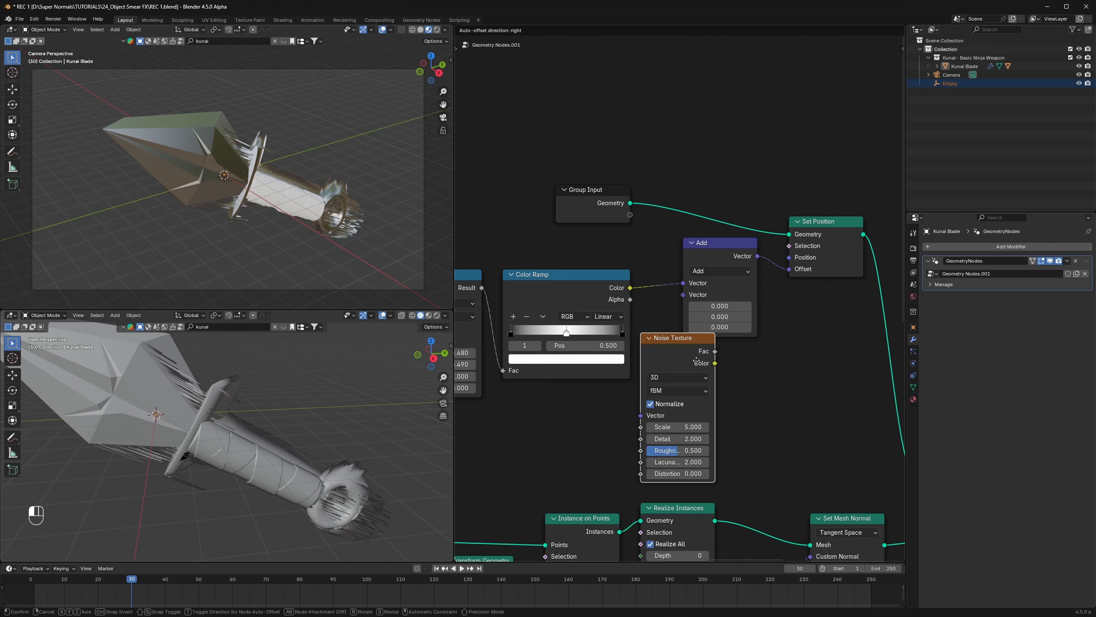
{"action": "left_click_drag", "start_coordinate": [716, 353], "coordinate": [682, 295]}
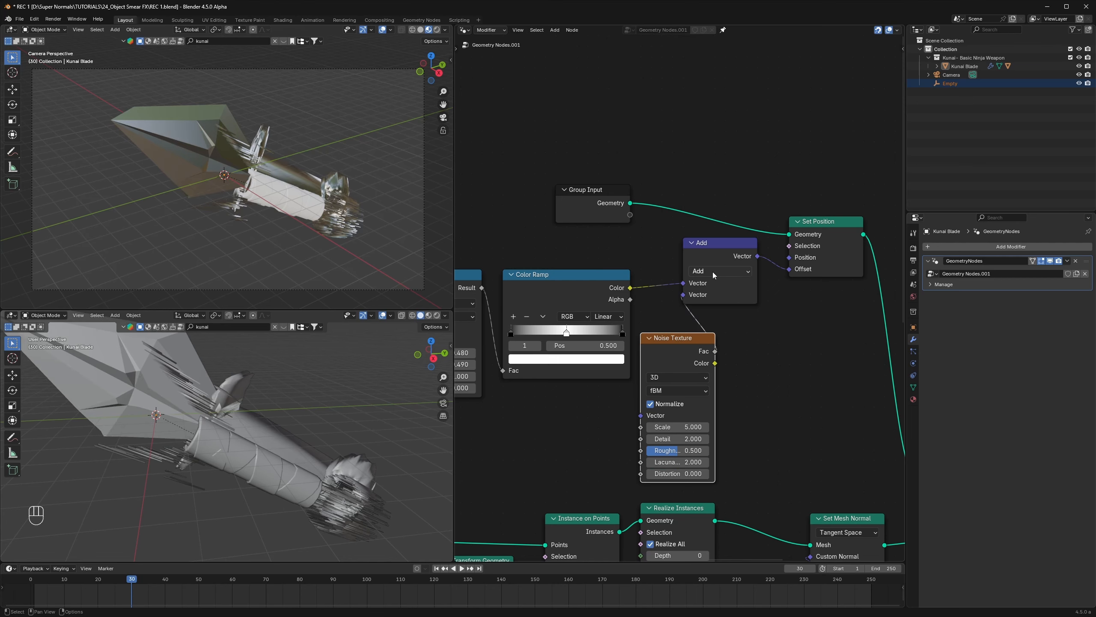
Step: Set the Vector Math operation to Multiply, save the file, and arrange the Multiply and Noise Texture nodes beside the Color Ramp
{"action": "left_click", "coordinate": [713, 271]}
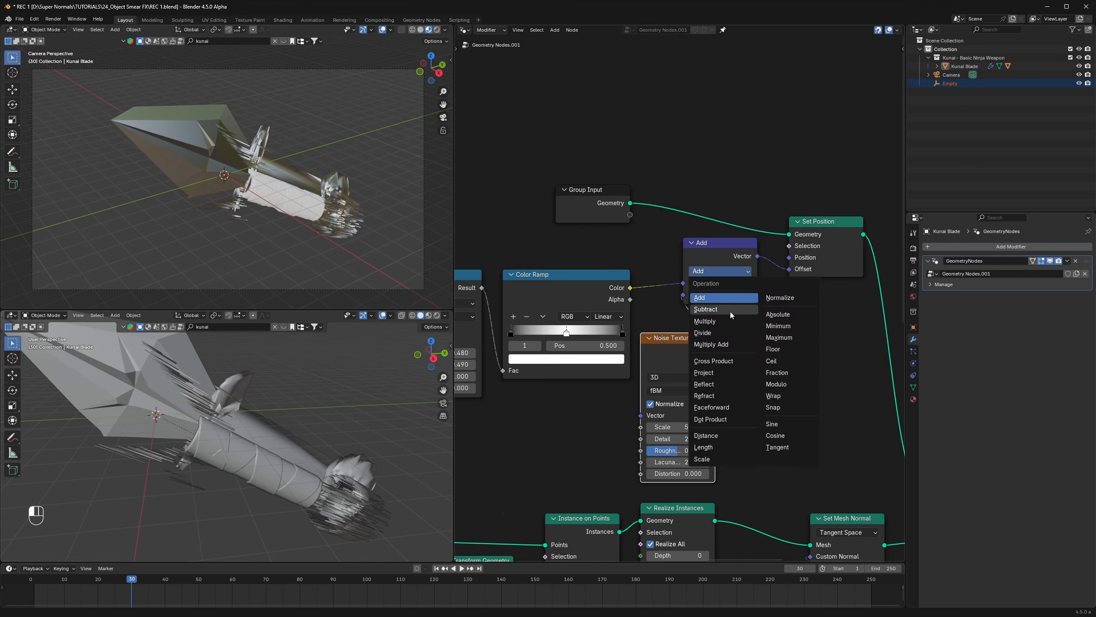
{"action": "left_click", "coordinate": [717, 320]}
{"action": "key", "text": "ctrl+s"}
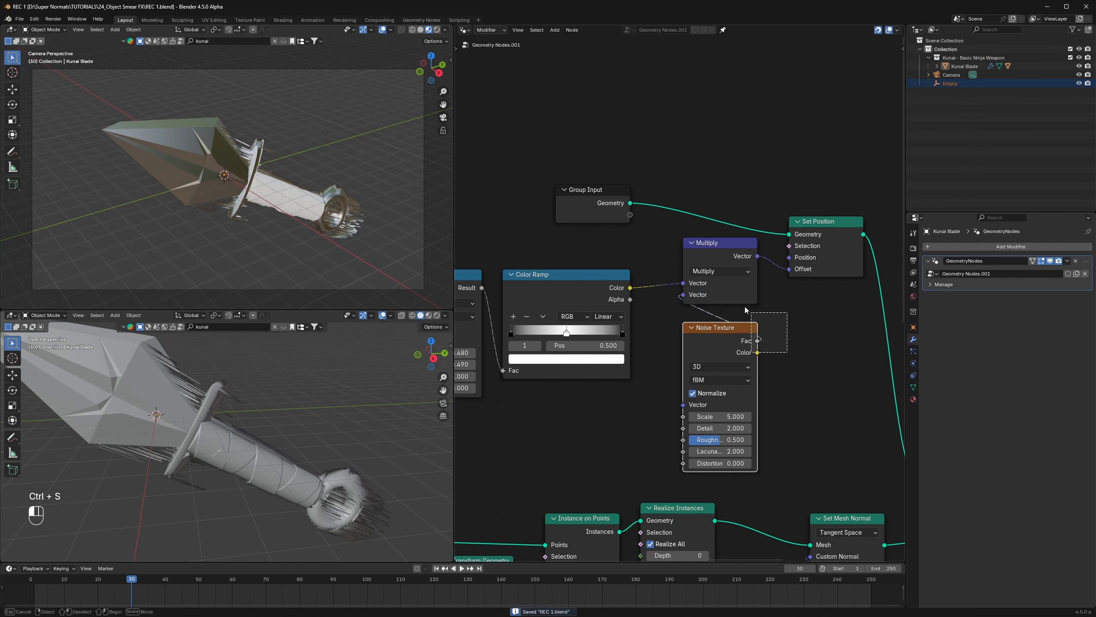
{"action": "key", "text": "g"}
{"action": "left_click", "coordinate": [686, 293]}
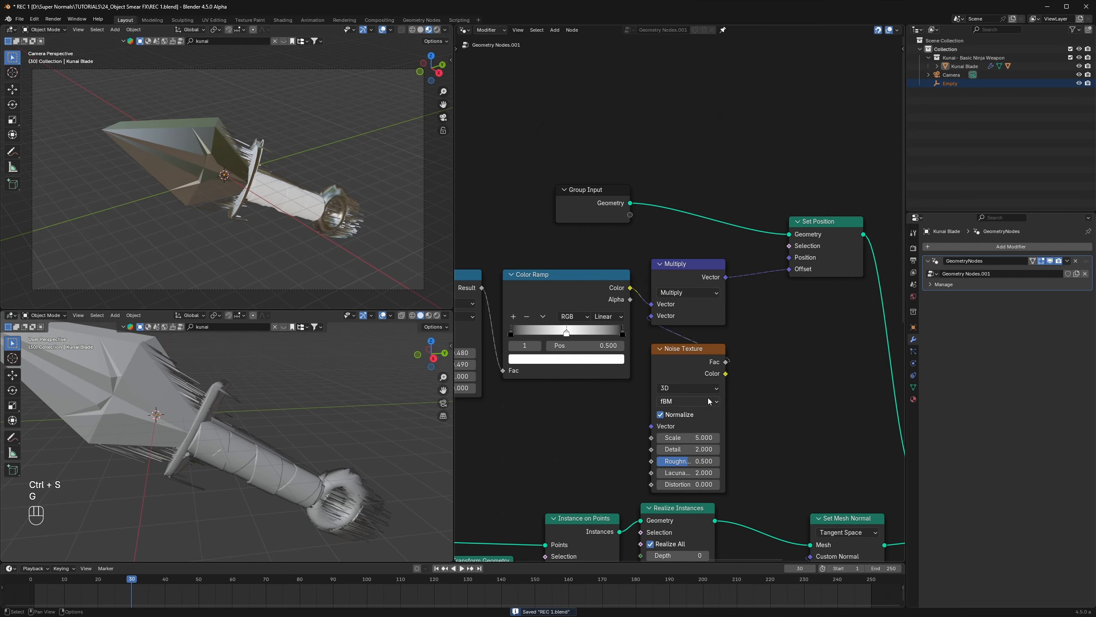
Step: Duplicate the Multiply node onto the link into Set Position's Offset and set the copy's operation to Scale
{"action": "scroll", "coordinate": [755, 440], "scroll_direction": "up", "scroll_amount": 3}
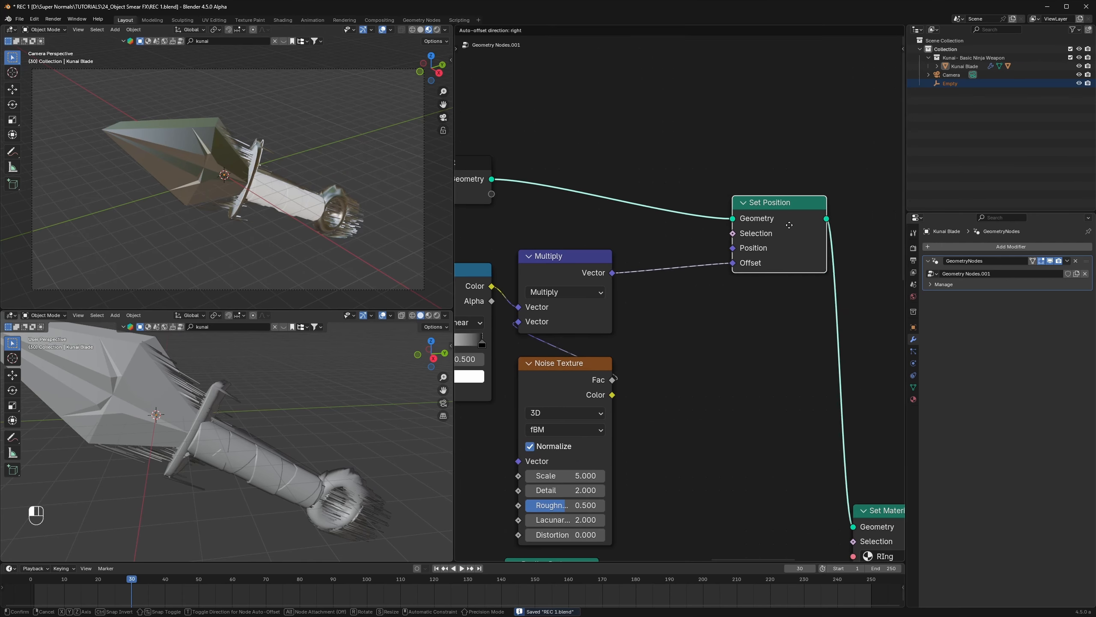
{"action": "key", "text": "shift+d"}
{"action": "left_click", "coordinate": [672, 264]}
{"action": "left_click", "coordinate": [686, 292]}
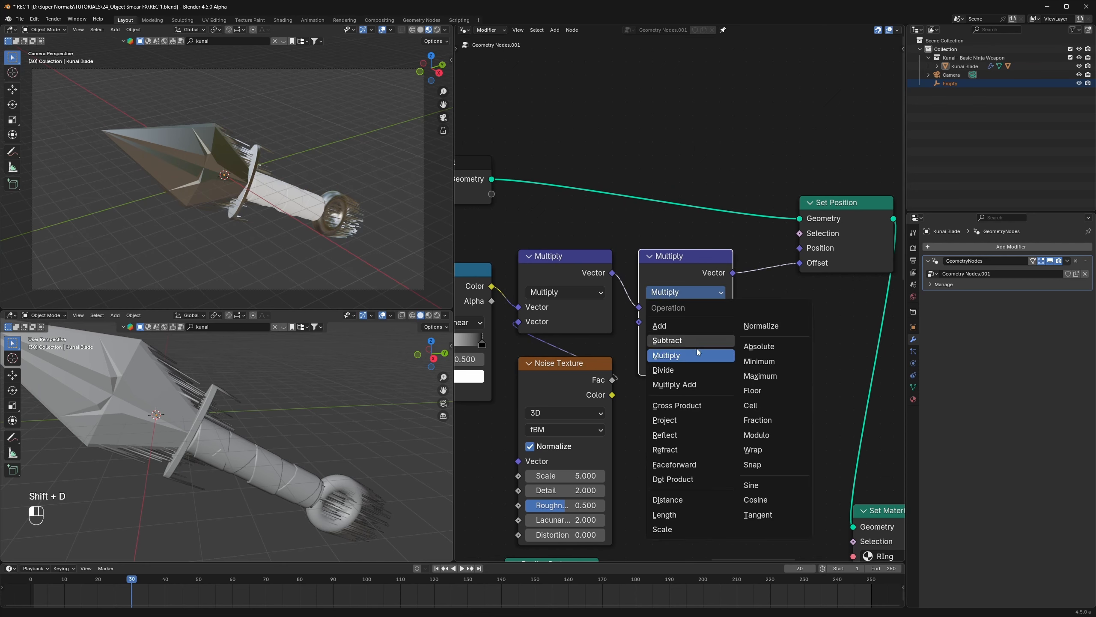
{"action": "left_click", "coordinate": [663, 529]}
Step: Set the Scale node's factor to 0.360 and save the file
{"action": "scroll", "coordinate": [674, 279], "scroll_direction": "up", "scroll_amount": 3}
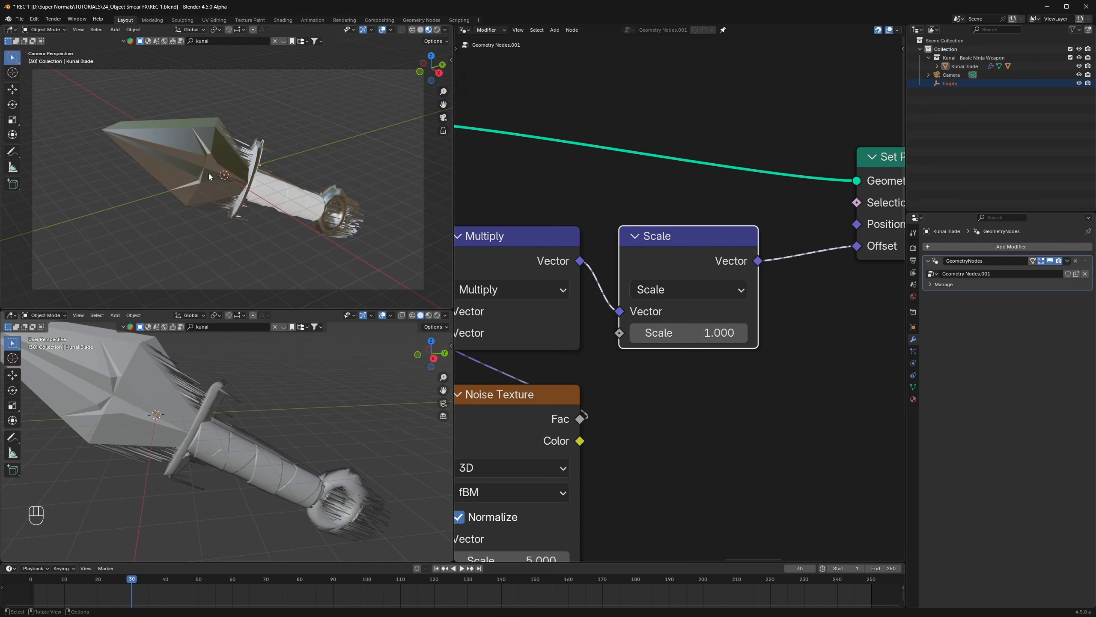
{"action": "left_click_drag", "start_coordinate": [691, 332], "coordinate": [636, 332], "text": "shift"}
{"action": "key", "text": "ctrl+s"}
Step: Turn off Normalize on the Noise Texture node and move the node closer beneath the Multiply node
{"action": "middle_click_drag", "start_coordinate": [626, 497], "coordinate": [737, 340]}
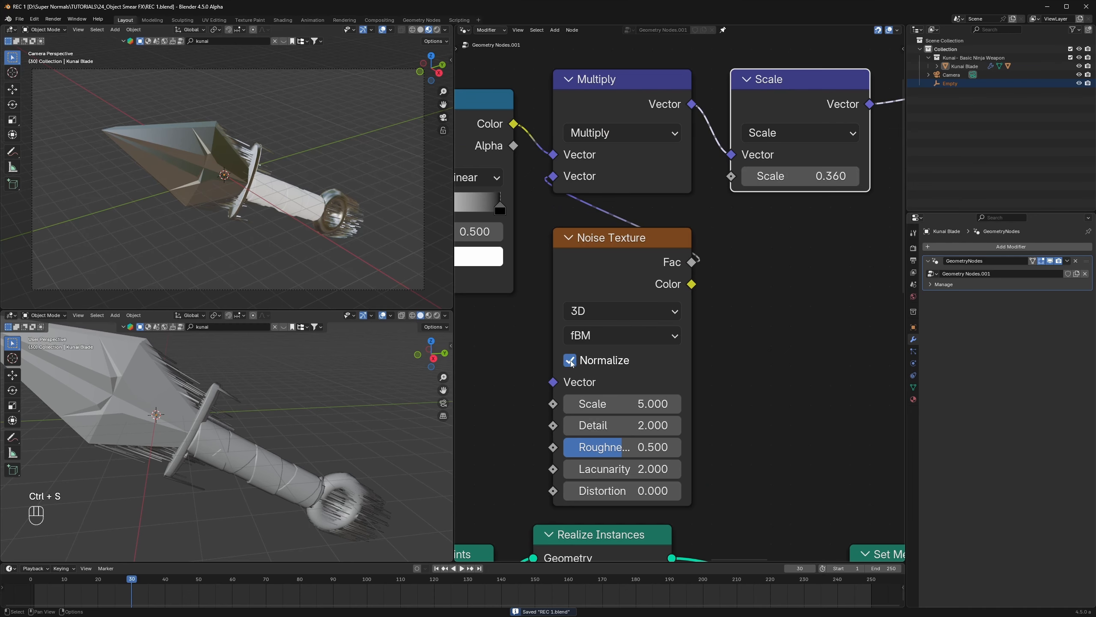
{"action": "left_click", "coordinate": [571, 364]}
{"action": "left_click_drag", "start_coordinate": [582, 262], "coordinate": [582, 242]}
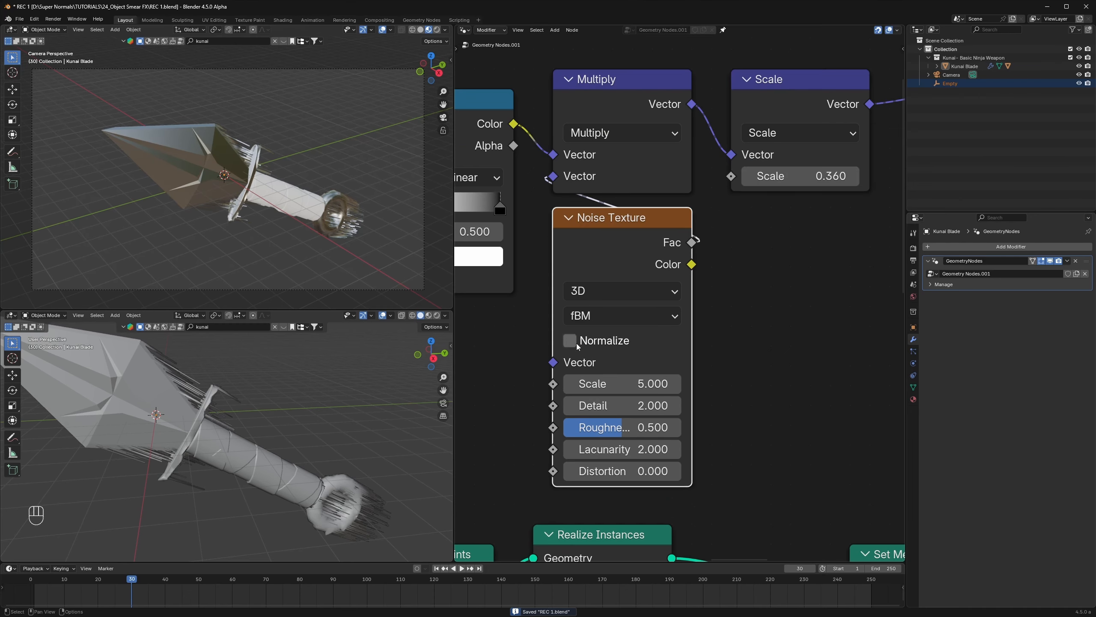
Step: Set the Noise Texture node's Scale to 200 and save the file
{"action": "middle_click_drag", "start_coordinate": [578, 346], "coordinate": [628, 323]}
{"action": "left_click", "coordinate": [663, 362]}
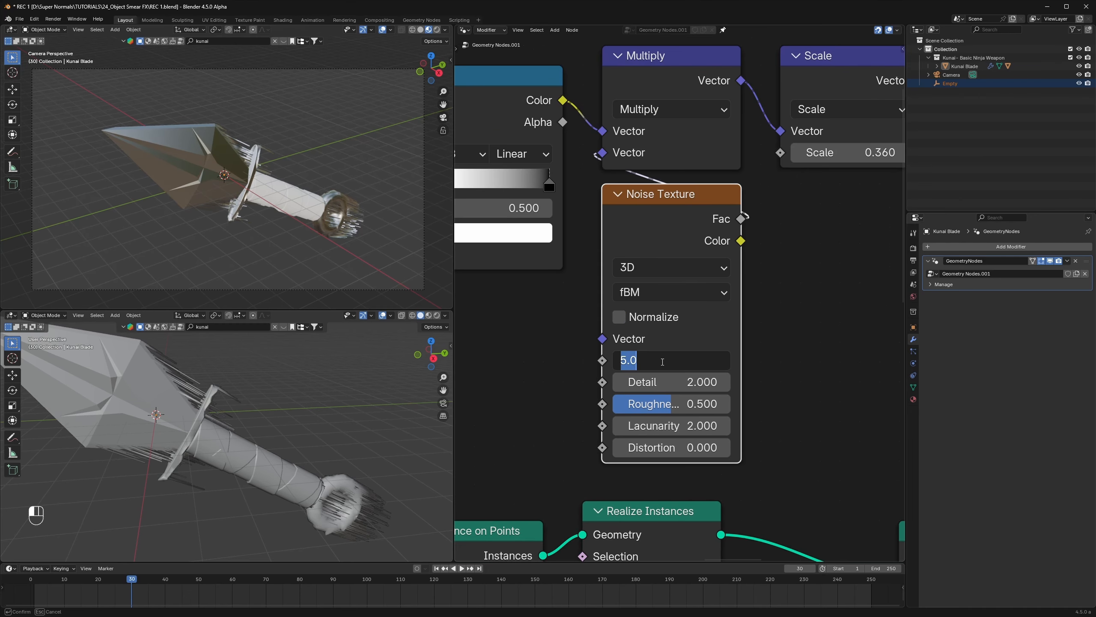
{"action": "type", "text": "1"}
{"action": "key", "text": "ctrl+s"}
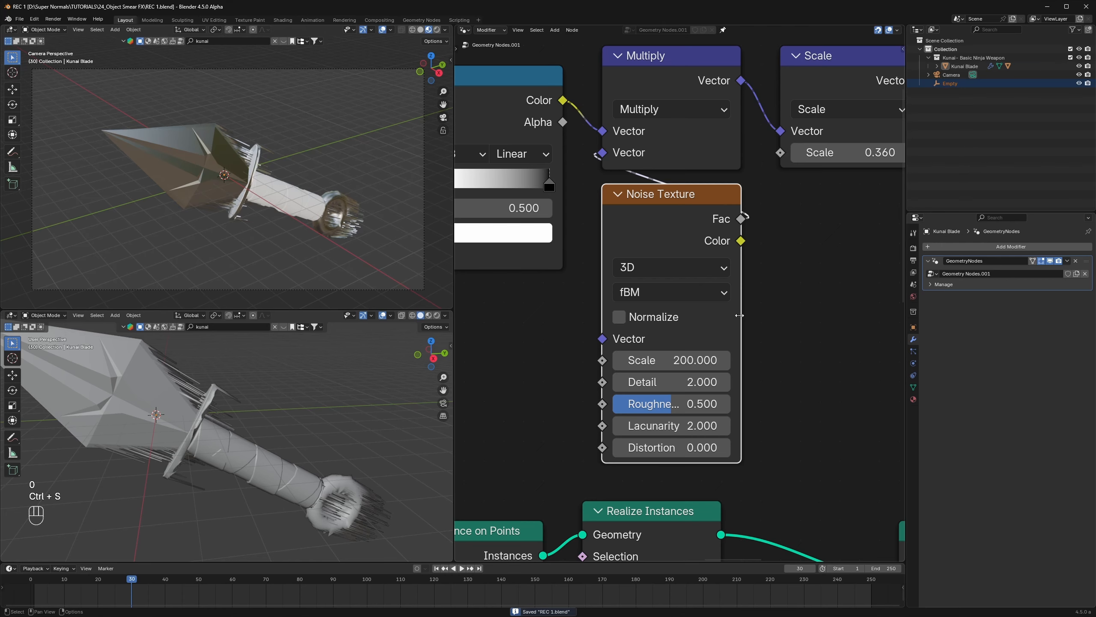
Step: Switch the Noise Texture to 4D and shift the noise, Multiply and Scale nodes slightly upward
{"action": "left_click", "coordinate": [660, 260]}
{"action": "left_click", "coordinate": [640, 380]}
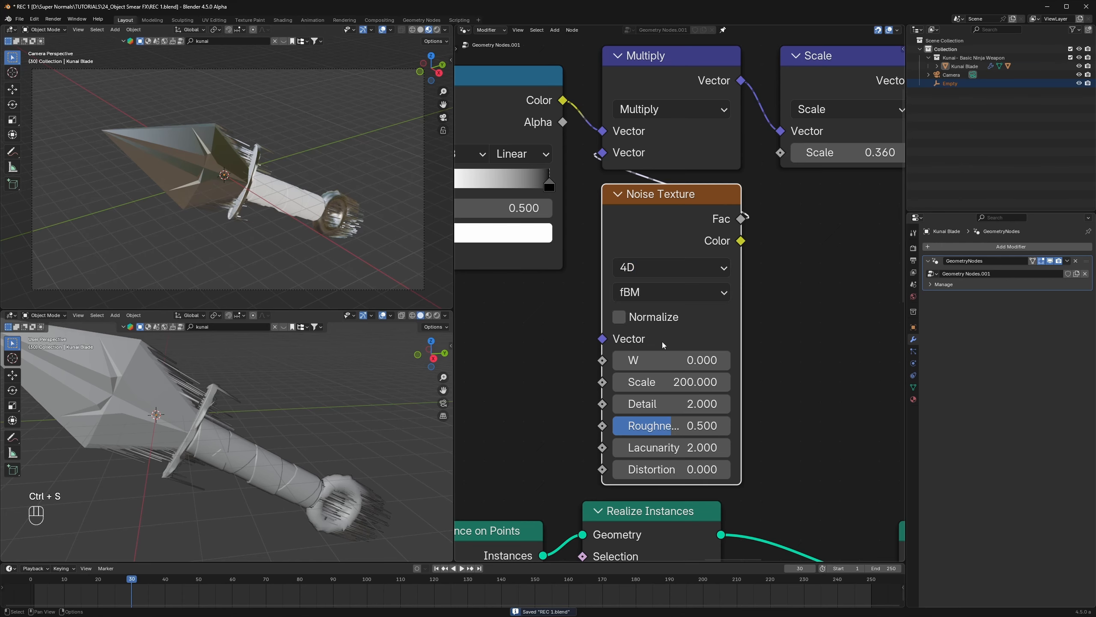
{"action": "scroll", "coordinate": [662, 341], "scroll_direction": "down", "scroll_amount": 2}
{"action": "key", "text": "g"}
{"action": "scroll", "coordinate": [753, 303], "scroll_direction": "up", "scroll_amount": 2}
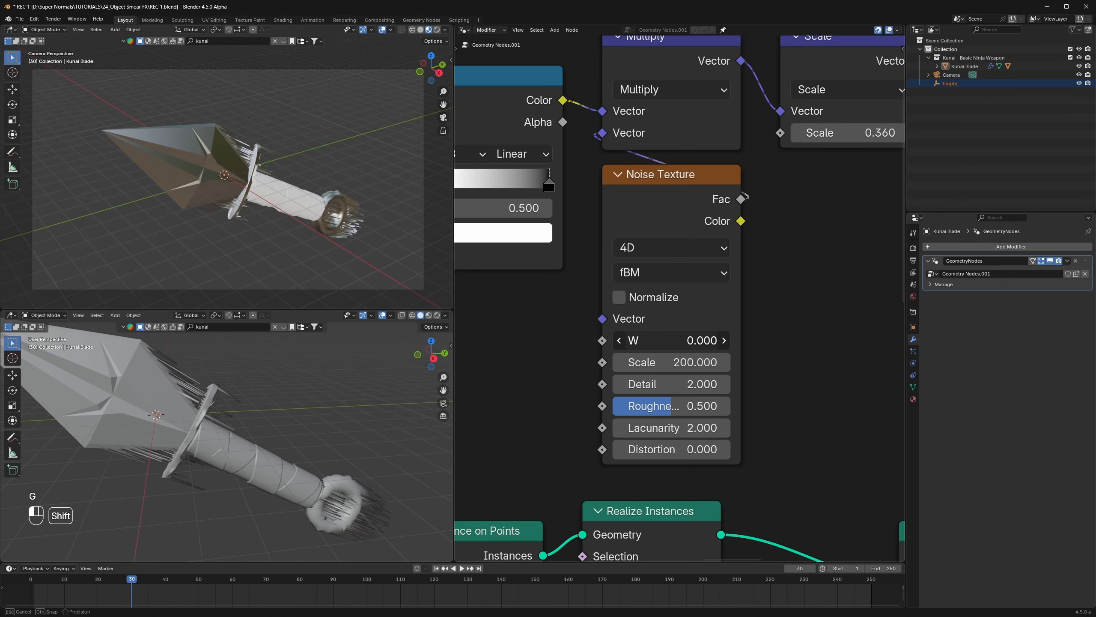
Step: Try out the Noise Texture's W value, save the file, and drive W with the expression #frame/24
{"action": "left_click_drag", "start_coordinate": [686, 341], "coordinate": [737, 340], "text": "shift"}
{"action": "key", "text": "ctrl+s"}
{"action": "left_click", "coordinate": [662, 339]}
{"action": "type", "text": "#"}
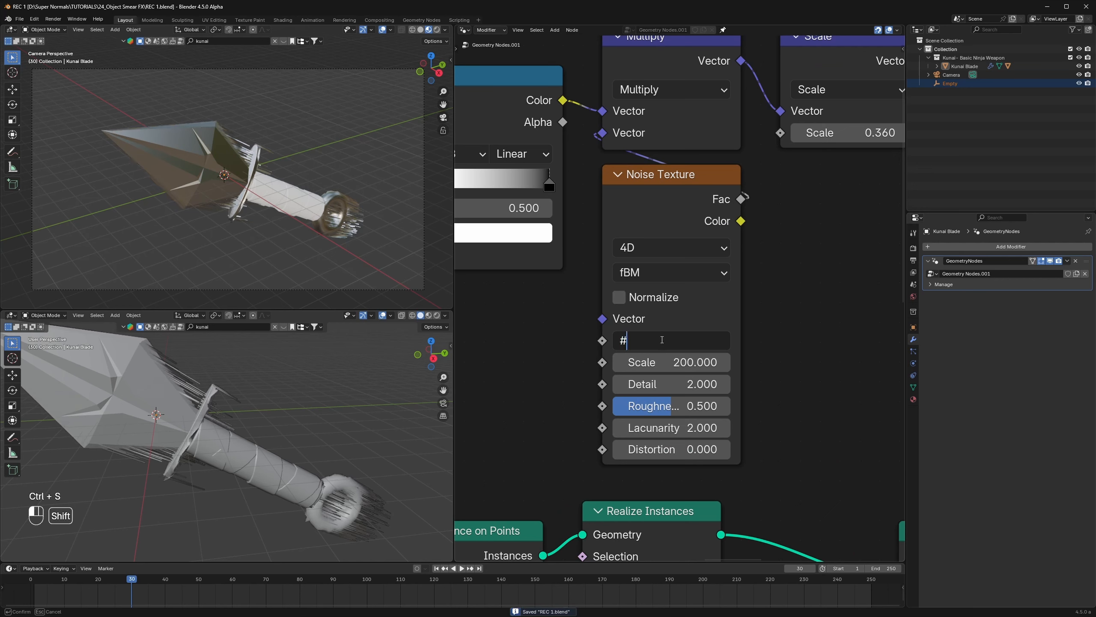
{"action": "type", "text": "frame/24"}
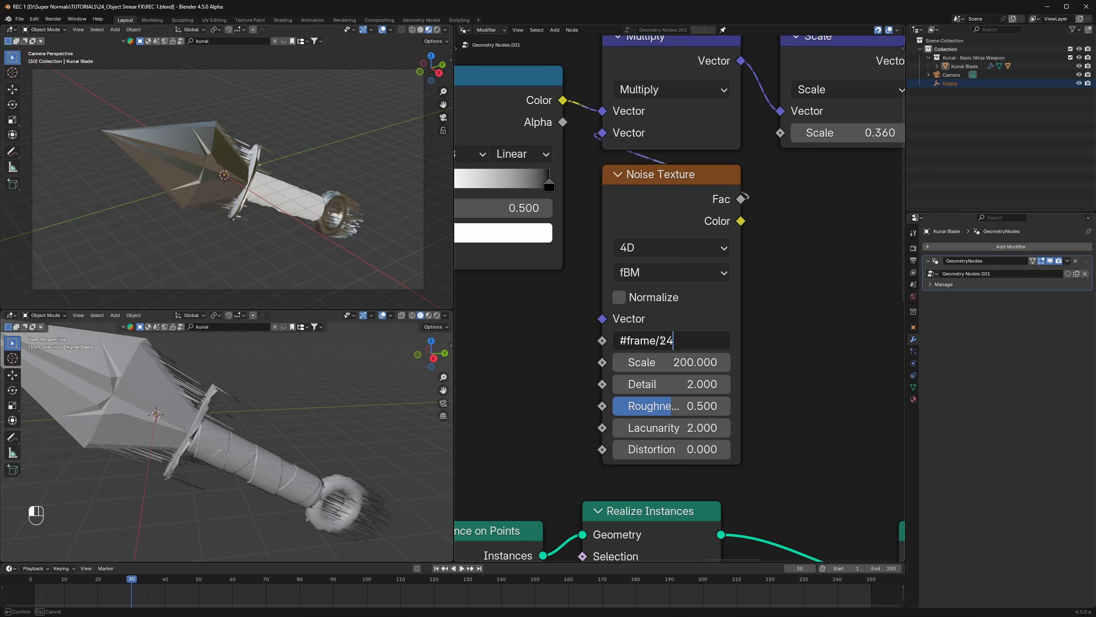
{"action": "key", "text": "Return"}
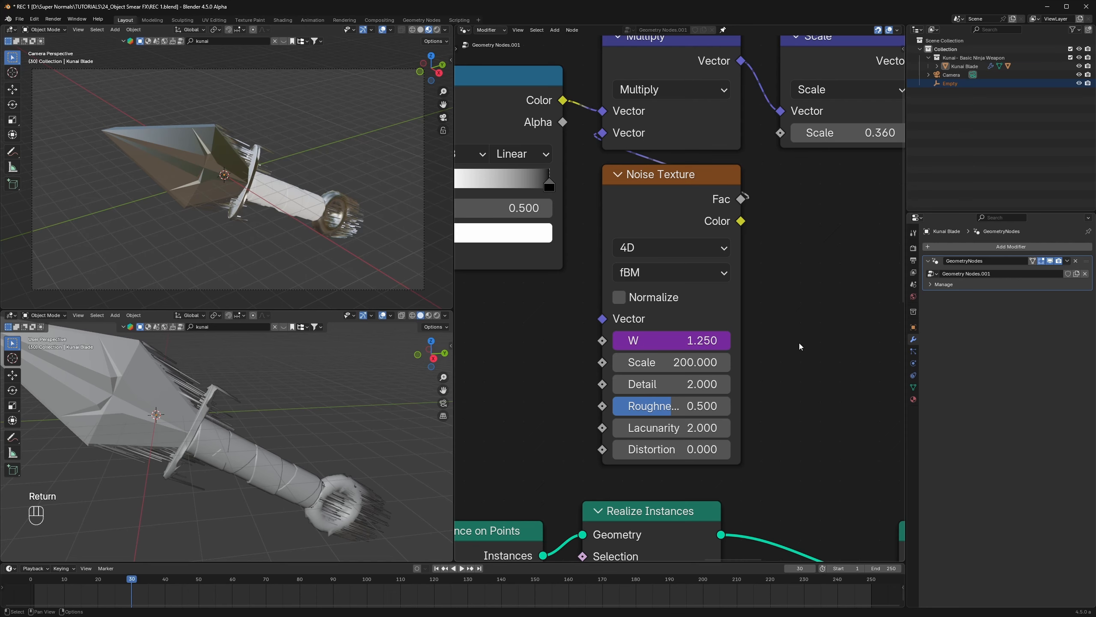
{"action": "left_click", "coordinate": [656, 341]}
{"action": "left_click", "coordinate": [782, 354]}
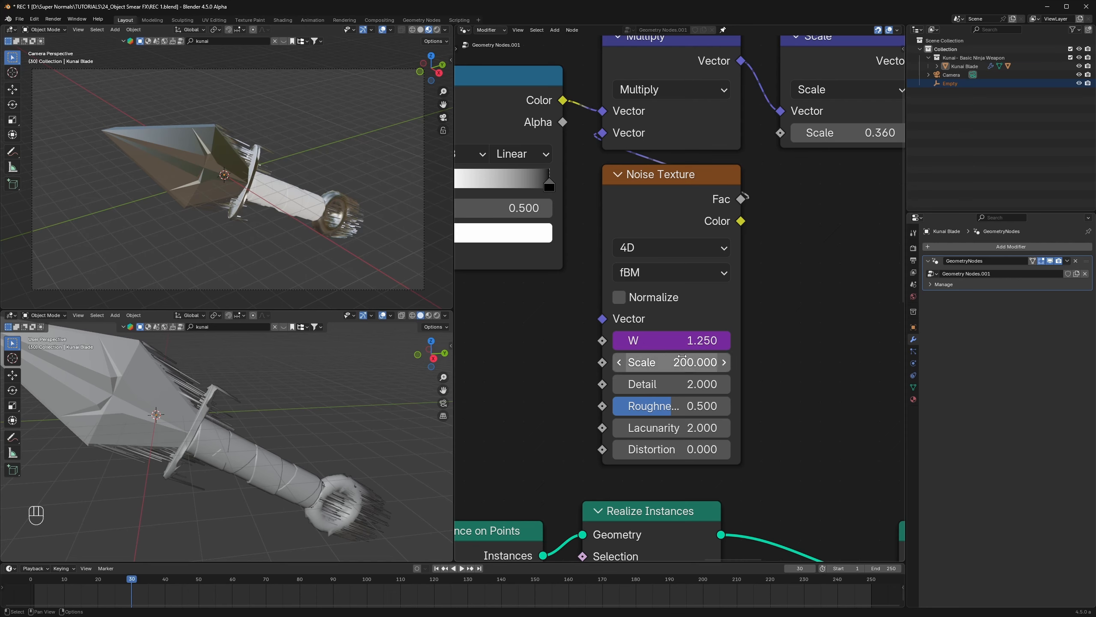
Step: Play the animation to check how the noise displacement moves over time, and save the file
{"action": "key", "text": "space"}
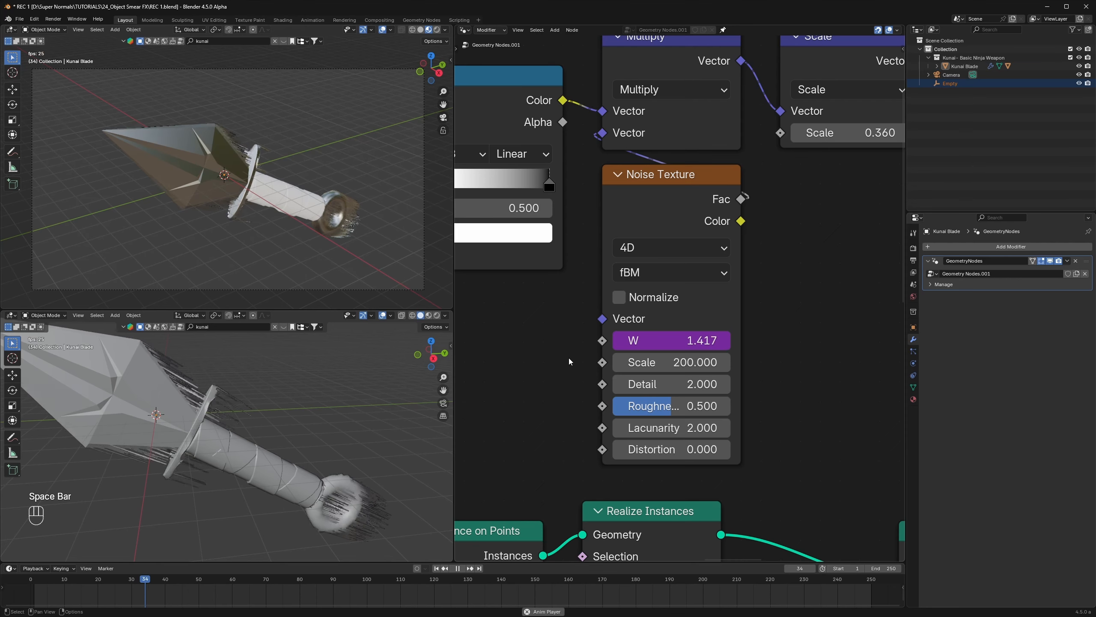
{"action": "key", "text": "space"}
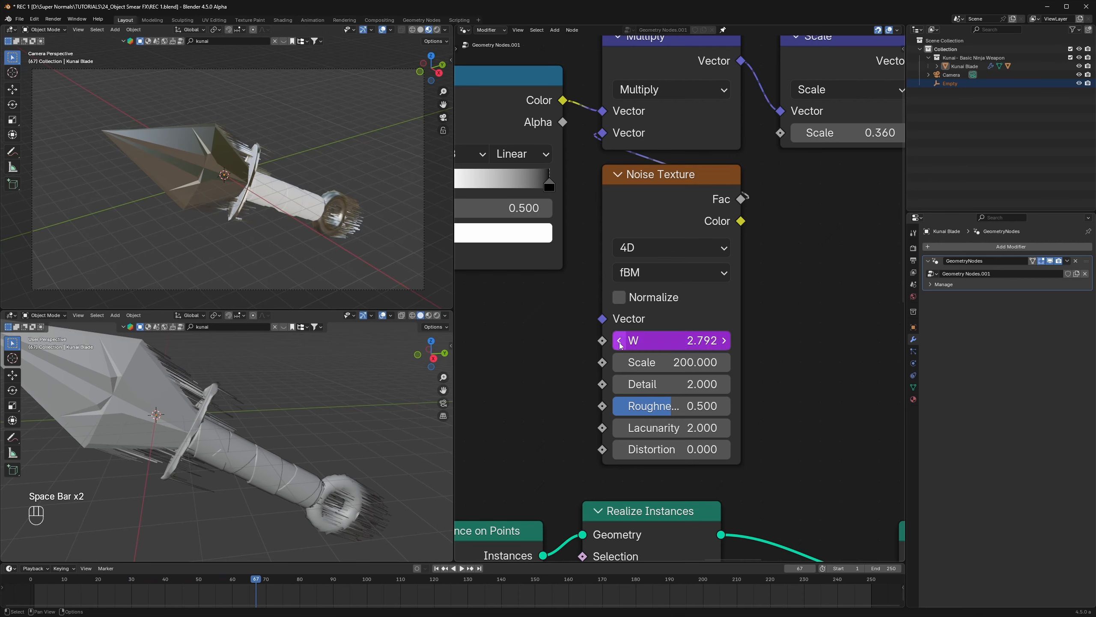
{"action": "key", "text": "space"}
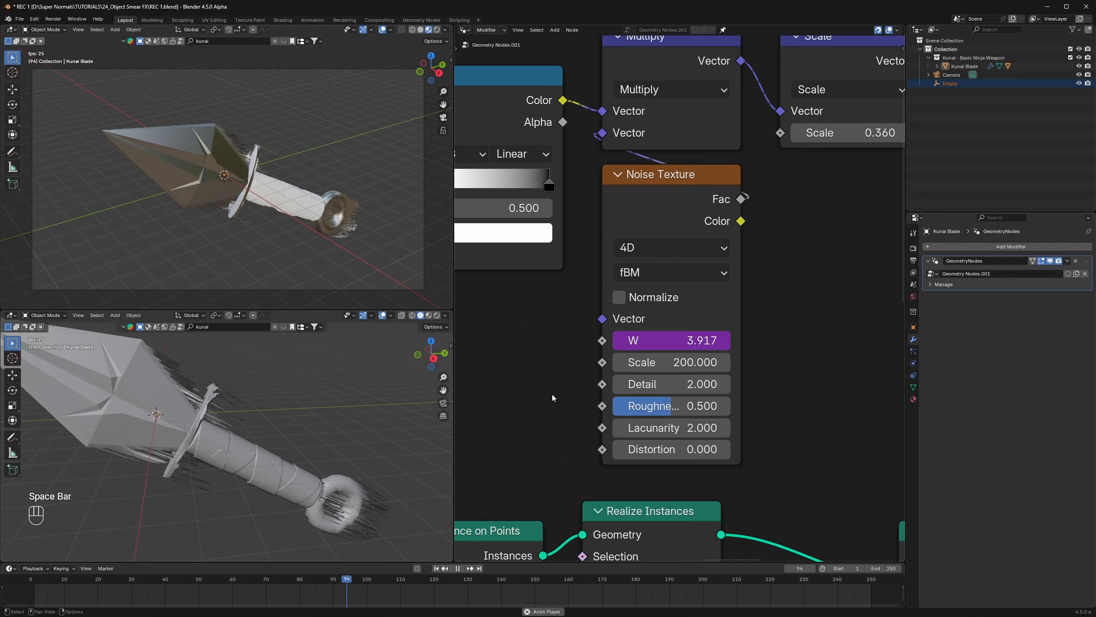
{"action": "key", "text": "space"}
{"action": "key", "text": "ctrl+s"}
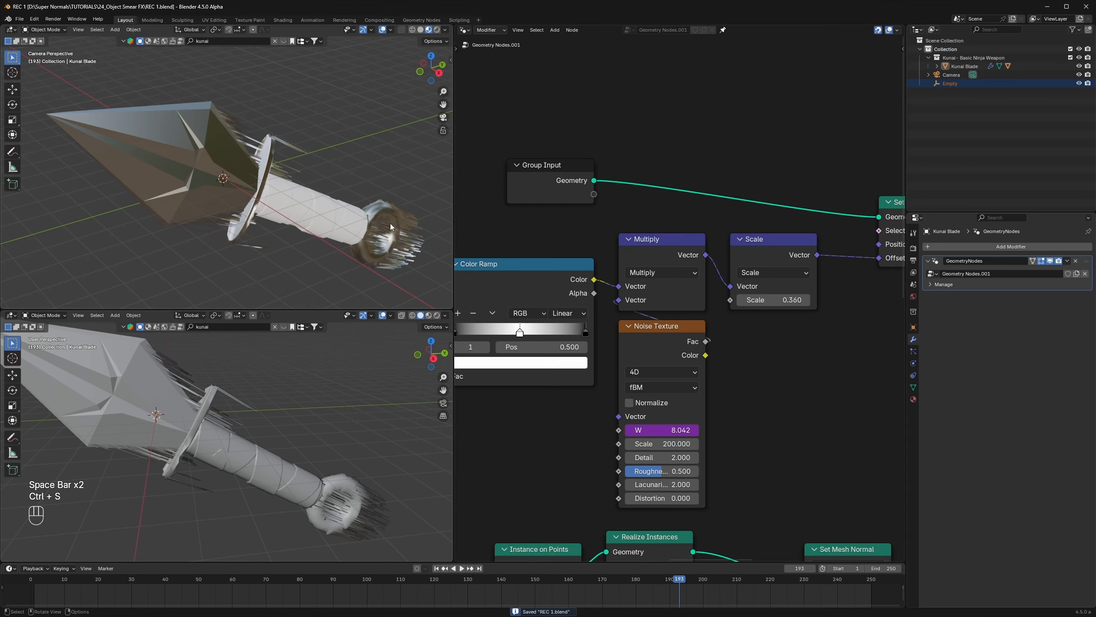
Step: Move the Group Input node, insert a level 2 Subdivide Mesh node between it and Set Position, and save the file
{"action": "middle_click_drag", "start_coordinate": [652, 208], "coordinate": [595, 267]}
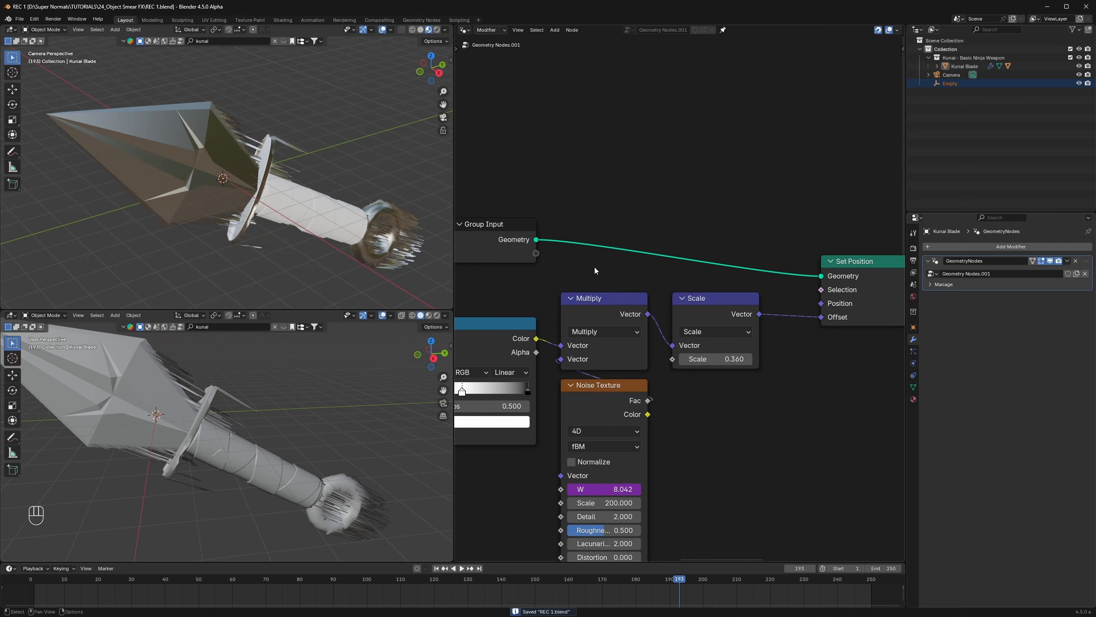
{"action": "key", "text": "shift+a"}
{"action": "left_click_drag", "start_coordinate": [491, 233], "coordinate": [566, 196]}
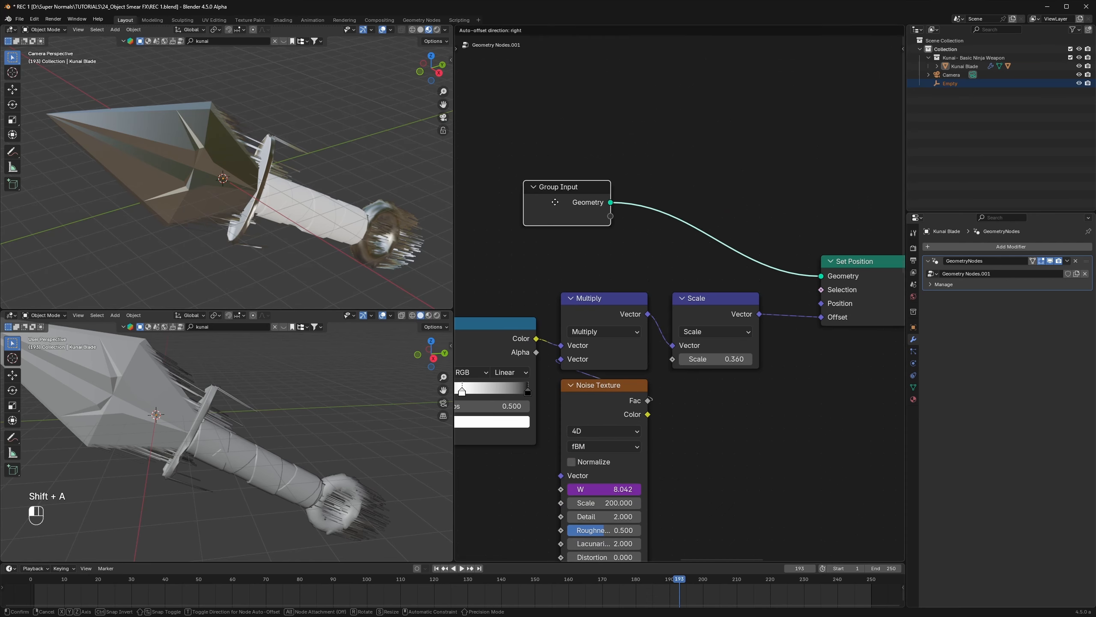
{"action": "key", "text": "shift+a"}
{"action": "left_click", "coordinate": [682, 168]}
{"action": "type", "text": "sub"}
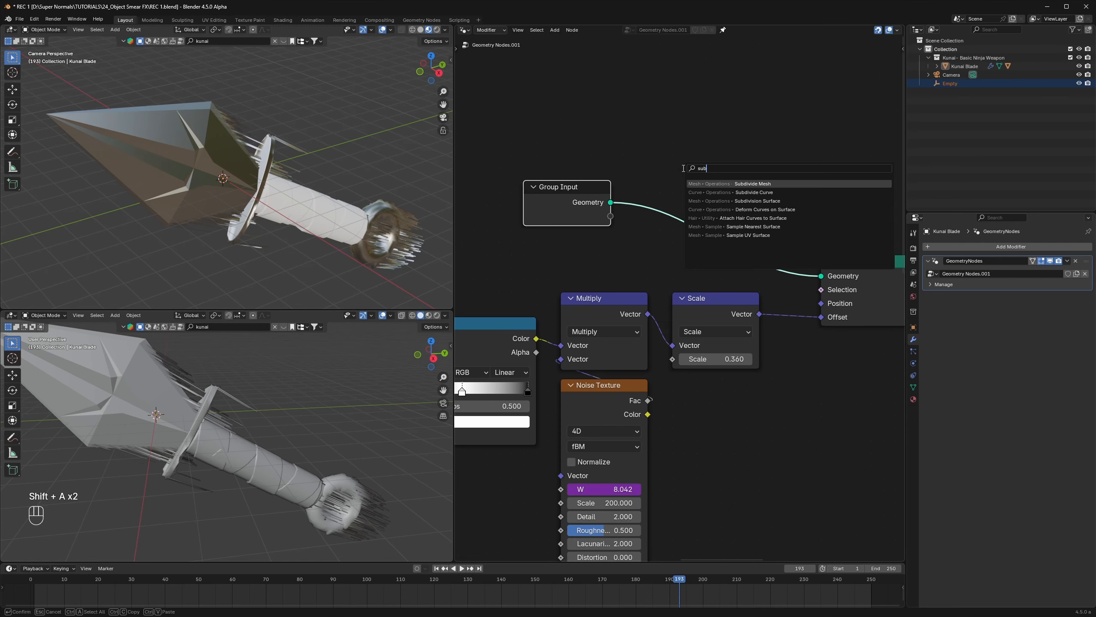
{"action": "key", "text": "Return"}
{"action": "left_click", "coordinate": [687, 175]}
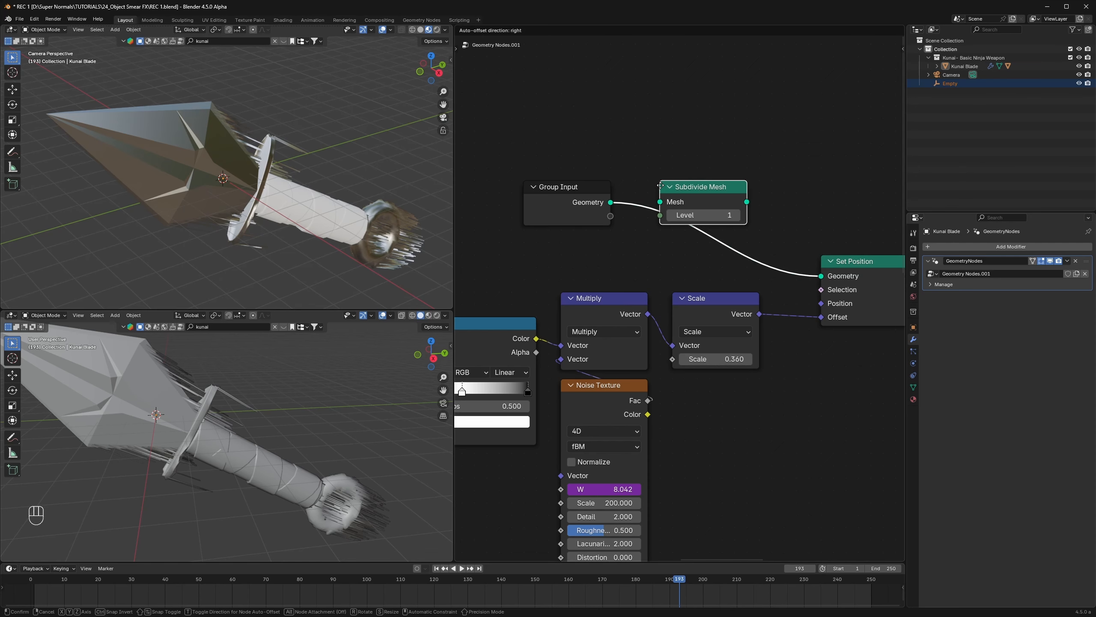
{"action": "left_click", "coordinate": [737, 215]}
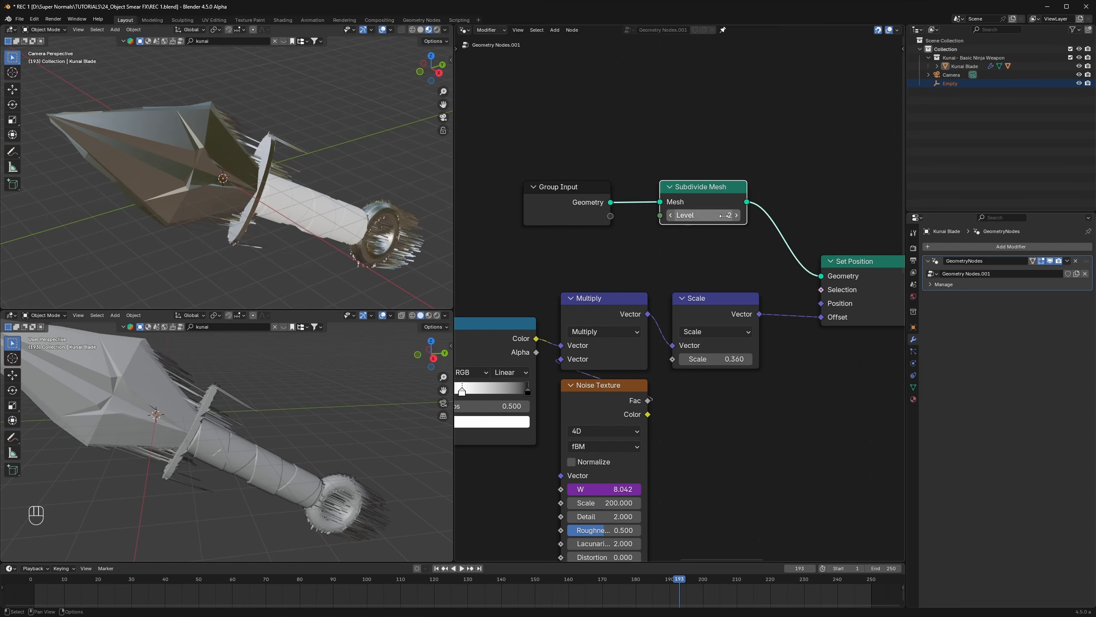
{"action": "key", "text": "ctrl+s"}
Step: Set the Scale node's factor to 0.220 and the Noise Texture's Scale to 100 while previewing the animation
{"action": "scroll", "coordinate": [823, 428], "scroll_direction": "up", "scroll_amount": 2}
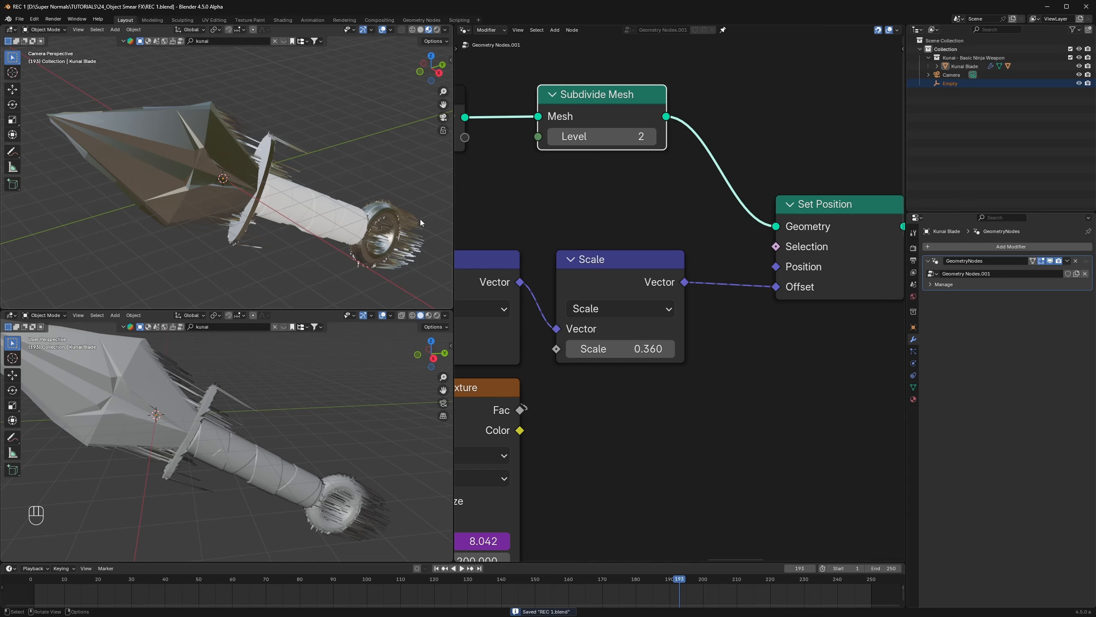
{"action": "key", "text": "space"}
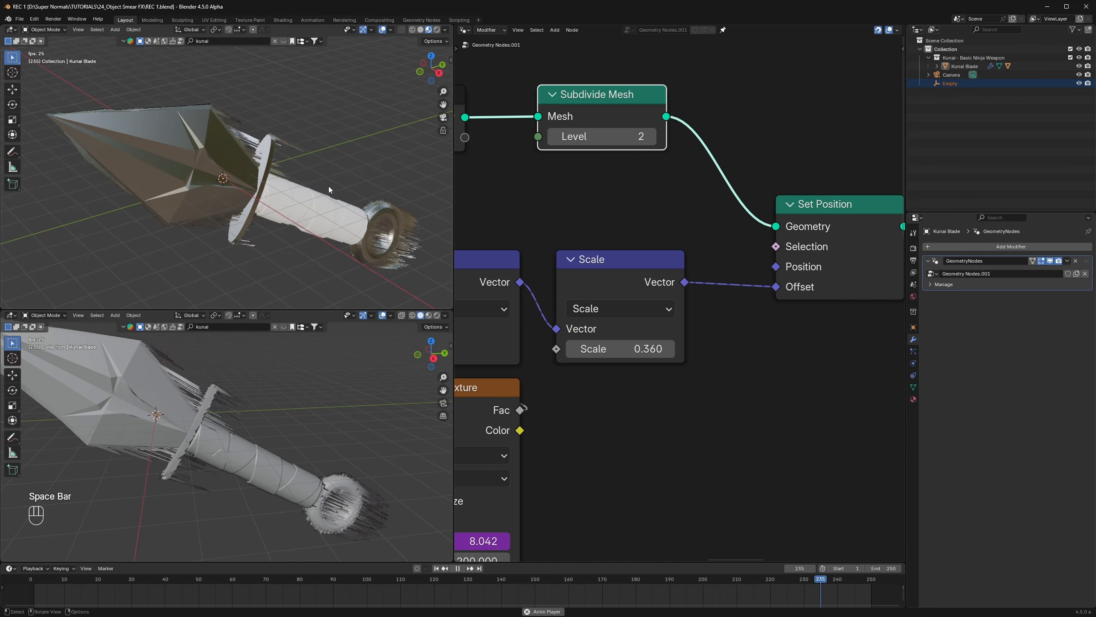
{"action": "key", "text": "space"}
{"action": "left_click_drag", "start_coordinate": [639, 348], "coordinate": [613, 349], "text": "shift"}
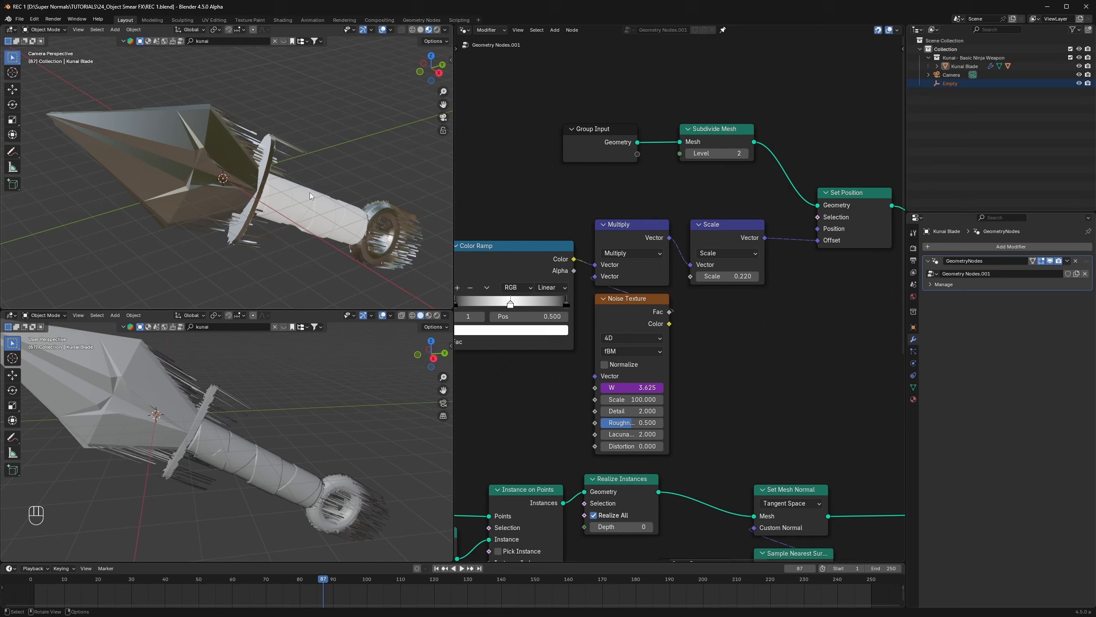
{"action": "key", "text": "space"}
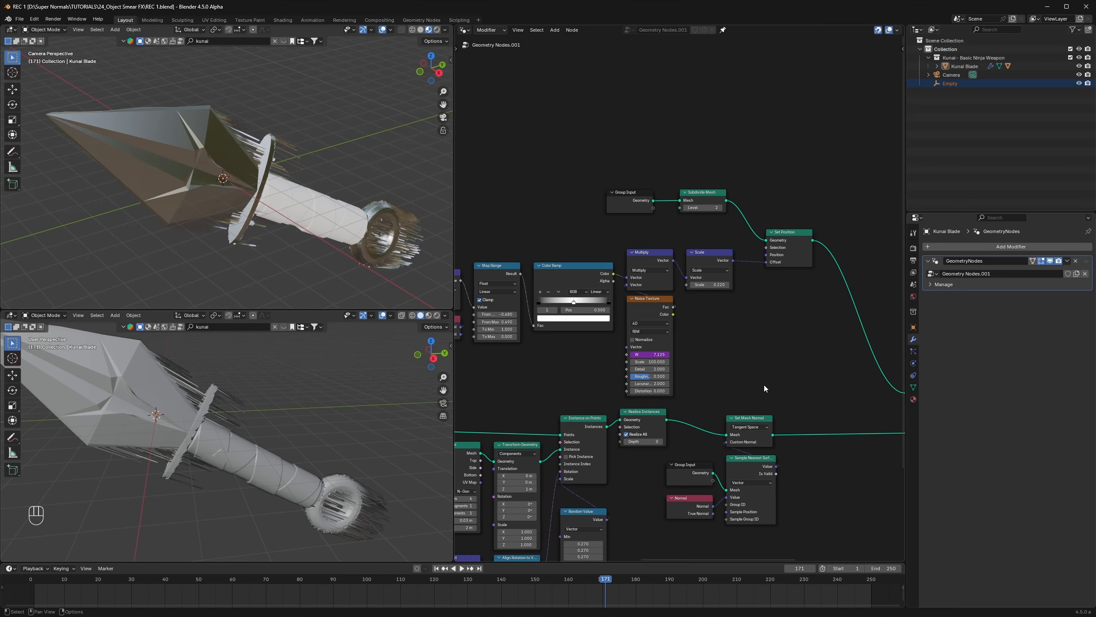
Step: Duplicate the Group Input node below the normal-sampling nodes and join its geometry with both Set Material outputs
{"action": "middle_click_drag", "start_coordinate": [764, 384], "coordinate": [642, 242]}
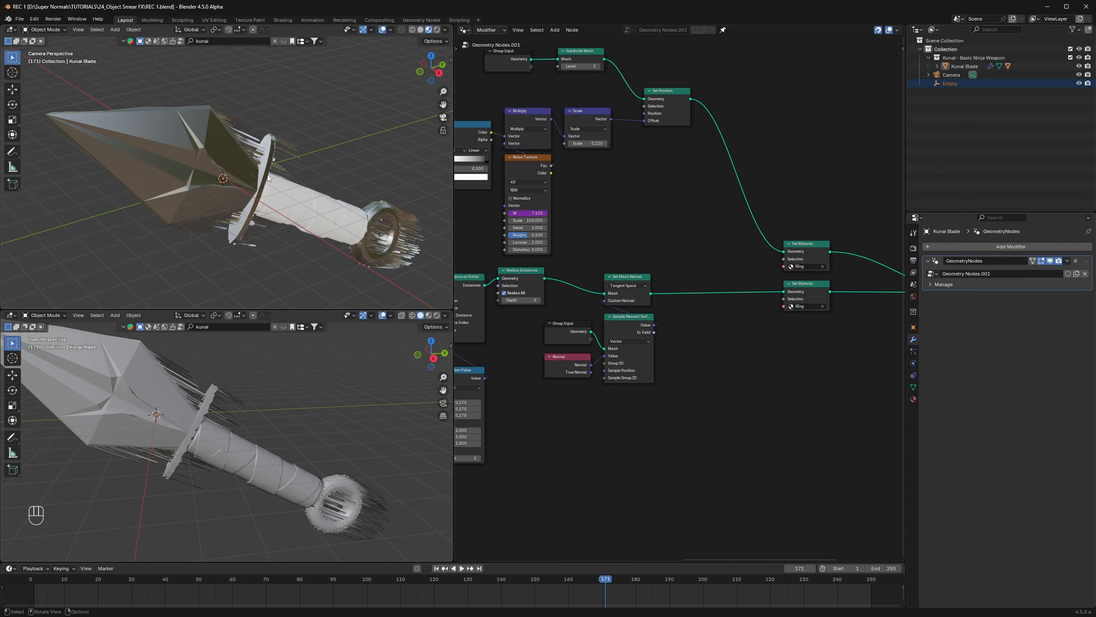
{"action": "scroll", "coordinate": [690, 310], "scroll_direction": "up", "scroll_amount": 2}
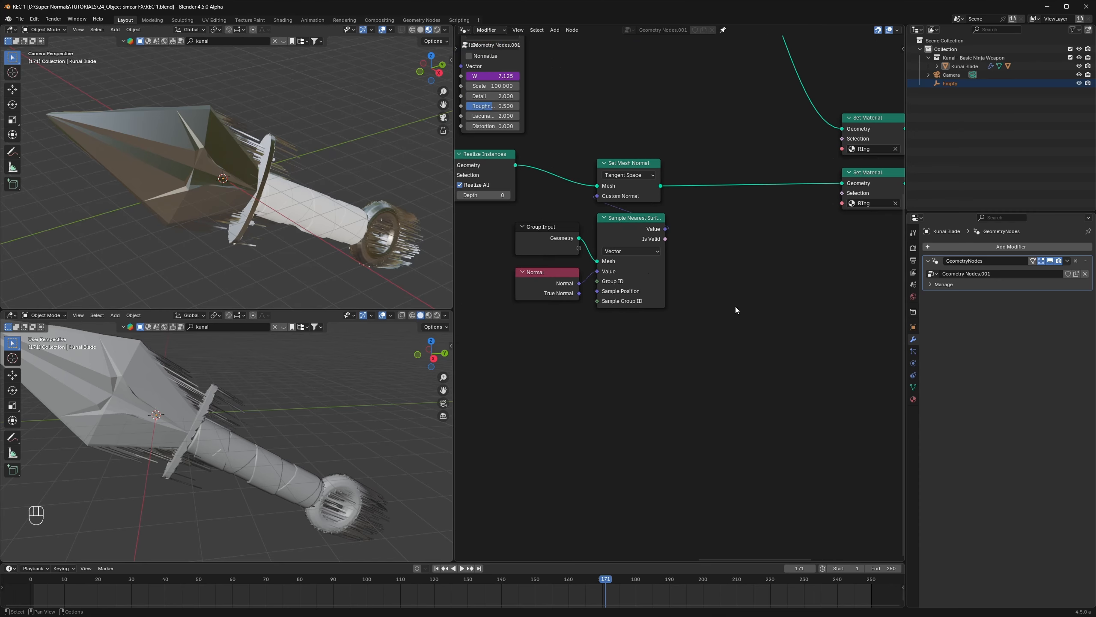
{"action": "key", "text": "shift+d"}
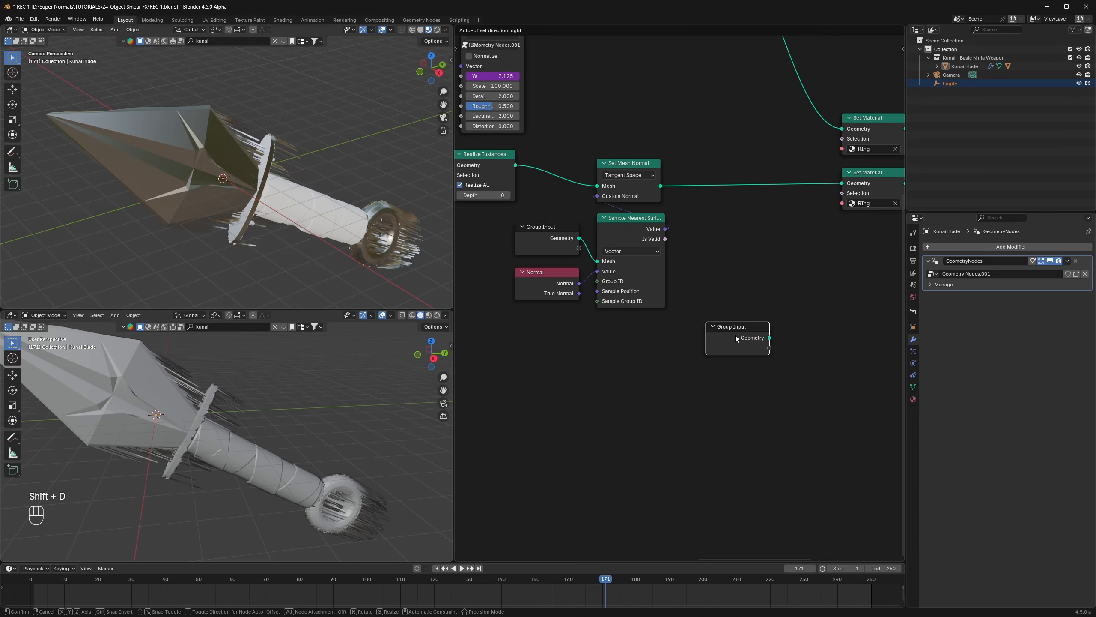
{"action": "left_click_drag", "start_coordinate": [545, 339], "coordinate": [836, 201]}
{"action": "scroll", "coordinate": [636, 319], "scroll_direction": "up", "scroll_amount": 2}
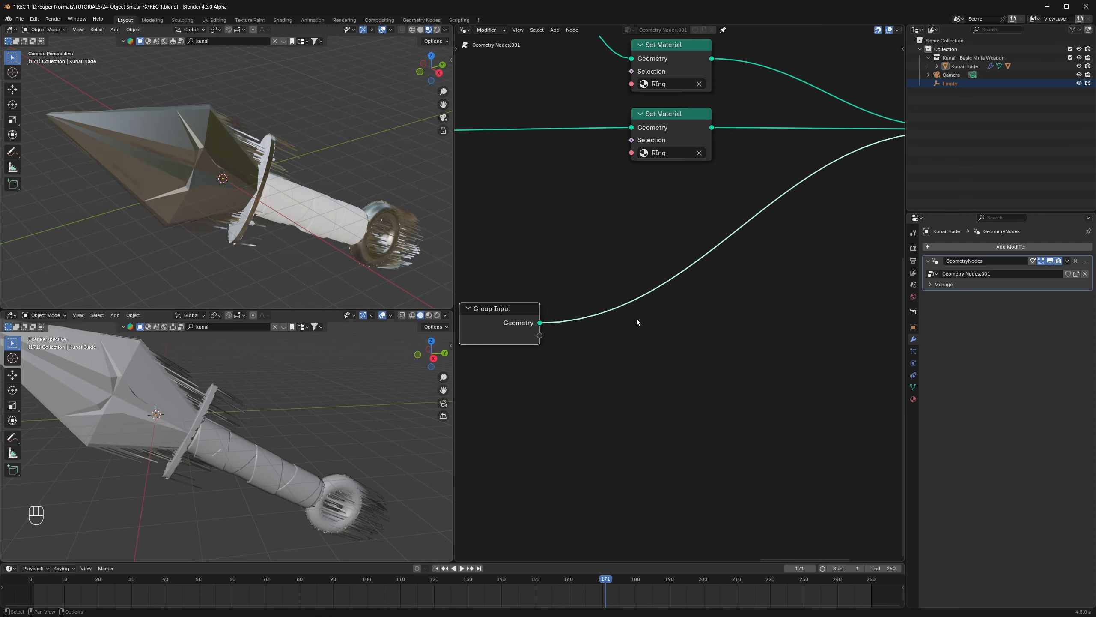
Step: Insert a Set Position node on the outgoing geometry link of the duplicated Group Input
{"action": "key", "text": "shift+a"}
{"action": "type", "text": "set po"}
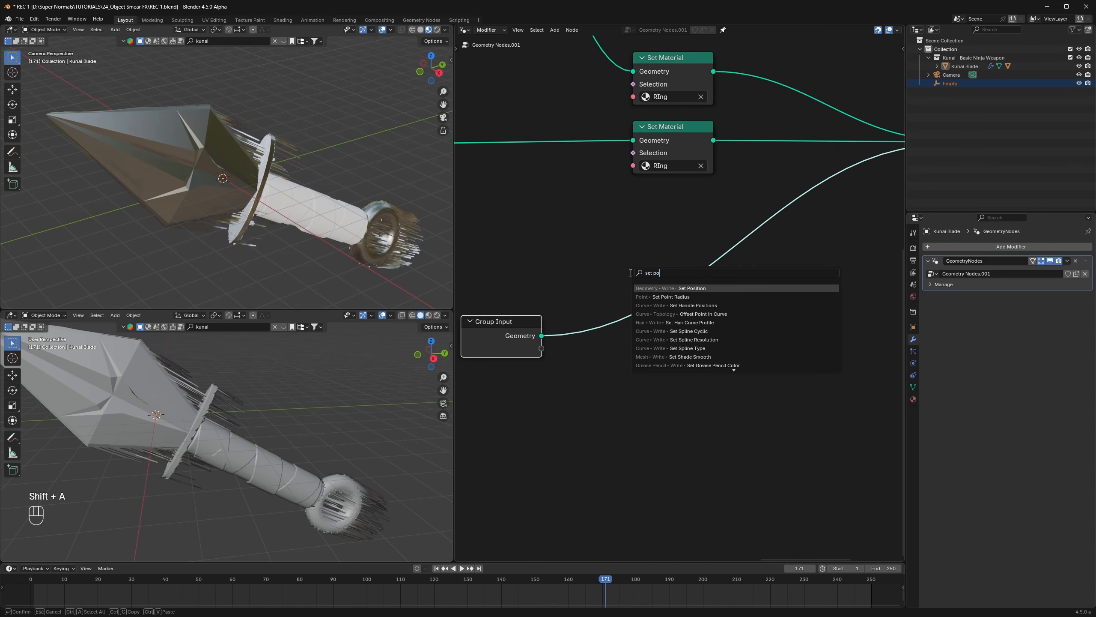
{"action": "key", "text": "Return"}
{"action": "left_click", "coordinate": [631, 273]}
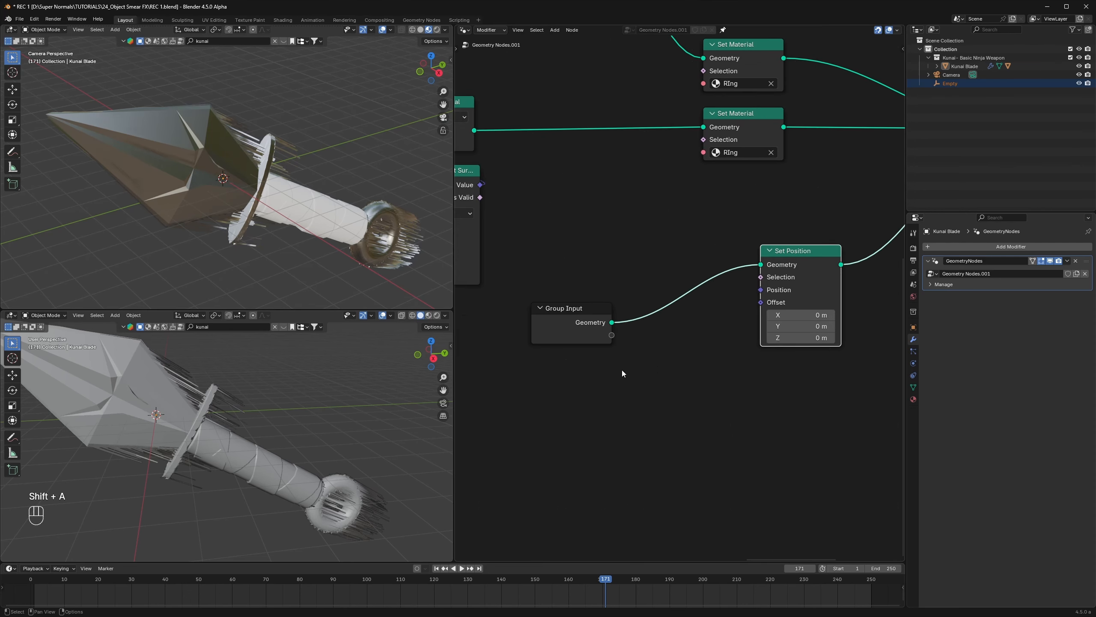
Step: Add a Normal node below the duplicated Group Input node
{"action": "key", "text": "shift+a"}
{"action": "type", "text": "normal"}
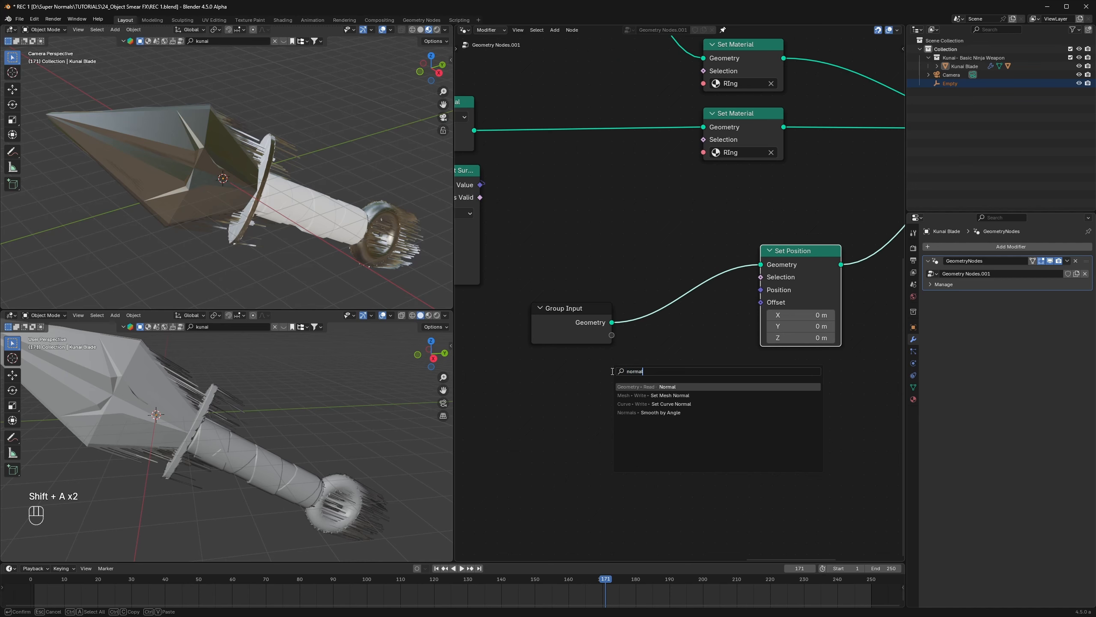
{"action": "key", "text": "Return"}
{"action": "left_click", "coordinate": [612, 372]}
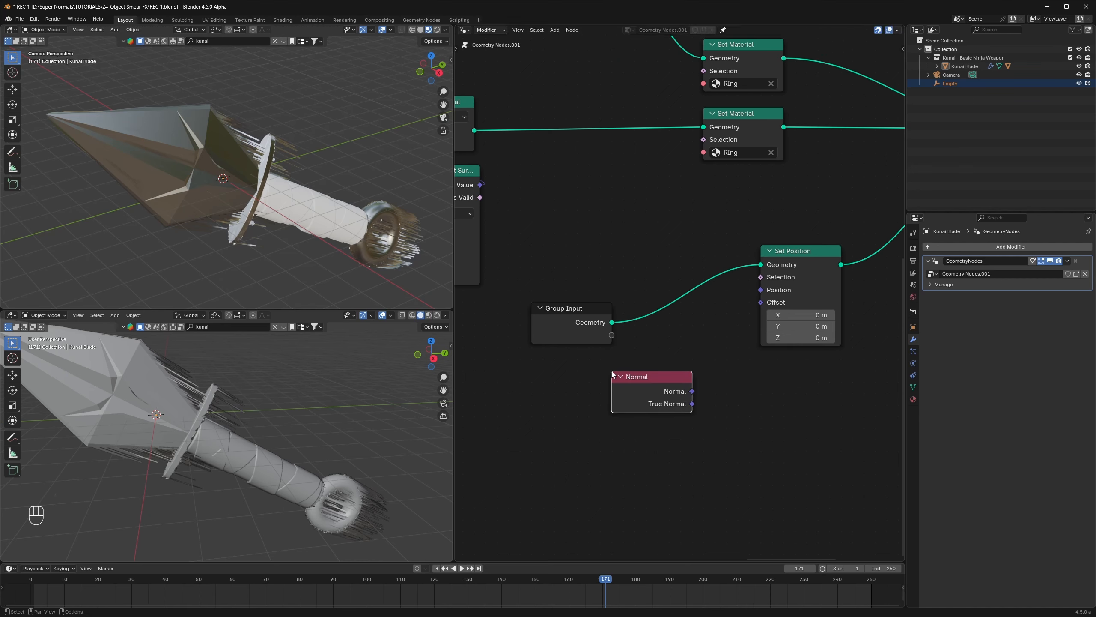
Step: Annotate the camera view with arrows pointing outward from the blade's upper edge to illustrate the normals
{"action": "left_click_drag", "start_coordinate": [12, 151], "coordinate": [52, 152]}
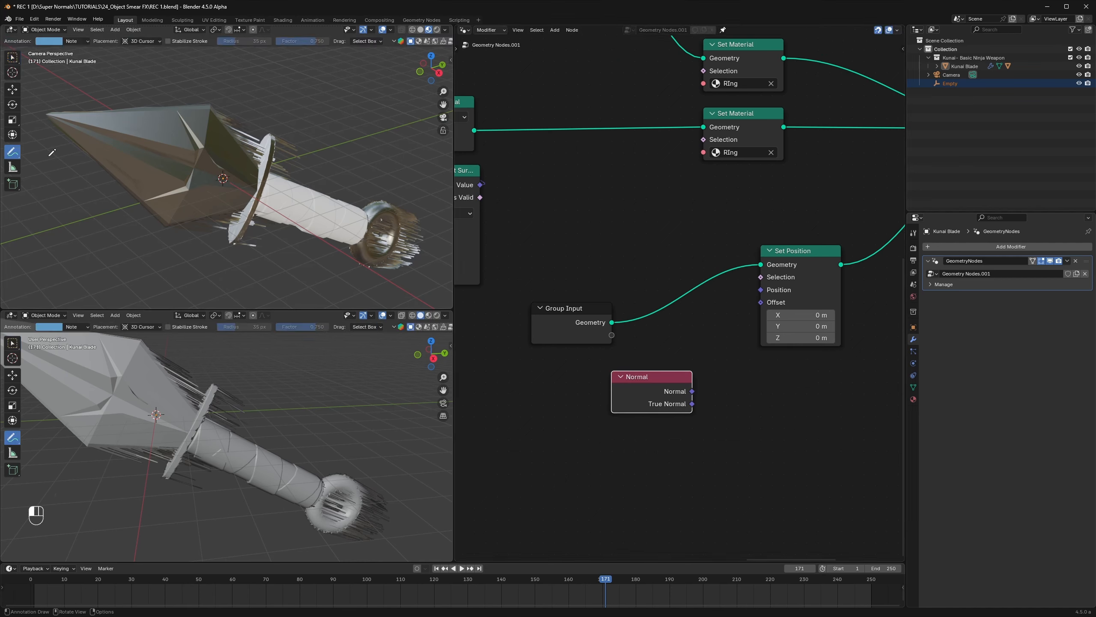
{"action": "mouse_move", "coordinate": [98, 104]}
{"action": "left_mouse_down"}
{"action": "mouse_move", "coordinate": [97, 91]}
{"action": "mouse_move", "coordinate": [186, 87]}
{"action": "left_mouse_up"}
{"action": "left_click_drag", "start_coordinate": [181, 89], "coordinate": [206, 93]}
Step: Connect the Normal output to the new Set Position's Offset and move the Normal node further from it
{"action": "left_click_drag", "start_coordinate": [692, 391], "coordinate": [761, 302]}
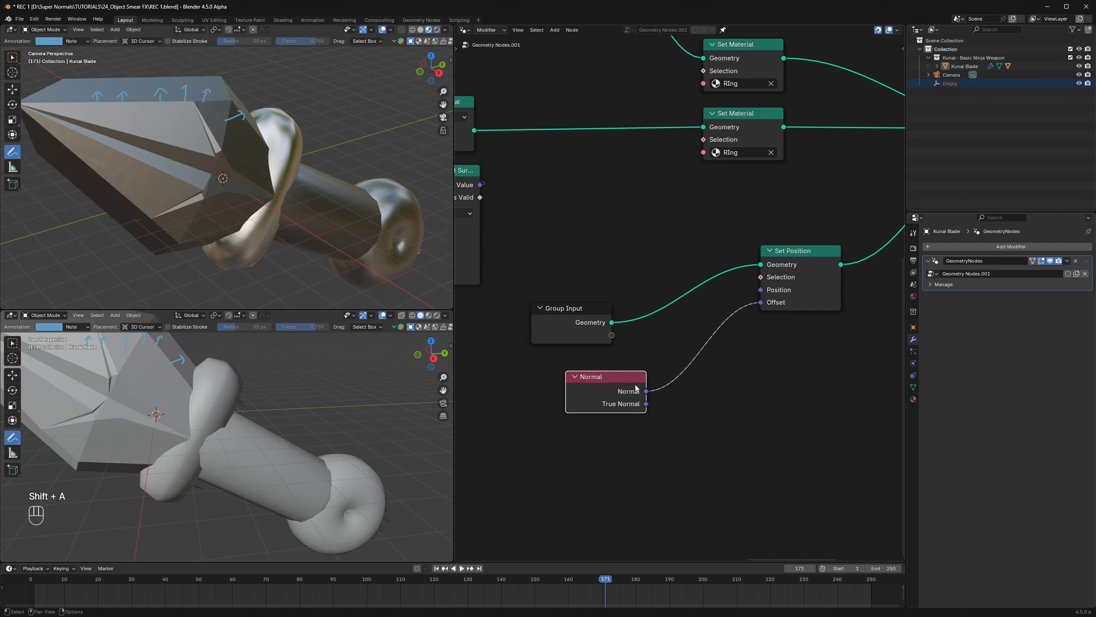
{"action": "left_click_drag", "start_coordinate": [634, 381], "coordinate": [611, 381]}
{"action": "key", "text": "shift+a"}
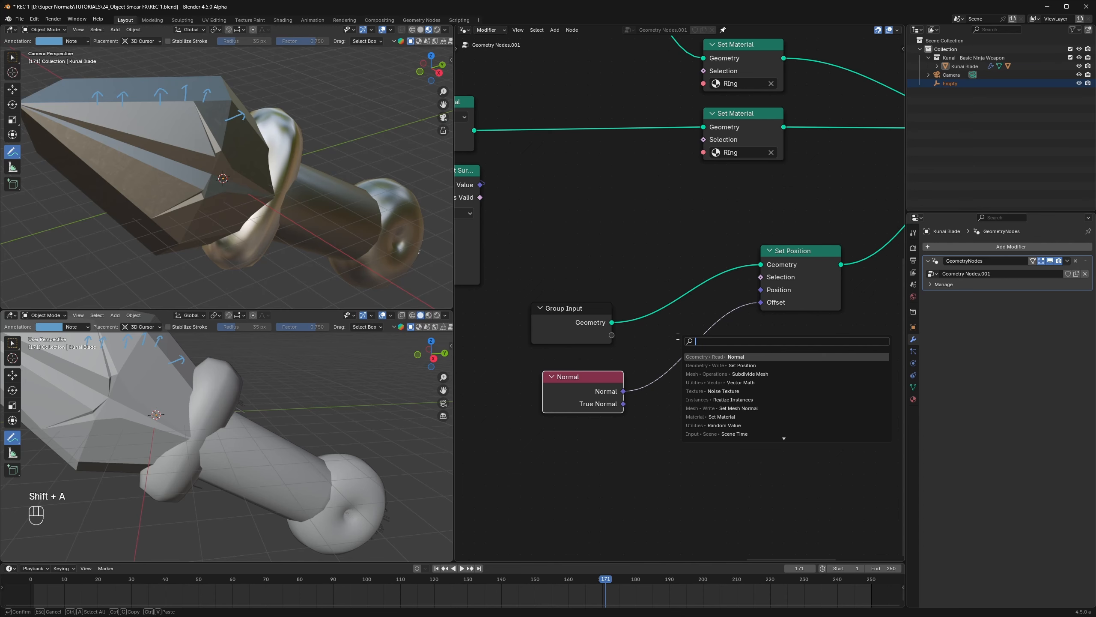
{"action": "key", "text": "Escape"}
Step: Insert a Scale vector math node between Normal and Set Position's Offset, with its factor set to 0.030
{"action": "left_click_drag", "start_coordinate": [623, 391], "coordinate": [696, 388]}
{"action": "type", "text": "sc"}
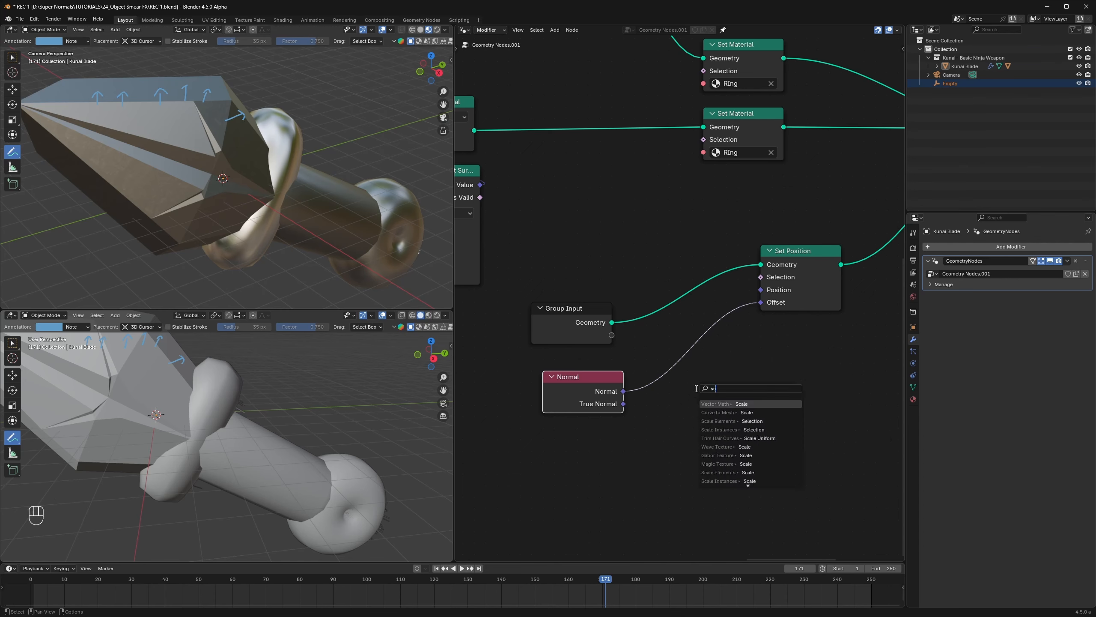
{"action": "type", "text": "ale"}
{"action": "key", "text": "Return"}
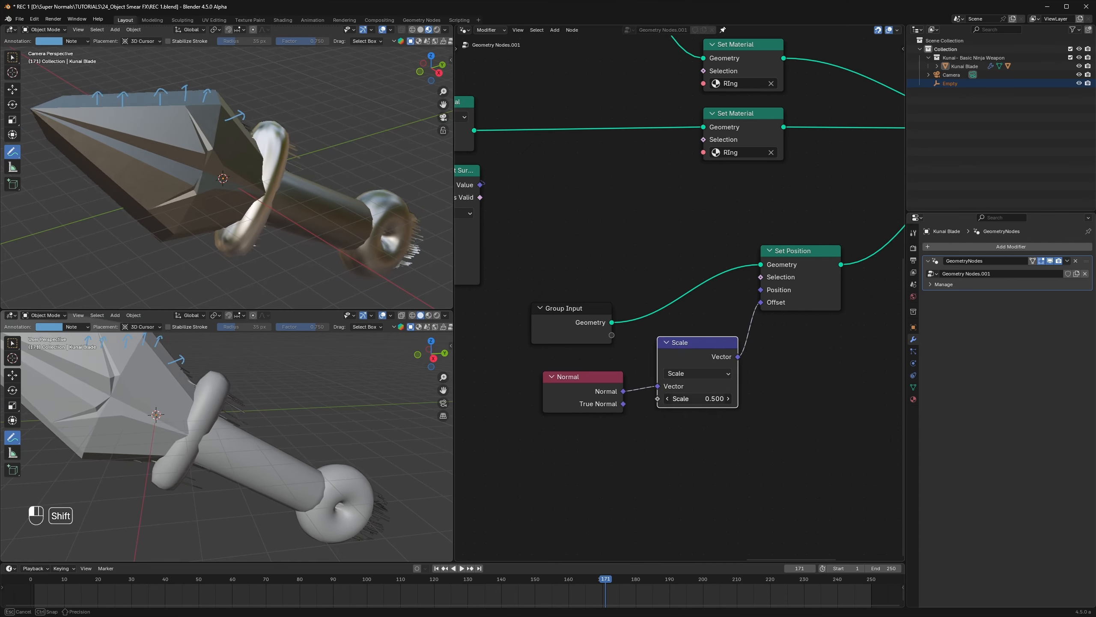
{"action": "left_click_drag", "start_coordinate": [697, 398], "coordinate": [684, 398], "text": "shift"}
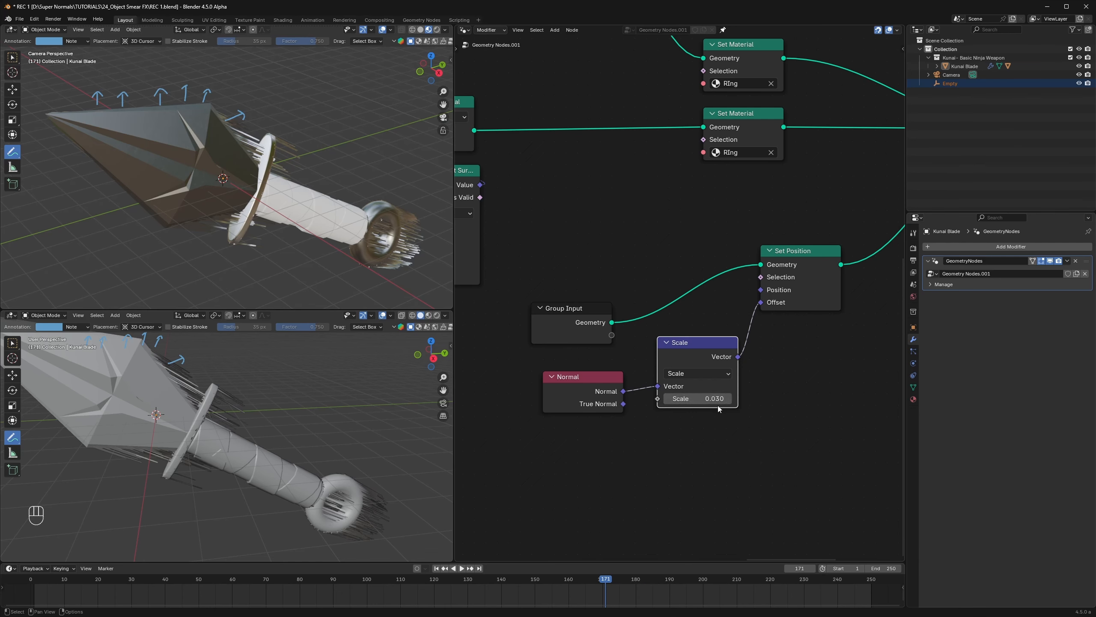
Step: Save the file and insert a Subdivide Mesh node with level 2 between the duplicated Group Input and its Set Position
{"action": "key", "text": "ctrl+s"}
{"action": "middle_click_drag", "start_coordinate": [687, 322], "coordinate": [704, 341]}
{"action": "key", "text": "shift+a"}
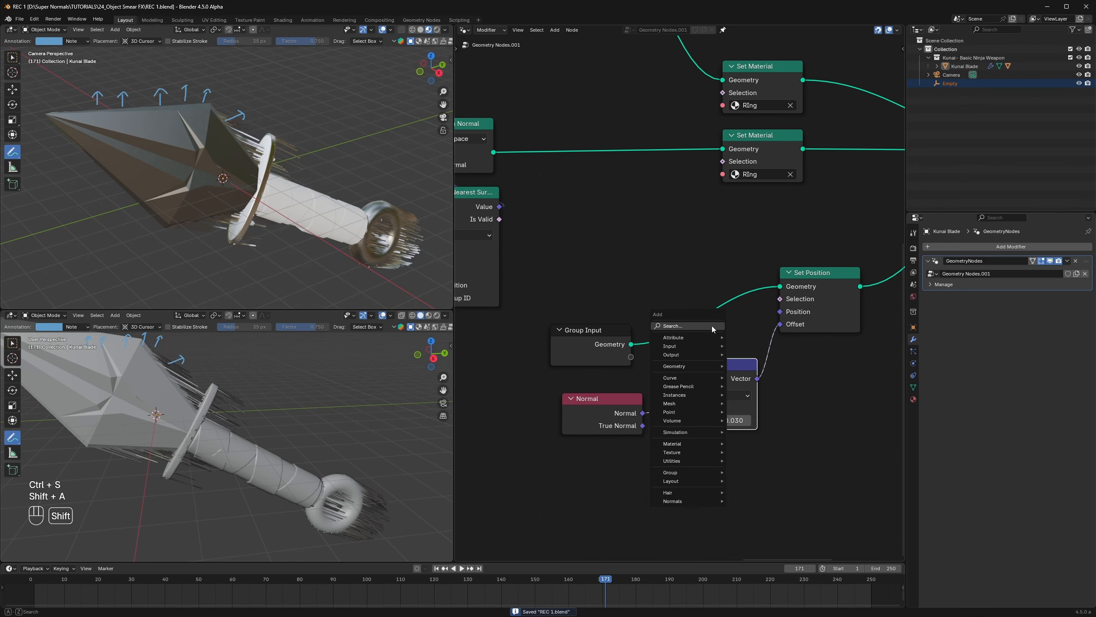
{"action": "left_click_drag", "start_coordinate": [824, 475], "coordinate": [690, 355]}
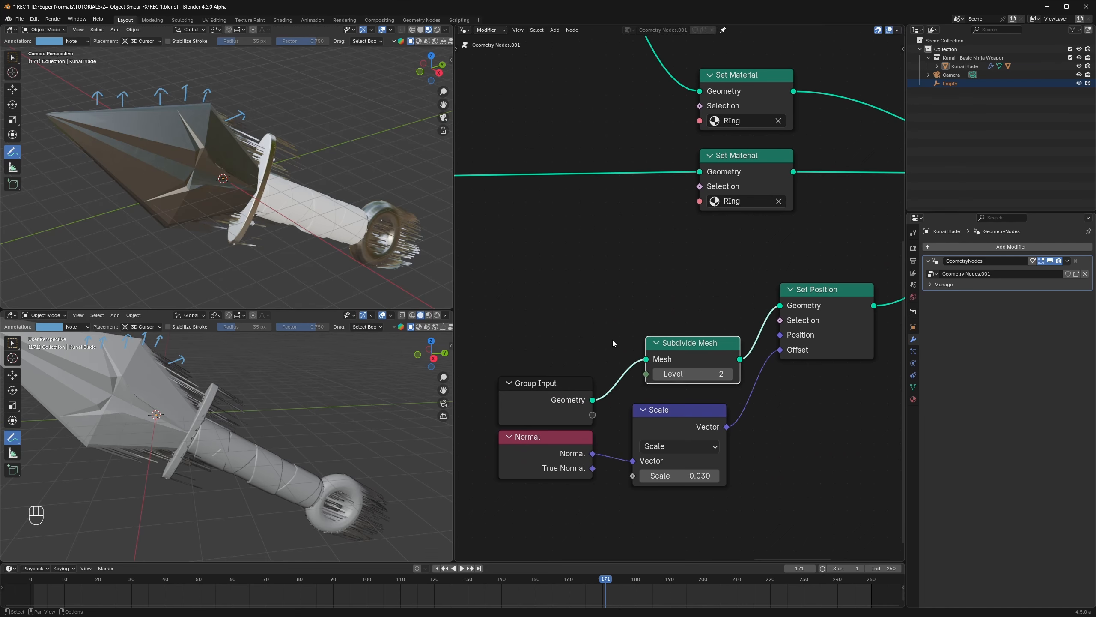
Step: Duplicate a Set Material node, insert the copy between the new Set Position and Join Geometry, and clear its material
{"action": "middle_click_drag", "start_coordinate": [744, 329], "coordinate": [637, 370]}
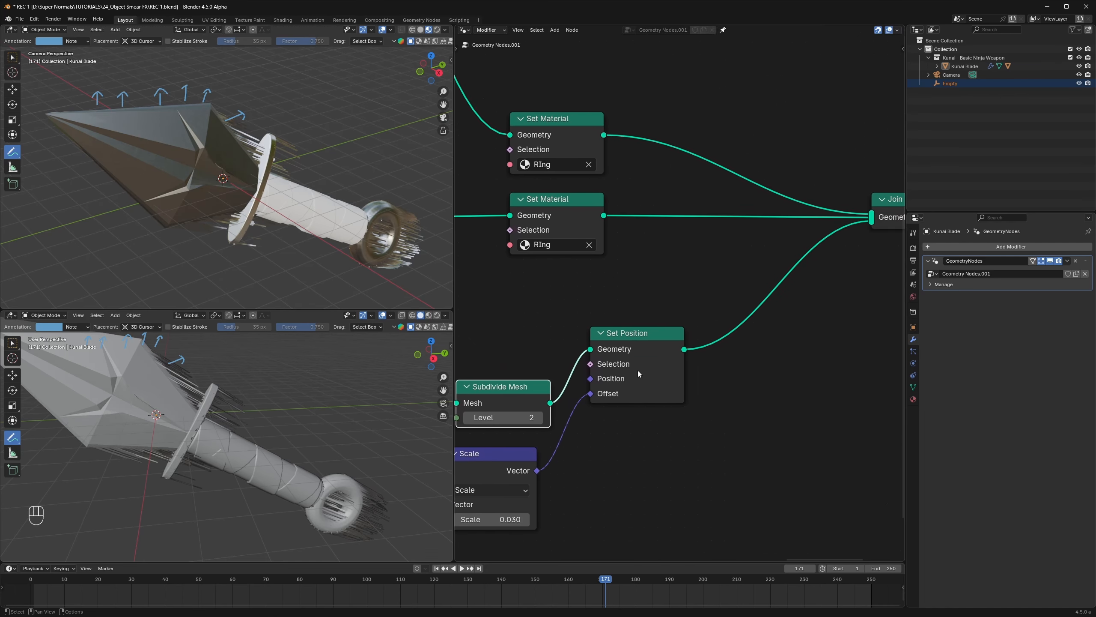
{"action": "left_click", "coordinate": [638, 370]}
{"action": "left_click", "coordinate": [568, 203]}
{"action": "key", "text": "shift+d"}
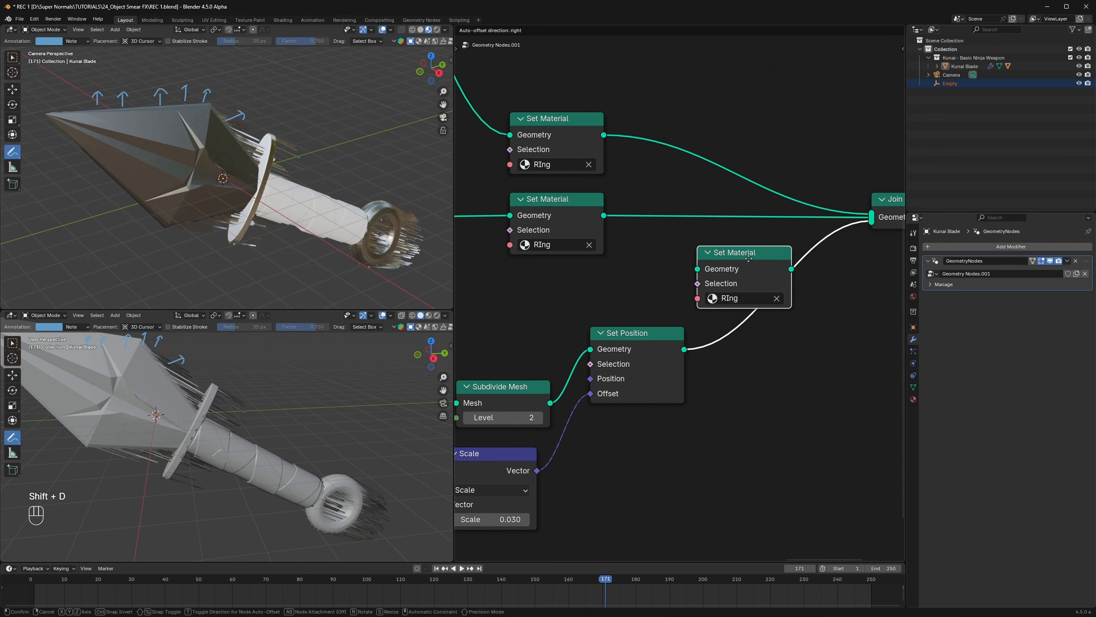
{"action": "left_click", "coordinate": [768, 283]}
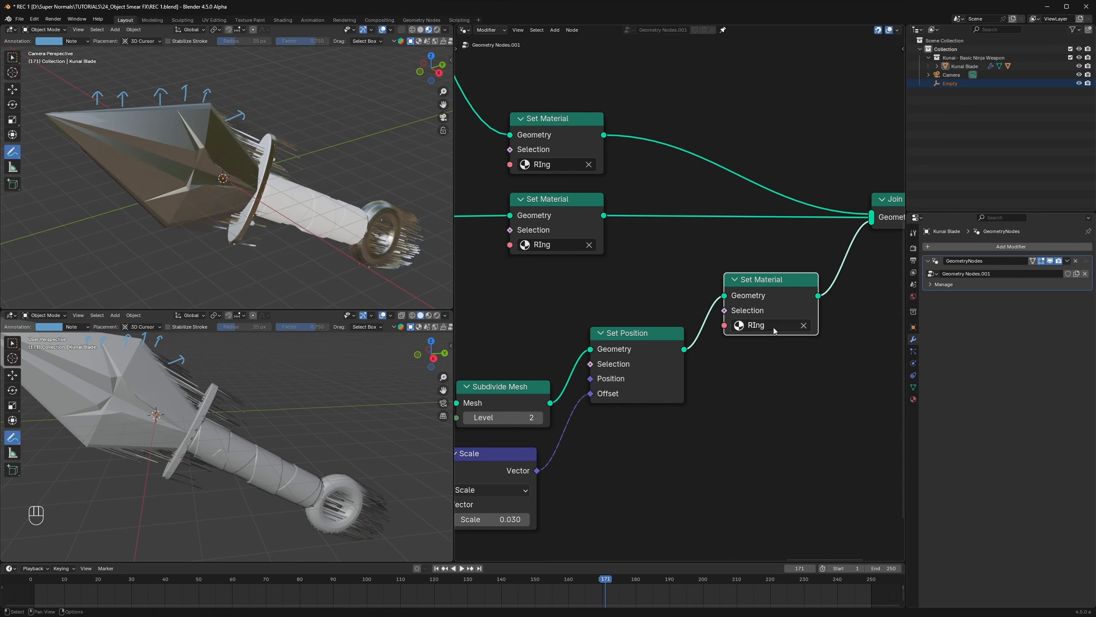
{"action": "left_click", "coordinate": [804, 325]}
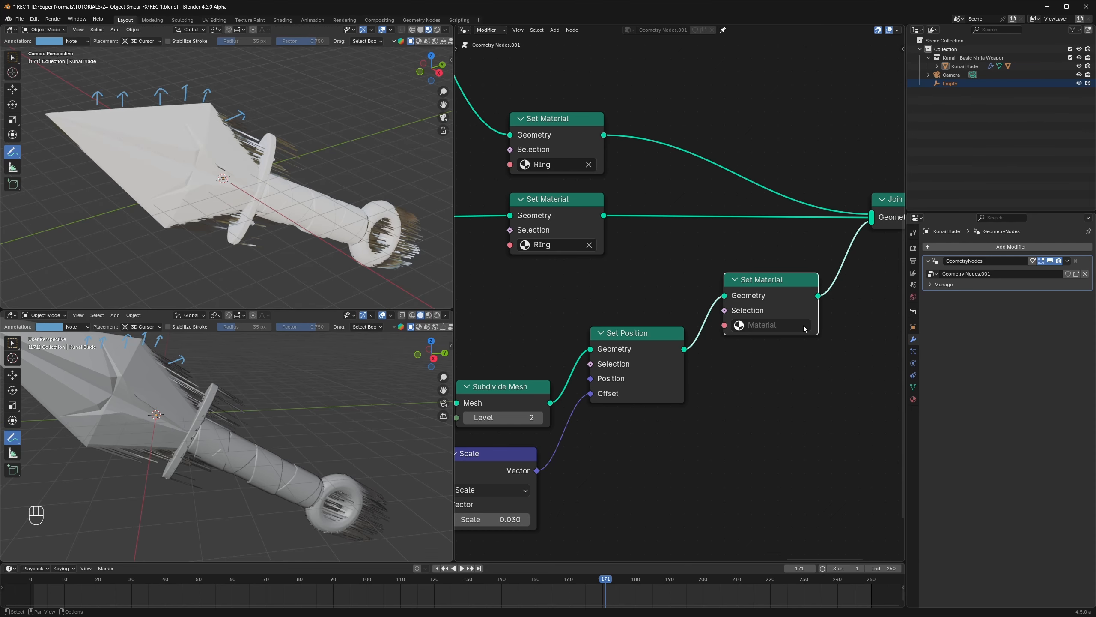
{"action": "middle_click_drag", "start_coordinate": [725, 331], "coordinate": [647, 334]}
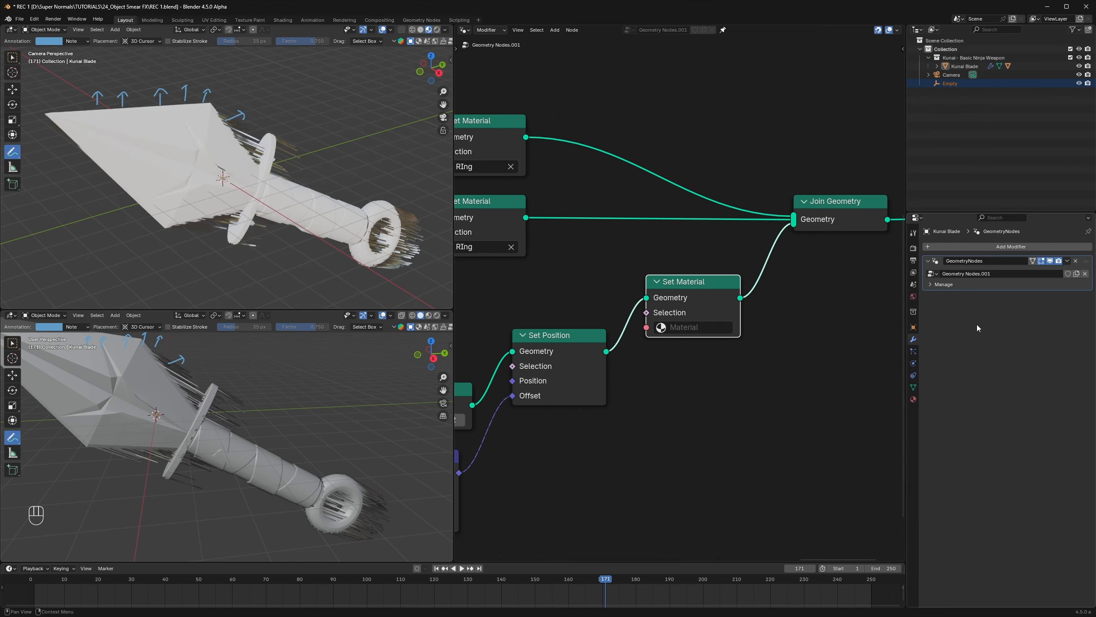
Step: Create a material named OUTLINE in a new slot and assign it to the empty Set Material node
{"action": "left_click", "coordinate": [913, 399]}
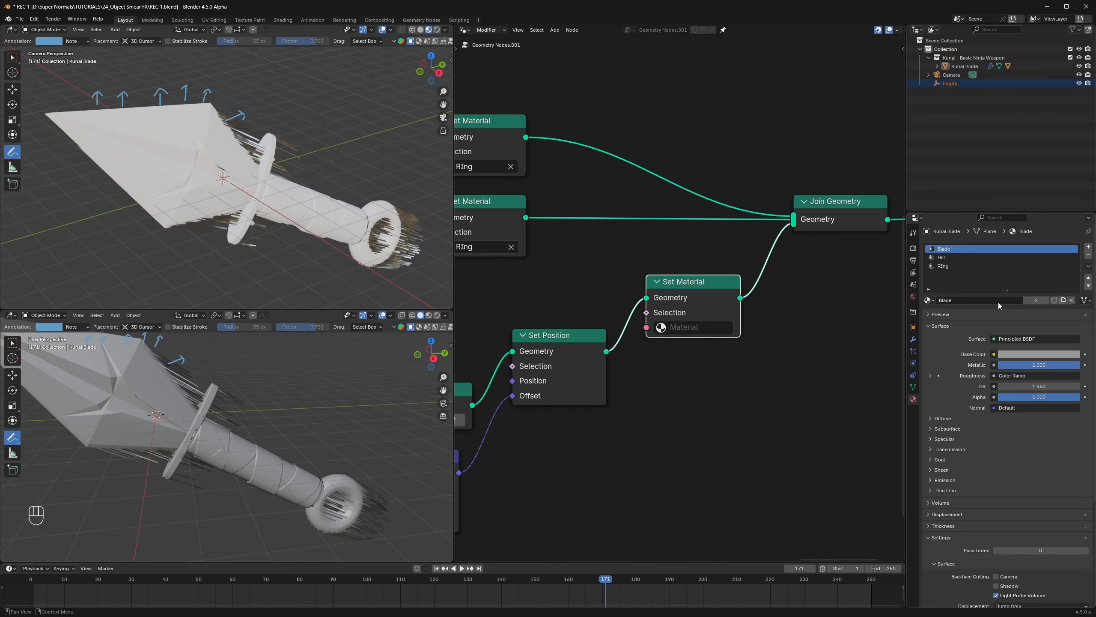
{"action": "left_click", "coordinate": [1088, 246]}
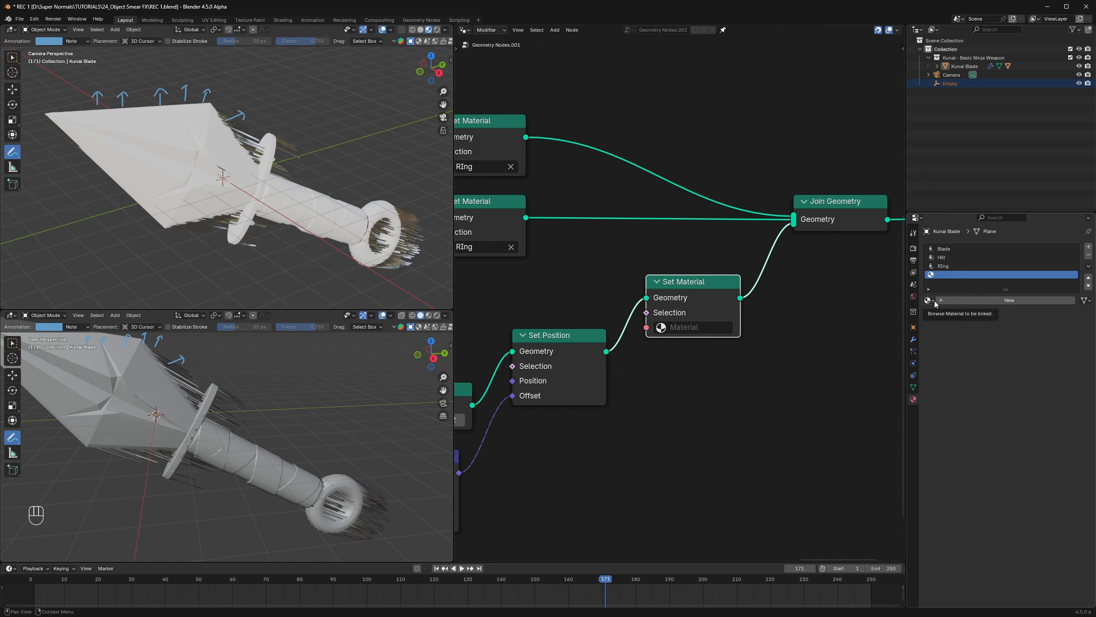
{"action": "left_click", "coordinate": [1000, 300]}
{"action": "double_click", "coordinate": [953, 274]}
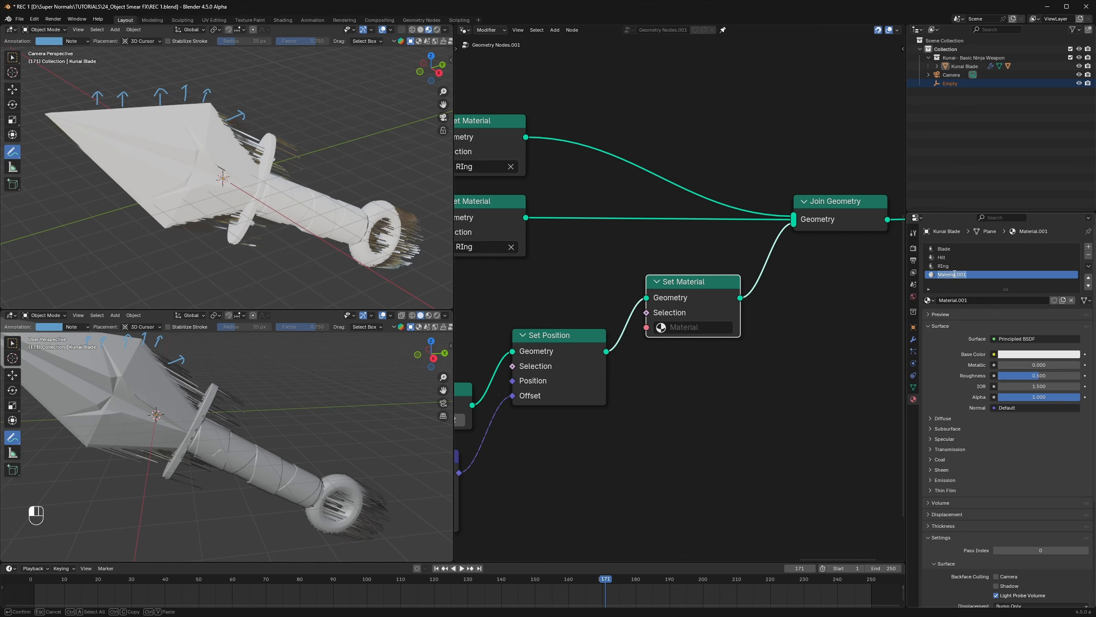
{"action": "type", "text": "OUTLINE"}
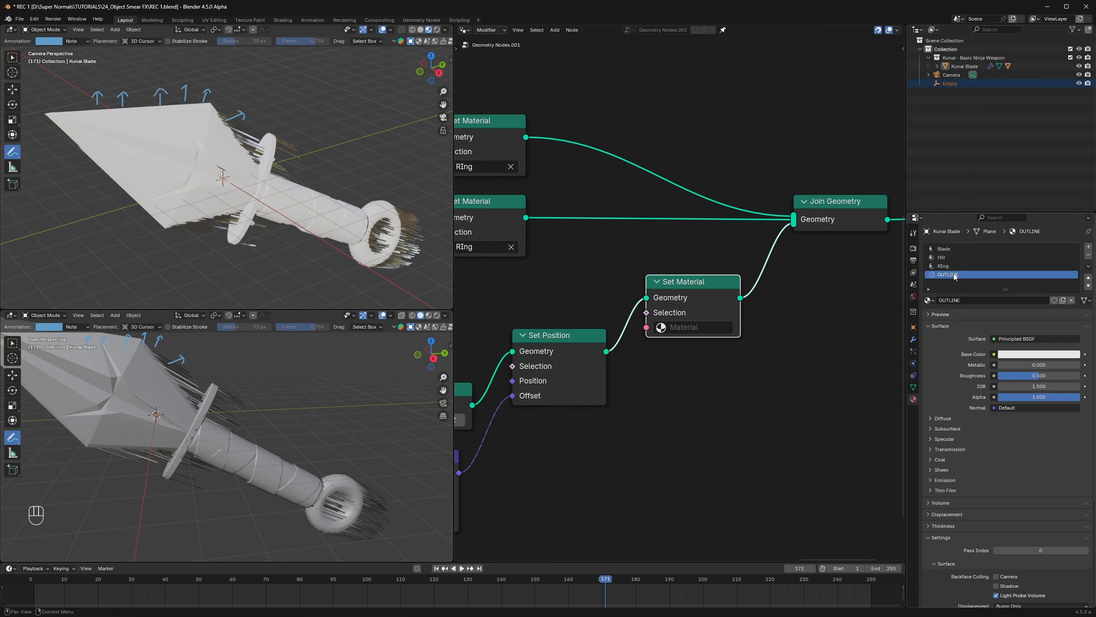
{"action": "key", "text": "Return"}
{"action": "left_click", "coordinate": [681, 328]}
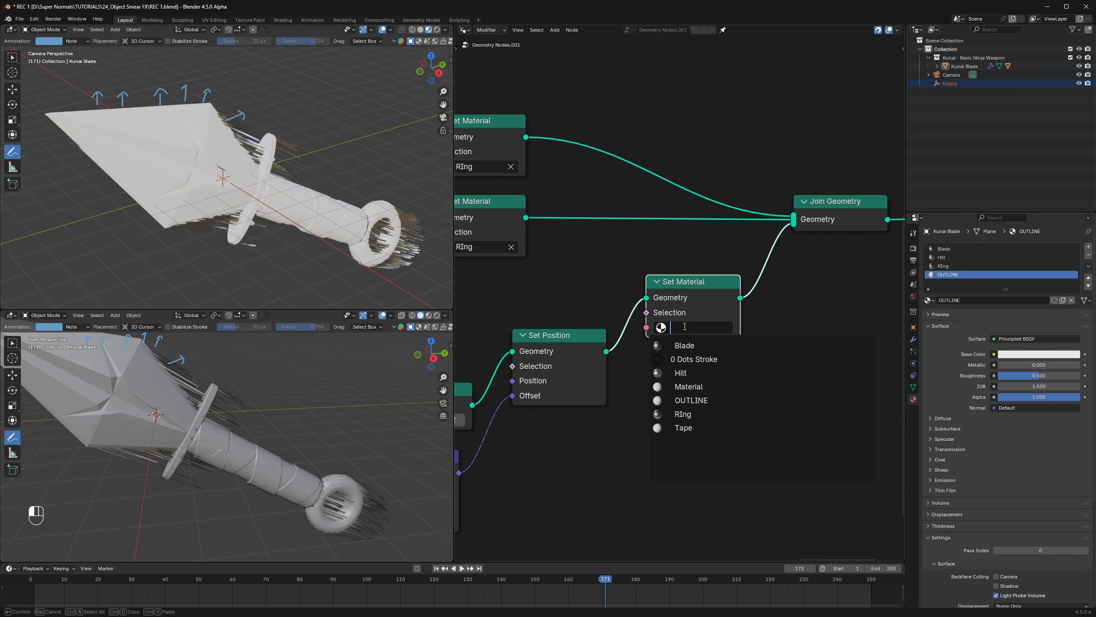
{"action": "left_click", "coordinate": [694, 400]}
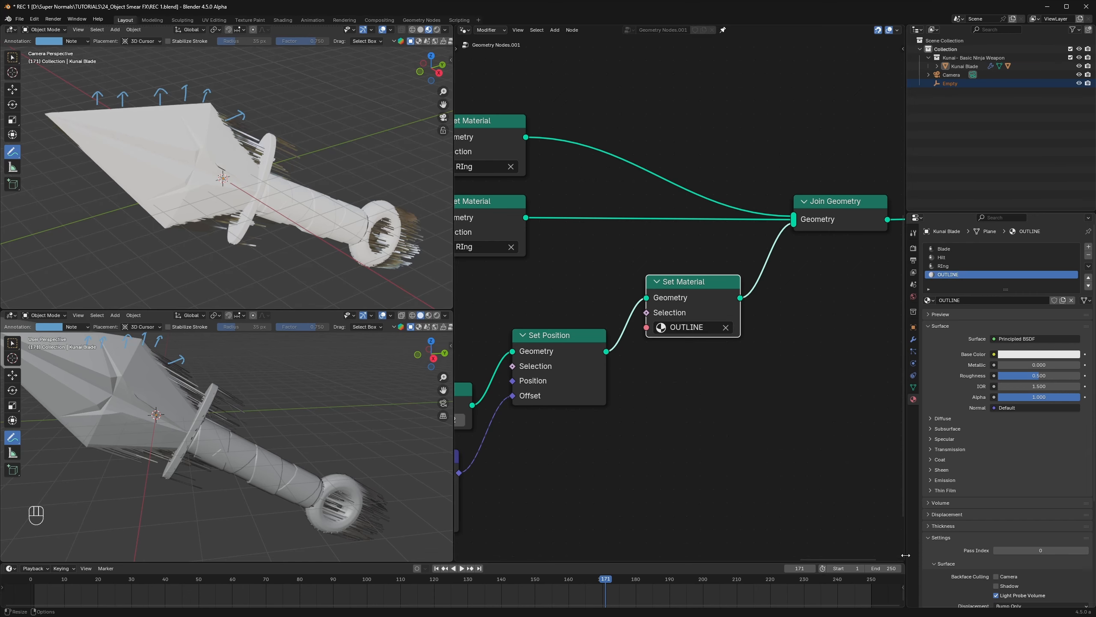
Step: Split the node editor, turn the lower half into a Shader Editor, and delete OUTLINE's Principled BSDF node
{"action": "left_click_drag", "start_coordinate": [903, 560], "coordinate": [894, 277]}
{"action": "left_click", "coordinate": [464, 282]}
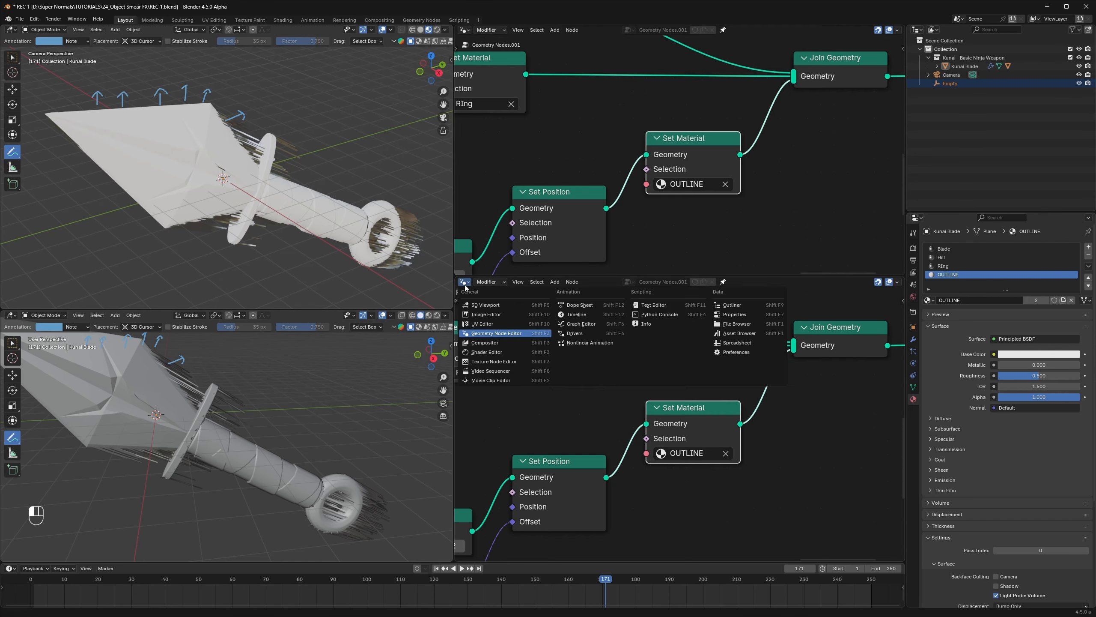
{"action": "left_click", "coordinate": [486, 352]}
{"action": "key", "text": "x"}
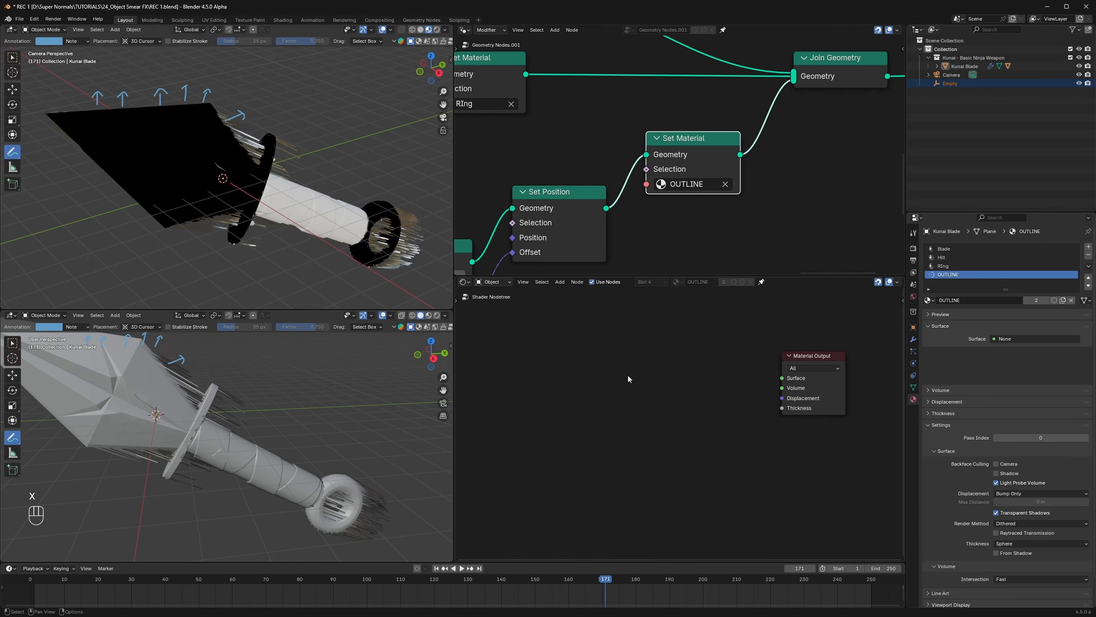
Step: Add a Transparent BSDF node to the OUTLINE material, before the Material Output
{"action": "key", "text": "shift+a"}
{"action": "left_click", "coordinate": [616, 357]}
{"action": "type", "text": "trans"}
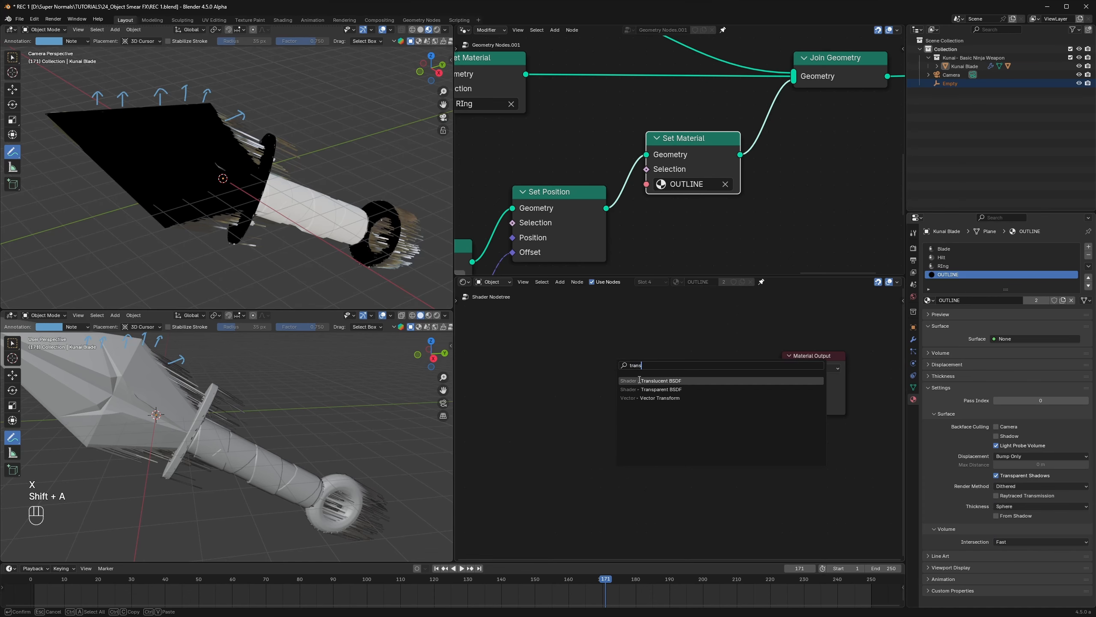
{"action": "left_click", "coordinate": [661, 389]}
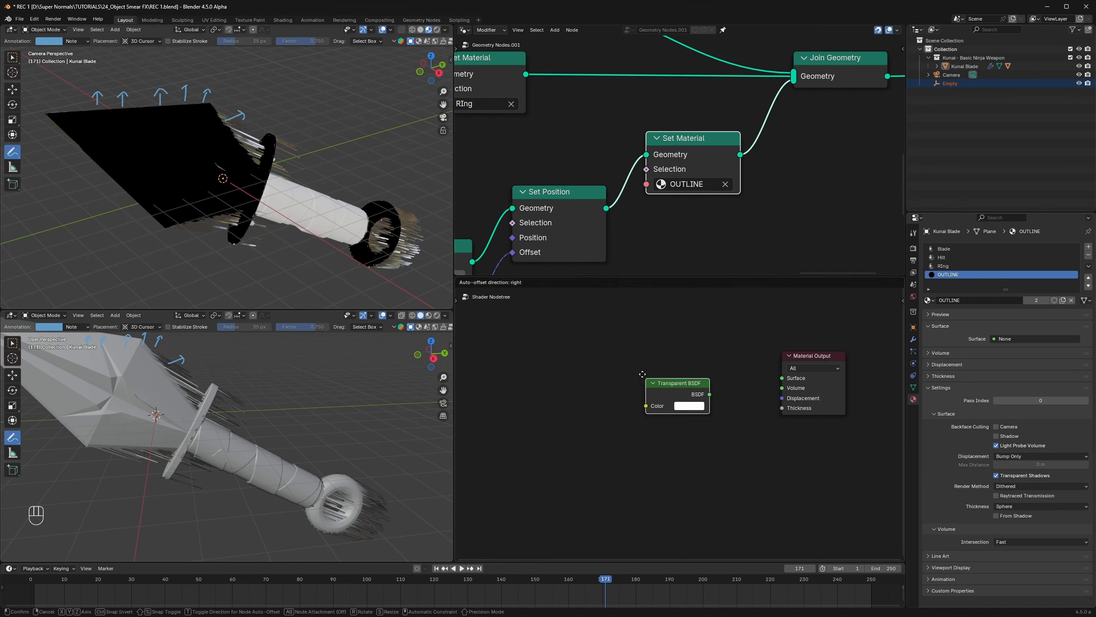
{"action": "left_click", "coordinate": [622, 392]}
Step: Add a Diffuse BSDF with black color and line it up below the Transparent BSDF
{"action": "key", "text": "shift+a"}
{"action": "type", "text": "diff"}
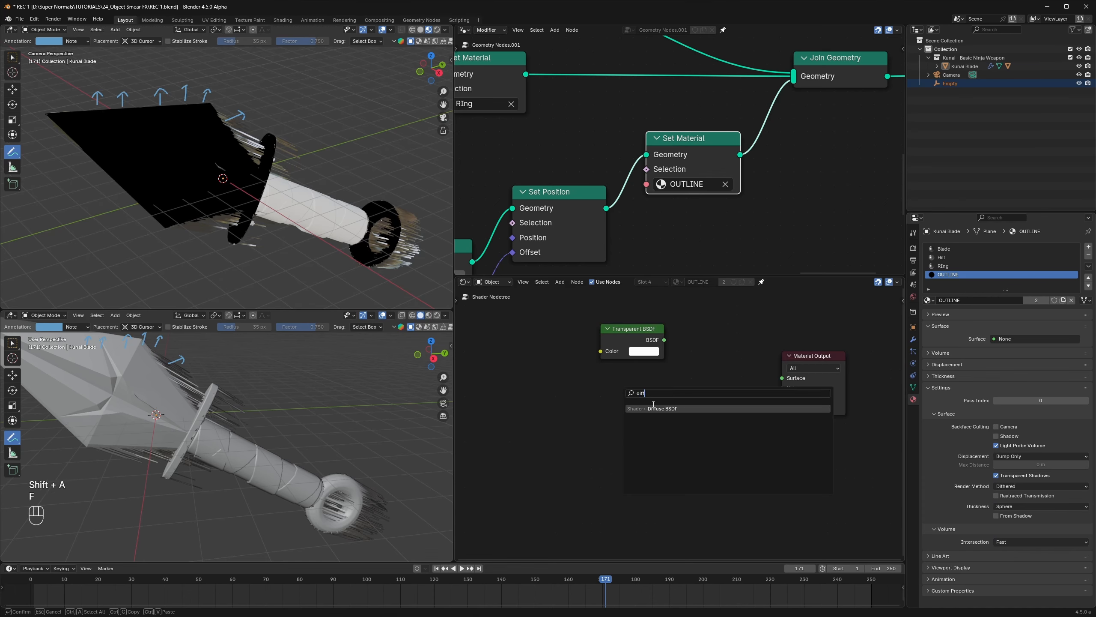
{"action": "left_click", "coordinate": [651, 408]}
{"action": "left_click", "coordinate": [642, 391]}
{"action": "scroll", "coordinate": [642, 390], "scroll_direction": "up", "scroll_amount": 4}
{"action": "middle_click_drag", "start_coordinate": [636, 372], "coordinate": [650, 392]}
{"action": "left_click", "coordinate": [644, 403]}
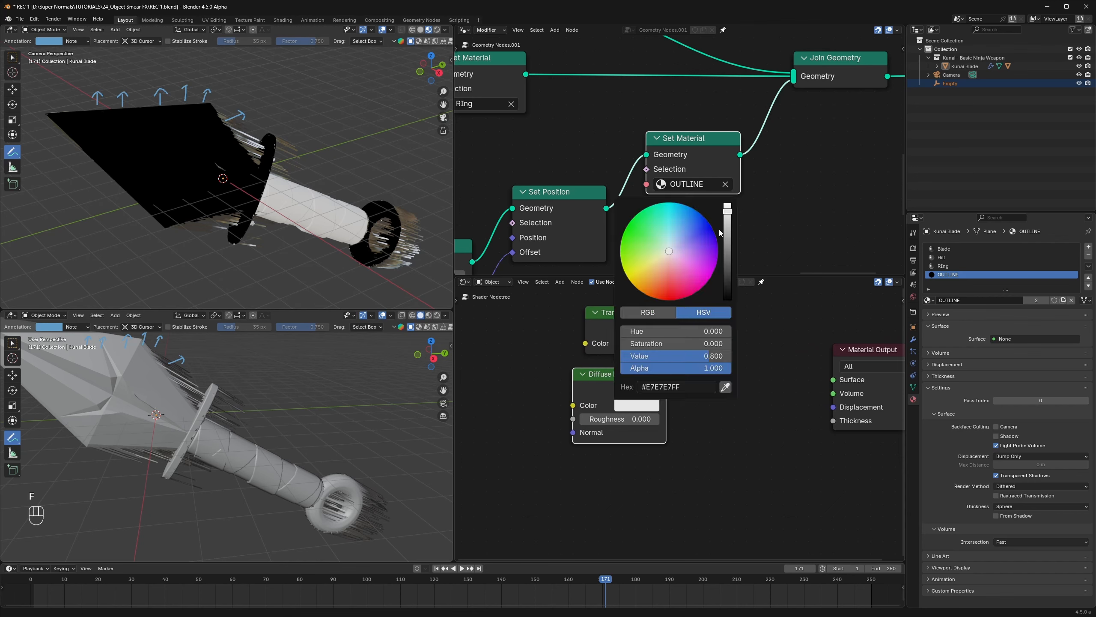
{"action": "left_click_drag", "start_coordinate": [726, 231], "coordinate": [727, 300]}
{"action": "left_click_drag", "start_coordinate": [625, 386], "coordinate": [625, 410]}
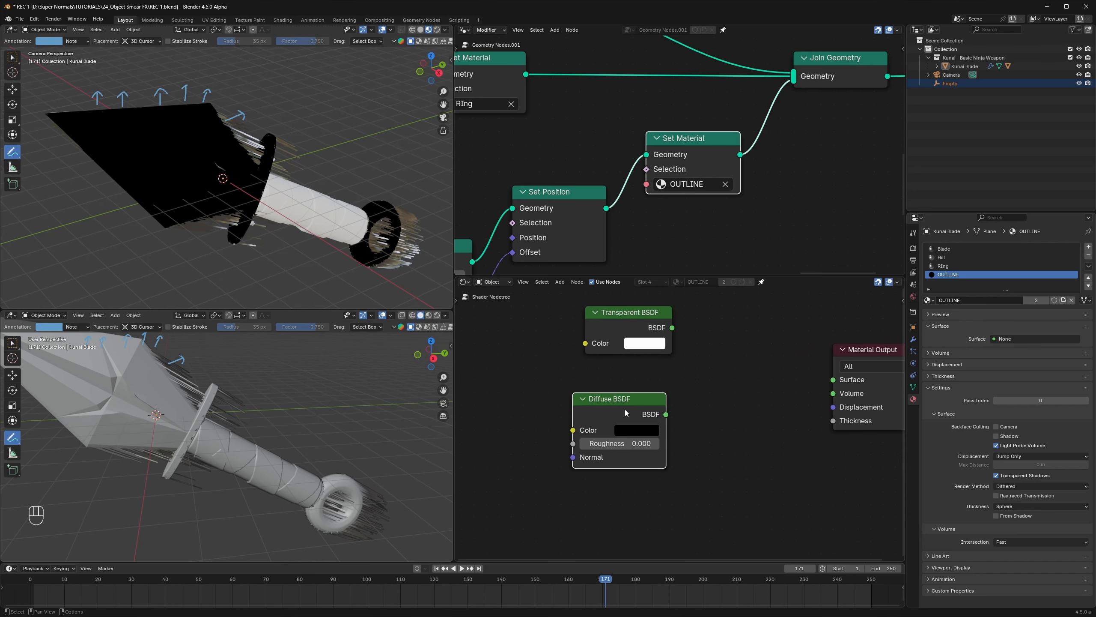
{"action": "left_click_drag", "start_coordinate": [617, 328], "coordinate": [600, 353]}
{"action": "left_click", "coordinate": [686, 353]}
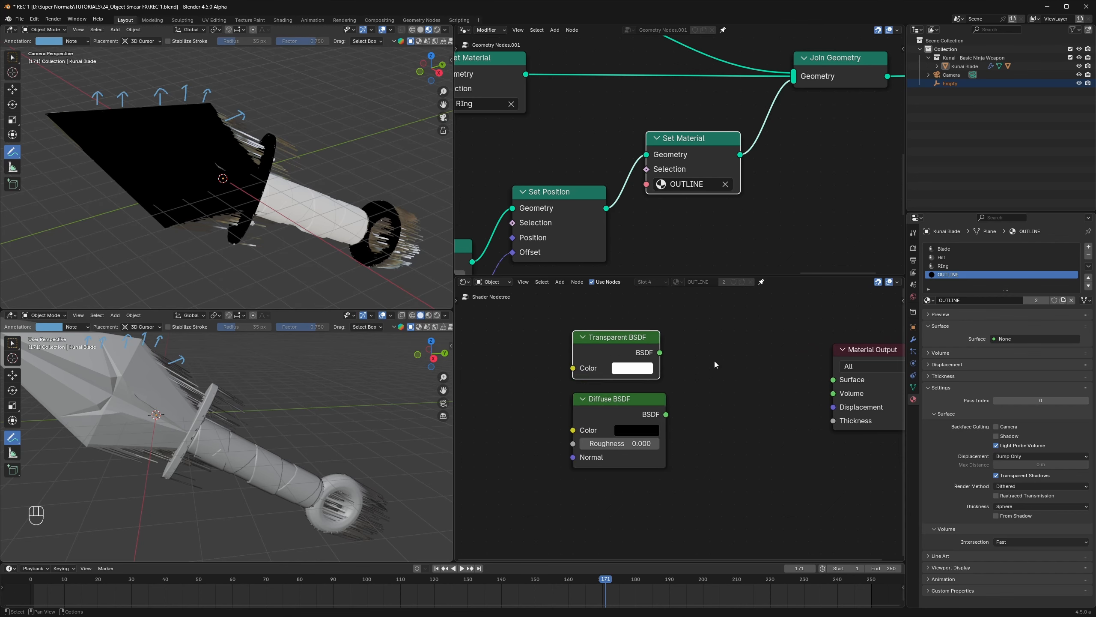
Step: Combine the Transparent and Diffuse BSDFs with a Mix Shader and connect it to the Material Output's Surface
{"action": "left_click", "coordinate": [716, 362]}
{"action": "key", "text": "shift+a"}
{"action": "type", "text": "mix"}
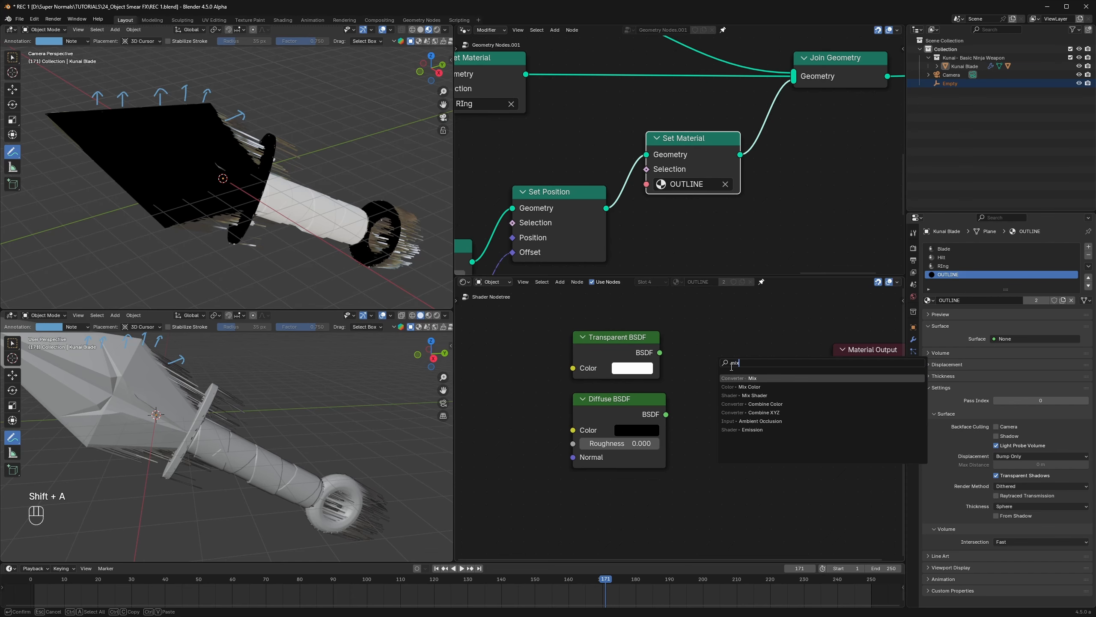
{"action": "left_click", "coordinate": [766, 395]}
{"action": "left_click", "coordinate": [697, 356]}
{"action": "left_click_drag", "start_coordinate": [659, 353], "coordinate": [696, 423]}
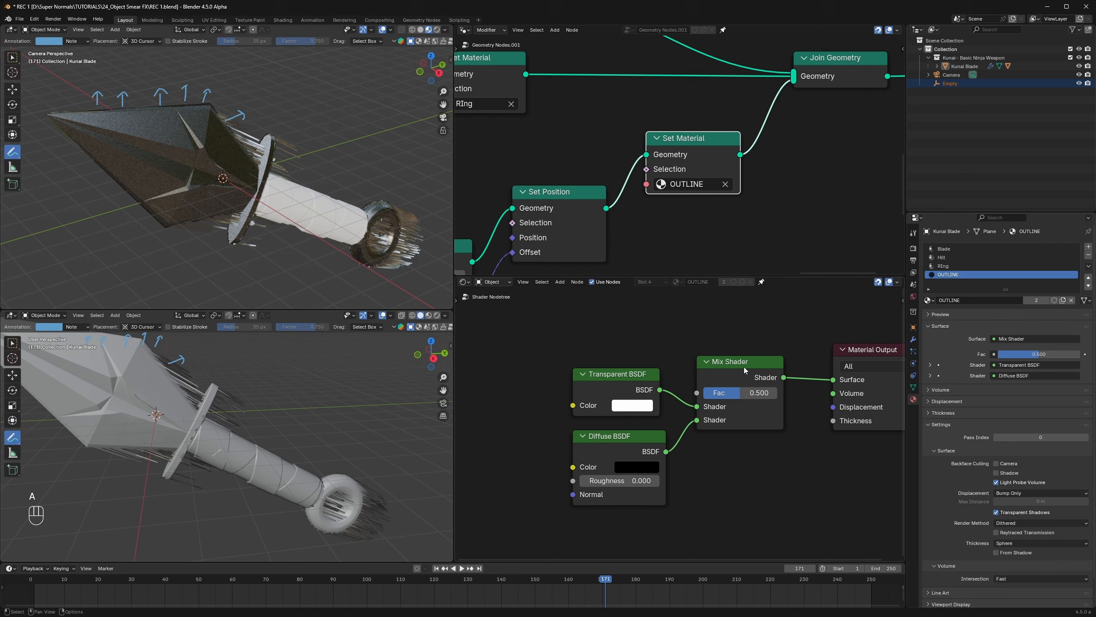
{"action": "left_click_drag", "start_coordinate": [744, 369], "coordinate": [756, 371]}
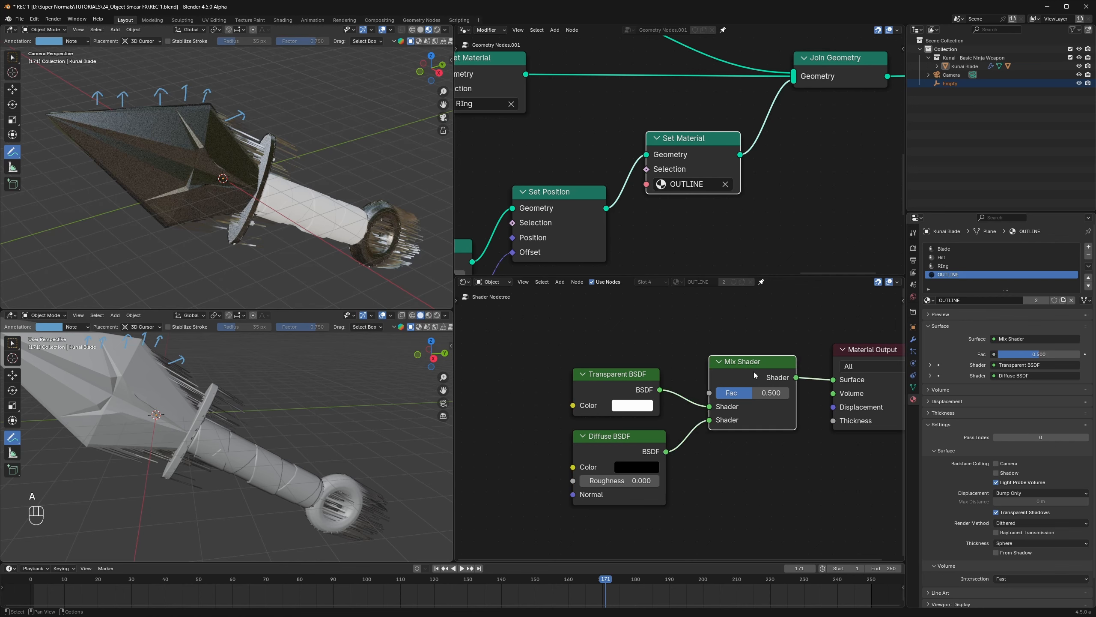
Step: Erase the arrow annotations above the blade and play the animation before returning to the Select Box tool
{"action": "left_click", "coordinate": [13, 90]}
{"action": "left_click", "coordinate": [13, 152]}
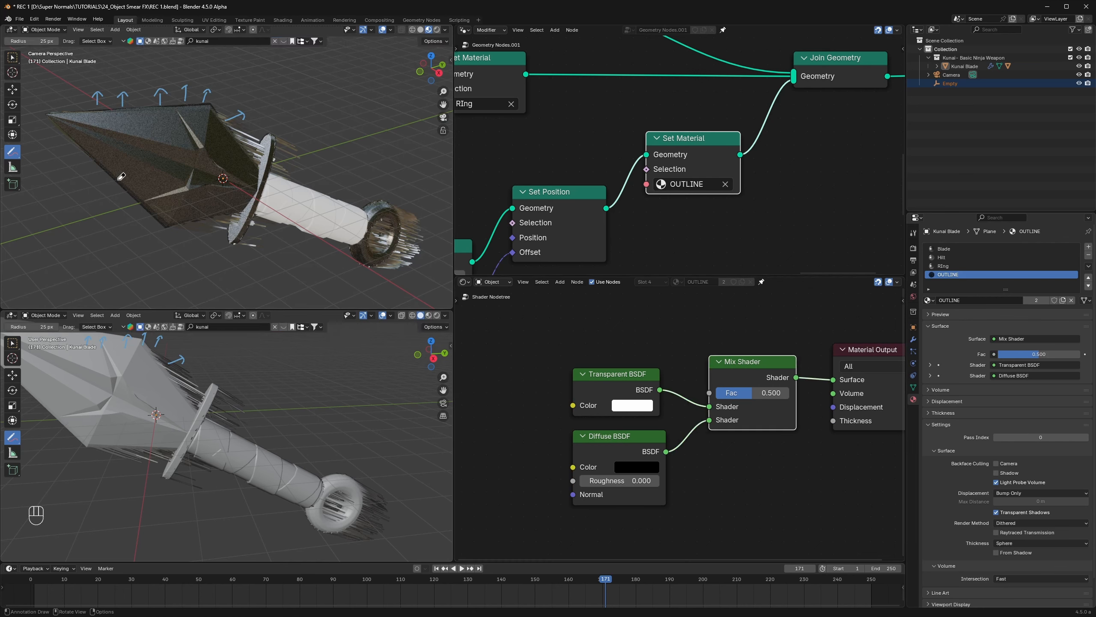
{"action": "key", "text": "space"}
{"action": "key", "text": "space"}
{"action": "key", "text": "space"}
{"action": "key", "text": "space"}
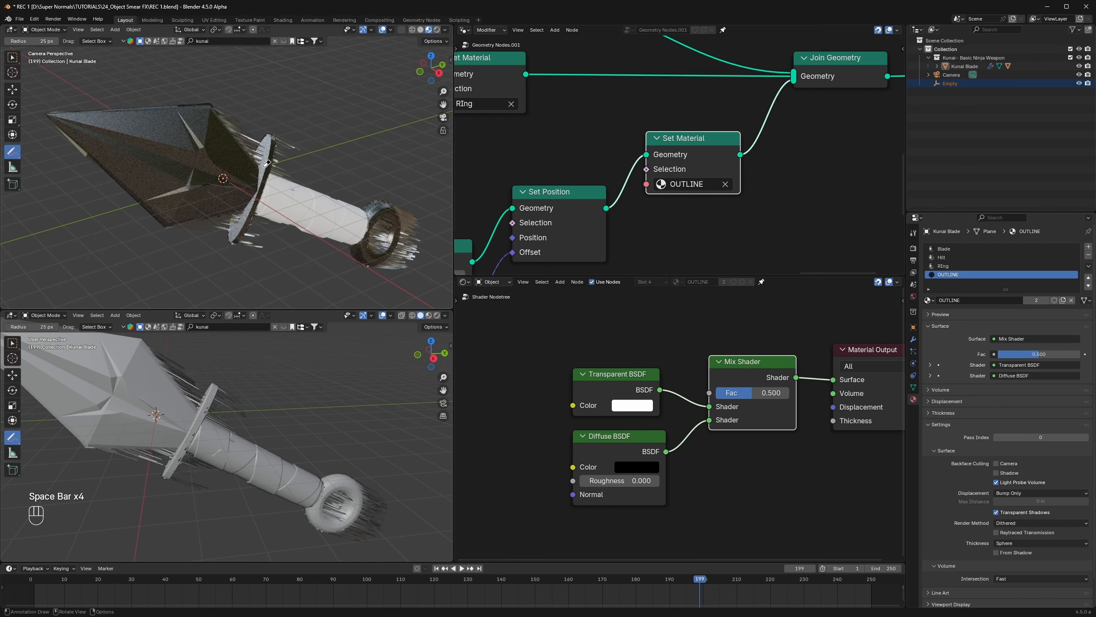
{"action": "left_click", "coordinate": [9, 63]}
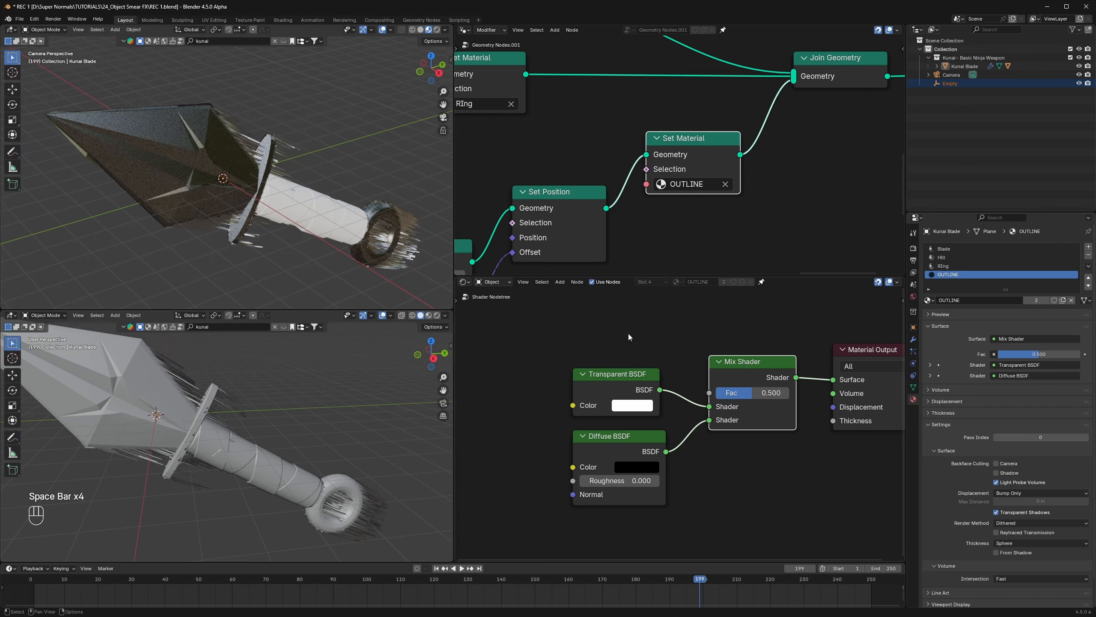
Step: Add a Fresnel node above the Transparent BSDF and connect its output to the Mix Shader's Fac
{"action": "middle_click_drag", "start_coordinate": [621, 335], "coordinate": [616, 355]}
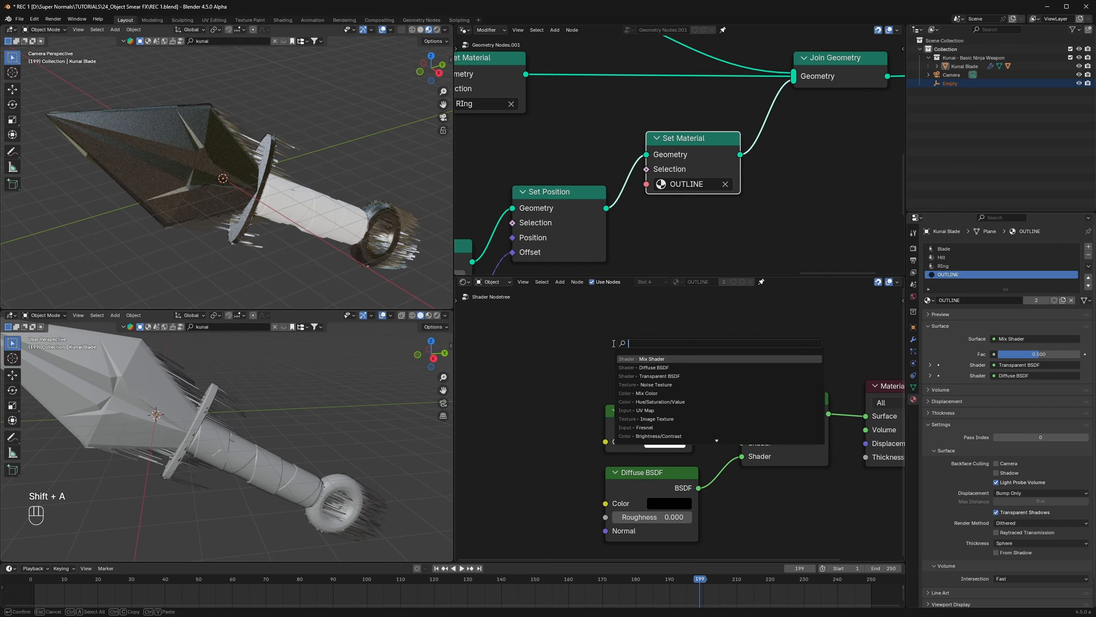
{"action": "type", "text": "fres"}
{"action": "key", "text": "Return"}
{"action": "left_click", "coordinate": [606, 332]}
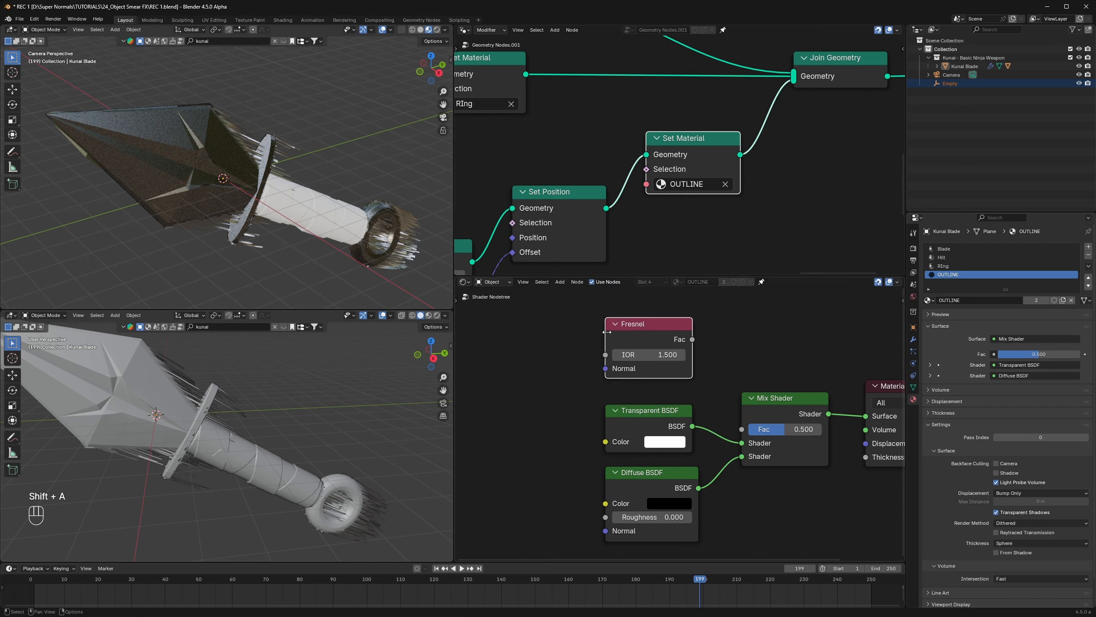
{"action": "left_click_drag", "start_coordinate": [613, 332], "coordinate": [613, 345]}
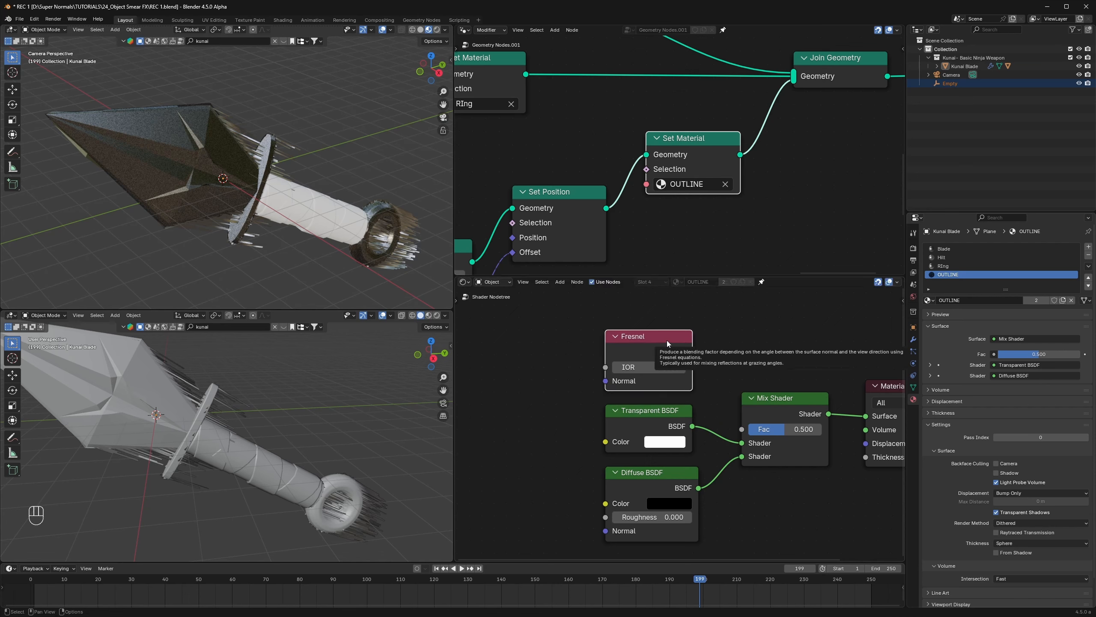
{"action": "left_click_drag", "start_coordinate": [692, 351], "coordinate": [741, 429]}
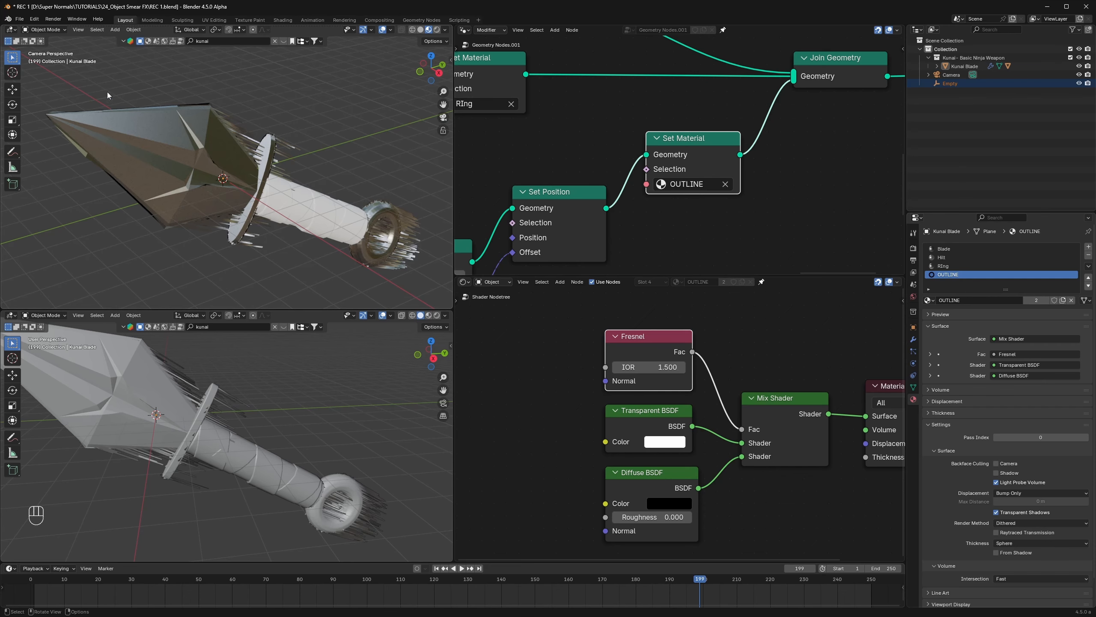
Step: Save the file and play the animation to check the outline on the kunai
{"action": "key", "text": "ctrl+s"}
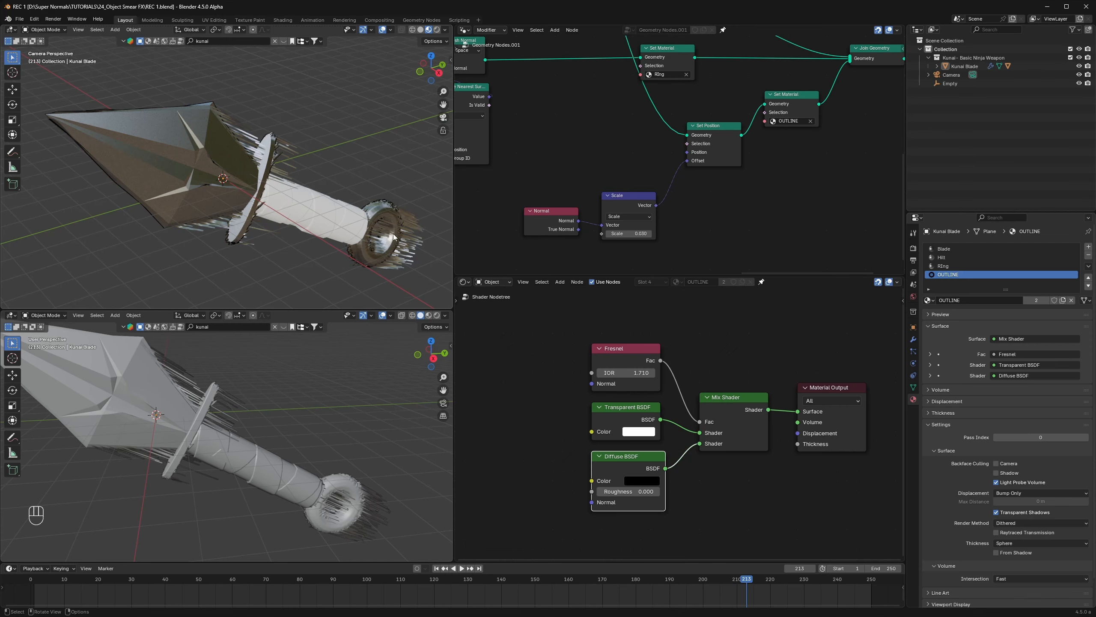
{"action": "key", "text": "space"}
{"action": "key", "text": "space"}
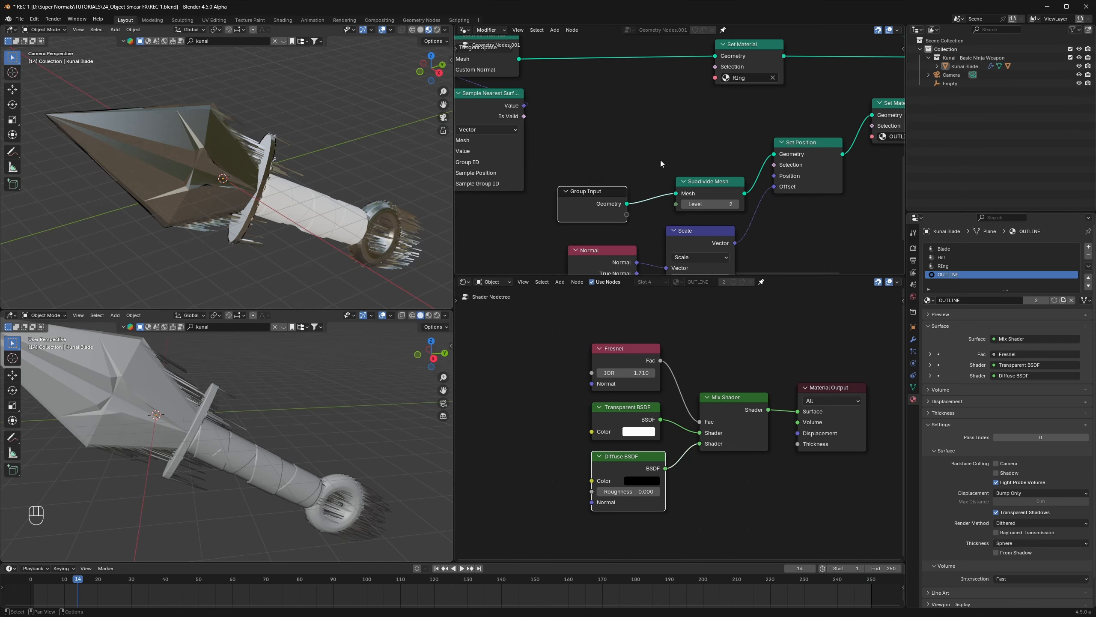
Step: Add a Join Geometry node between the Subdivide Mesh and Set Position nodes in the outline branch
{"action": "middle_click_drag", "start_coordinate": [660, 163], "coordinate": [689, 212]}
{"action": "key", "text": "shift+a"}
{"action": "type", "text": "joim"}
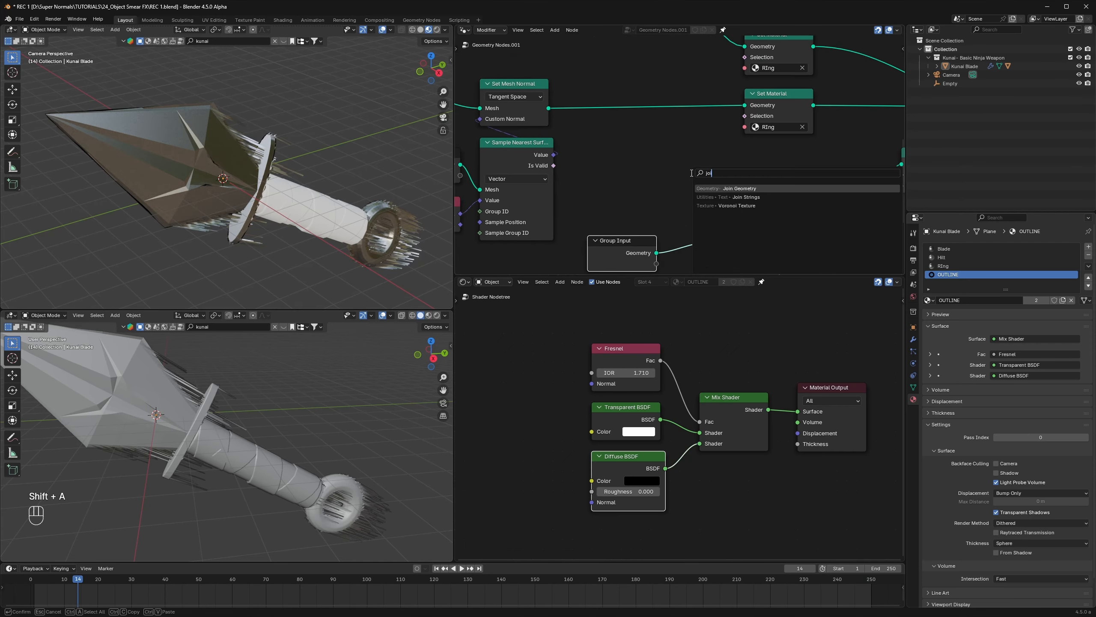
{"action": "key", "text": "BackSpace"}
{"action": "type", "text": "n"}
{"action": "key", "text": "Return"}
{"action": "left_click_drag", "start_coordinate": [774, 243], "coordinate": [735, 194]}
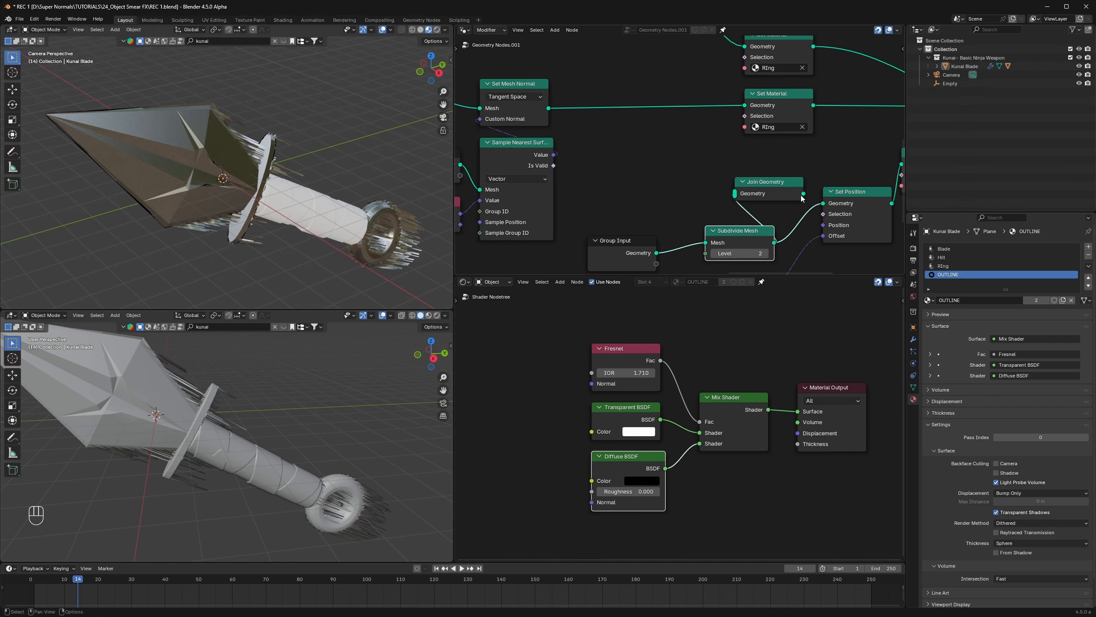
{"action": "left_click_drag", "start_coordinate": [803, 193], "coordinate": [823, 204]}
{"action": "left_click_drag", "start_coordinate": [734, 234], "coordinate": [676, 205]}
Step: Connect the Set Mesh Normal node's Mesh output to the outline branch's Join Geometry, save the file and play the animation
{"action": "middle_click_drag", "start_coordinate": [584, 124], "coordinate": [616, 148]}
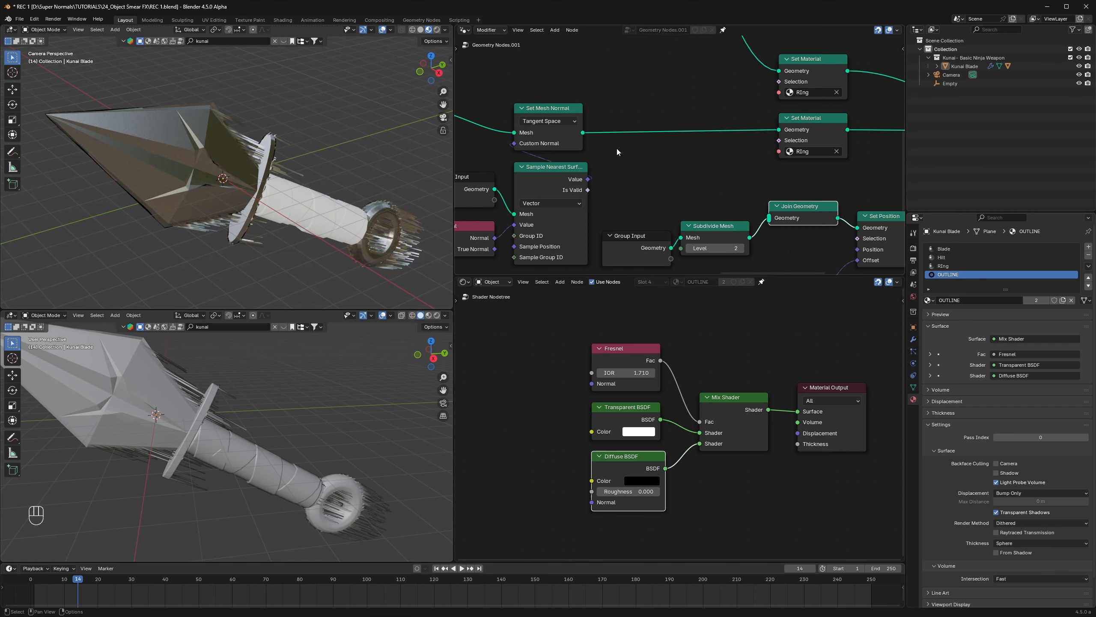
{"action": "scroll", "coordinate": [616, 148], "scroll_direction": "down", "scroll_amount": 1}
{"action": "left_click_drag", "start_coordinate": [590, 135], "coordinate": [625, 151]}
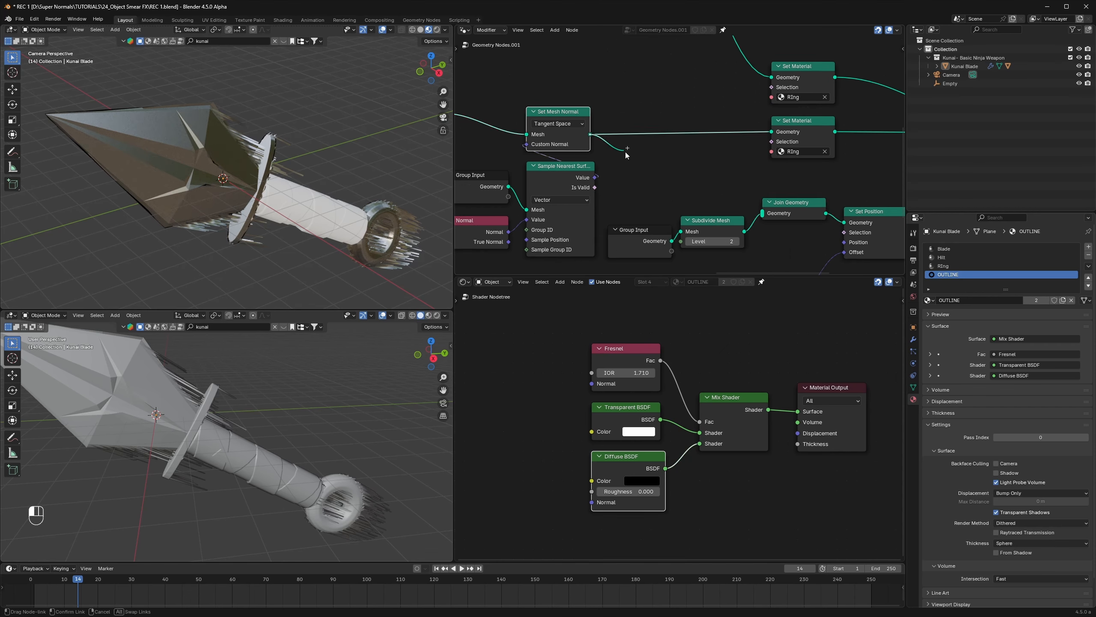
{"action": "left_click_drag", "start_coordinate": [715, 189], "coordinate": [763, 213]}
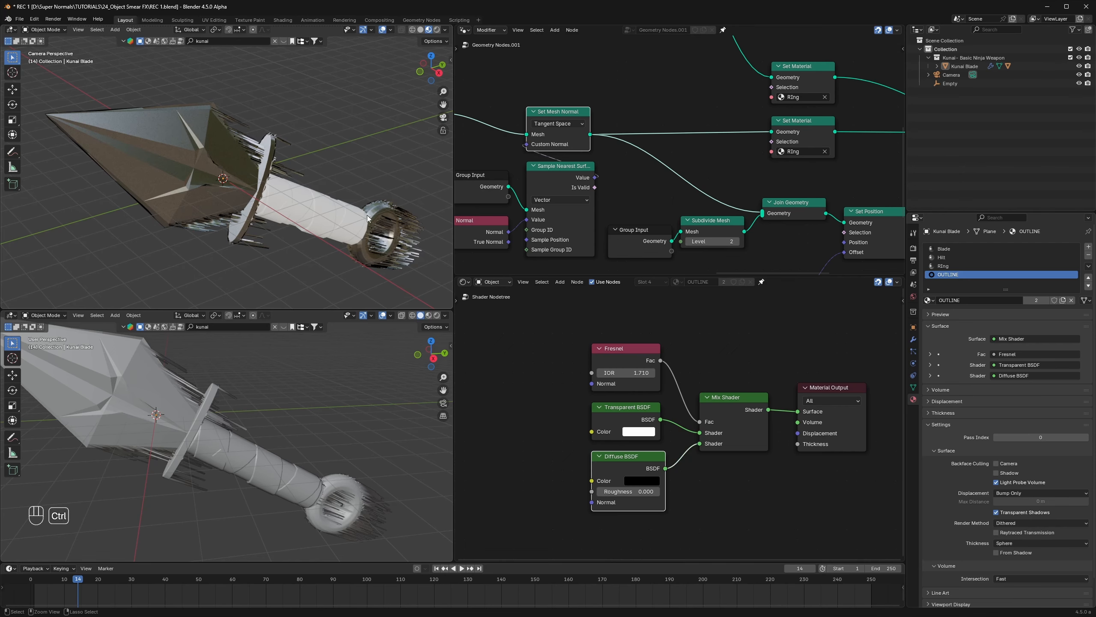
{"action": "key", "text": "ctrl+s"}
{"action": "key", "text": "space"}
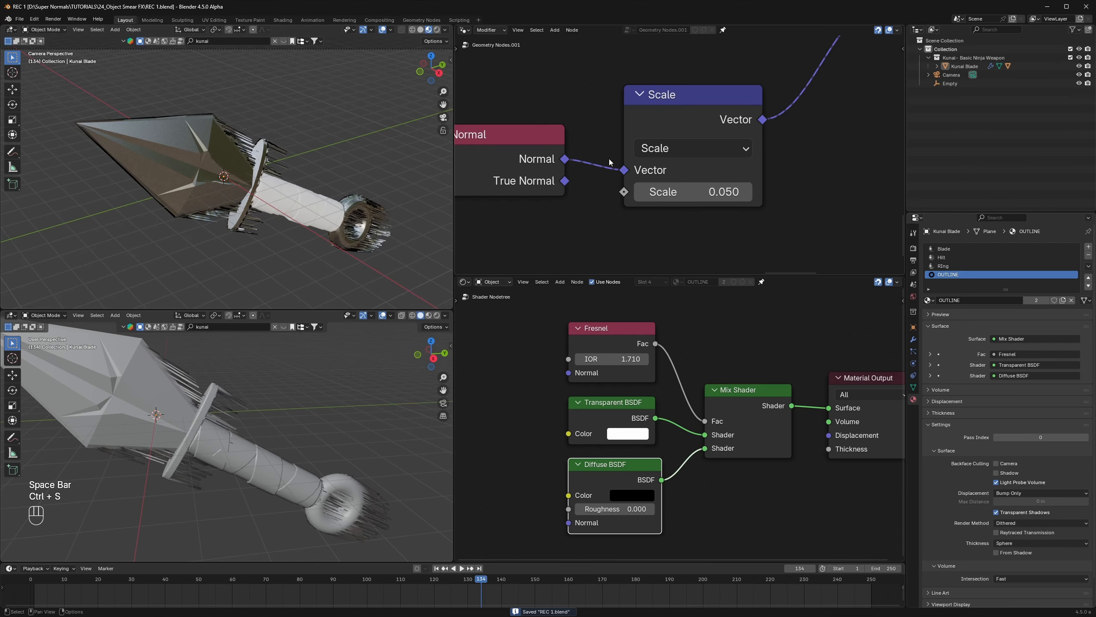
Step: Set the Scale node feeding the outline's Set Position offset to 0.090
{"action": "scroll", "coordinate": [609, 161], "scroll_direction": "down", "scroll_amount": 3}
{"action": "middle_click_drag", "start_coordinate": [609, 162], "coordinate": [644, 176]}
{"action": "scroll", "coordinate": [777, 212], "scroll_direction": "up", "scroll_amount": 3}
{"action": "scroll", "coordinate": [772, 189], "scroll_direction": "down", "scroll_amount": 10}
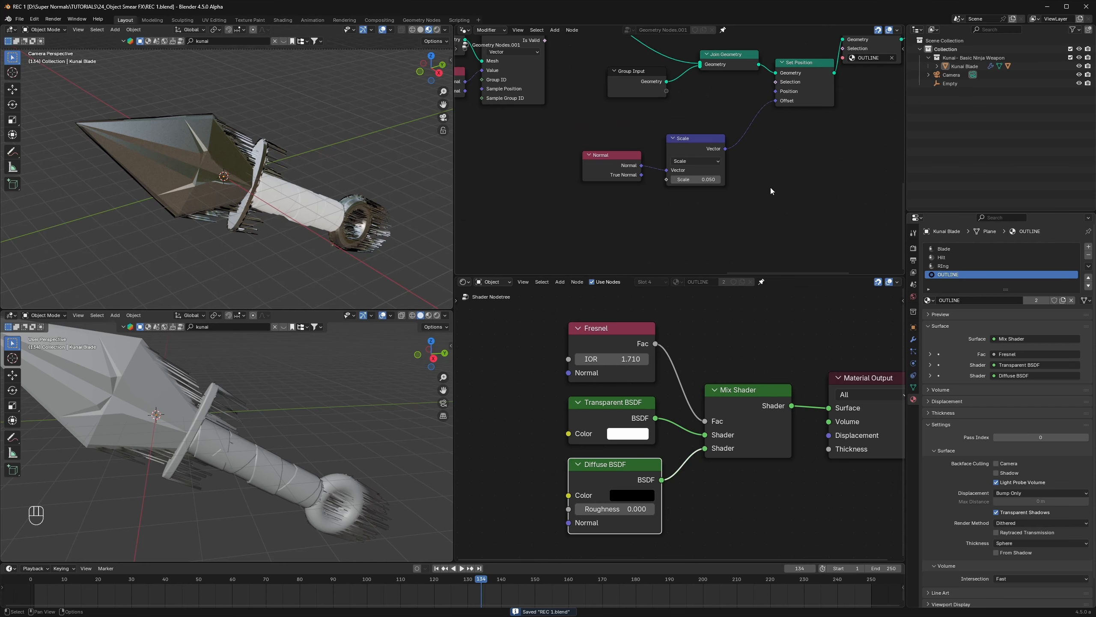
{"action": "middle_click_drag", "start_coordinate": [787, 154], "coordinate": [769, 183]}
{"action": "scroll", "coordinate": [769, 184], "scroll_direction": "up", "scroll_amount": 4}
{"action": "left_click_drag", "start_coordinate": [568, 206], "coordinate": [567, 192]}
{"action": "left_click_drag", "start_coordinate": [680, 192], "coordinate": [668, 179]}
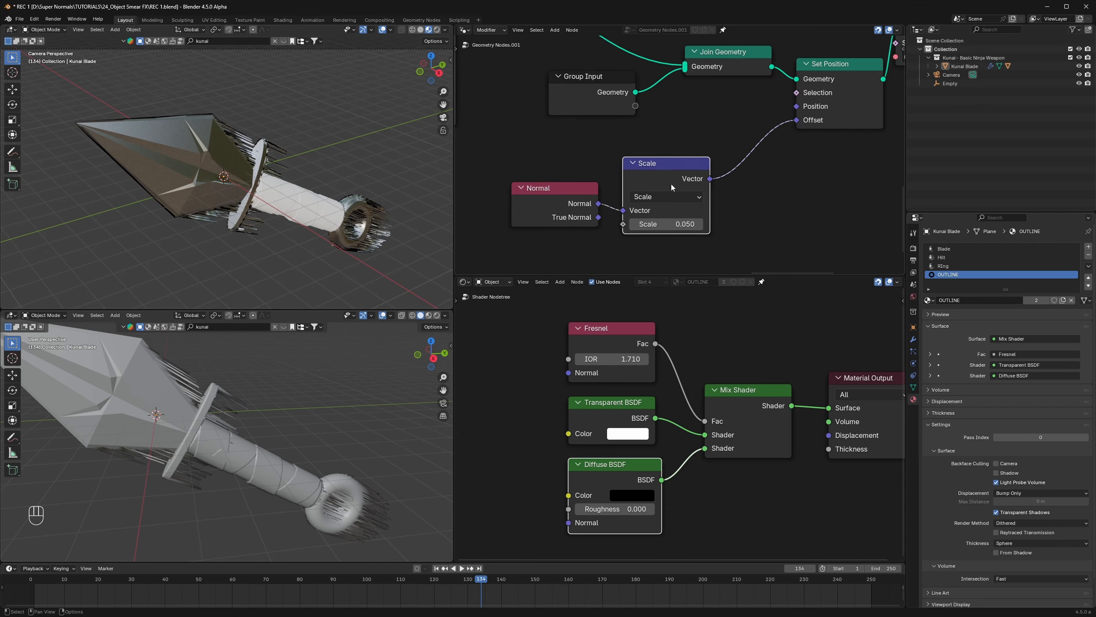
{"action": "scroll", "coordinate": [682, 201], "scroll_direction": "up", "scroll_amount": 4}
{"action": "middle_click_drag", "start_coordinate": [683, 202], "coordinate": [693, 192]}
{"action": "mouse_move", "coordinate": [690, 220]}
{"action": "left_mouse_down", "text": "shift"}
{"action": "mouse_move", "coordinate": [664, 220]}
{"action": "mouse_move", "coordinate": [768, 220]}
{"action": "mouse_move", "coordinate": [712, 220]}
{"action": "left_mouse_up", "text": "shift"}
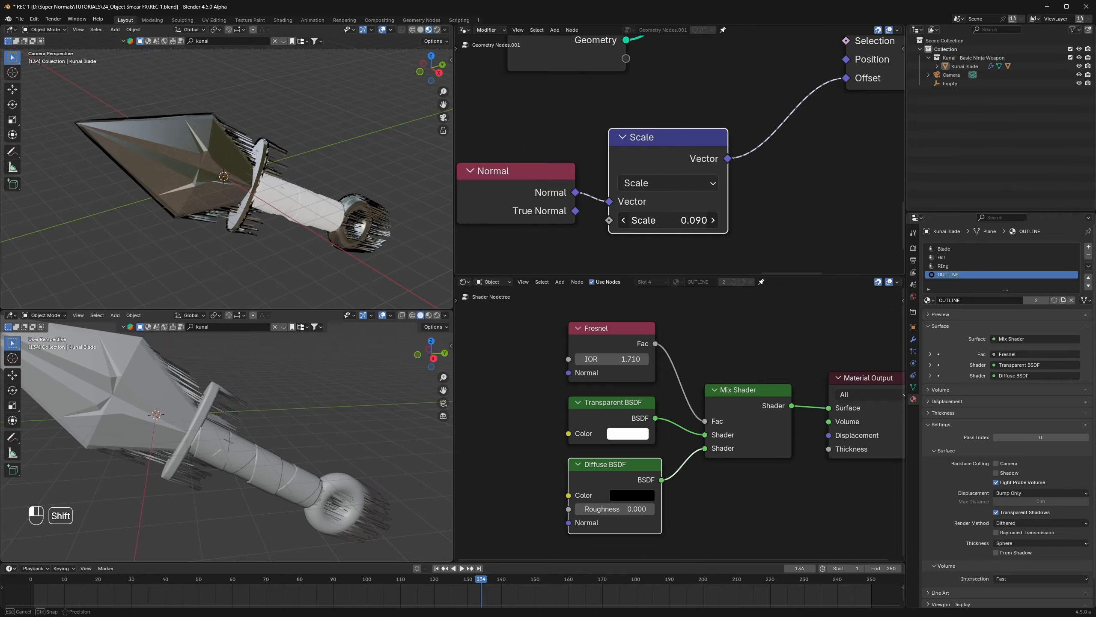
Step: Save the file, play the animation and try moving the kunai in the camera view to check the outlined streaks
{"action": "key", "text": "ctrl+s"}
{"action": "key", "text": "space"}
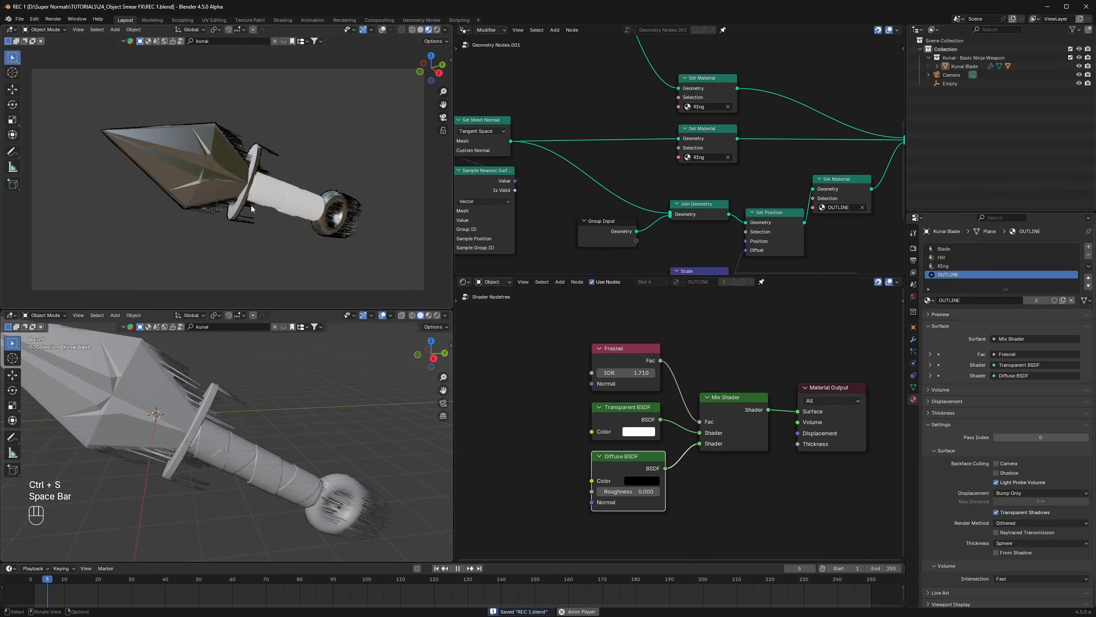
{"action": "left_click", "coordinate": [219, 173]}
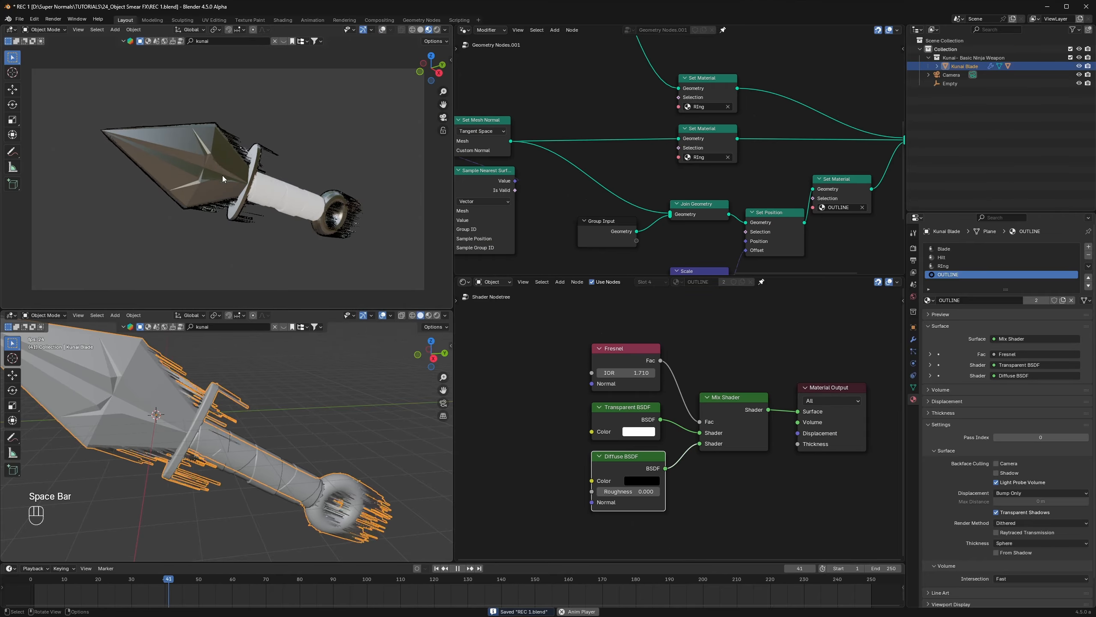
{"action": "key", "text": "g"}
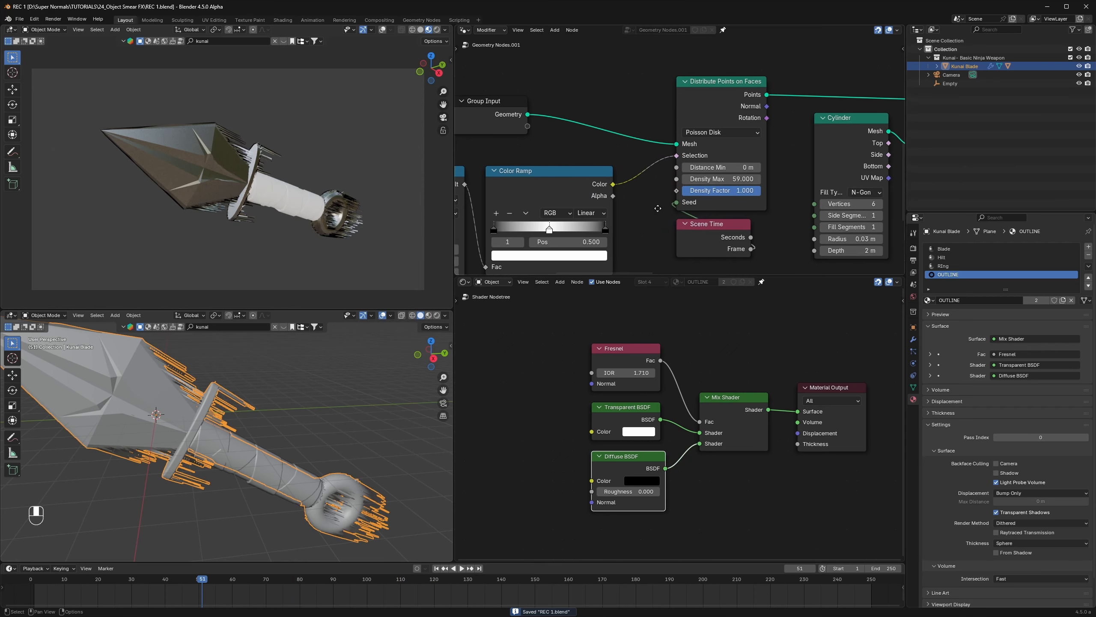
Step: Set Density Max on Distribute Points on Faces to 20, save, and play the animation while trying to move the kunai
{"action": "left_click", "coordinate": [713, 176]}
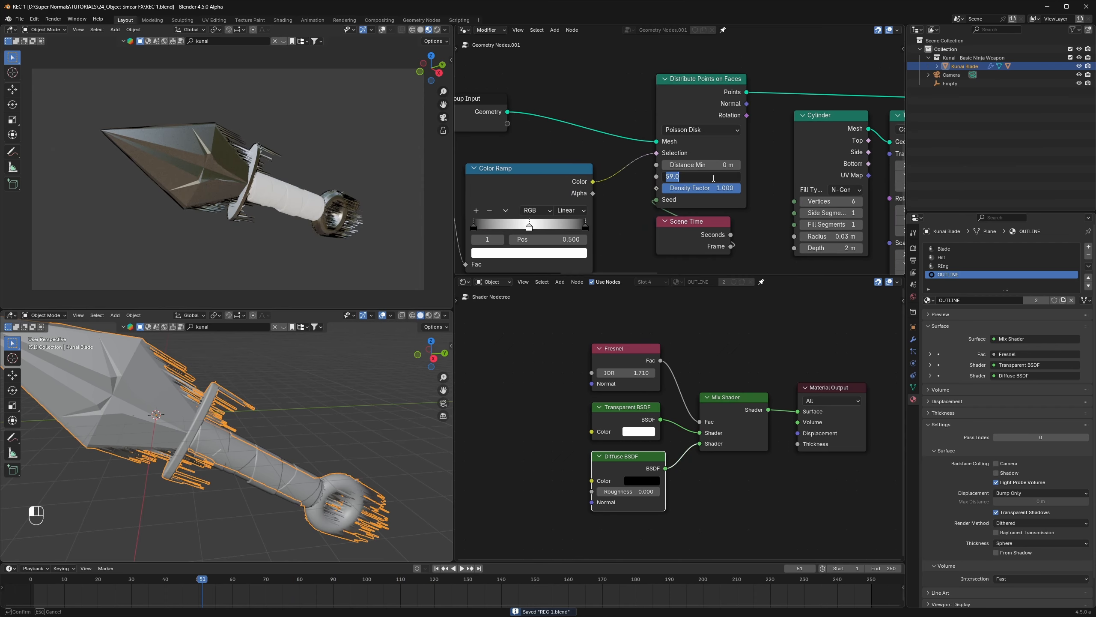
{"action": "type", "text": "20"}
{"action": "key", "text": "Return"}
{"action": "key", "text": "ctrl+s"}
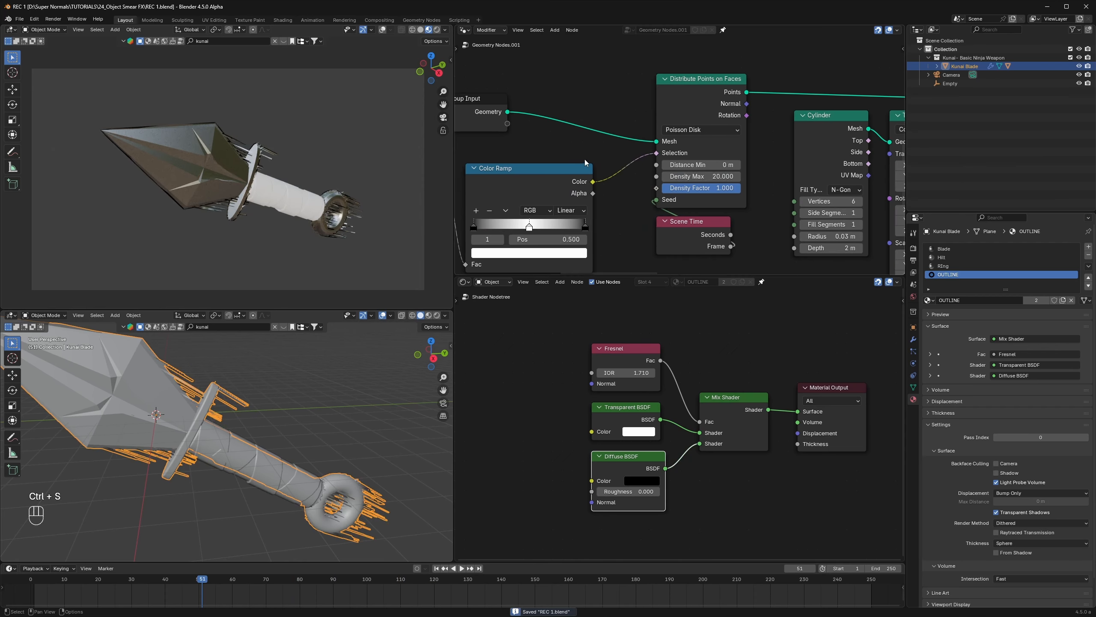
{"action": "key", "text": "space"}
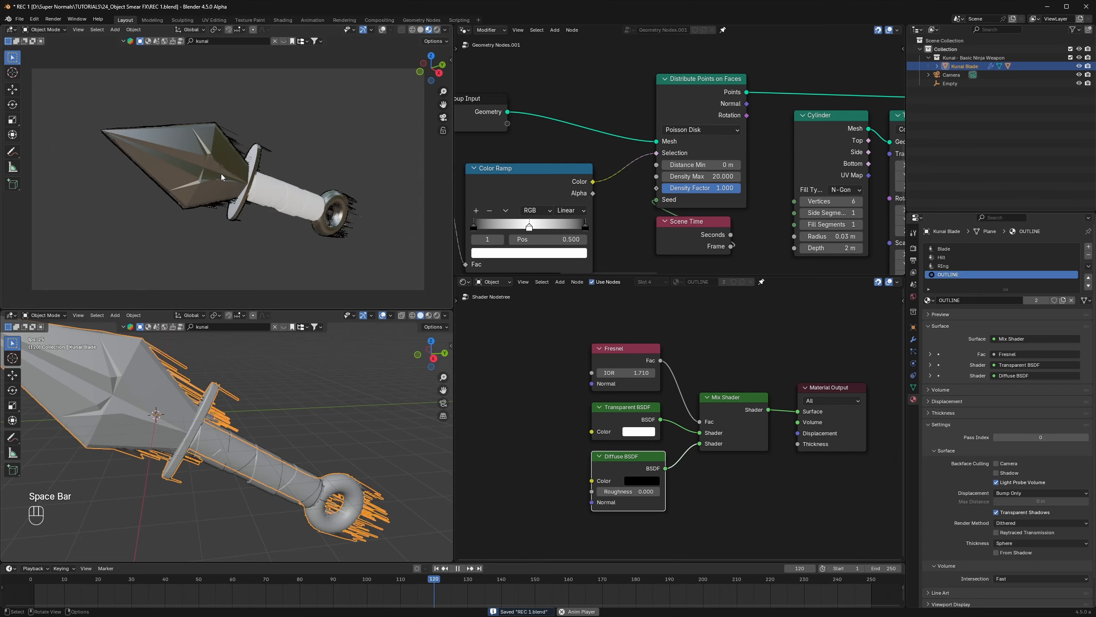
{"action": "key", "text": "g"}
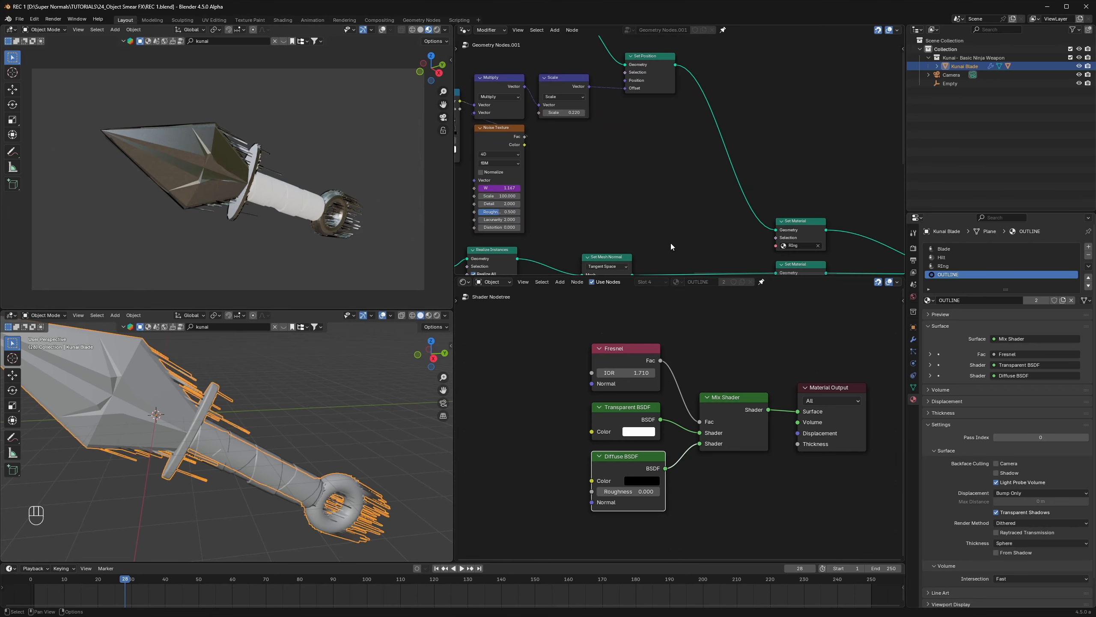
Step: Apply the scale and rotation of the kunai's tape-wrapped handle and apply its Solidify modifier
{"action": "scroll", "coordinate": [670, 243], "scroll_direction": "down", "scroll_amount": 4}
{"action": "middle_click_drag", "start_coordinate": [670, 244], "coordinate": [628, 163]}
{"action": "middle_click_drag", "start_coordinate": [654, 220], "coordinate": [596, 166]}
{"action": "scroll", "coordinate": [596, 167], "scroll_direction": "down", "scroll_amount": 2}
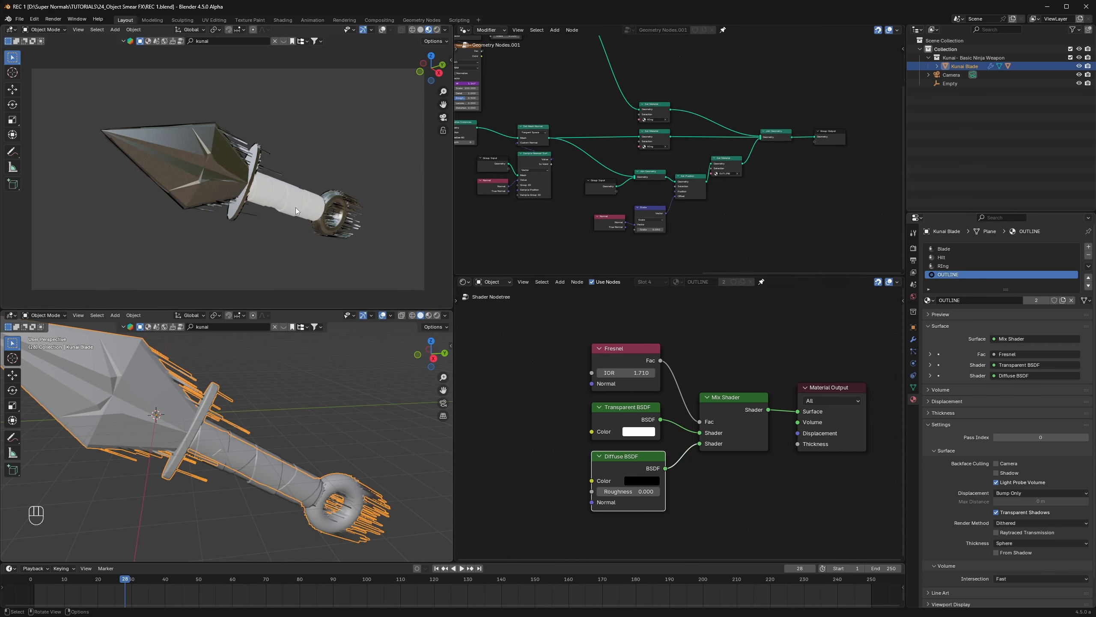
{"action": "left_click", "coordinate": [283, 199]}
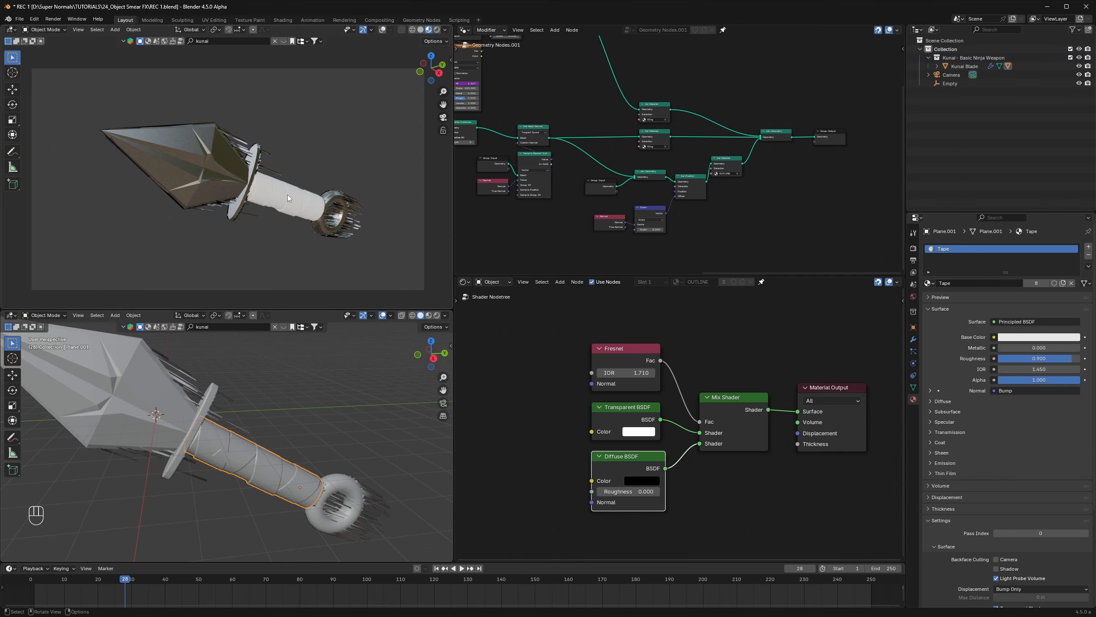
{"action": "key", "text": "ctrl+a"}
{"action": "left_click", "coordinate": [257, 215]}
{"action": "key", "text": "ctrl+a"}
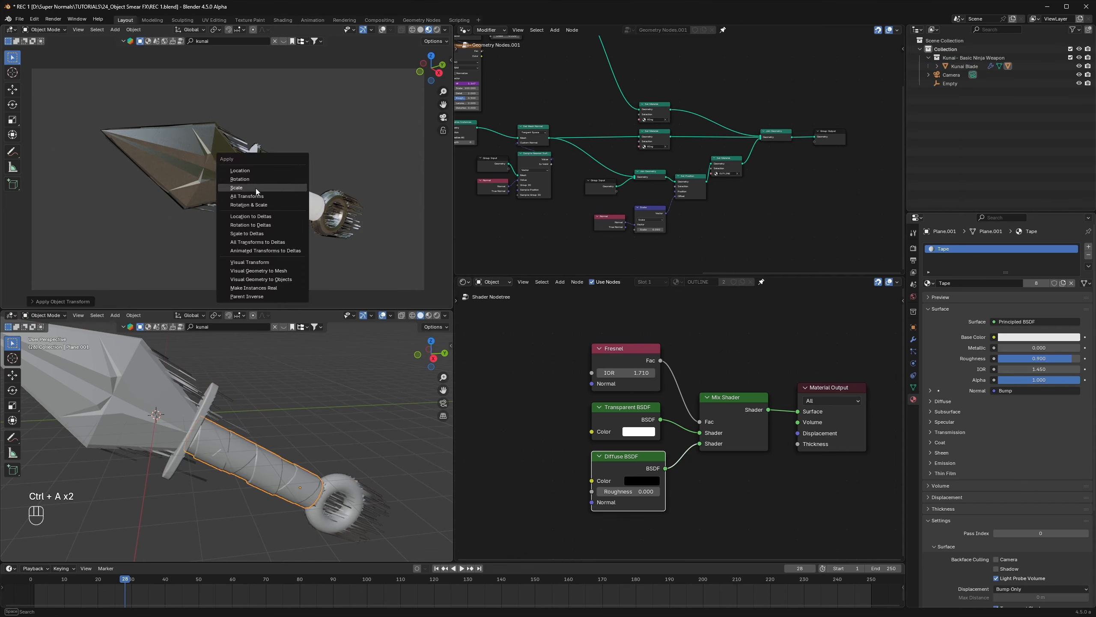
{"action": "left_click", "coordinate": [248, 179]}
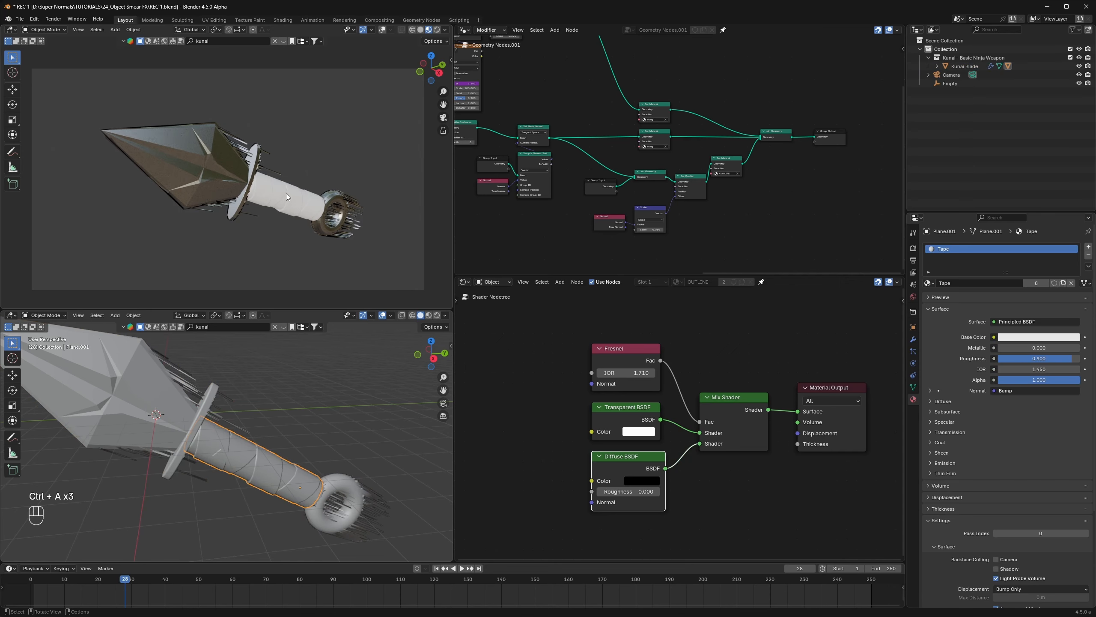
{"action": "left_click", "coordinate": [914, 341]}
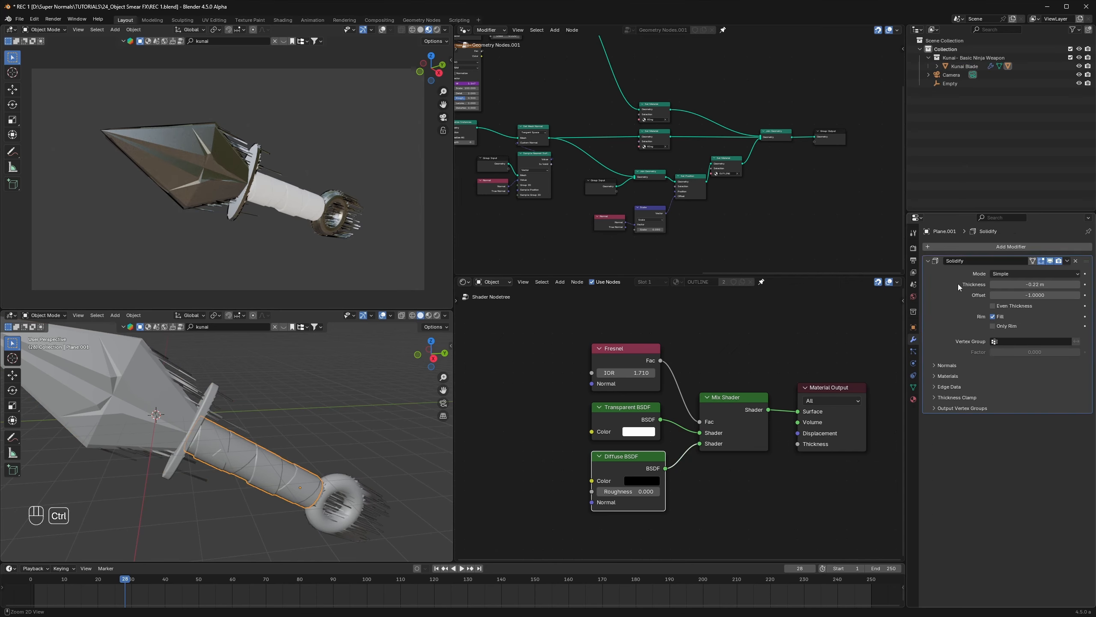
{"action": "key", "text": "ctrl+a"}
Step: Add a Geometry Nodes modifier to the handle using a single-user copy of the Geometry Nodes.001 node group
{"action": "left_click", "coordinate": [962, 247]}
{"action": "left_click", "coordinate": [947, 260]}
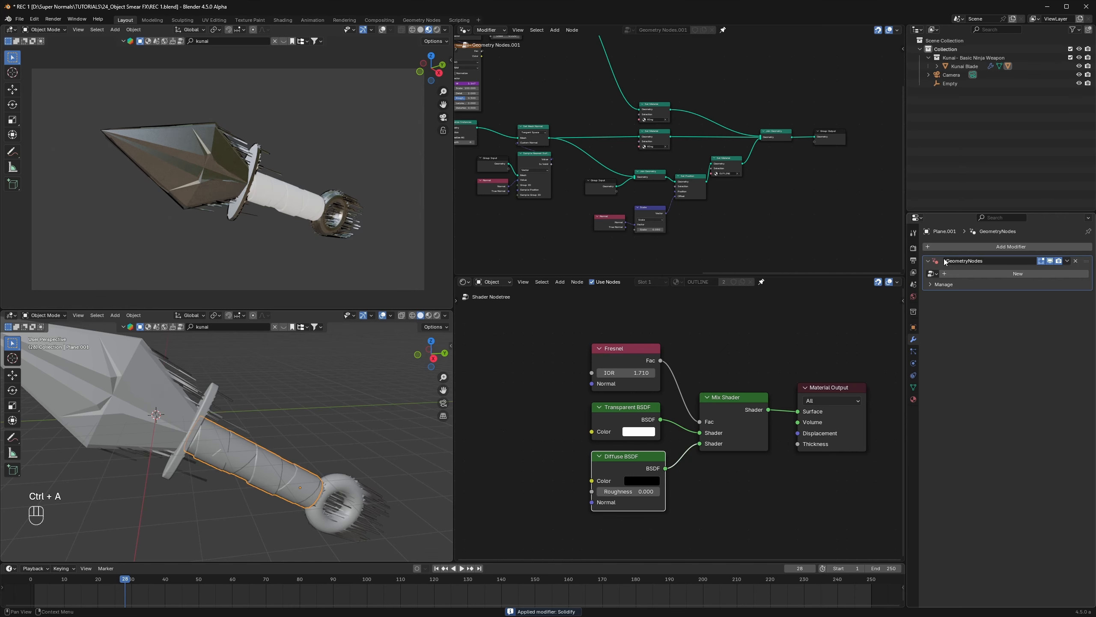
{"action": "left_click", "coordinate": [932, 273]}
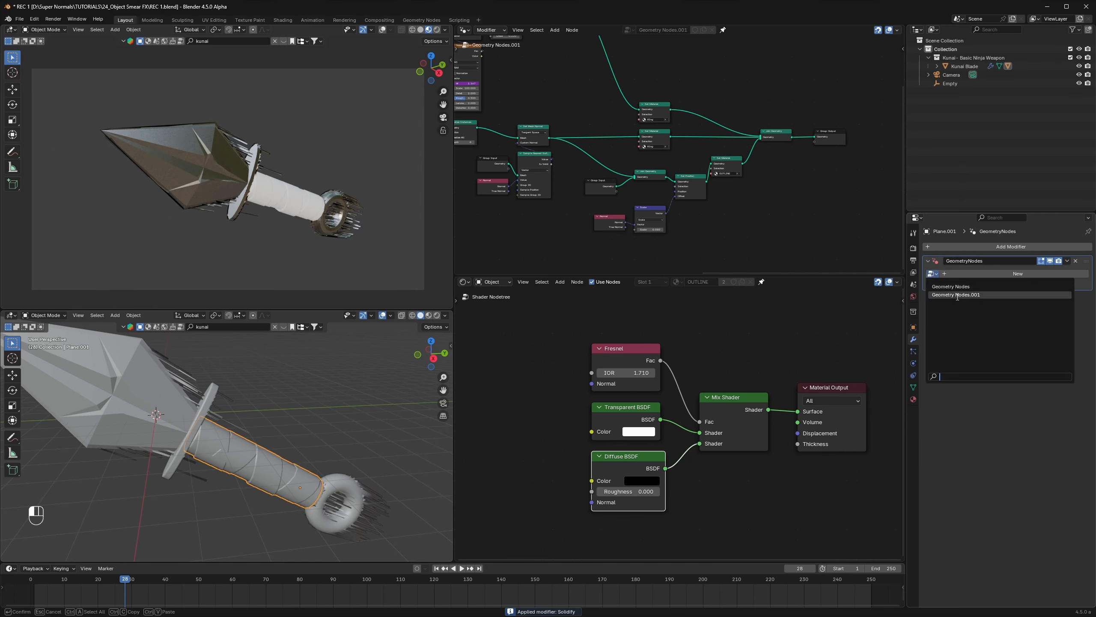
{"action": "left_click", "coordinate": [957, 295]}
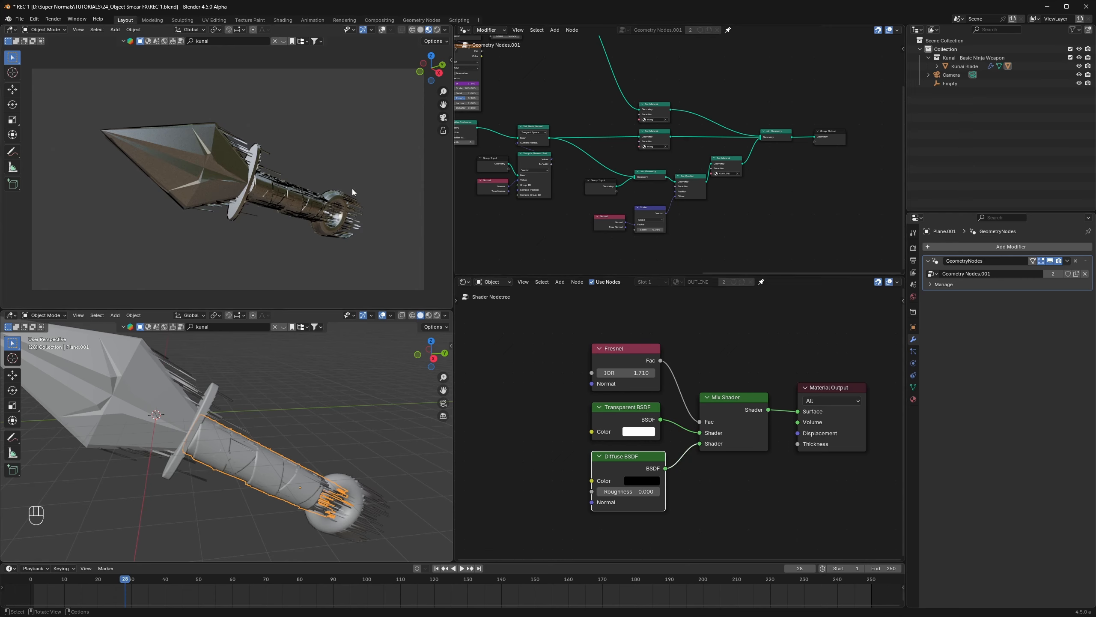
{"action": "left_click", "coordinate": [1053, 274]}
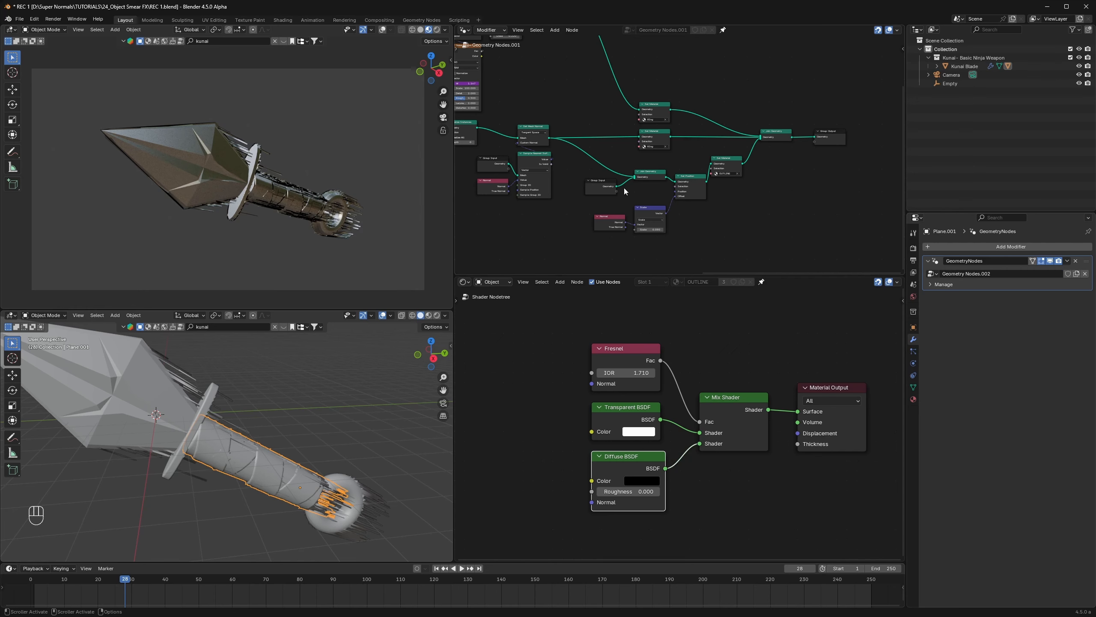
Step: Unpin the geometry node tree and select the handle so its own node group is open for editing
{"action": "scroll", "coordinate": [681, 142], "scroll_direction": "up", "scroll_amount": 4}
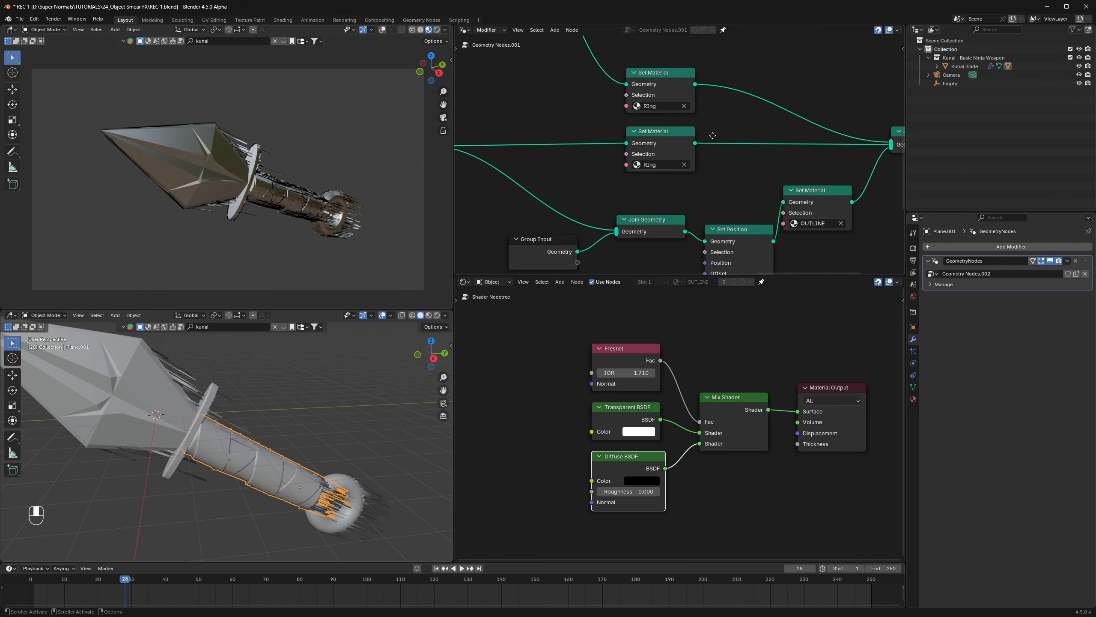
{"action": "left_click", "coordinate": [264, 160]}
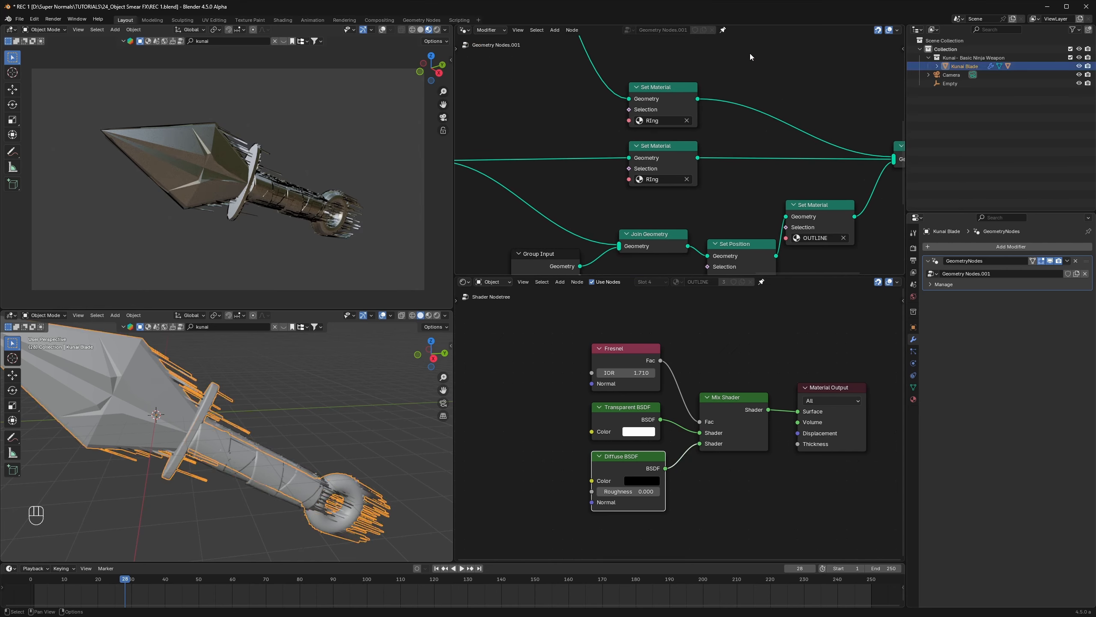
{"action": "left_click", "coordinate": [723, 30]}
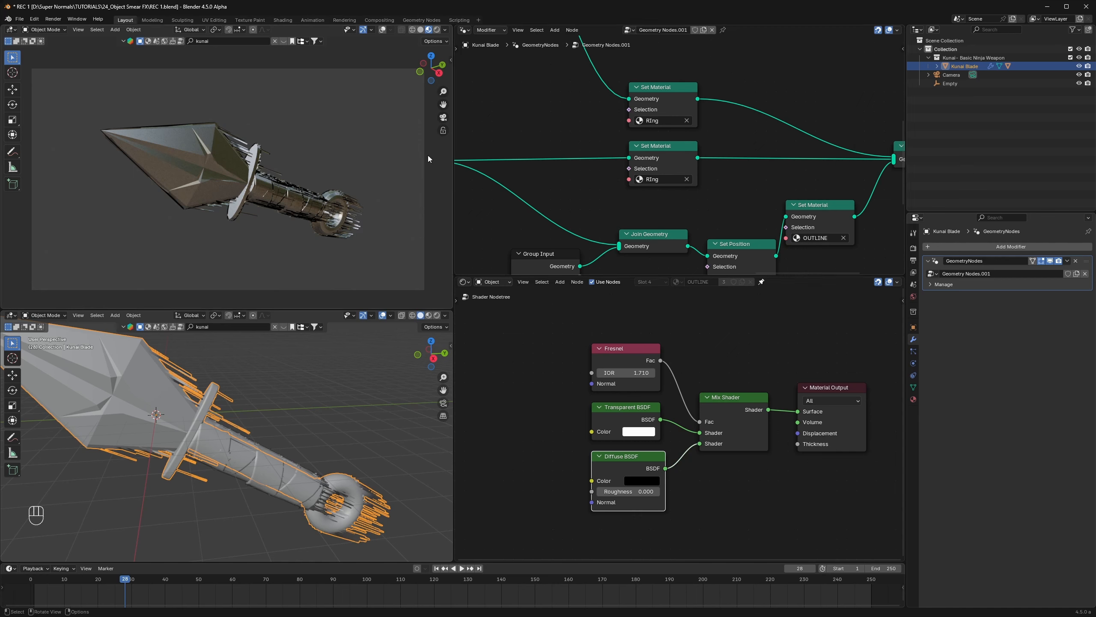
{"action": "left_click", "coordinate": [278, 195]}
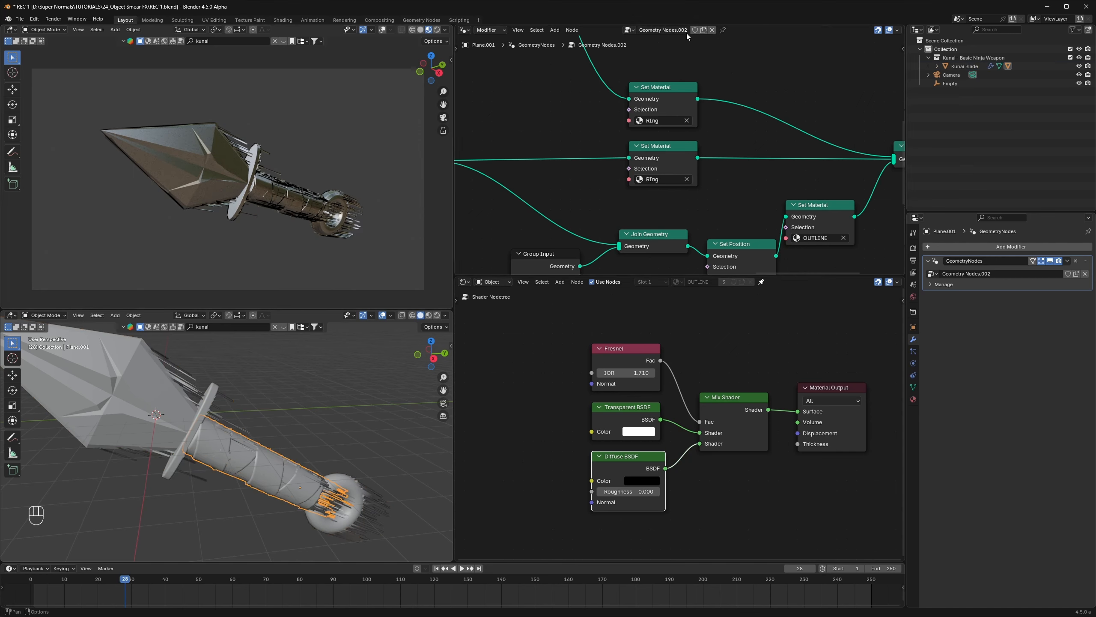
Step: Change the material of both RIng Set Material nodes in the handle's node group to Tape
{"action": "scroll", "coordinate": [756, 108], "scroll_direction": "up", "scroll_amount": 2}
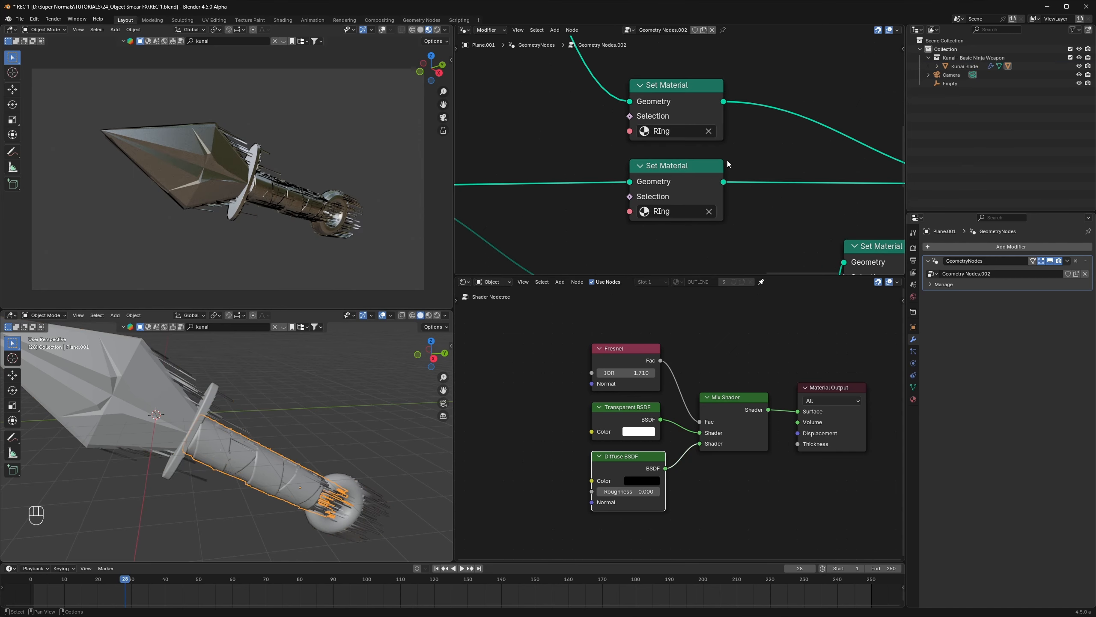
{"action": "left_click", "coordinate": [661, 131]}
{"action": "left_click", "coordinate": [671, 234]}
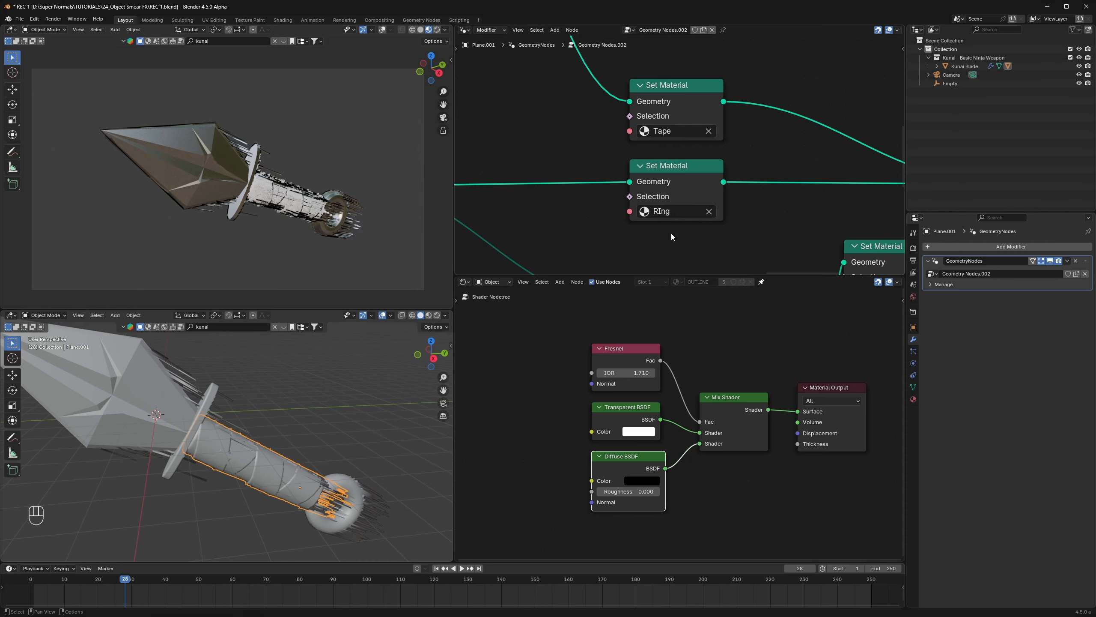
{"action": "left_click", "coordinate": [661, 211]}
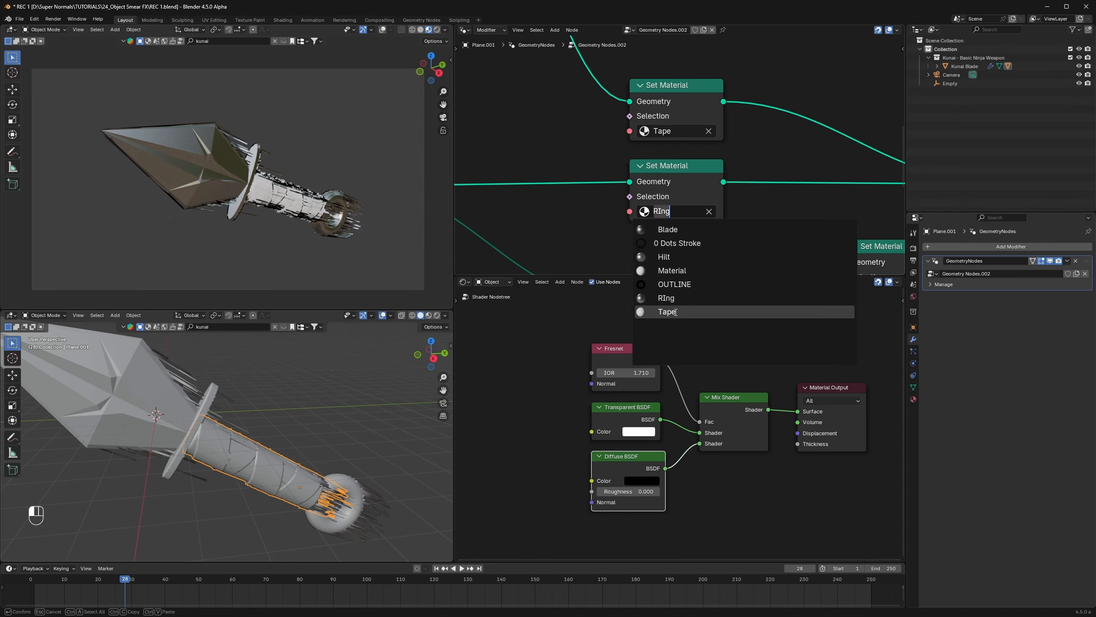
{"action": "left_click", "coordinate": [673, 312]}
Step: Save the file and play the animation to check the smear effect on the handle
{"action": "key", "text": "ctrl+s"}
{"action": "key", "text": "space"}
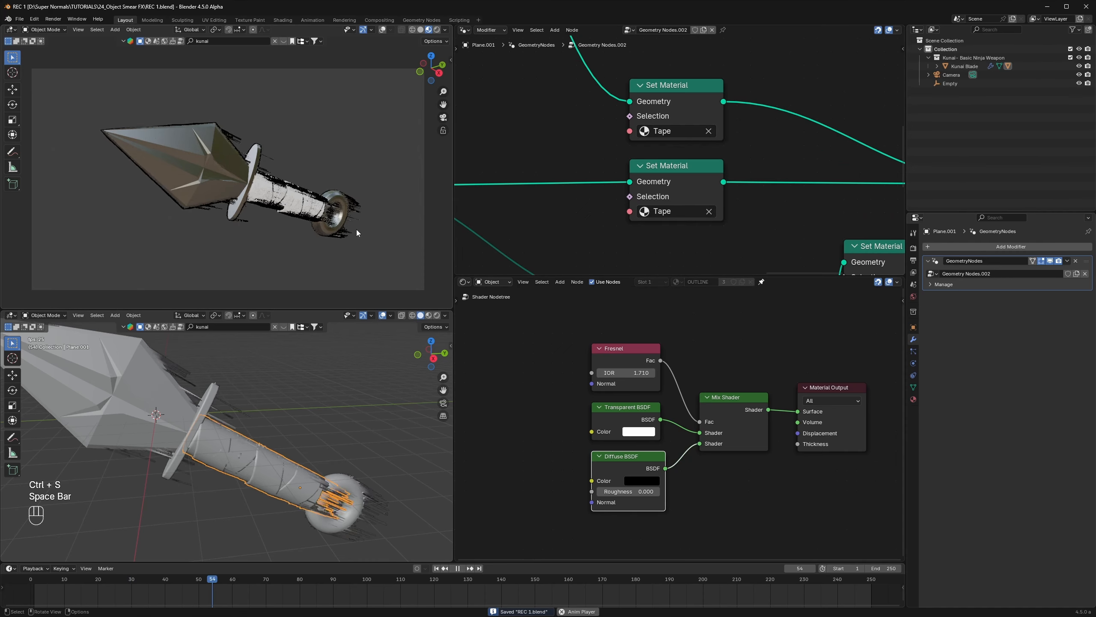
{"action": "scroll", "coordinate": [729, 122], "scroll_direction": "down", "scroll_amount": 8}
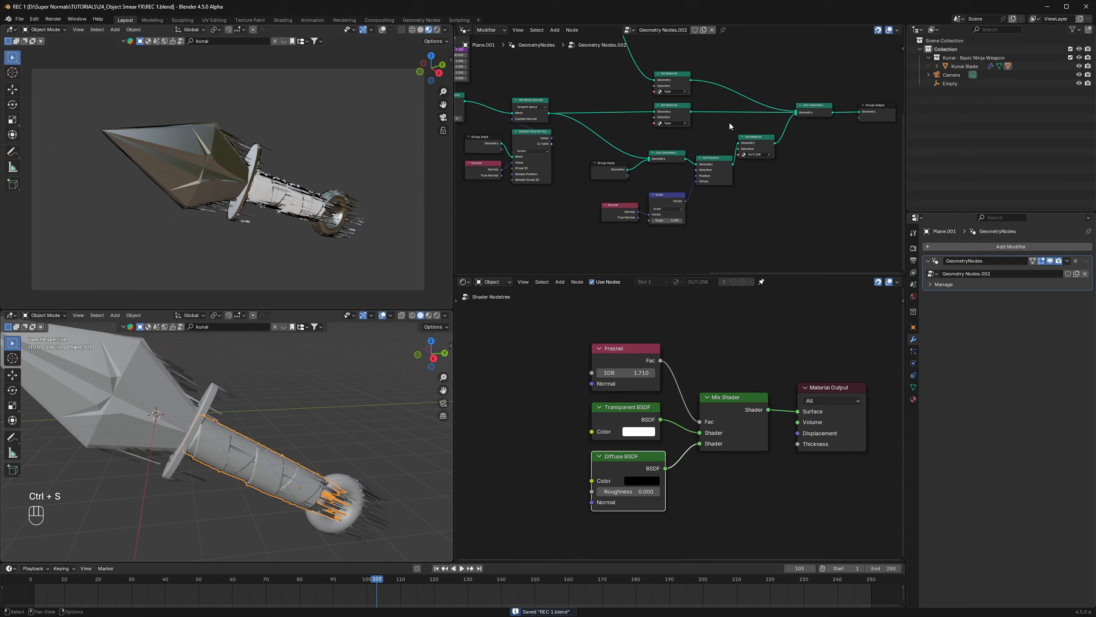
{"action": "middle_click_drag", "start_coordinate": [617, 69], "coordinate": [686, 171]}
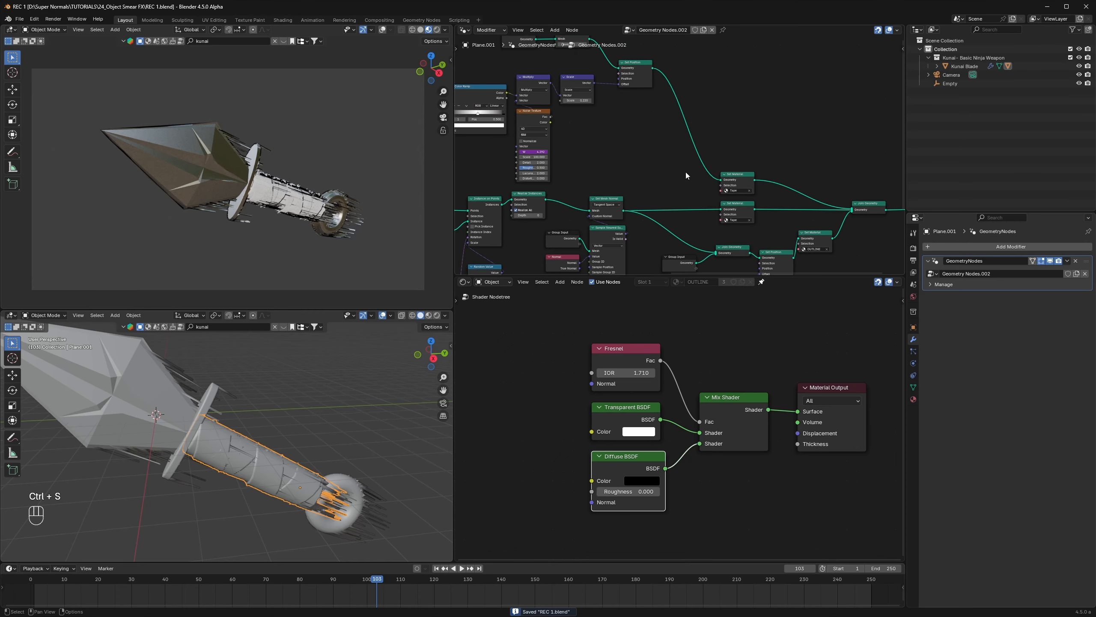
Step: Set the Scale vector node feeding the Set Position offset to 0.130 in the handle's node group
{"action": "middle_click_drag", "start_coordinate": [621, 101], "coordinate": [712, 204]}
{"action": "scroll", "coordinate": [713, 204], "scroll_direction": "up", "scroll_amount": 3}
{"action": "scroll", "coordinate": [668, 190], "scroll_direction": "up", "scroll_amount": 2}
{"action": "key", "text": "space"}
{"action": "key", "text": "space"}
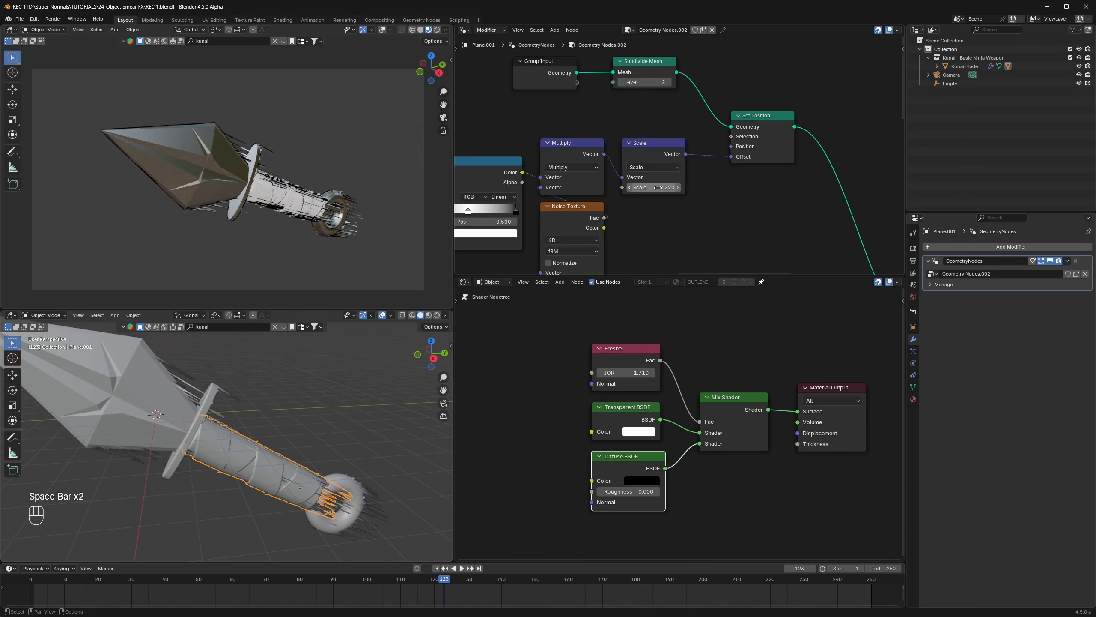
{"action": "scroll", "coordinate": [668, 190], "scroll_direction": "up", "scroll_amount": 1}
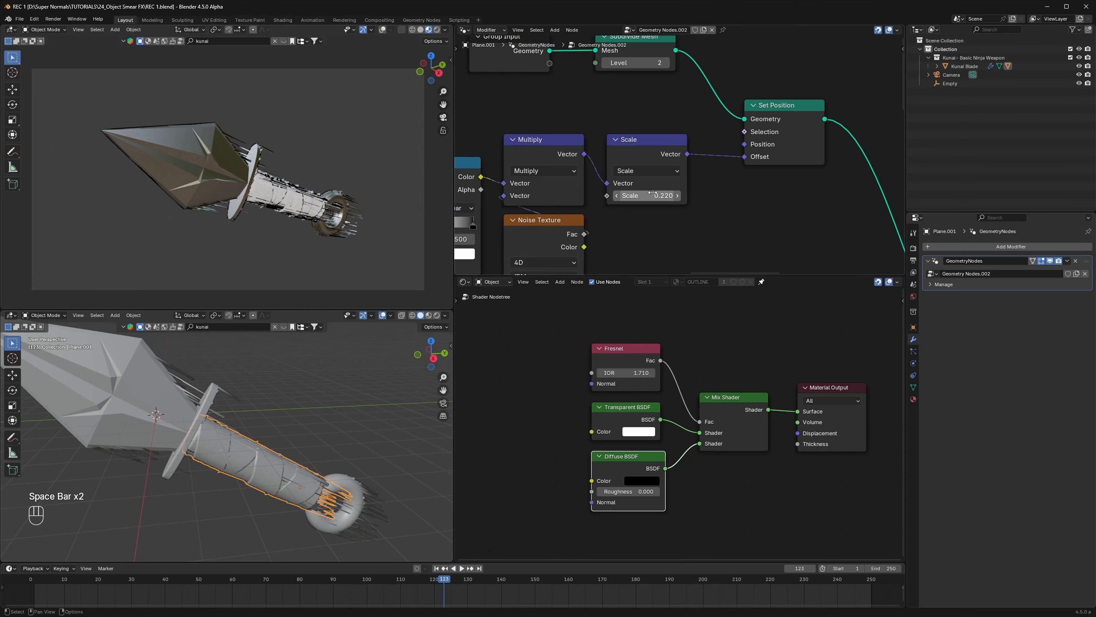
{"action": "left_click_drag", "start_coordinate": [667, 195], "coordinate": [656, 195], "text": "shift"}
Step: Play the animation to check the reduced handle displacement and save the file
{"action": "key", "text": "space"}
{"action": "key", "text": "ctrl+s"}
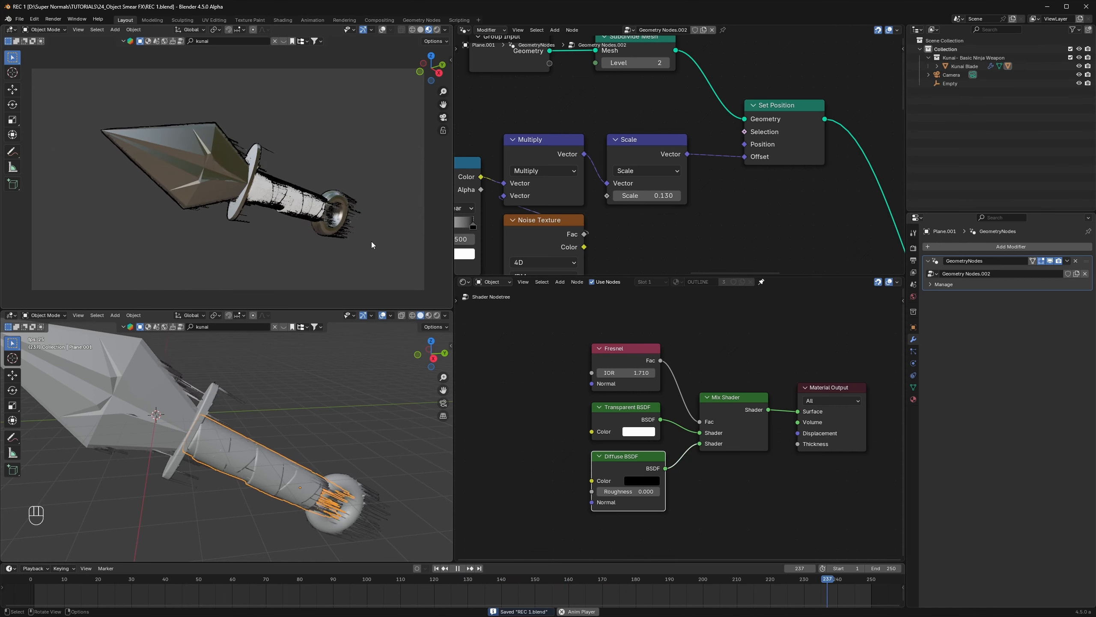
{"action": "key", "text": "space"}
{"action": "key", "text": "ctrl+s"}
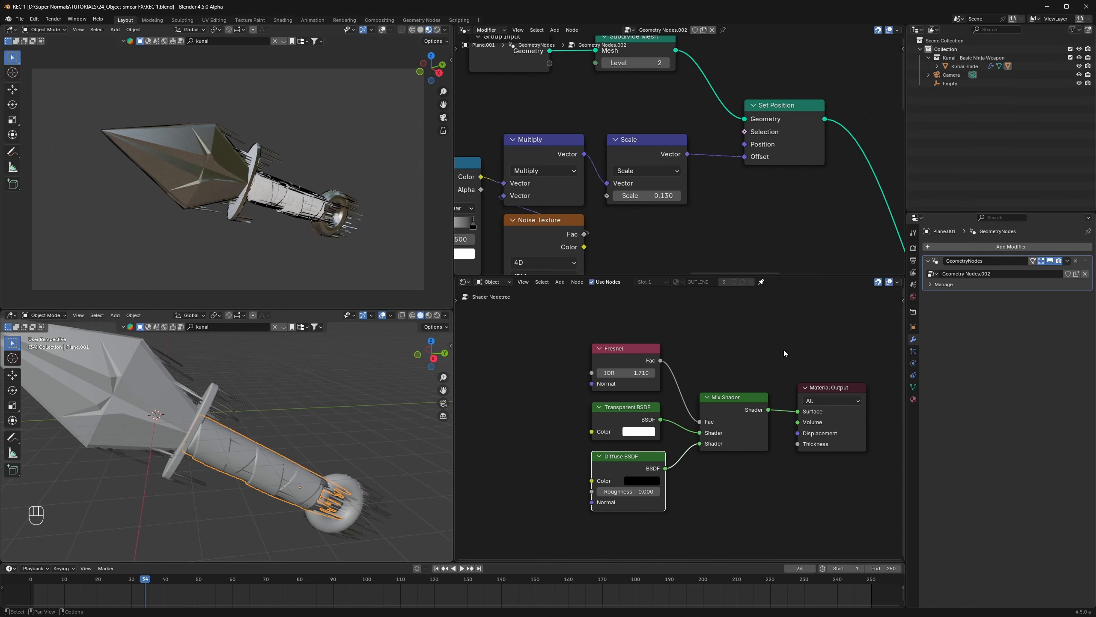
Step: Turn the shader node area into a Compositor with nodes enabled and set the camera viewport's compositor shading option to Camera
{"action": "left_click", "coordinate": [524, 346]}
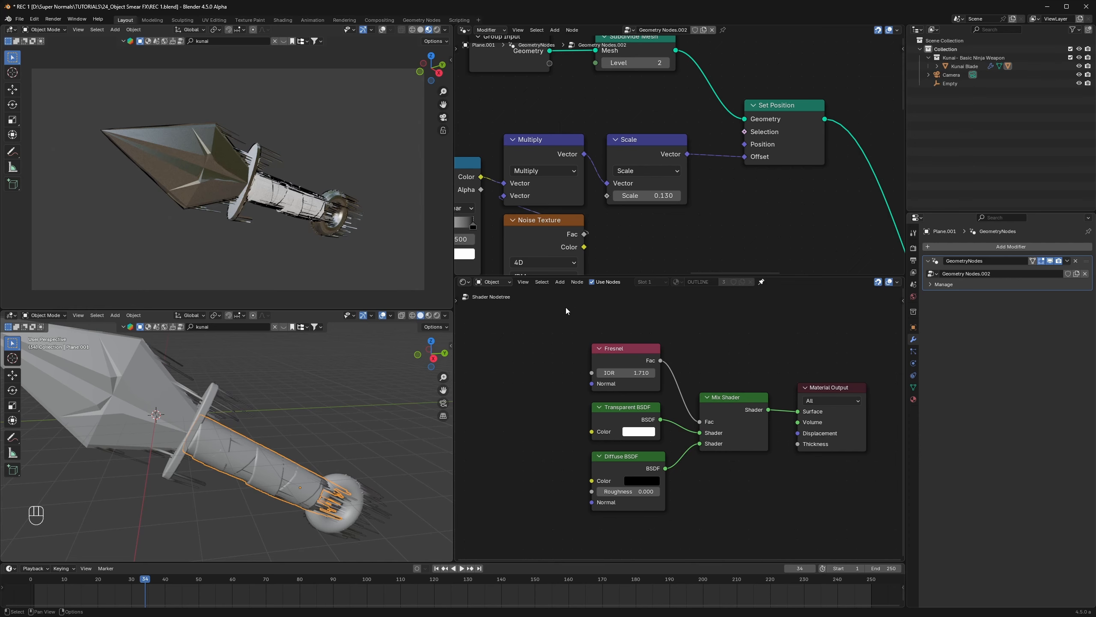
{"action": "left_click", "coordinate": [464, 282]}
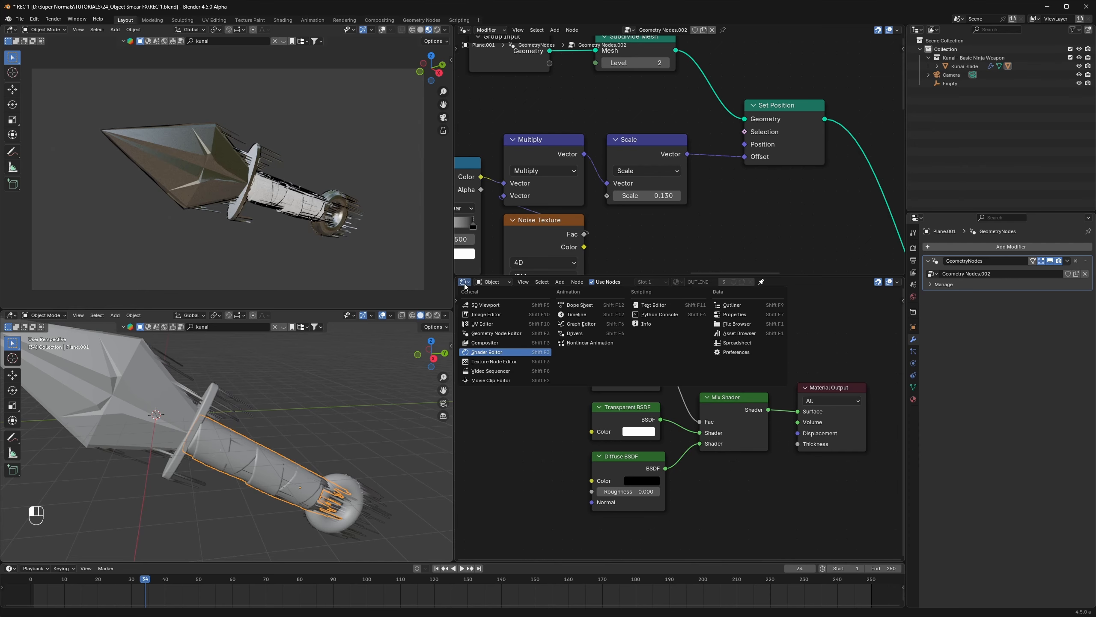
{"action": "left_click", "coordinate": [485, 342]}
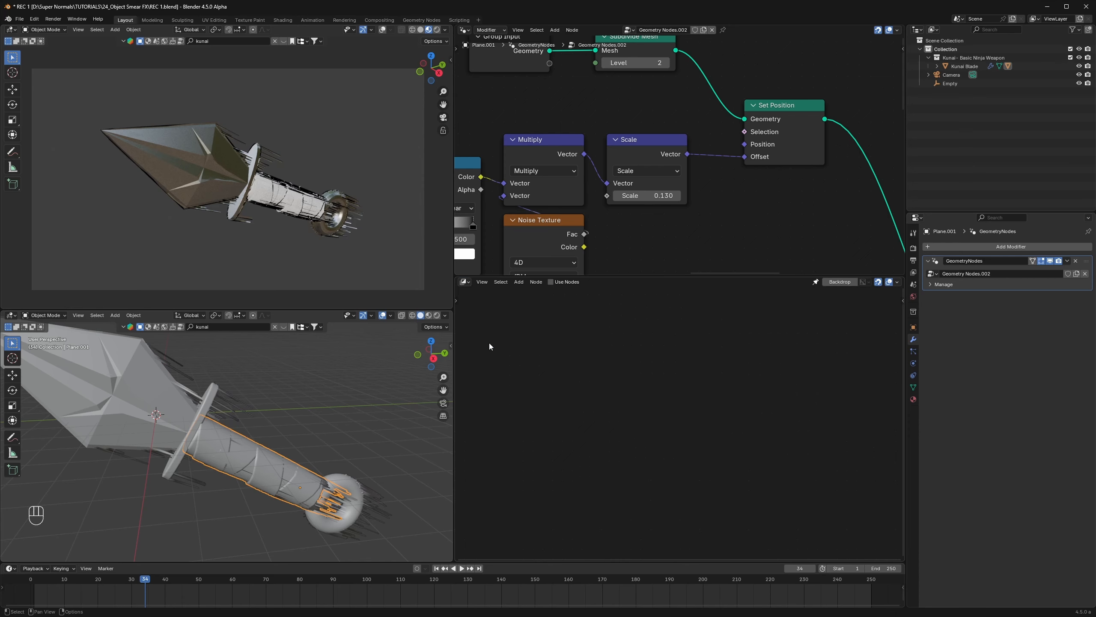
{"action": "left_click", "coordinate": [552, 281]}
{"action": "middle_click_drag", "start_coordinate": [782, 394], "coordinate": [761, 408]}
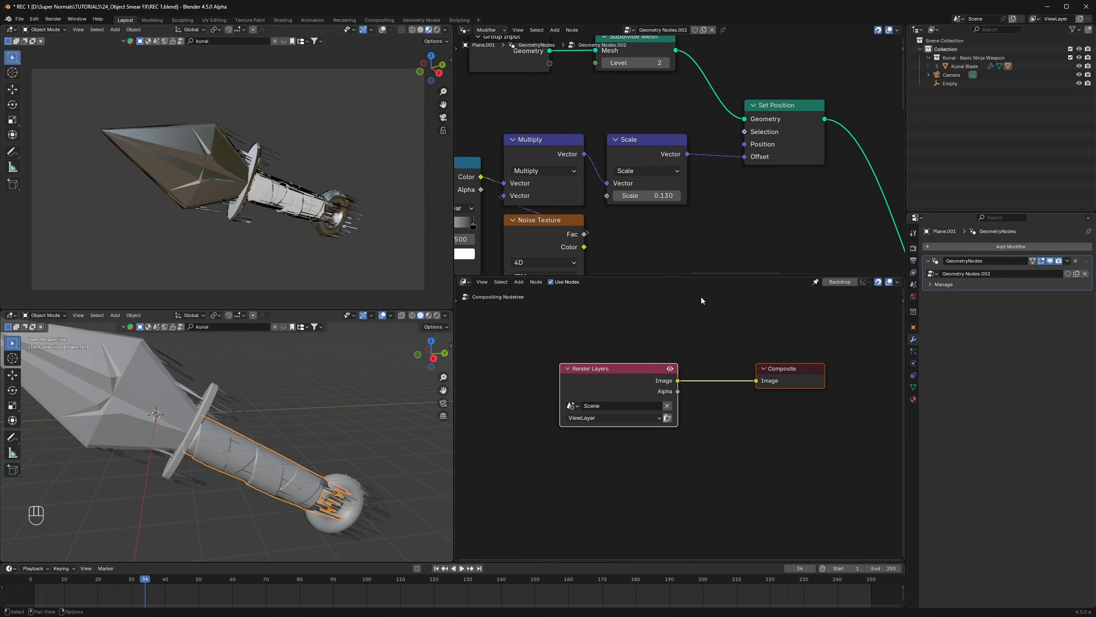
{"action": "scroll", "coordinate": [695, 352], "scroll_direction": "up", "scroll_amount": 1}
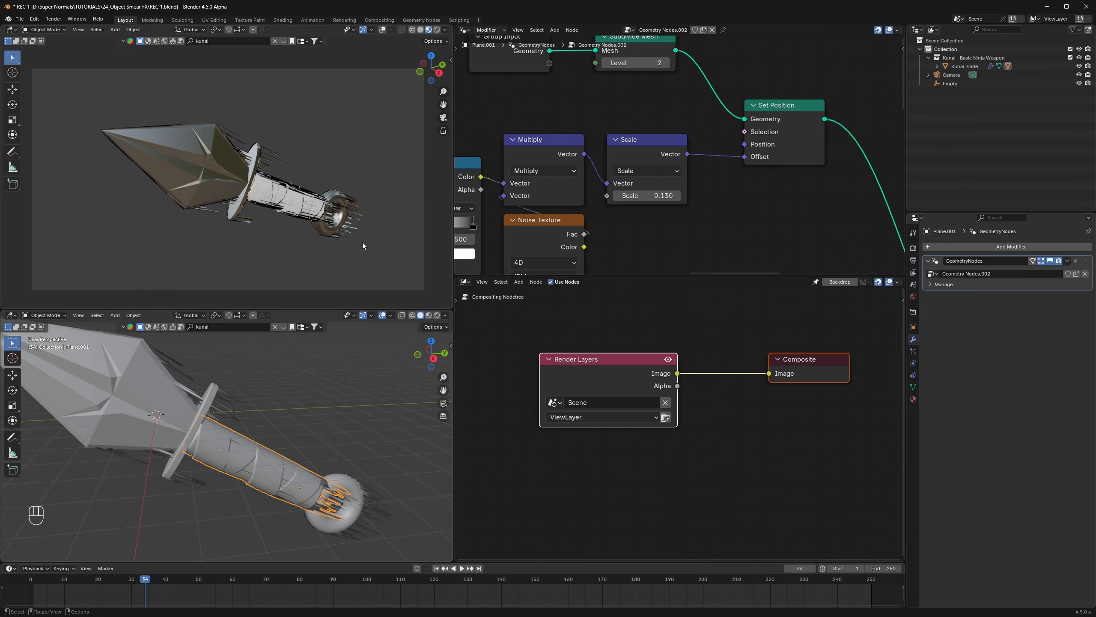
{"action": "left_click", "coordinate": [446, 30]}
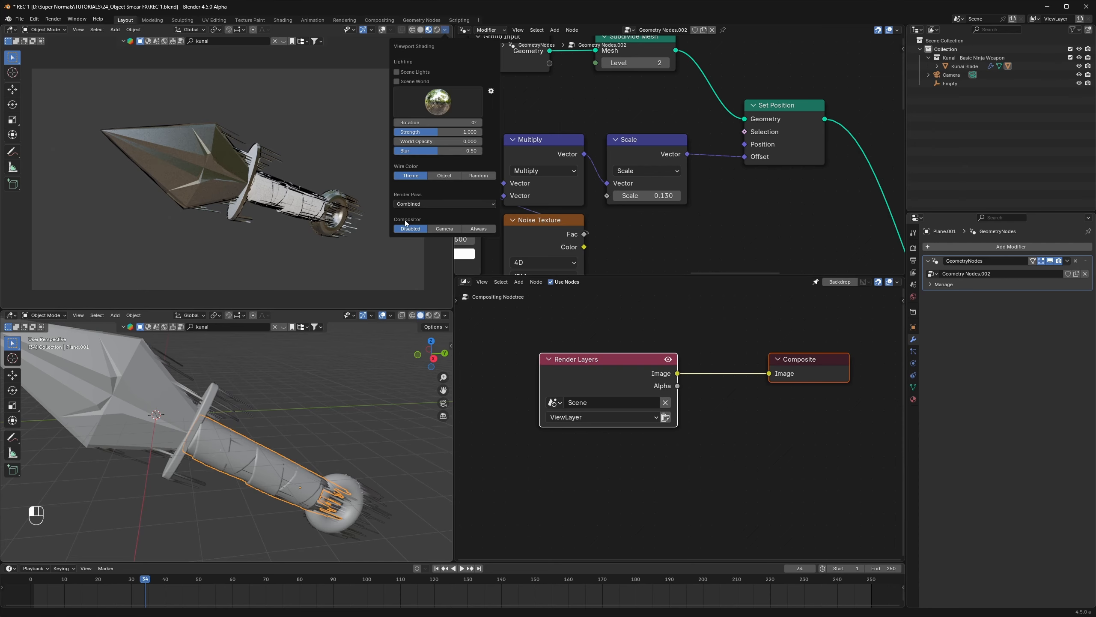
{"action": "left_click", "coordinate": [445, 228]}
Step: Make room after Render Layers and insert a Kuwahara filter node on its image link to Composite
{"action": "scroll", "coordinate": [691, 420], "scroll_direction": "down", "scroll_amount": 1}
{"action": "left_click_drag", "start_coordinate": [738, 377], "coordinate": [827, 377]}
{"action": "left_click", "coordinate": [729, 376]}
{"action": "key", "text": "shift+a"}
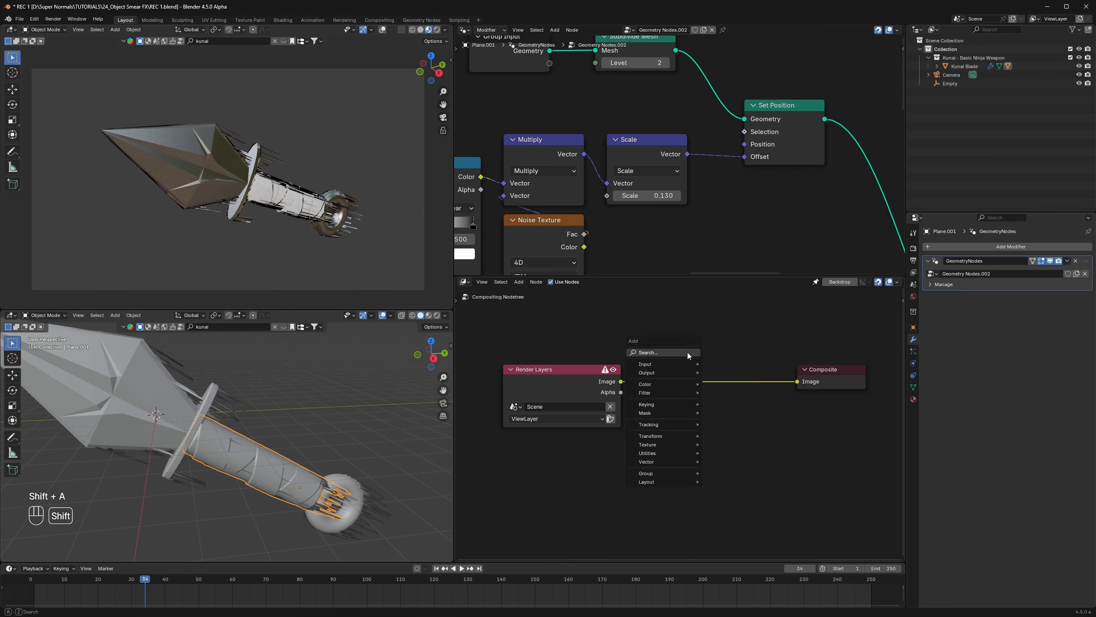
{"action": "left_click", "coordinate": [688, 352]}
{"action": "type", "text": "kuwa"}
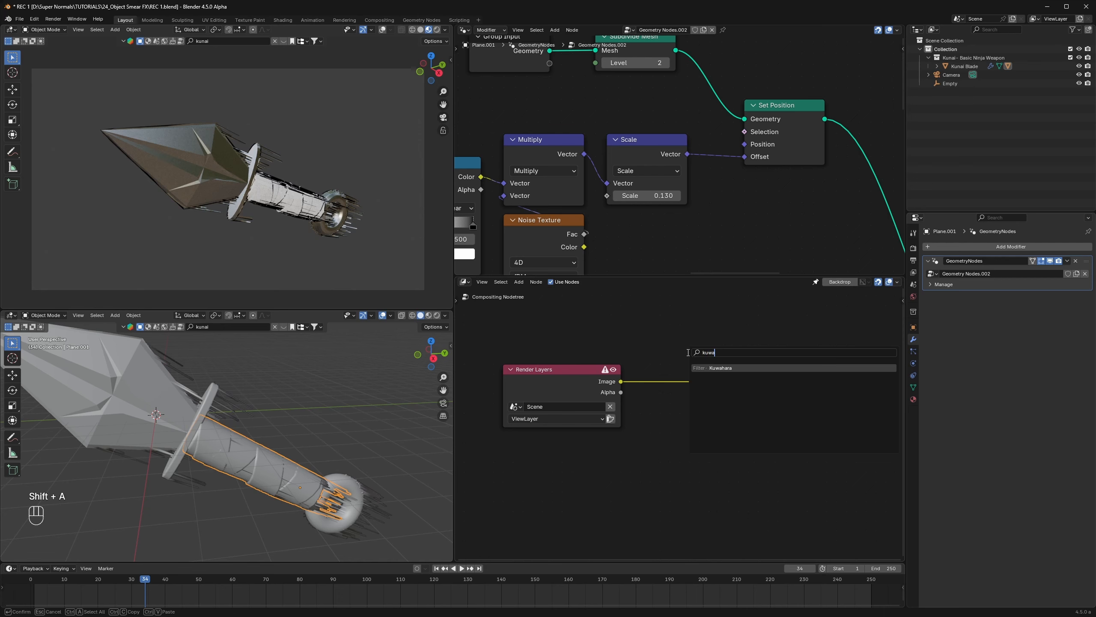
{"action": "key", "text": "Return"}
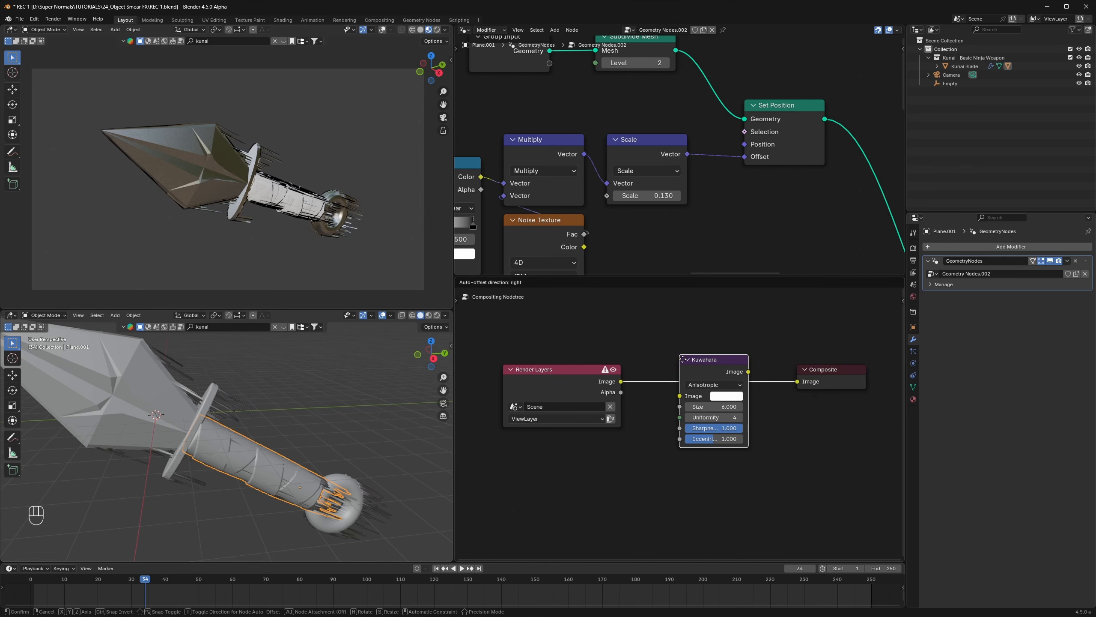
{"action": "left_click", "coordinate": [682, 358]}
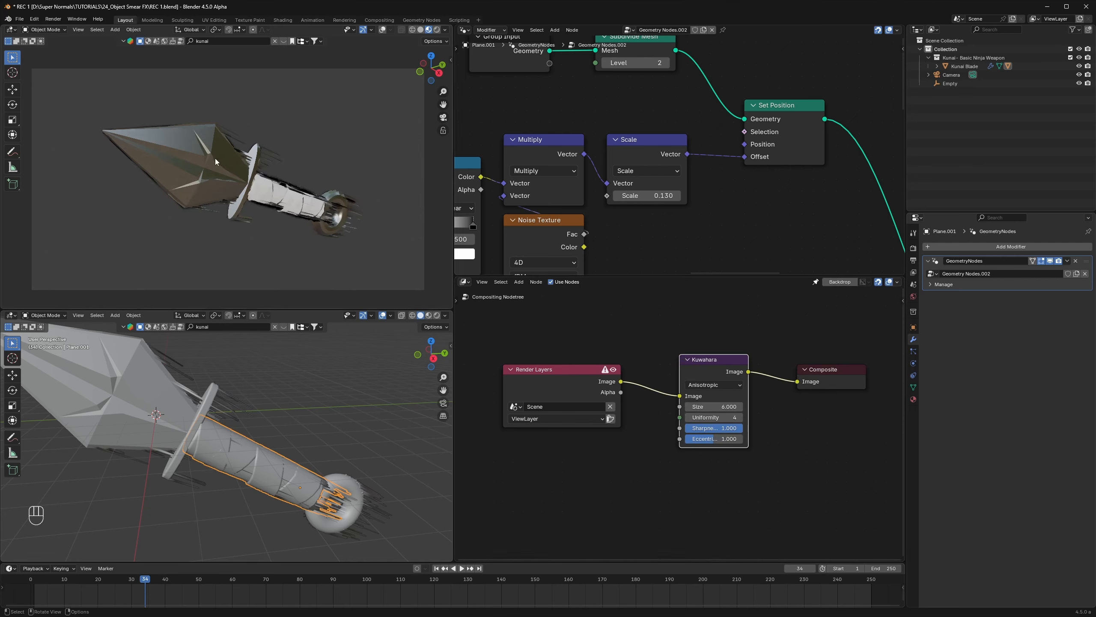
Step: Save the file and play the animation to check the Kuwahara filter on the kunai
{"action": "key", "text": "ctrl+s"}
{"action": "key", "text": "space"}
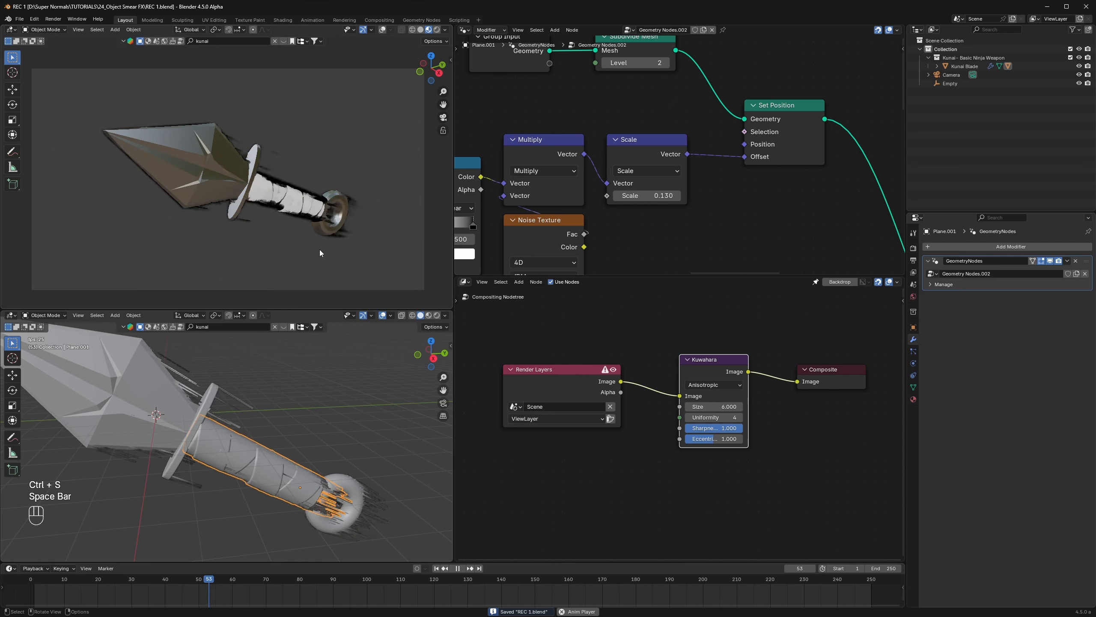
{"action": "key", "text": "space"}
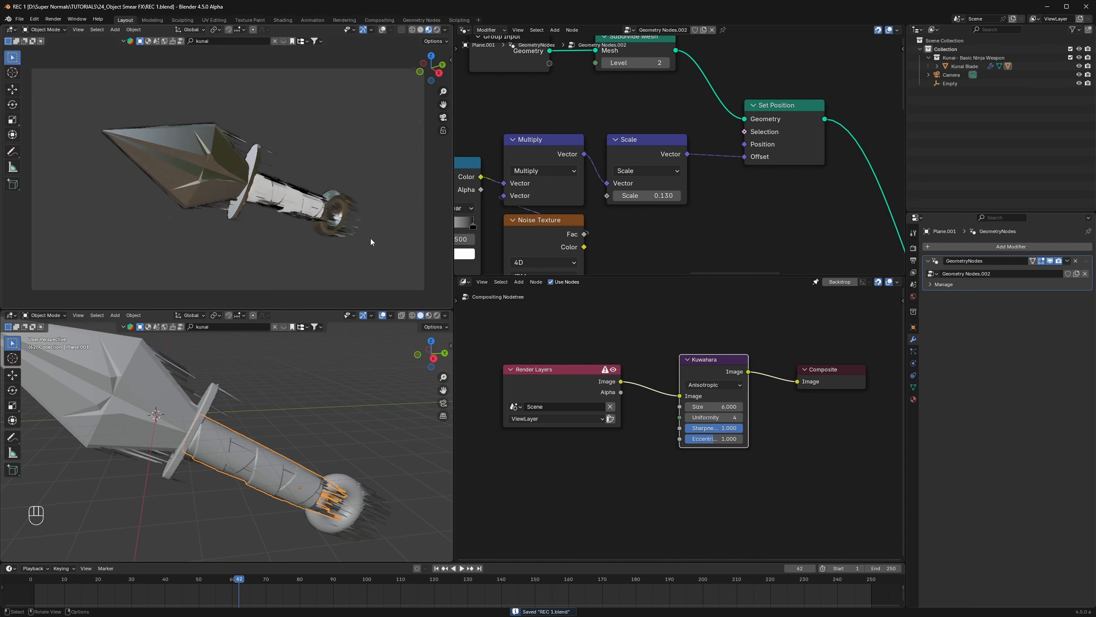
Step: Set the Kuwahara node's size to 2 and sharpness to about 0.183, save the file and play the animation
{"action": "left_click", "coordinate": [717, 407]}
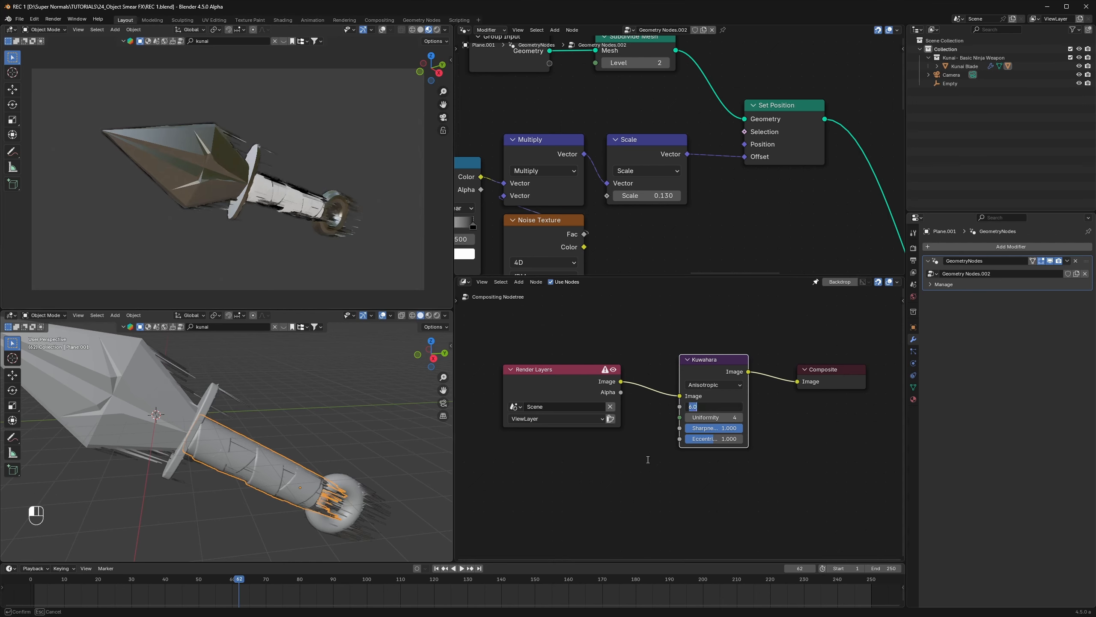
{"action": "type", "text": "2"}
{"action": "key", "text": "Return"}
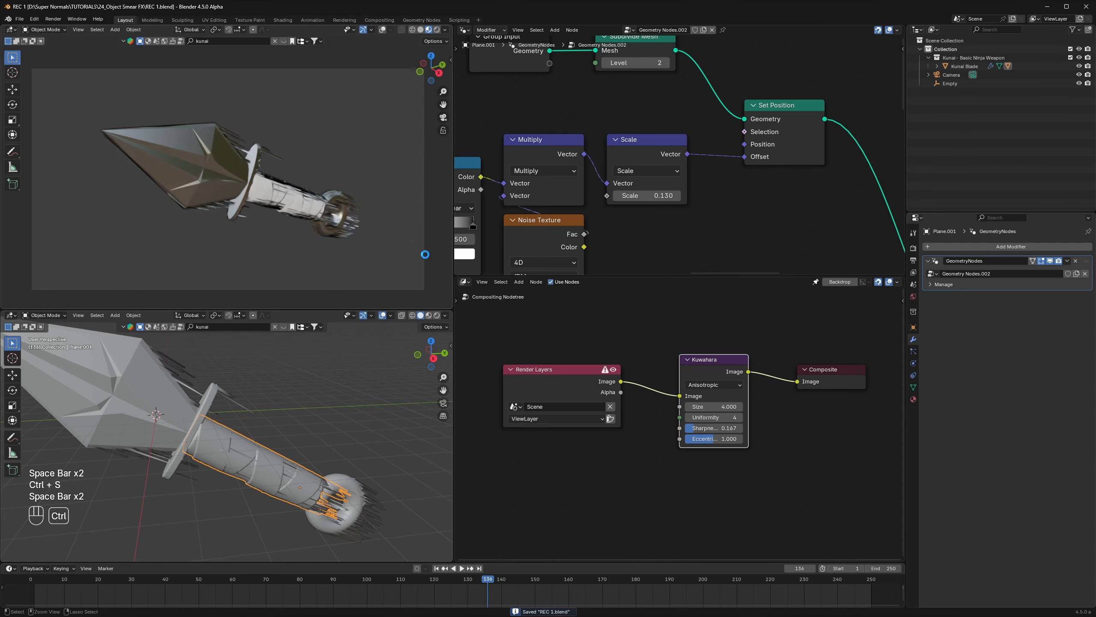
{"action": "key", "text": "ctrl+s"}
{"action": "key", "text": "space"}
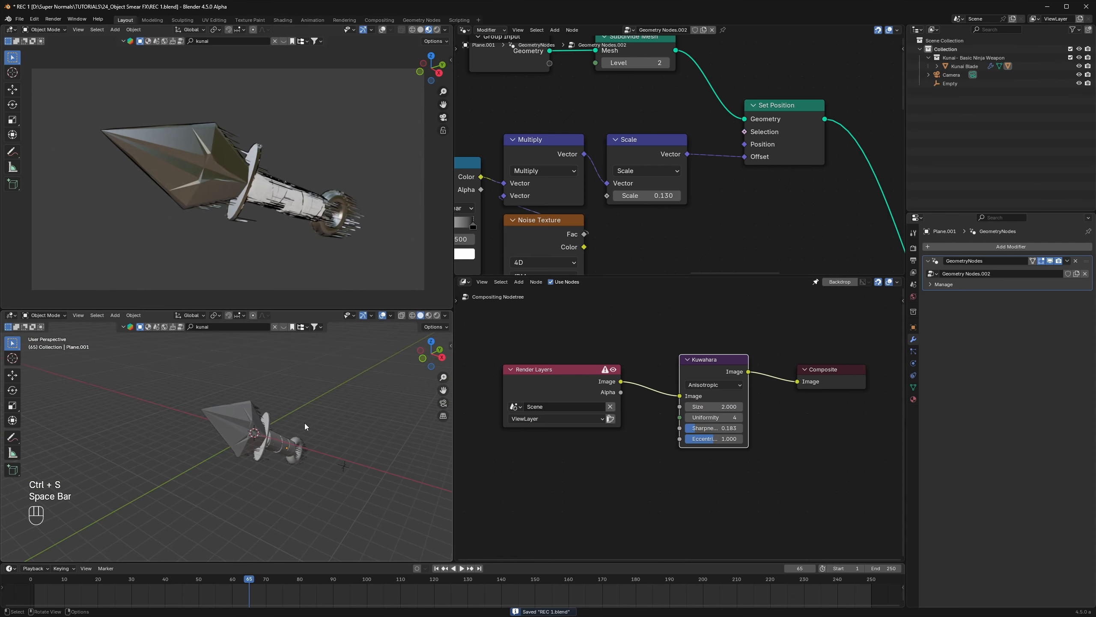
Step: Add a mesh plane enlarged as a backdrop behind the kunai and play the animation to check it
{"action": "key", "text": "shift+a"}
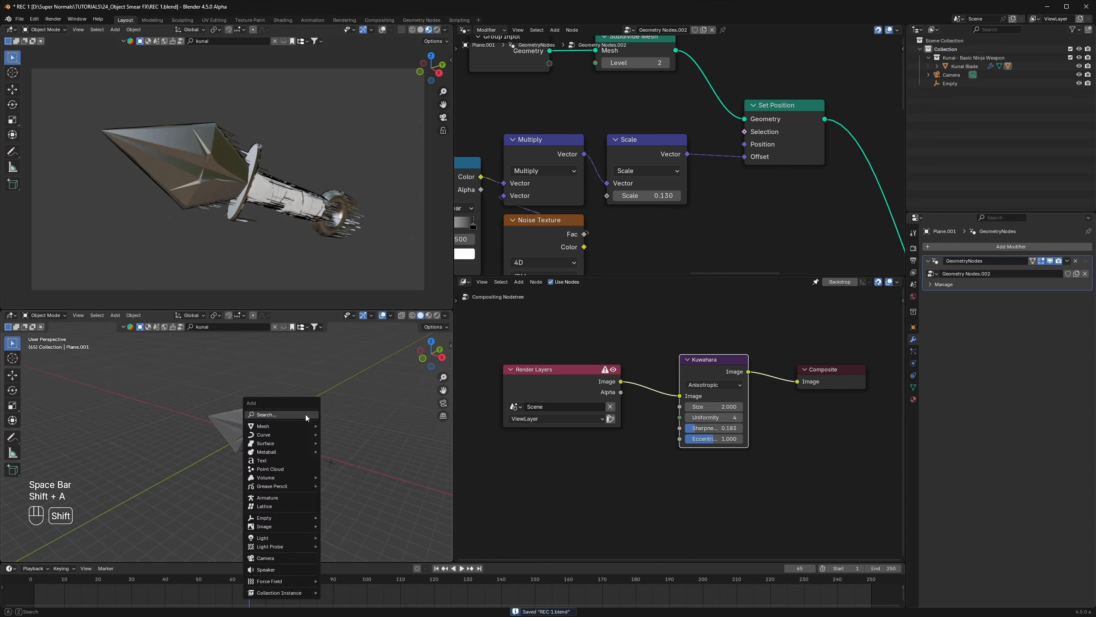
{"action": "mouse_move", "coordinate": [300, 423]}
{"action": "left_click", "coordinate": [350, 426]}
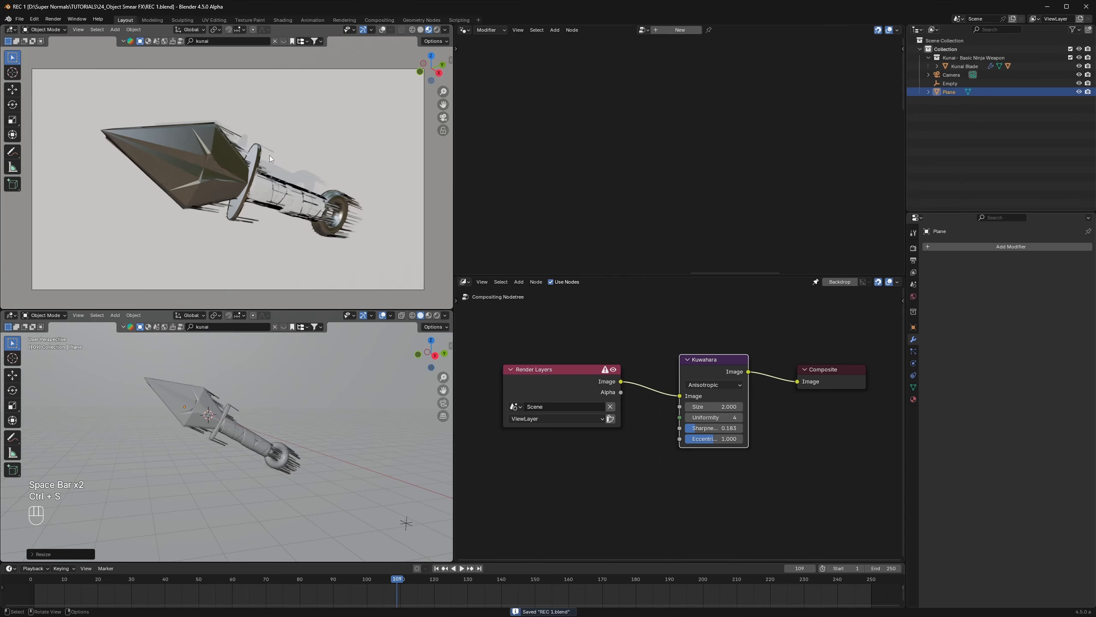
{"action": "key", "text": "space"}
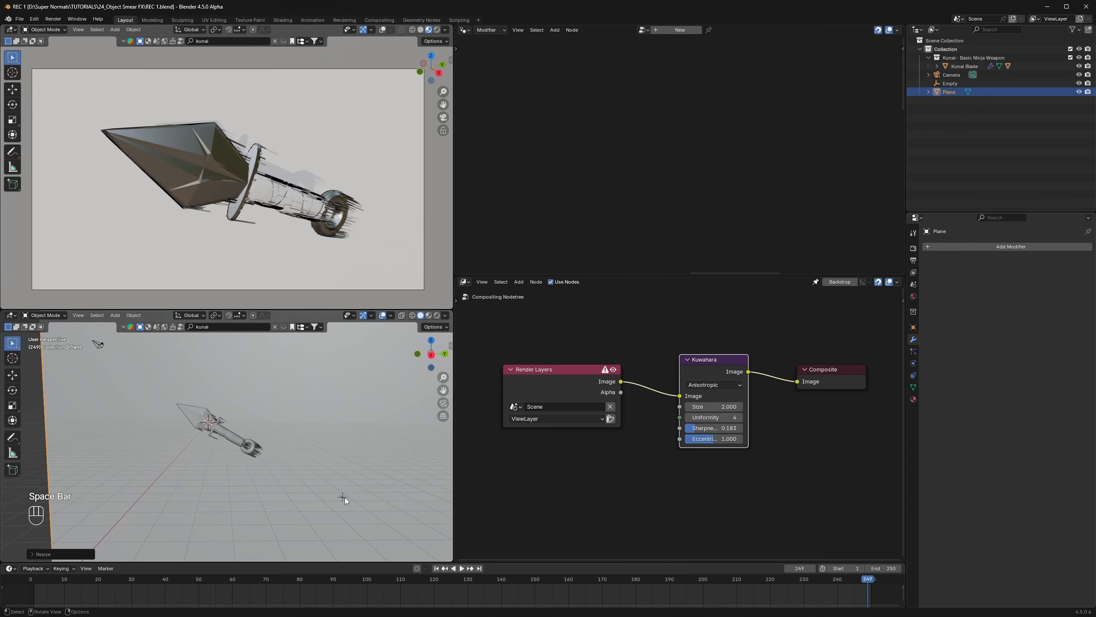
Step: Try moving the Empty to different positions in side view and play the animation to preview the smear direction
{"action": "left_click", "coordinate": [343, 497]}
{"action": "key", "text": "g"}
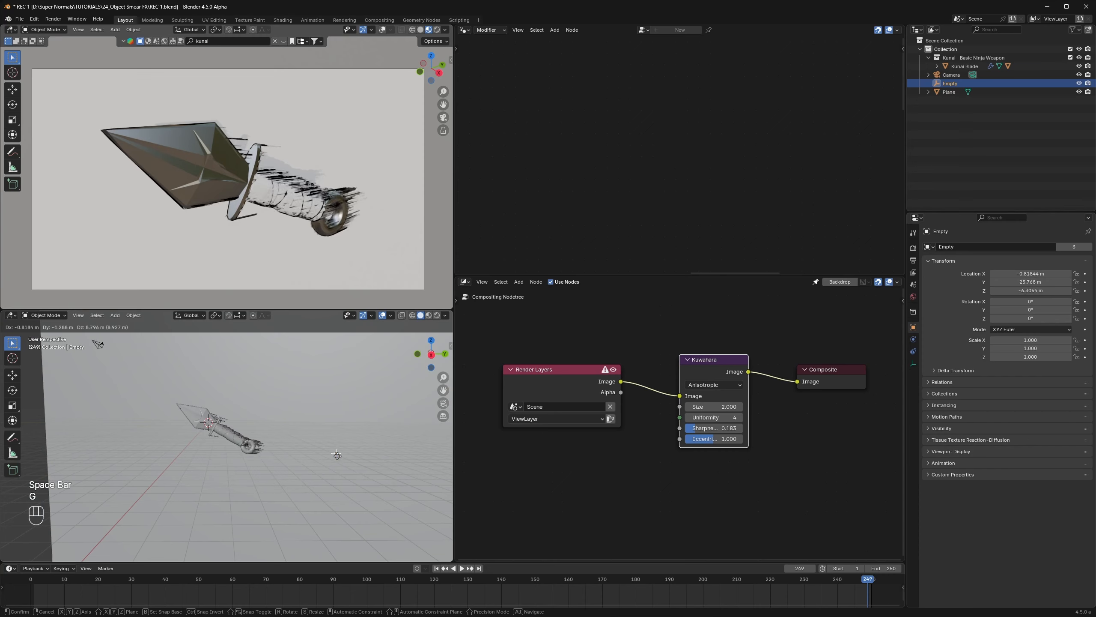
{"action": "right_click", "coordinate": [352, 449]}
{"action": "key", "text": "KP_3"}
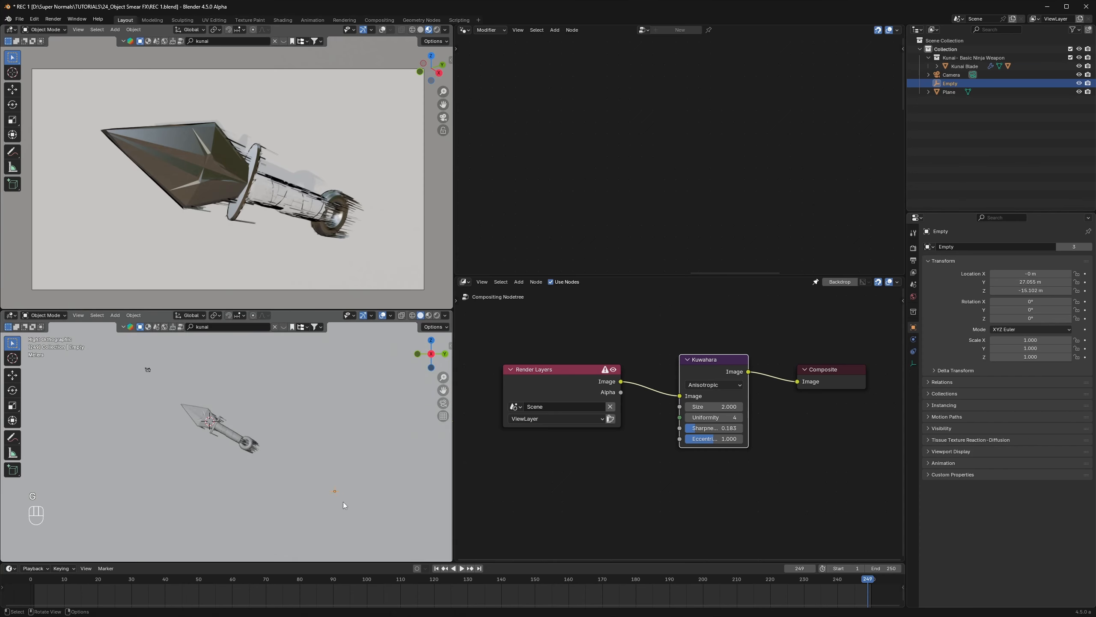
{"action": "key", "text": "g"}
{"action": "left_click", "coordinate": [357, 439]}
{"action": "key", "text": "space"}
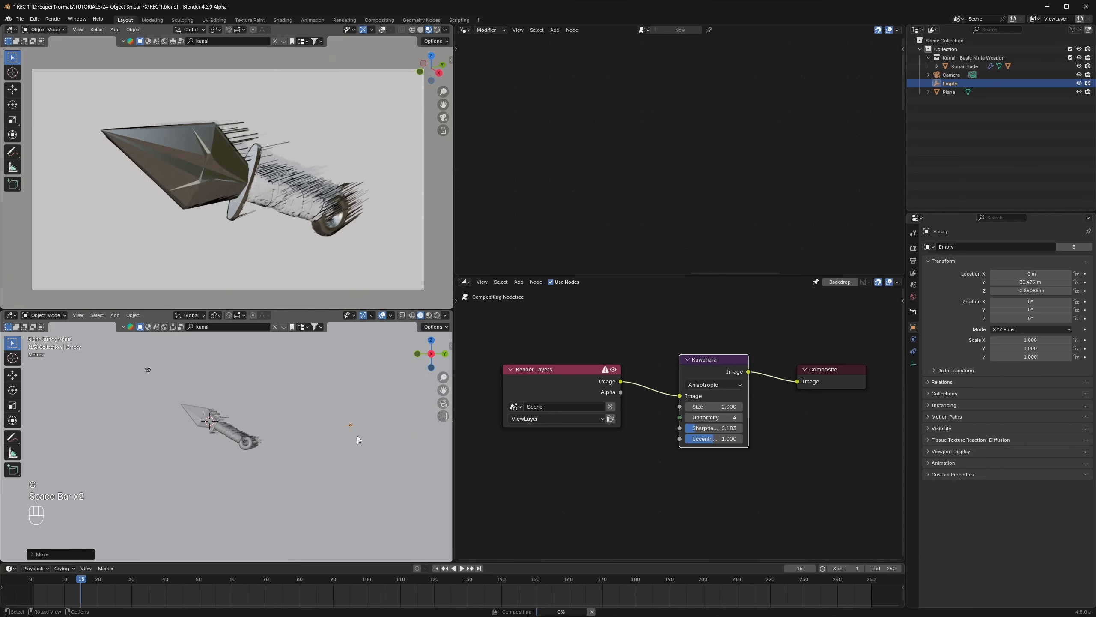
{"action": "key", "text": "space"}
{"action": "key", "text": "g"}
{"action": "left_click", "coordinate": [259, 506]}
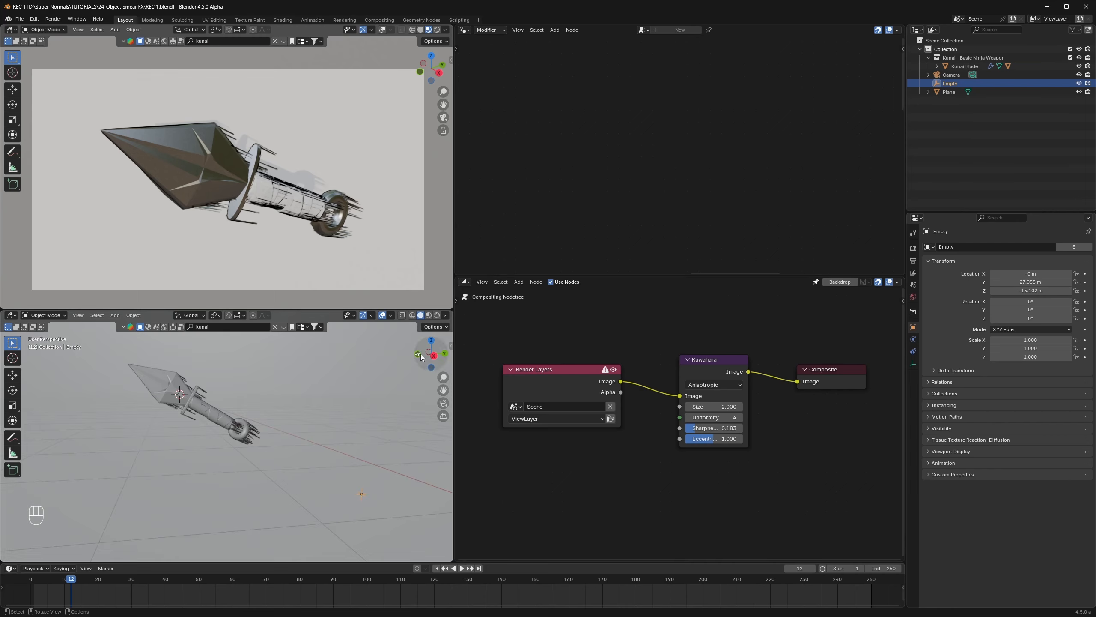
{"action": "left_click", "coordinate": [420, 358]}
{"action": "key", "text": "g"}
{"action": "right_click", "coordinate": [370, 486]}
{"action": "key", "text": "ctrl"}
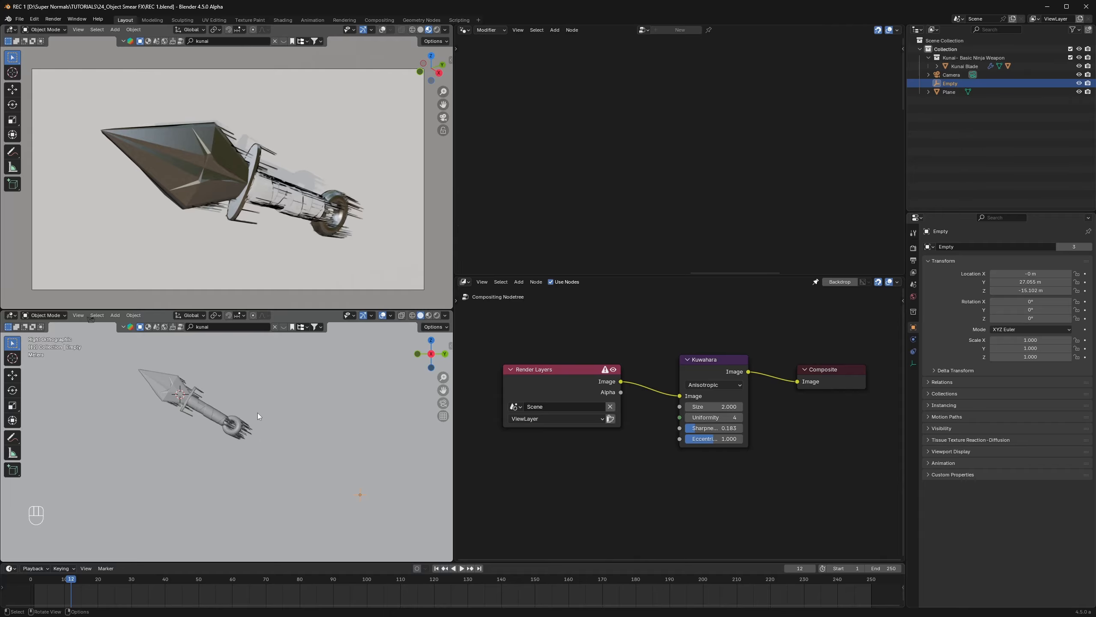
Step: Save the finished smear effect file
{"action": "key", "text": "ctrl+s"}
{"action": "key", "text": "ctrl+s"}
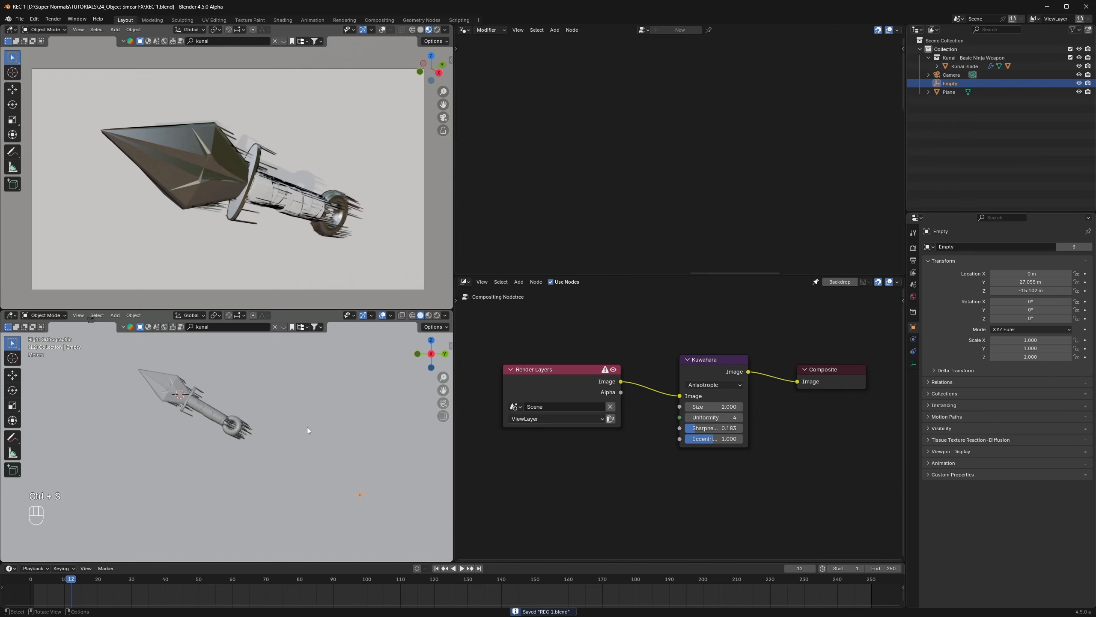